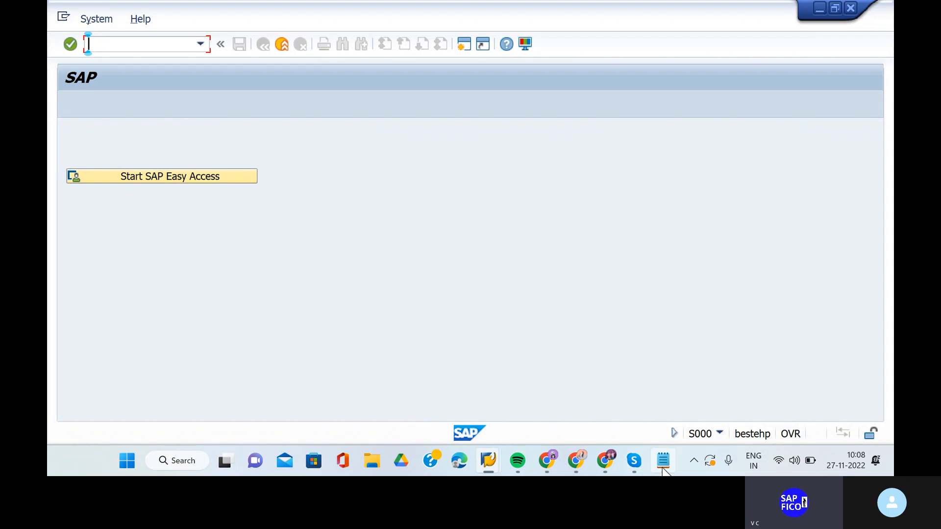
Review the asset accounting configuration steps in the AA - AUC configuration notes in Notepad, focusing on the reference chart of depreciation entry.
click(663, 466)
scroll(443, 384, up, 8)
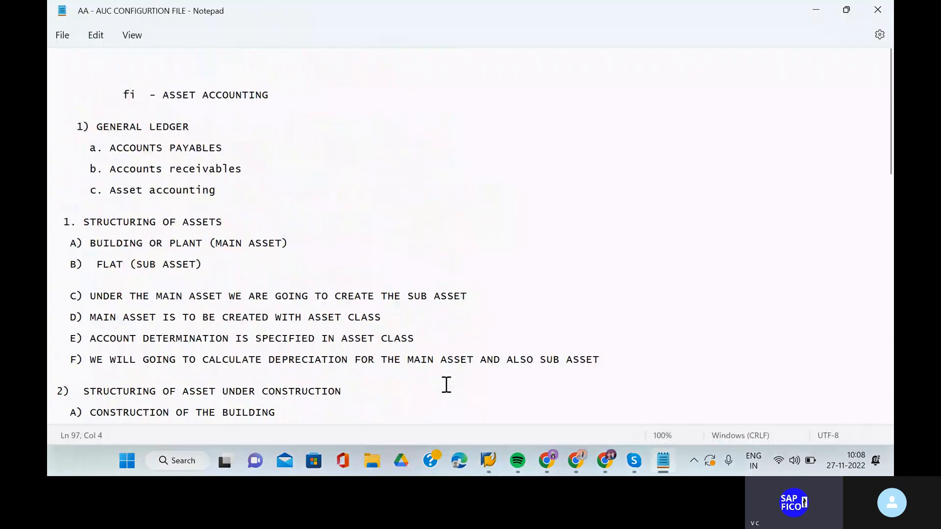
scroll(443, 385, down, 2)
scroll(446, 384, up, 3)
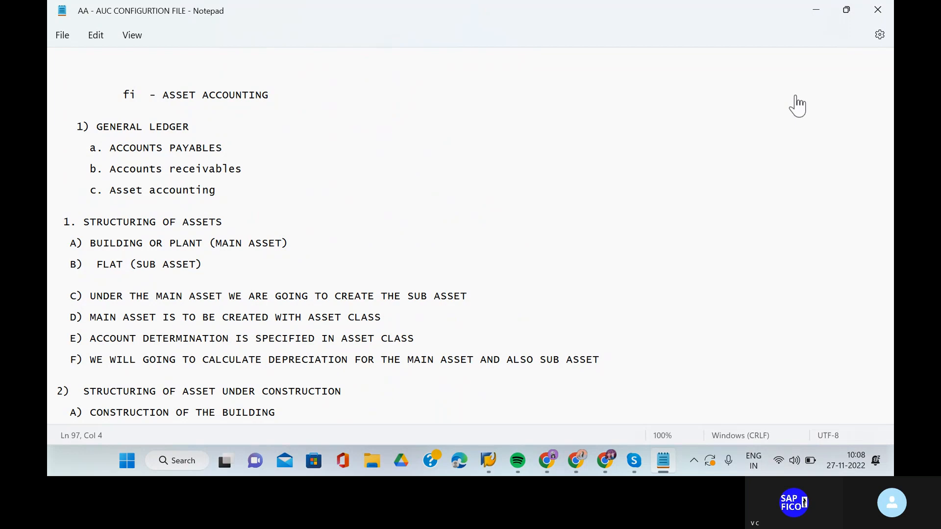
click(495, 462)
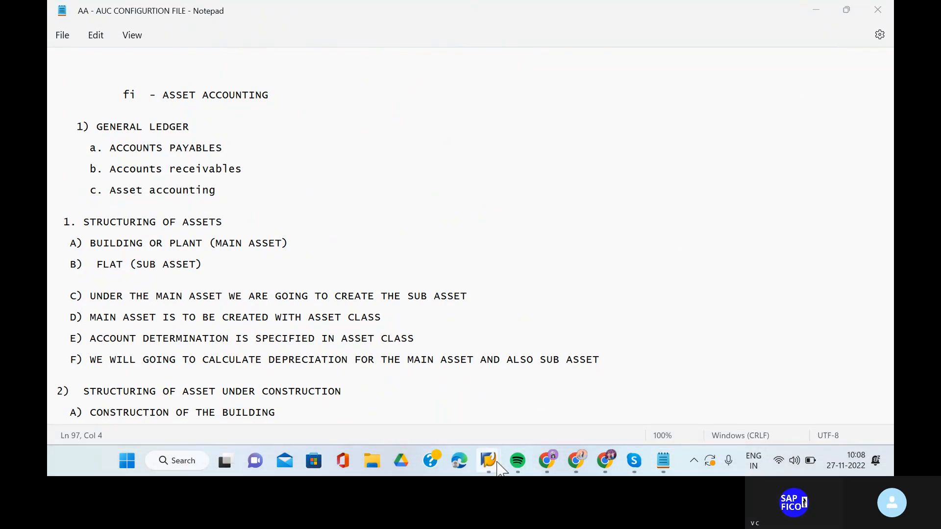
click(490, 463)
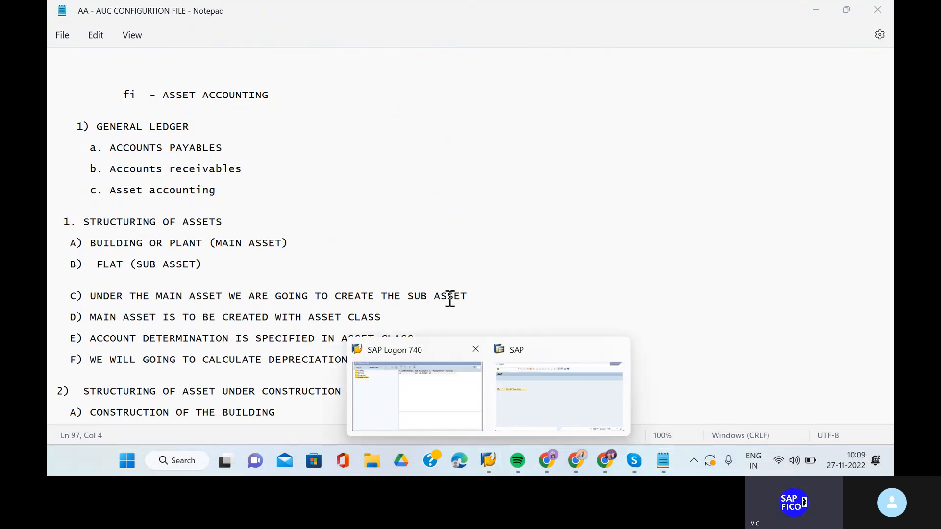
scroll(448, 275, down, 20)
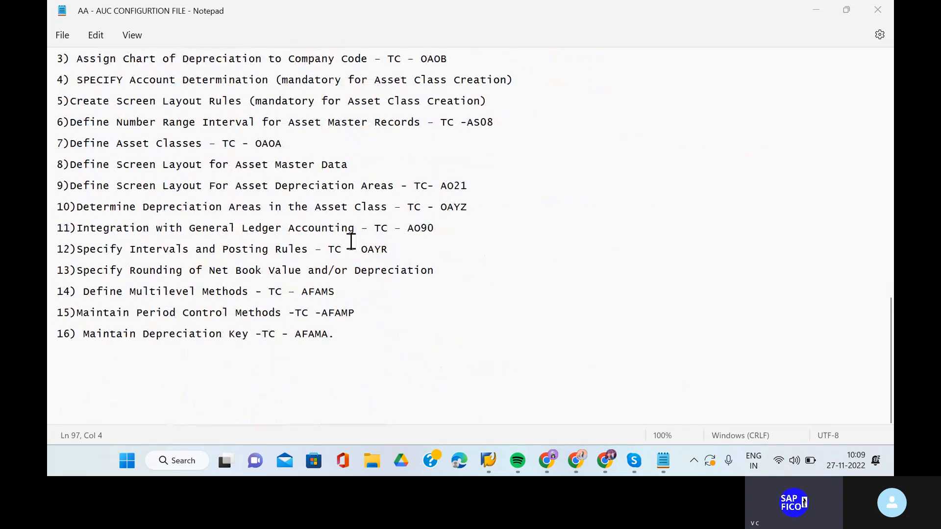
scroll(351, 241, up, 1)
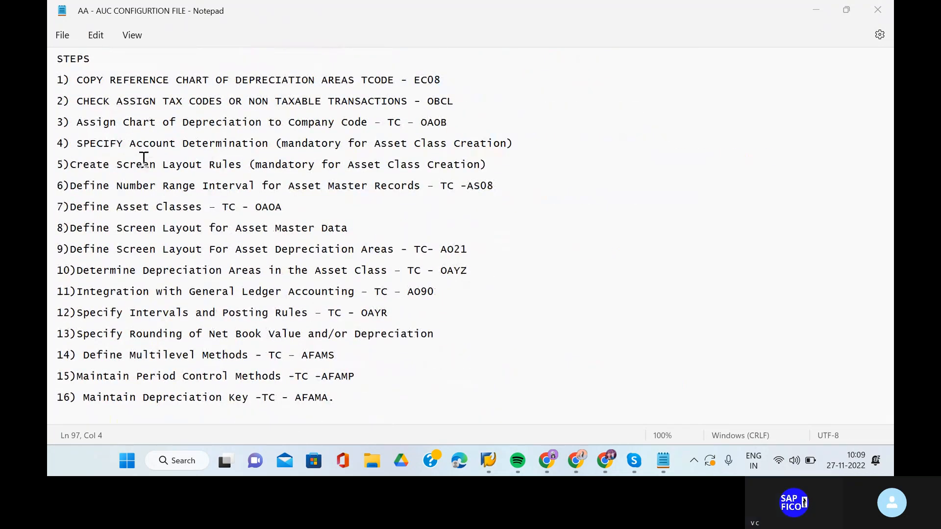
scroll(144, 159, up, 2)
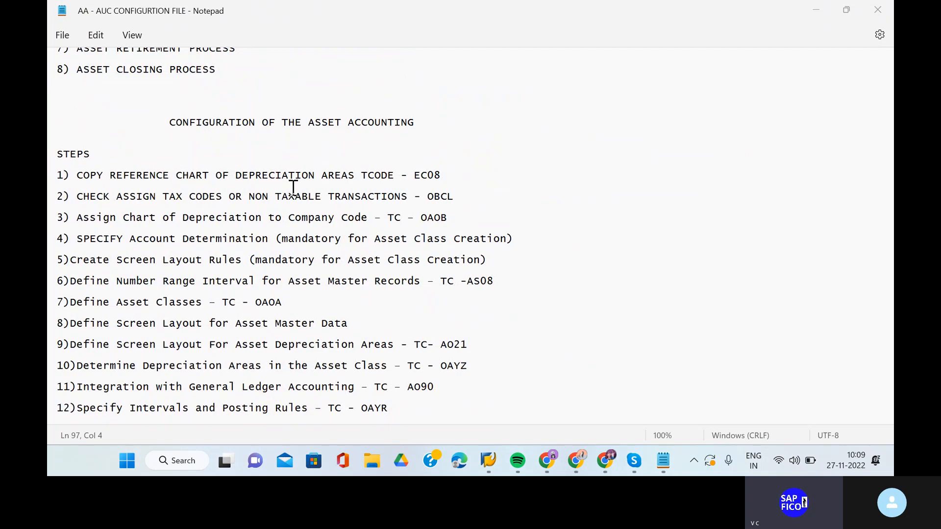
click(448, 177)
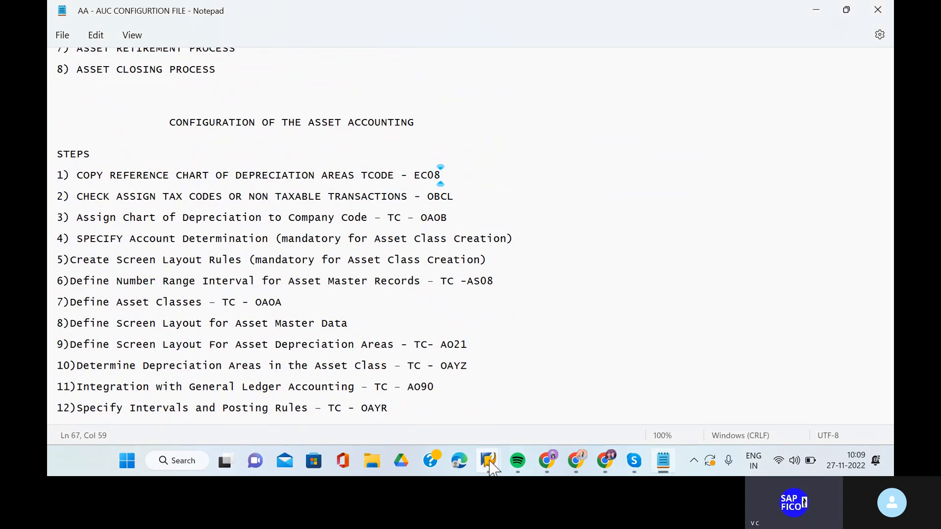
Switch to the SAP session and open transaction EC08.
mouse_move(489, 463)
click(542, 398)
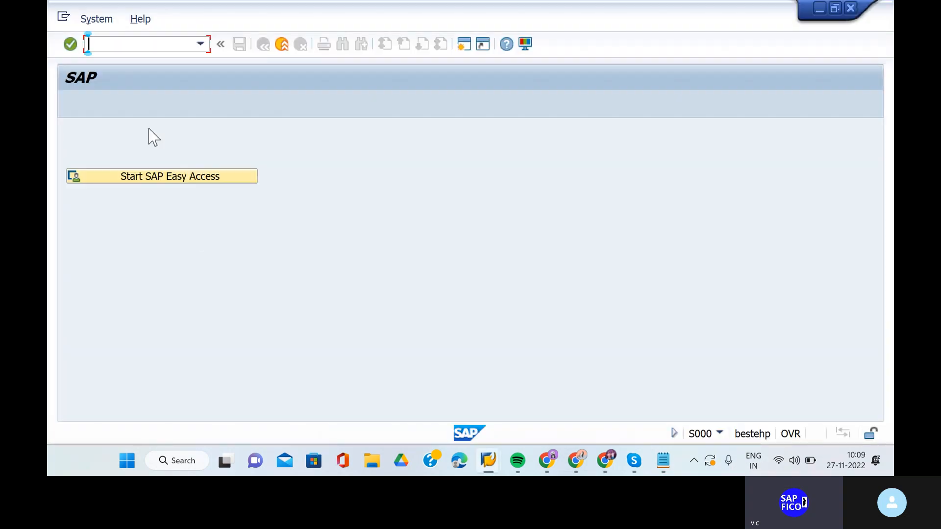
text(ec08)
key(Return)
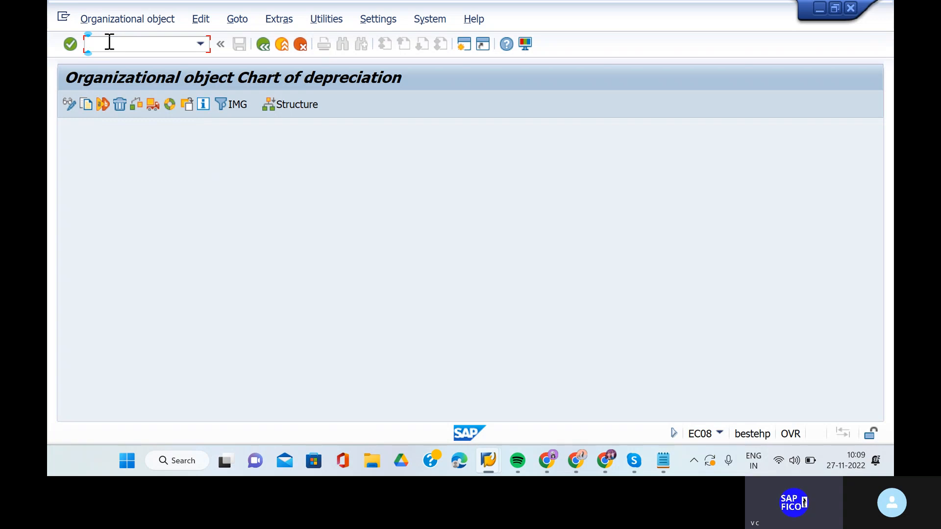
Leave the current transaction for SPRO and display the SAP Reference IMG.
text(/nspro)
key(Return)
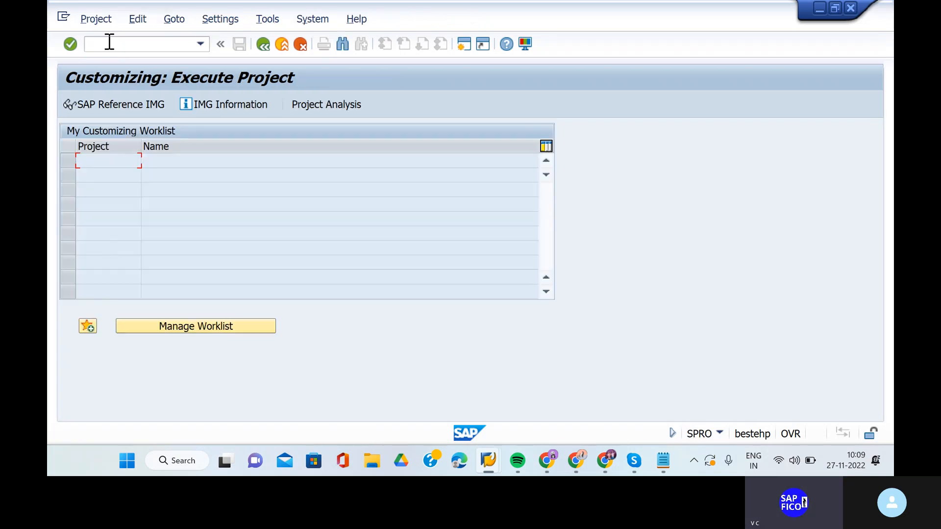
click(126, 111)
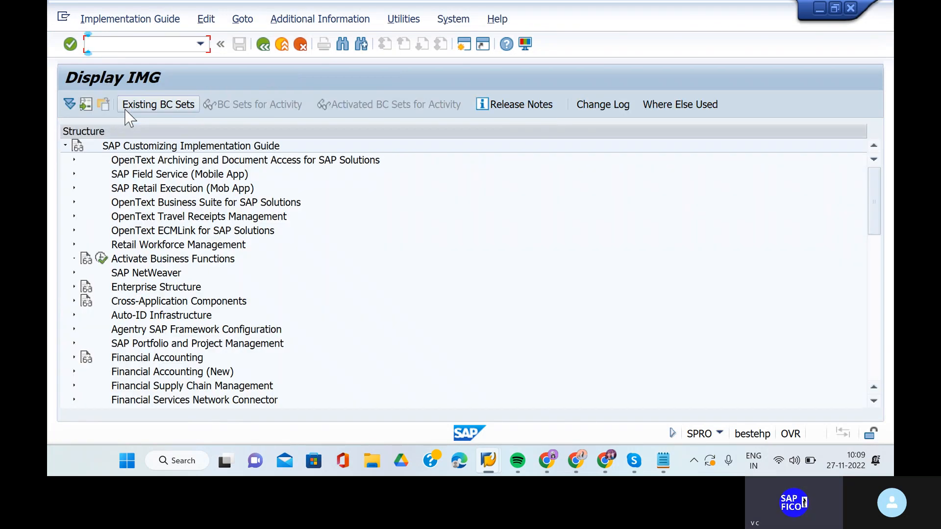
Open the Copy Reference Chart of Depreciation activity under Financial Accounting (New), Asset Accounting, Organizational Structures.
click(75, 372)
scroll(362, 269, down, 4)
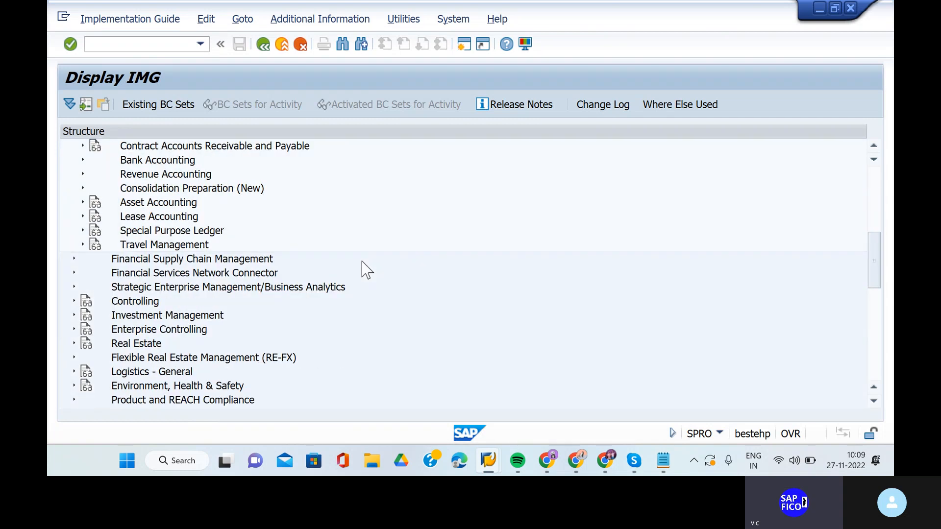
scroll(362, 269, up, 2)
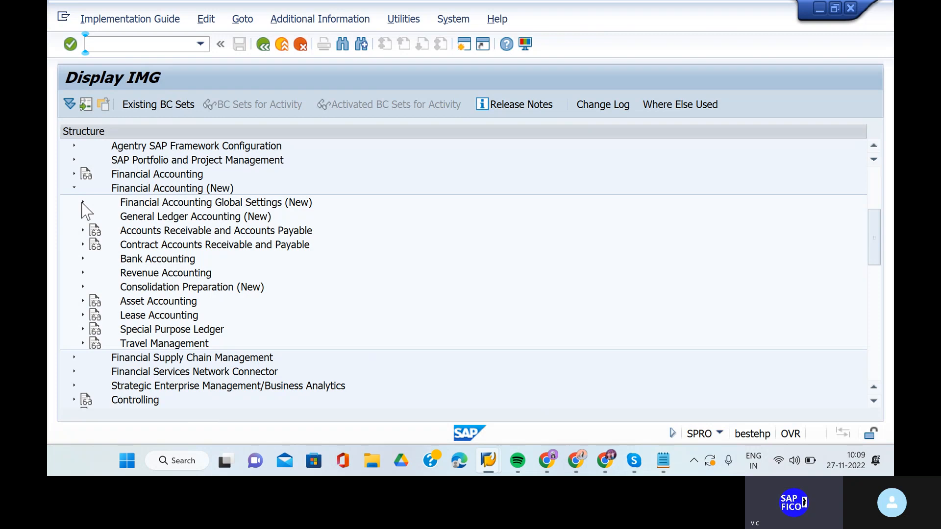
click(81, 301)
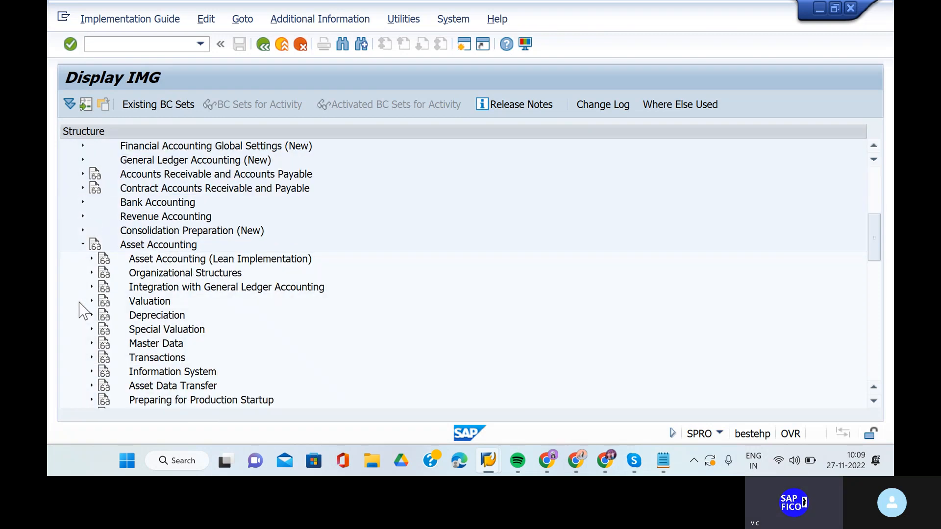
click(91, 273)
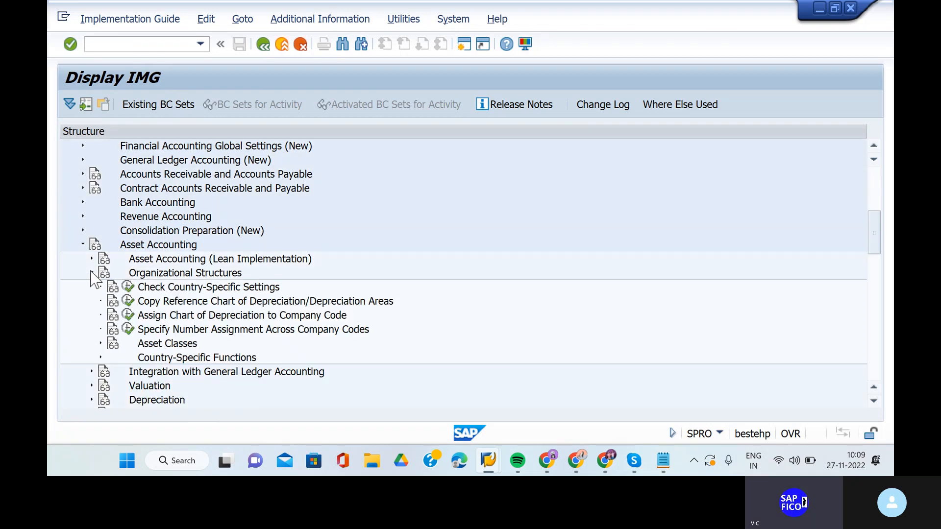
click(129, 302)
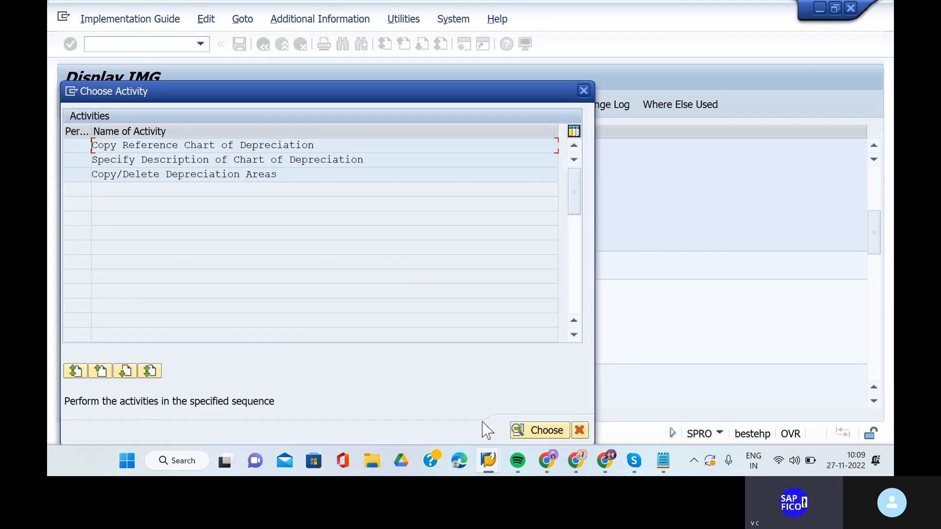
double_click(326, 146)
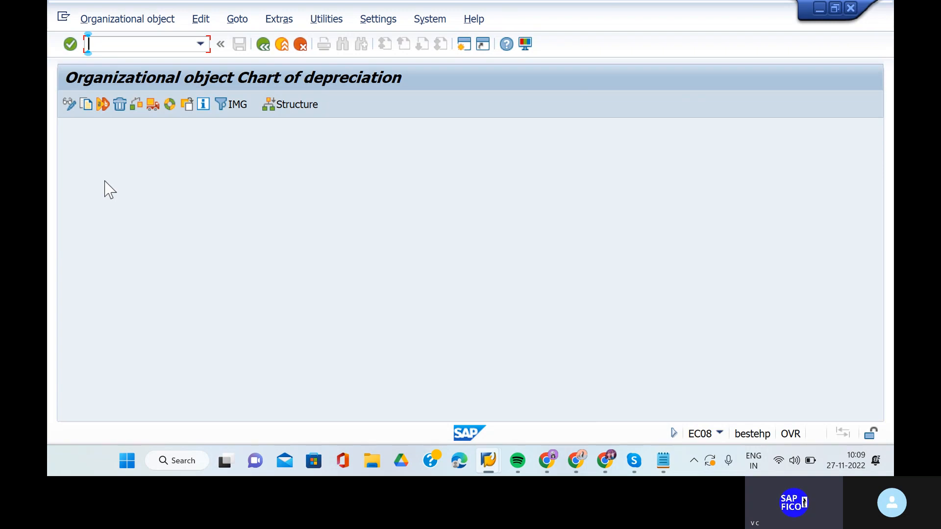
Start copying a chart of depreciation and choose 0DE (Maximum valuation: Germany) as the source chart.
click(81, 106)
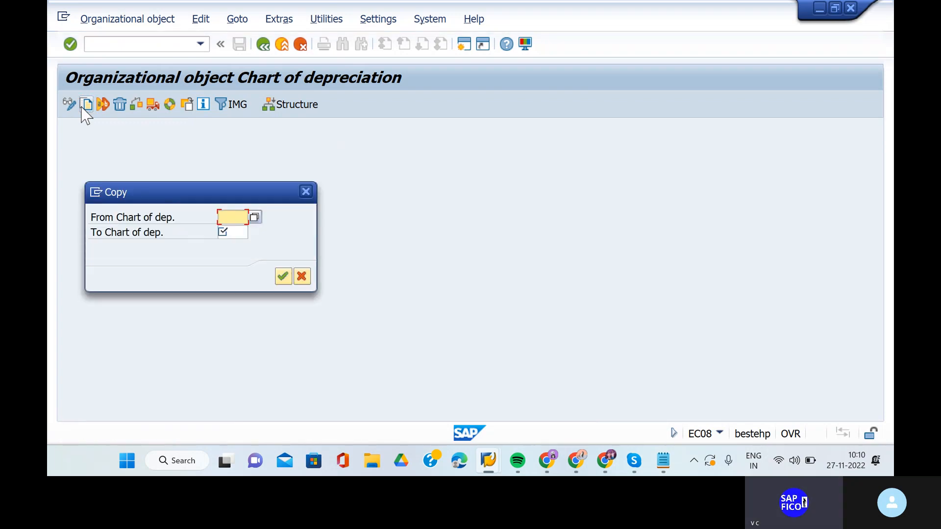
text(ki)
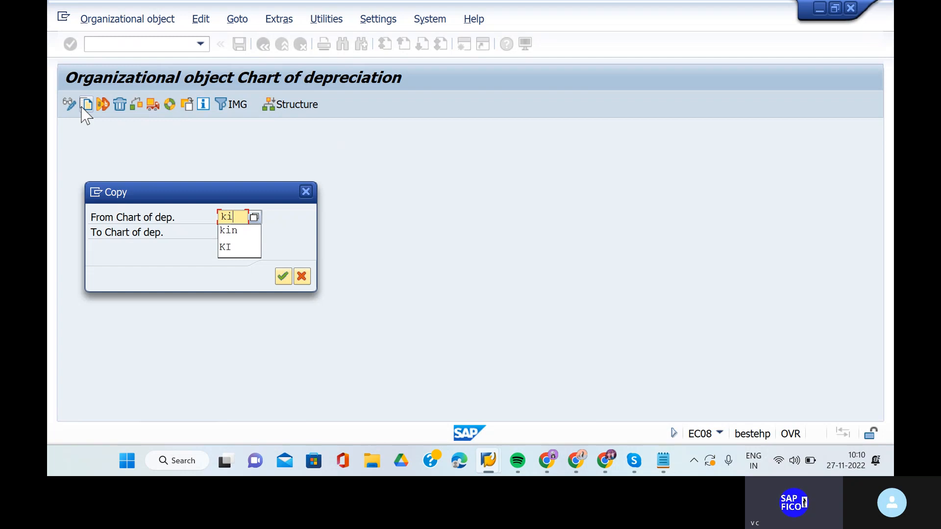
text(og)
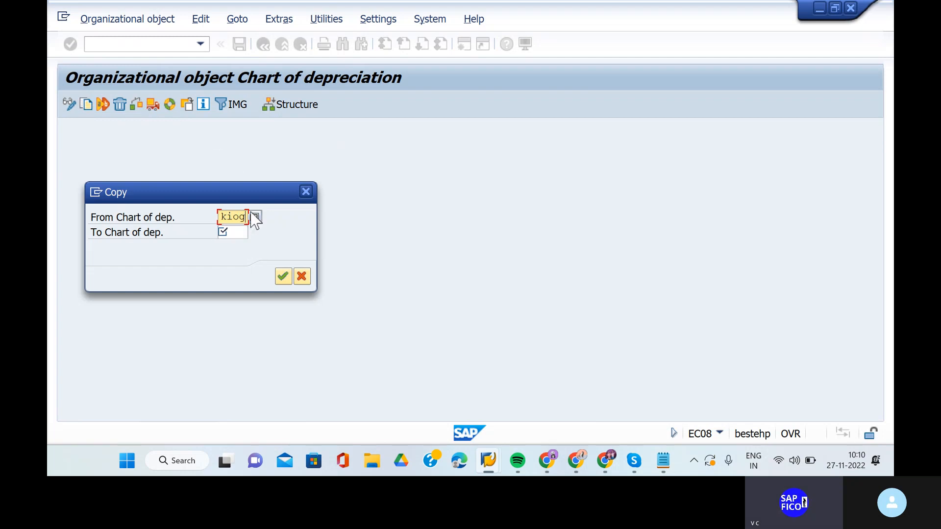
click(255, 217)
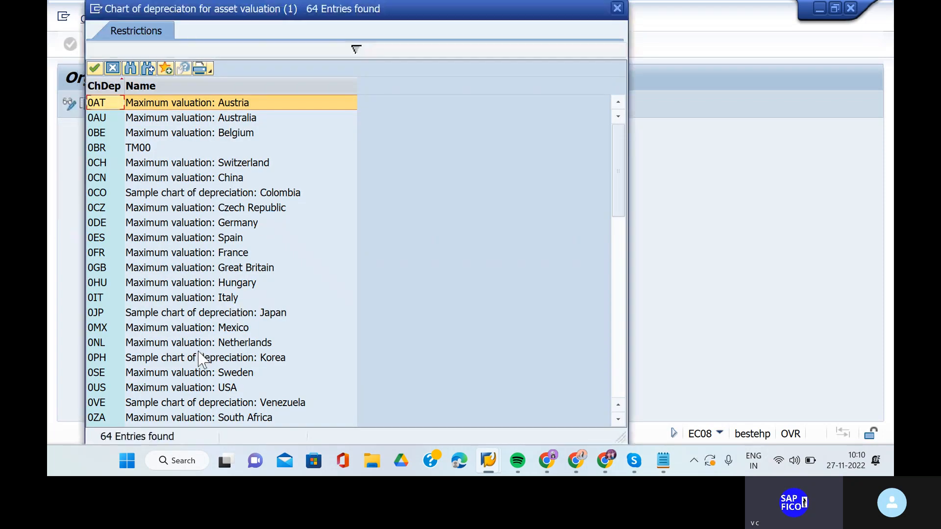
scroll(201, 357, down, 10)
scroll(202, 357, up, 8)
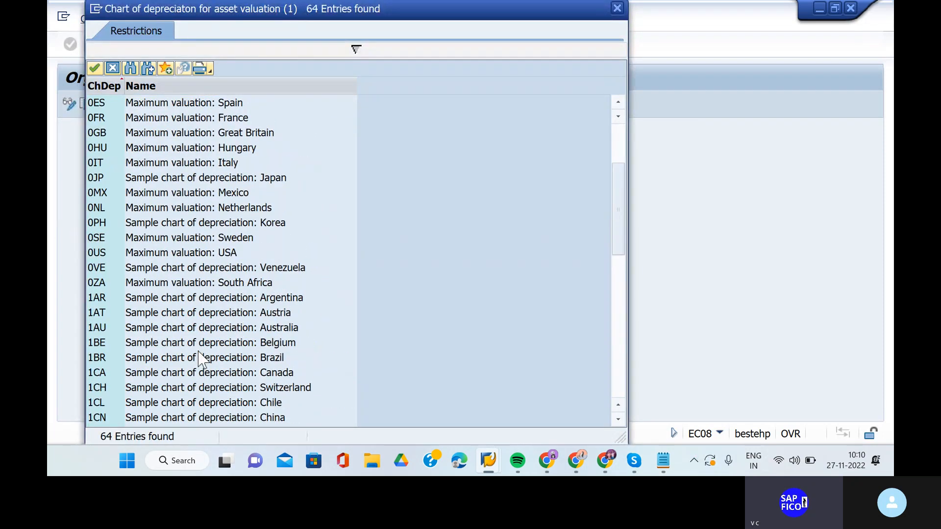
scroll(201, 357, up, 3)
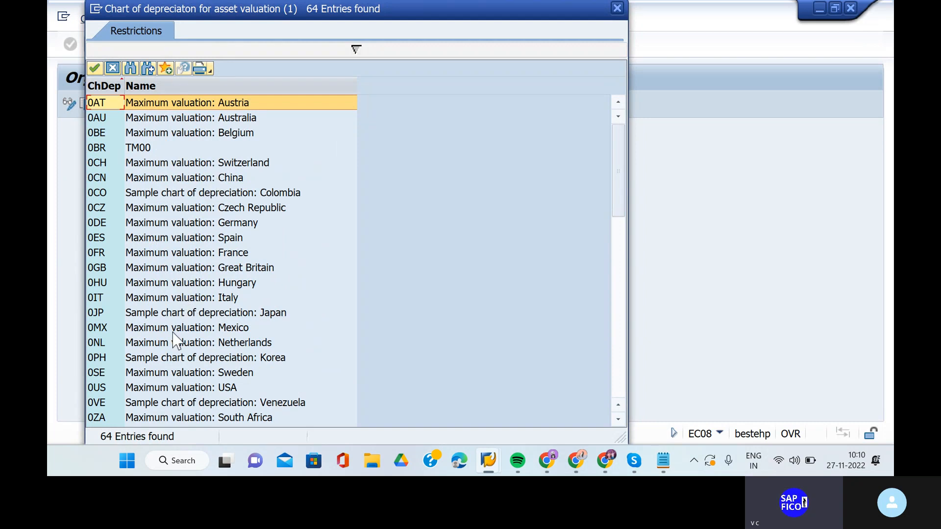
scroll(175, 338, down, 1)
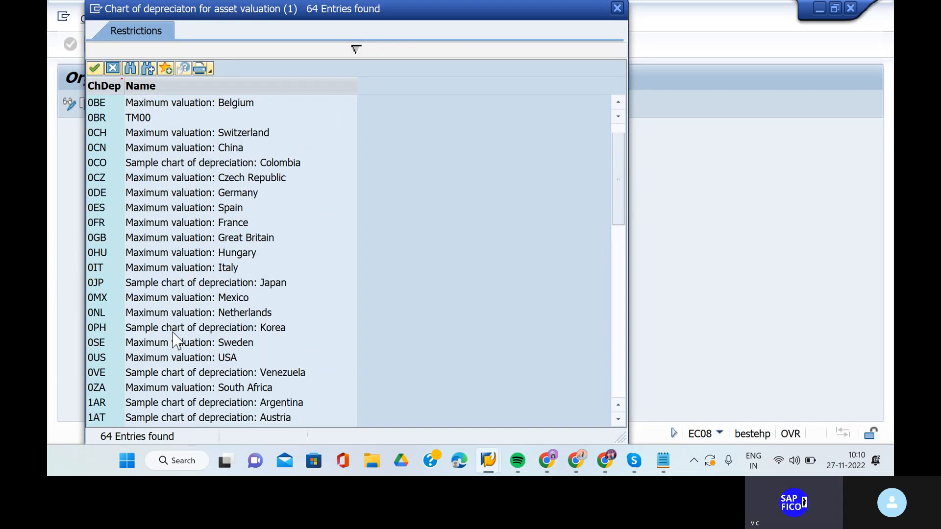
scroll(176, 338, up, 1)
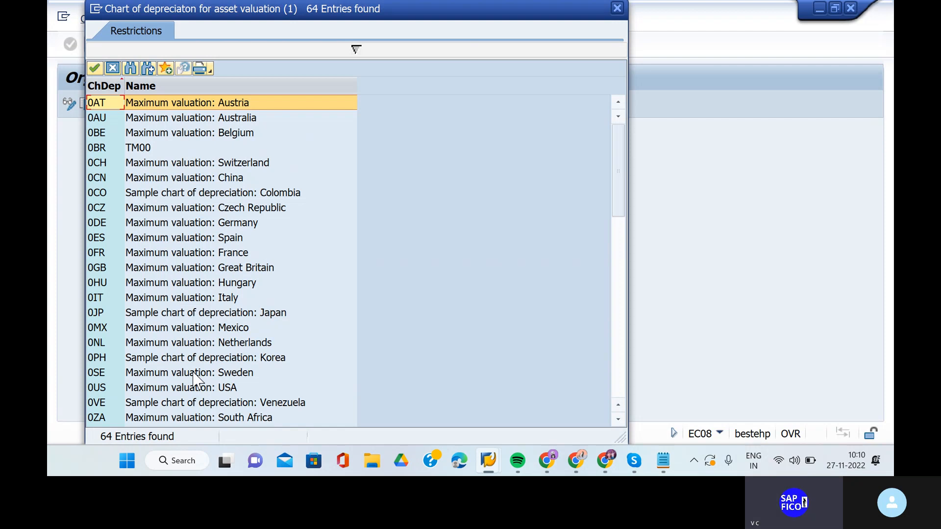
click(234, 223)
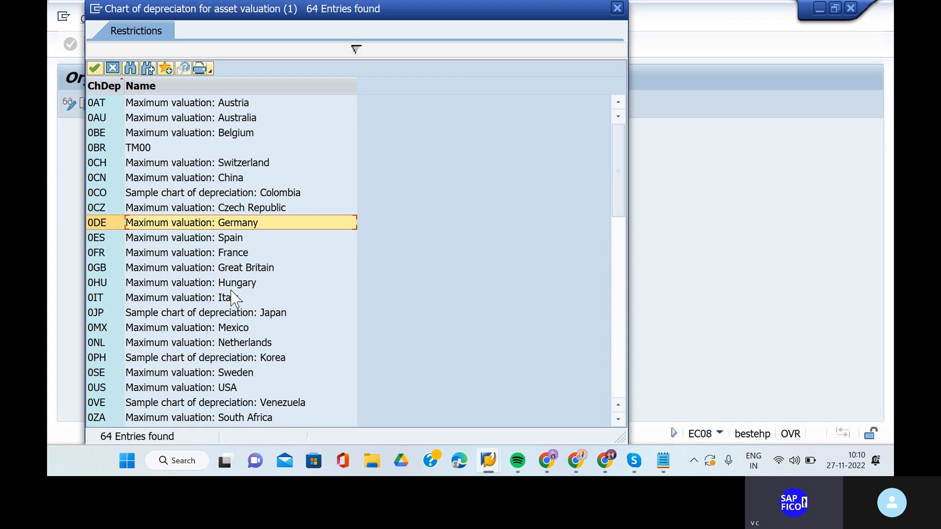
click(95, 68)
Set the target chart of depreciation to kiog and run the copy.
click(236, 233)
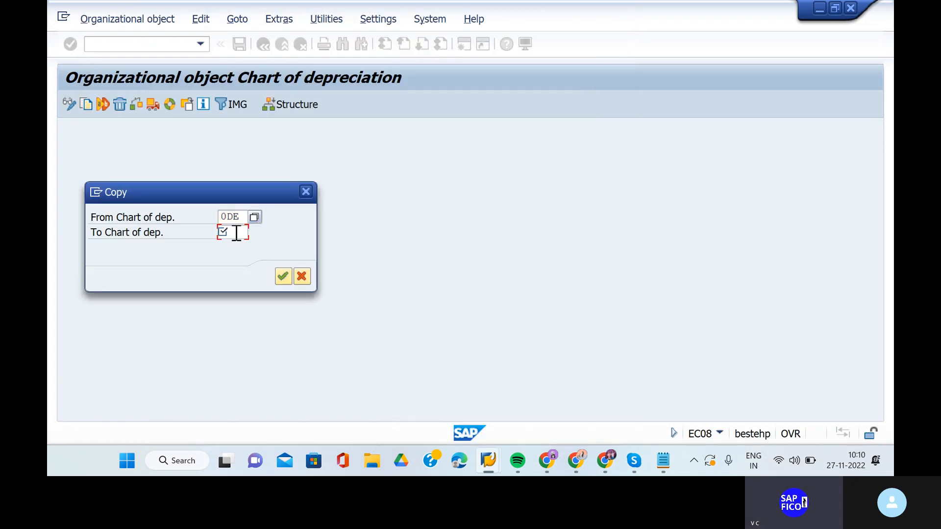
text(kio)
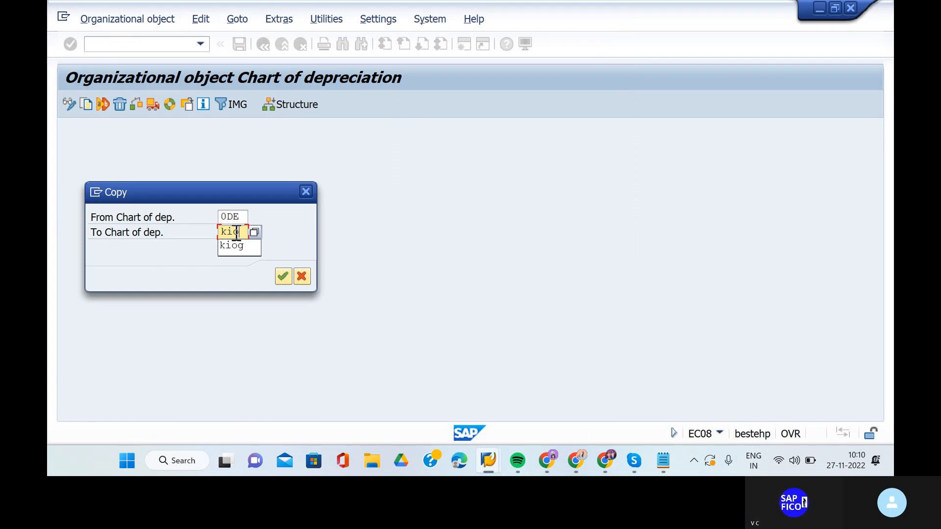
click(231, 245)
click(282, 277)
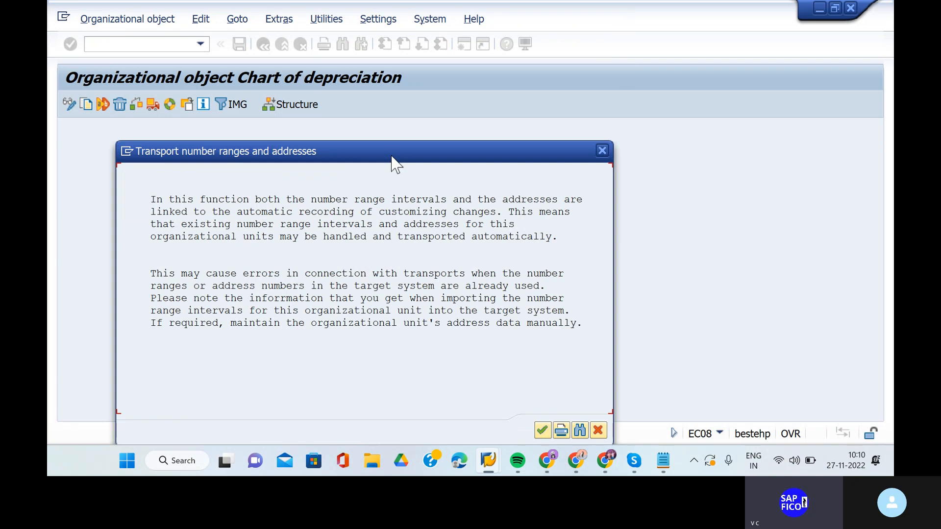
Accept the transport notice, agree to transport the number ranges, and confirm the proposed customizing request to complete the copy.
drag(395, 164, 385, 92)
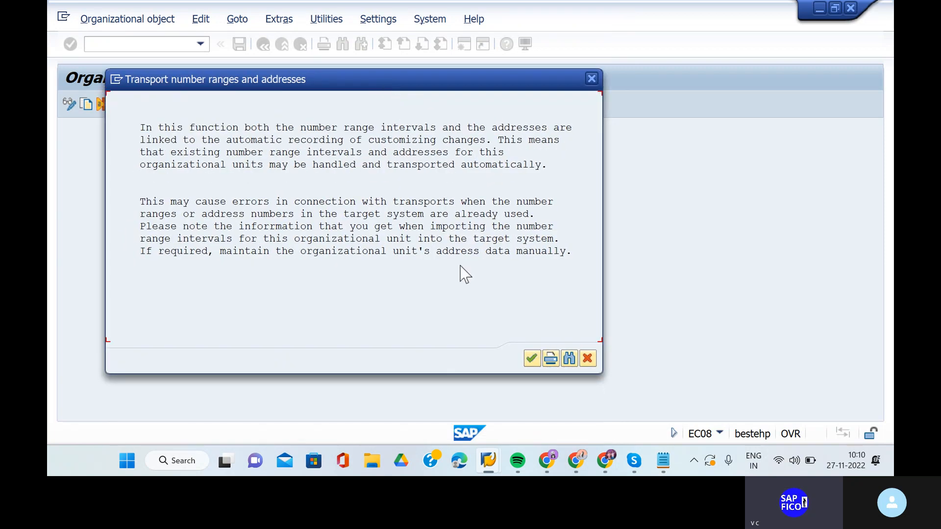
click(531, 360)
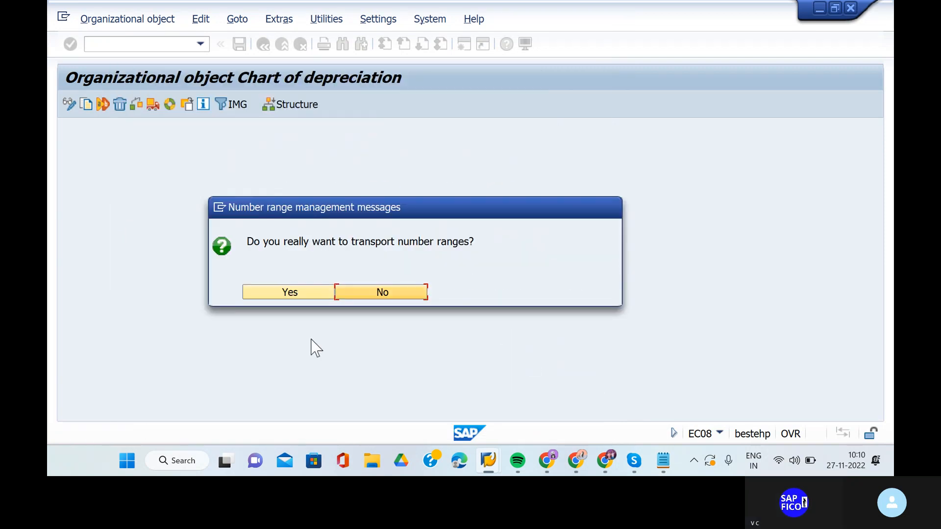
click(290, 294)
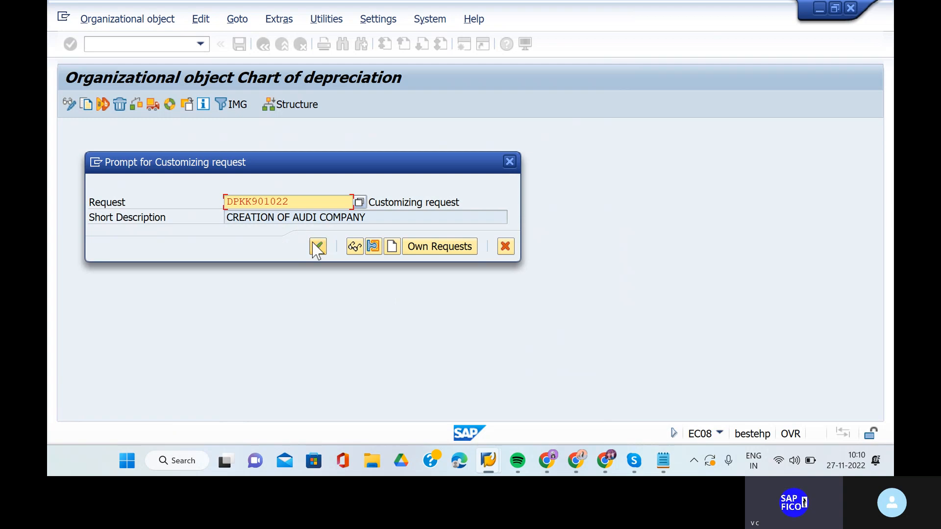
click(315, 249)
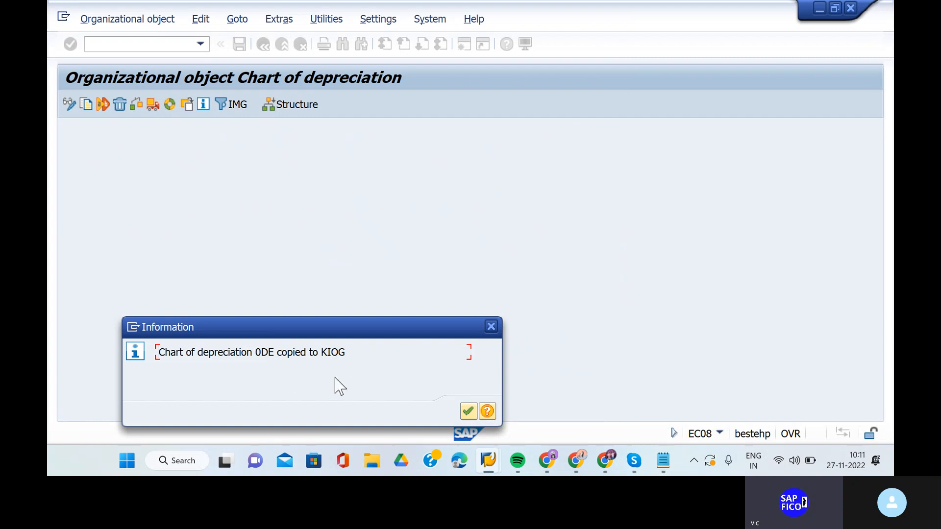
click(467, 413)
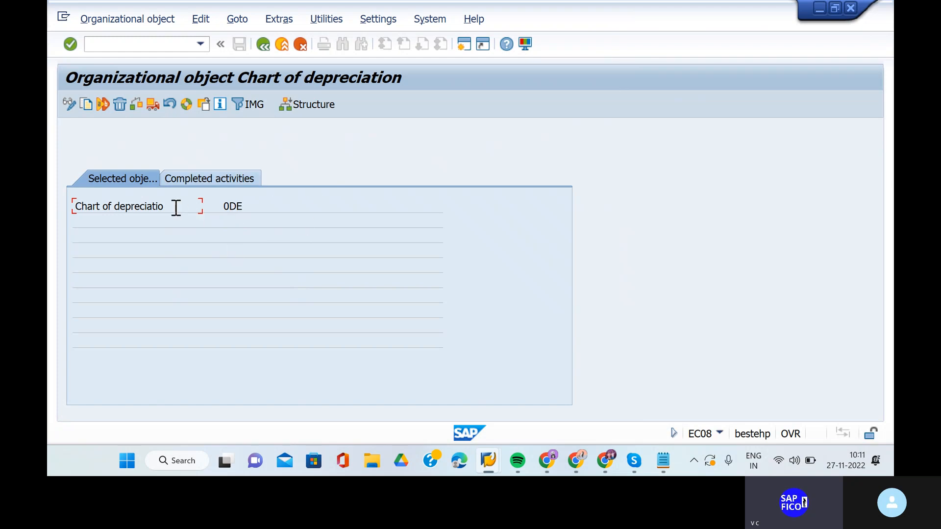
Leave the copy screen, open Specify Description of Chart of Depreciation, and locate the KIOG entry in the list.
click(263, 45)
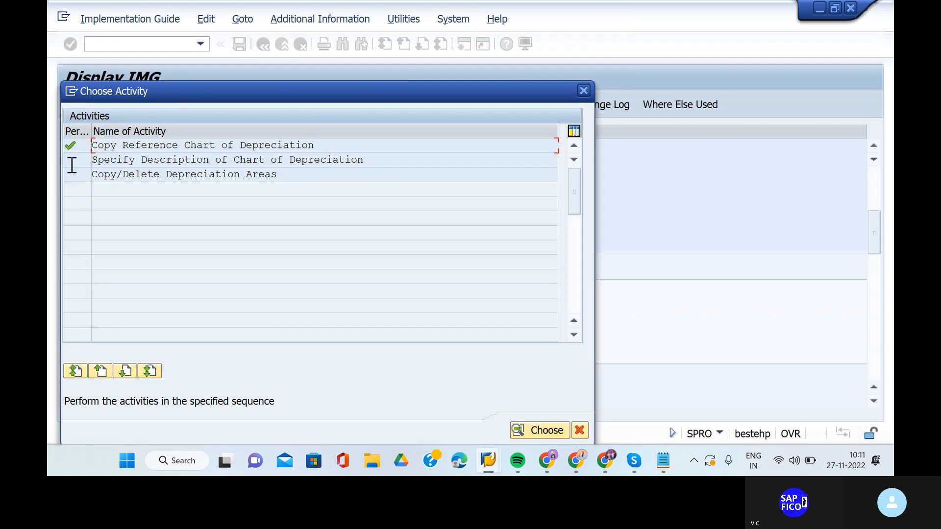
click(143, 159)
double_click(142, 159)
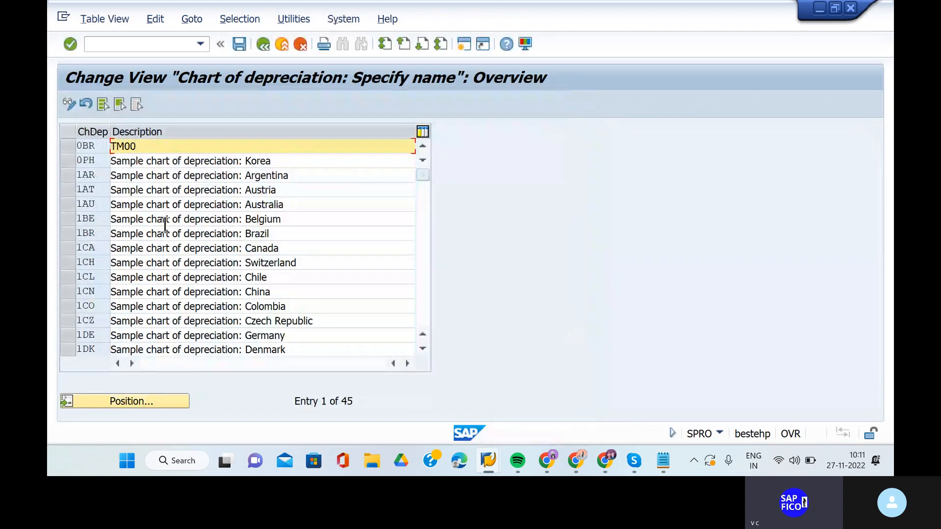
click(142, 401)
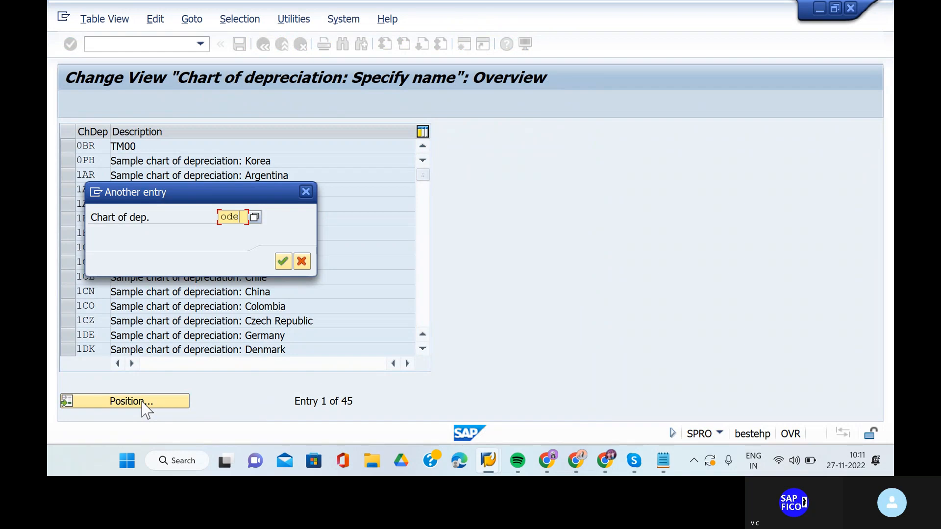
key(Return)
scroll(210, 289, up, 1)
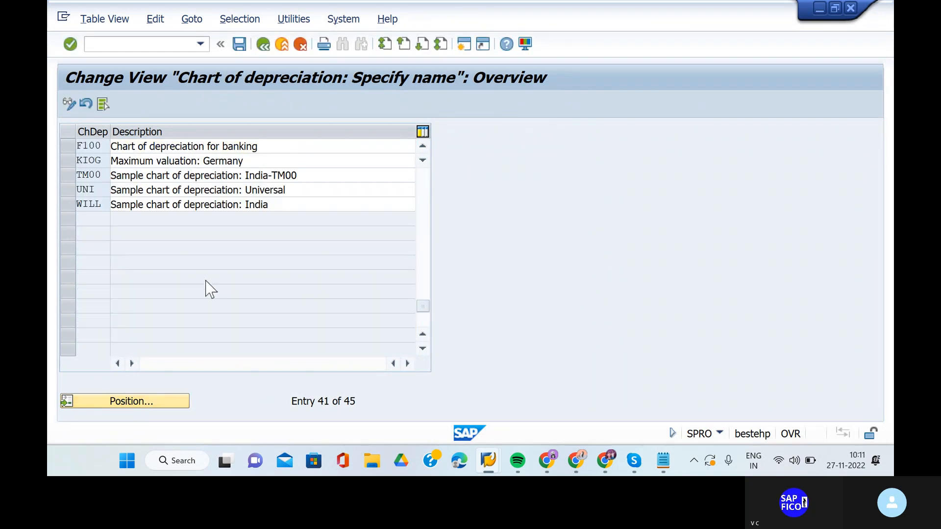
scroll(210, 289, up, 4)
click(252, 278)
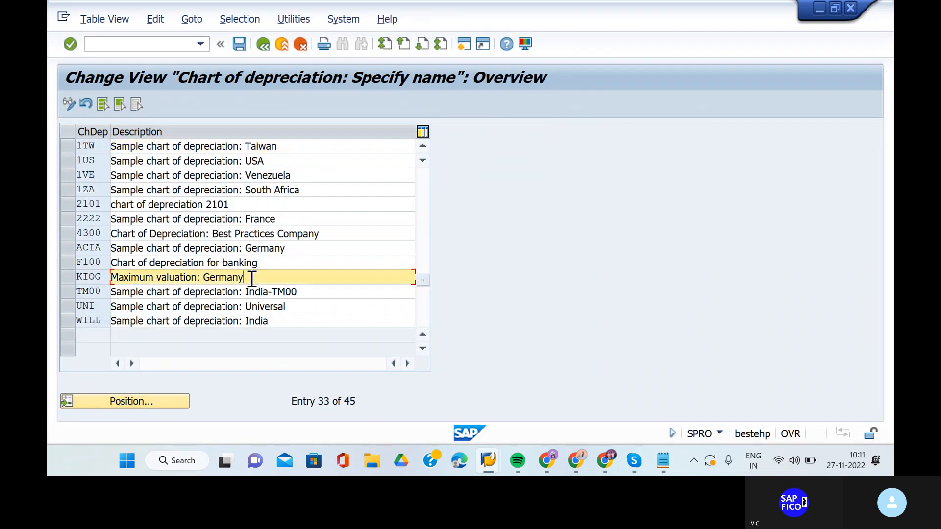
click(77, 279)
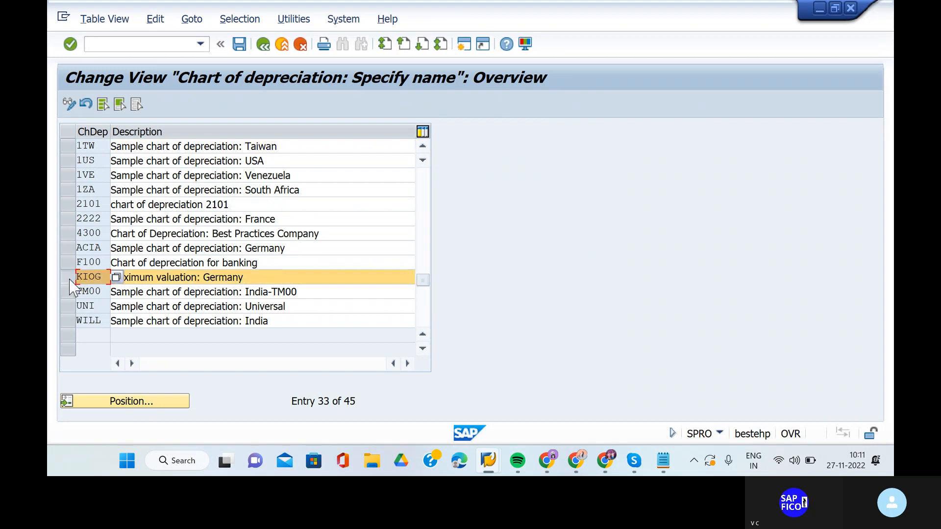
Replace the description of chart of depreciation KIOG with "CHART OF DEPRECIATION FOR KIND".
click(261, 276)
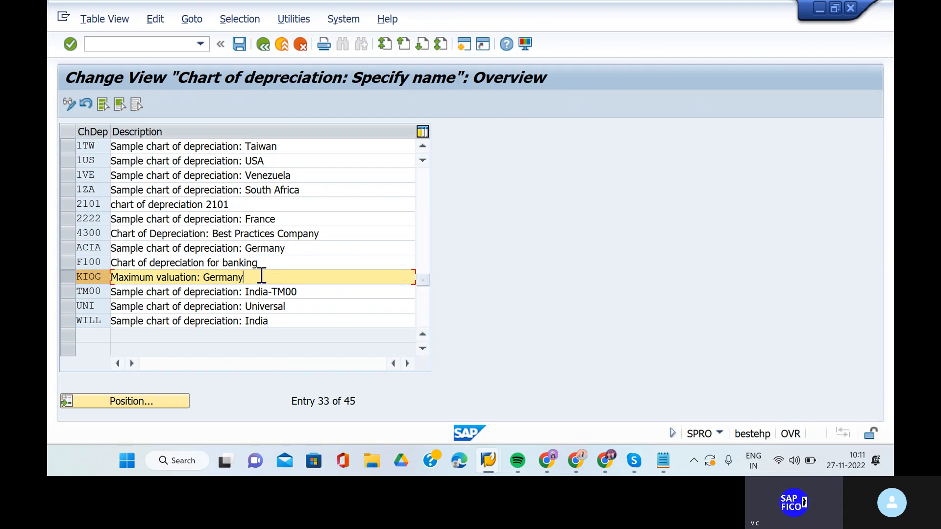
key(BackSpace)
key(BackSpace)
key(BackSpace)
key(BackSpace)
key(BackSpace)
key(BackSpace)
key(BackSpace)
key(BackSpace)
key(BackSpace)
key(BackSpace)
key(BackSpace)
key(BackSpace)
key(BackSpace)
key(BackSpace)
key(BackSpace)
key(BackSpace)
key(BackSpace)
key(BackSpace)
key(BackSpace)
key(BackSpace)
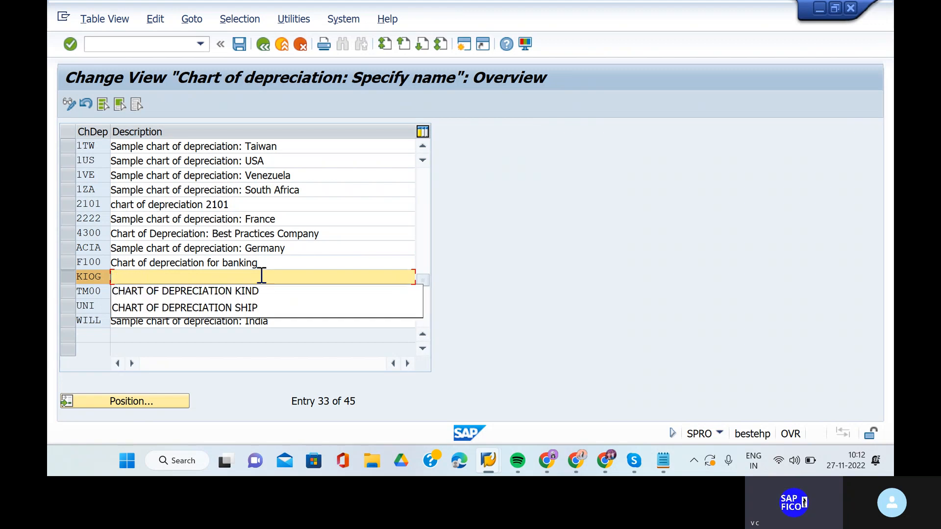
click(260, 290)
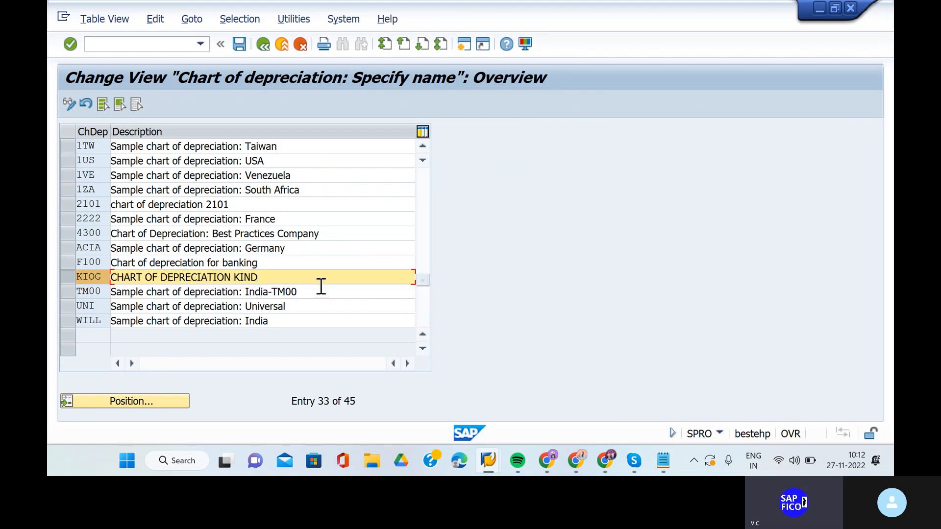
key(BackSpace)
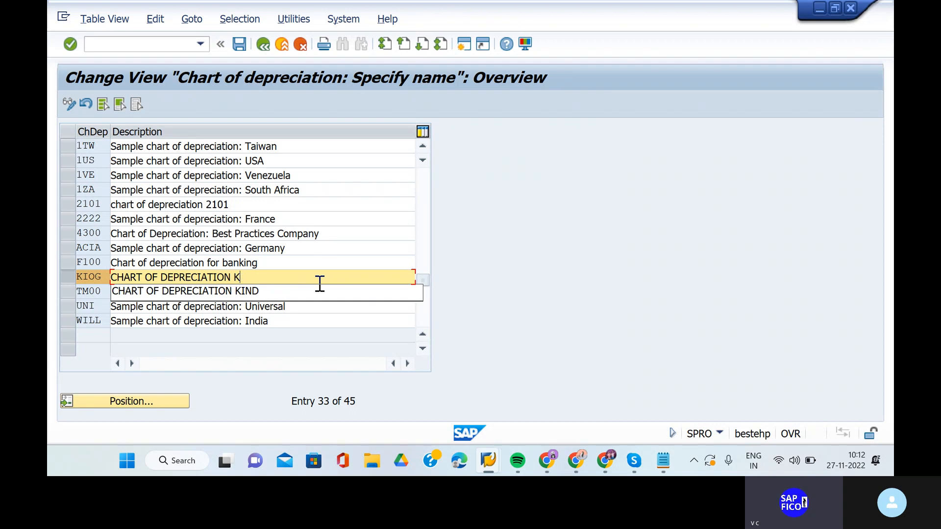
key(BackSpace)
text(for ki)
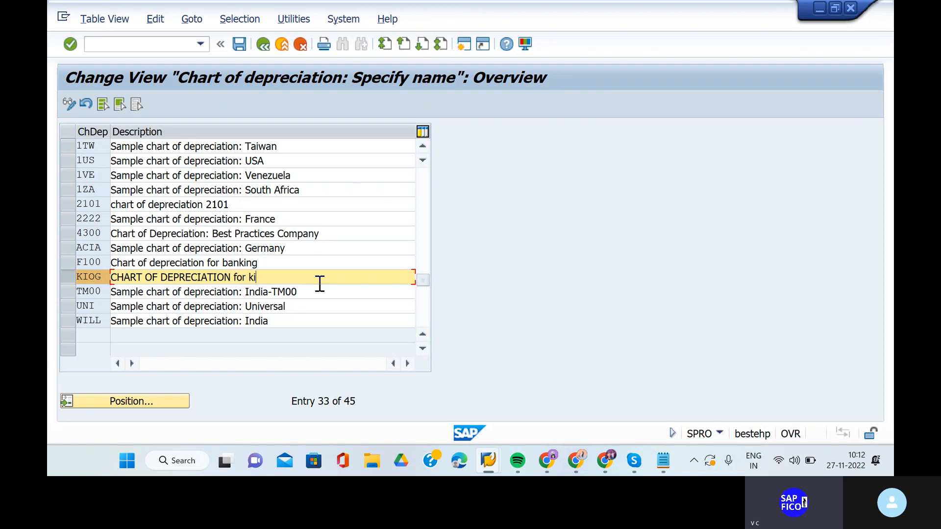
key(BackSpace)
key(BackSpace)
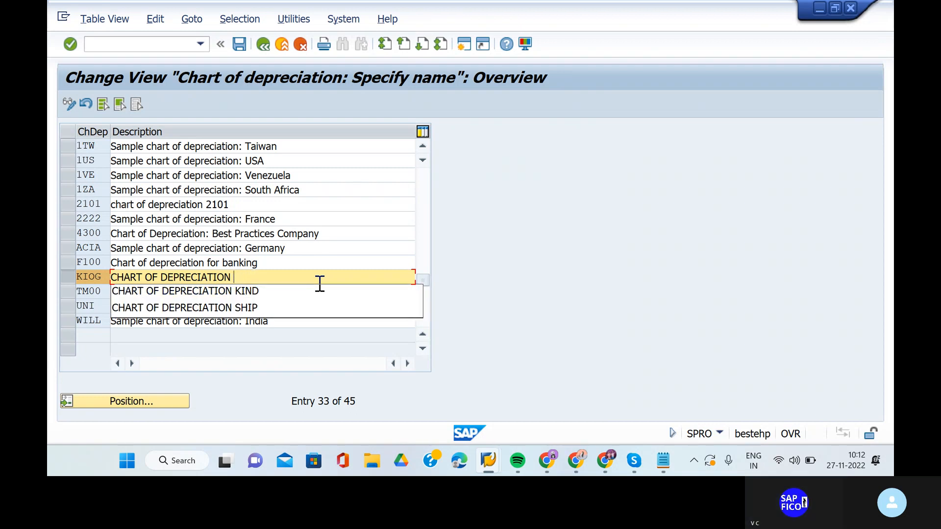
text(FOR KIND)
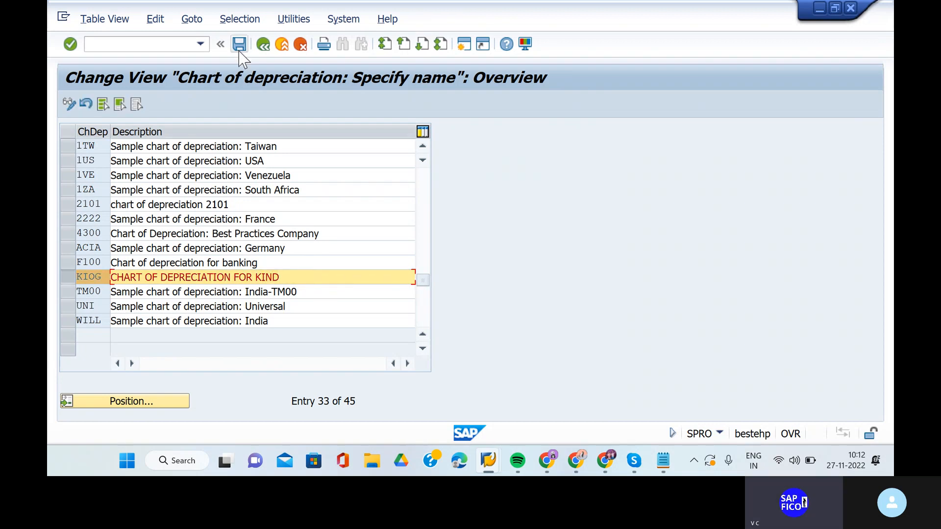
Save the new chart description under the proposed customizing request and return to the activity list.
click(264, 44)
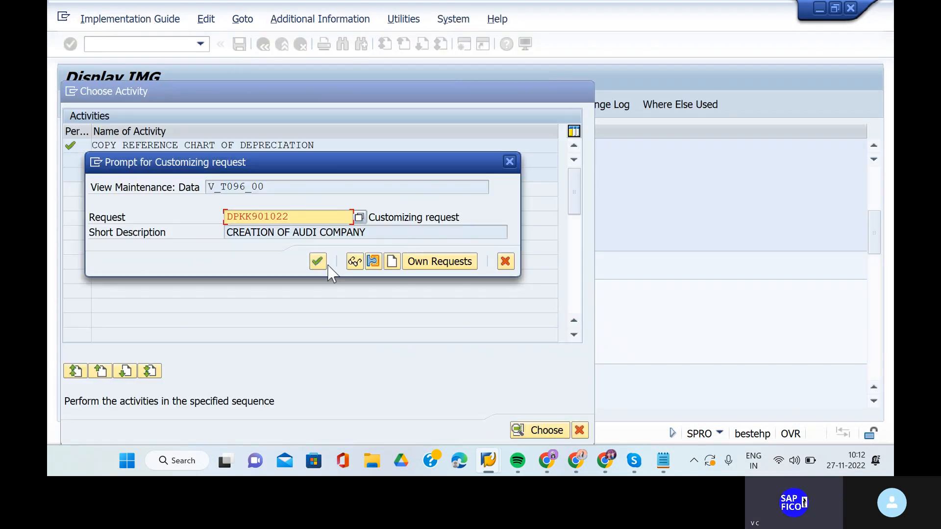
click(318, 261)
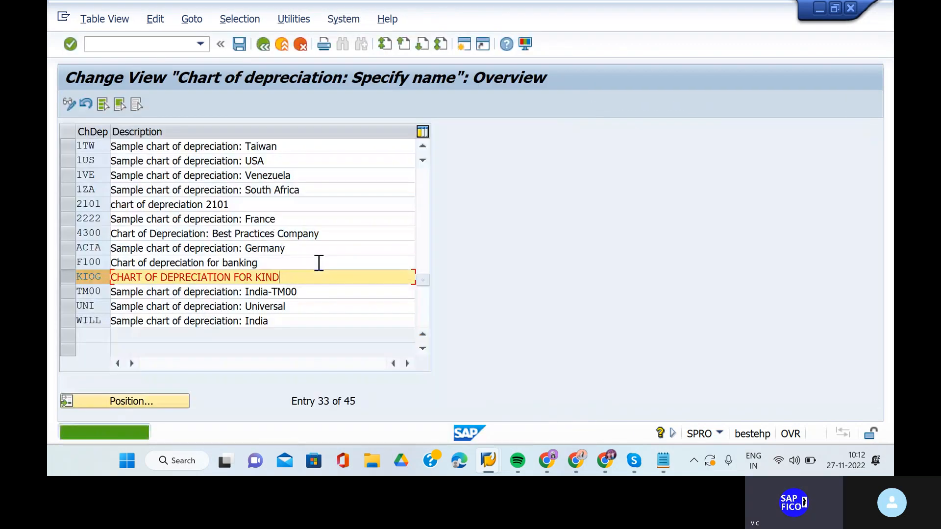
click(263, 44)
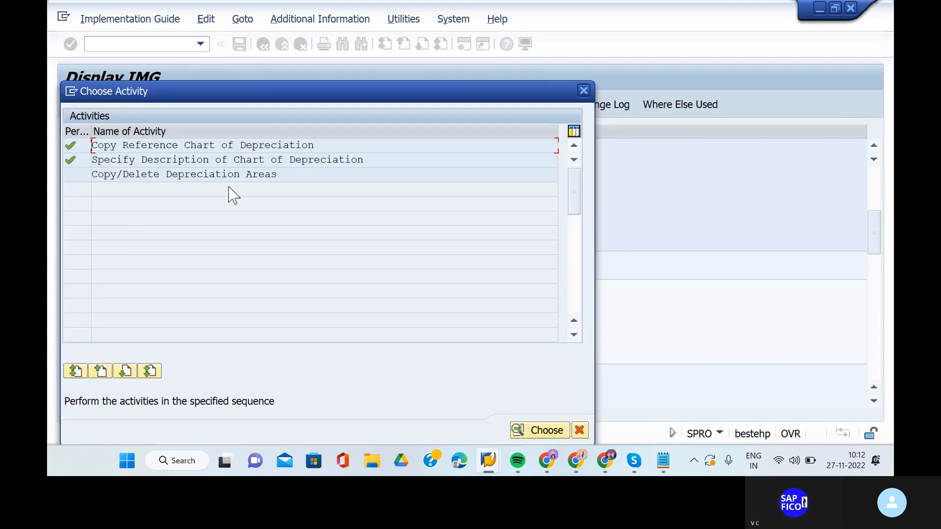
Open Copy/Delete Depreciation Areas for chart of depreciation KIOG and review the full list of depreciation areas.
double_click(282, 176)
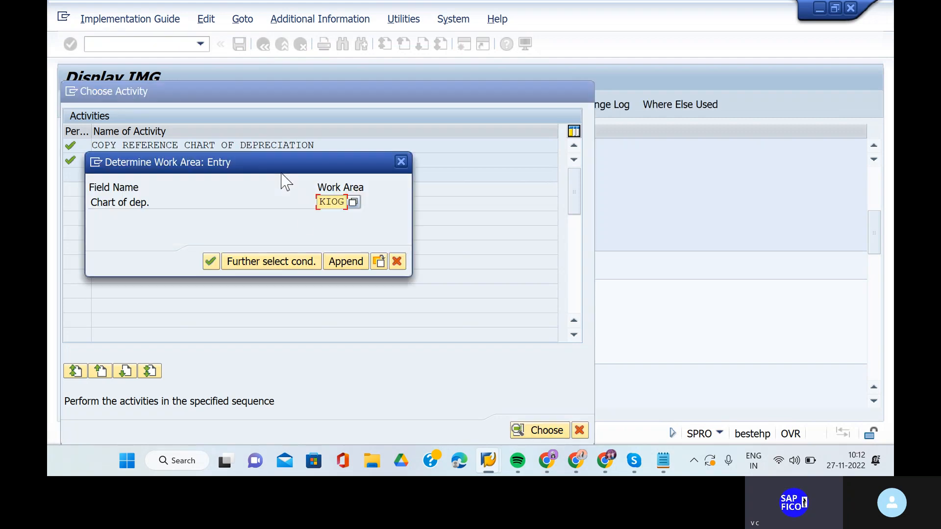
click(211, 261)
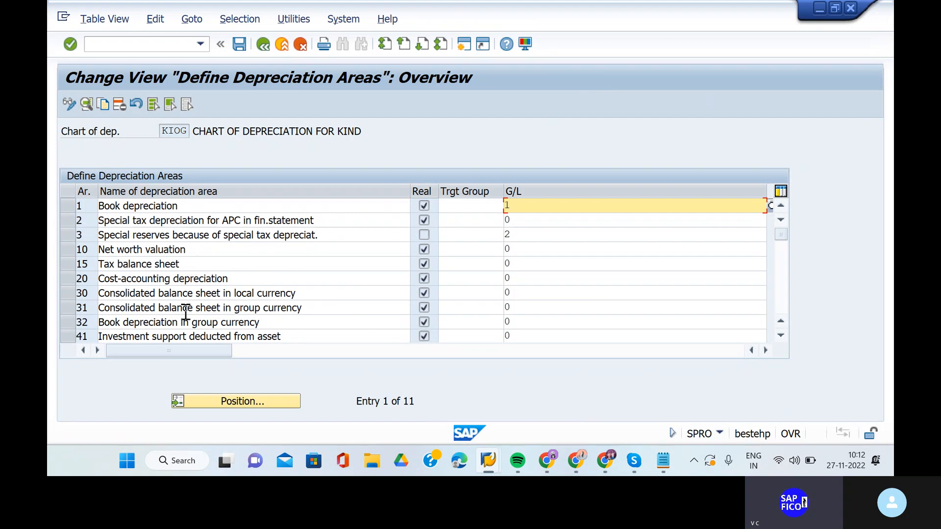
scroll(184, 327, down, 1)
scroll(186, 336, down, 4)
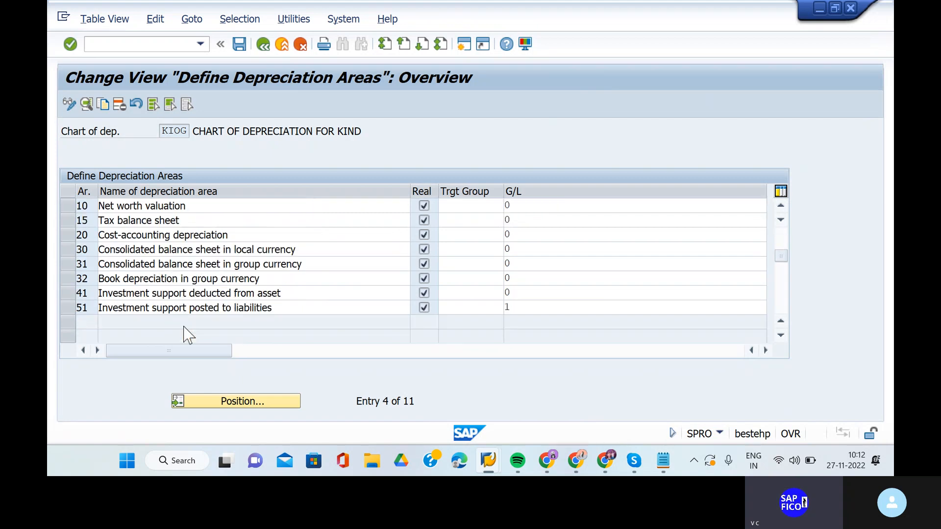
scroll(186, 336, up, 4)
scroll(186, 336, up, 1)
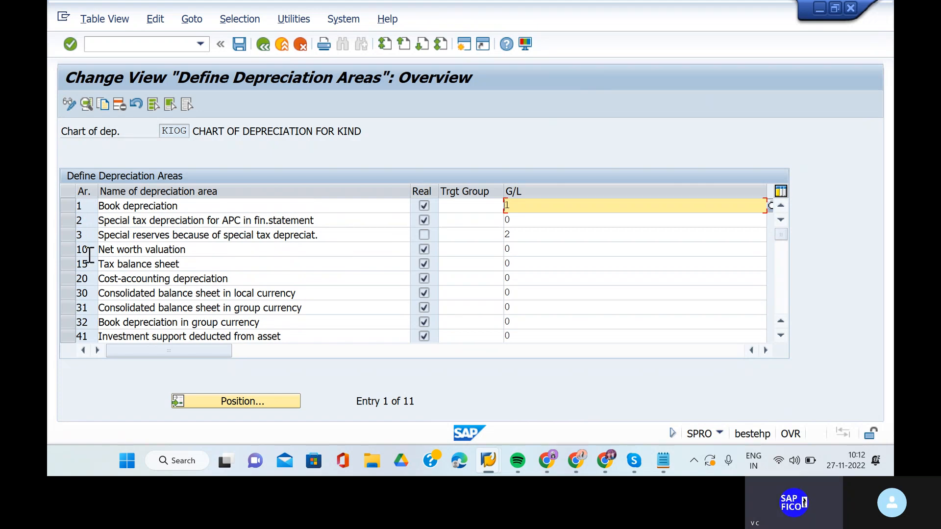
Delete every depreciation area of KIOG except area 1, Book depreciation.
click(68, 206)
click(68, 220)
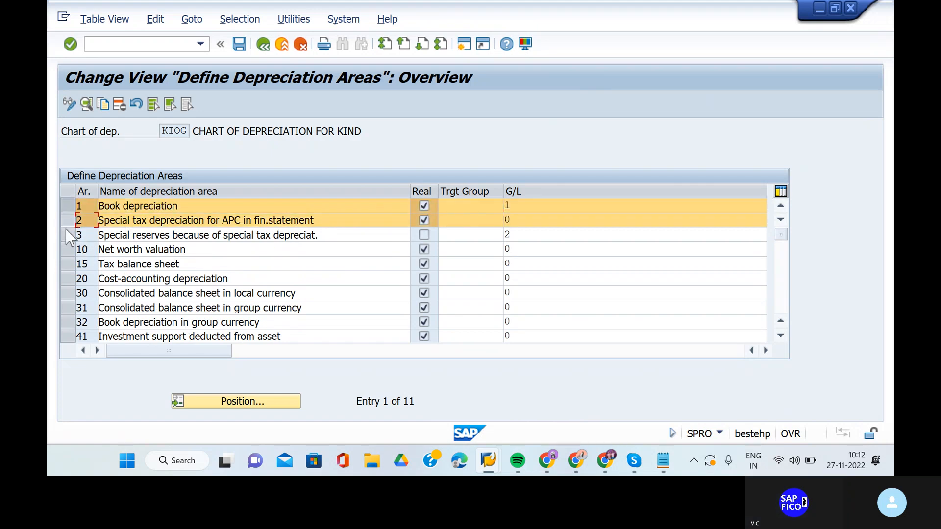
right_click(66, 232)
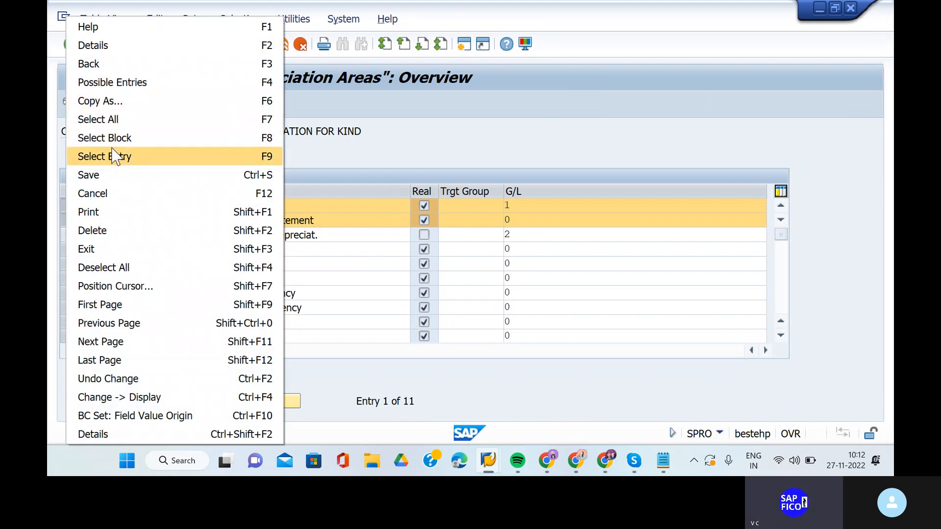
click(123, 122)
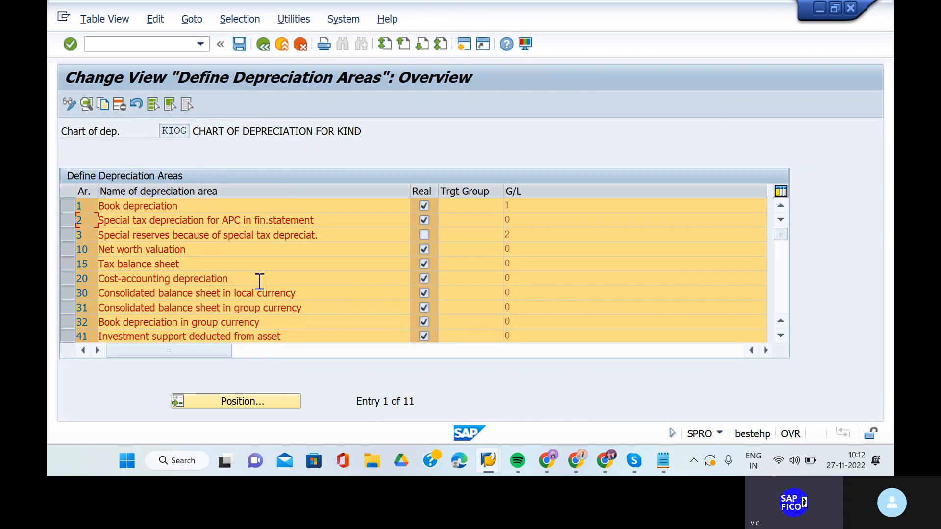
click(72, 208)
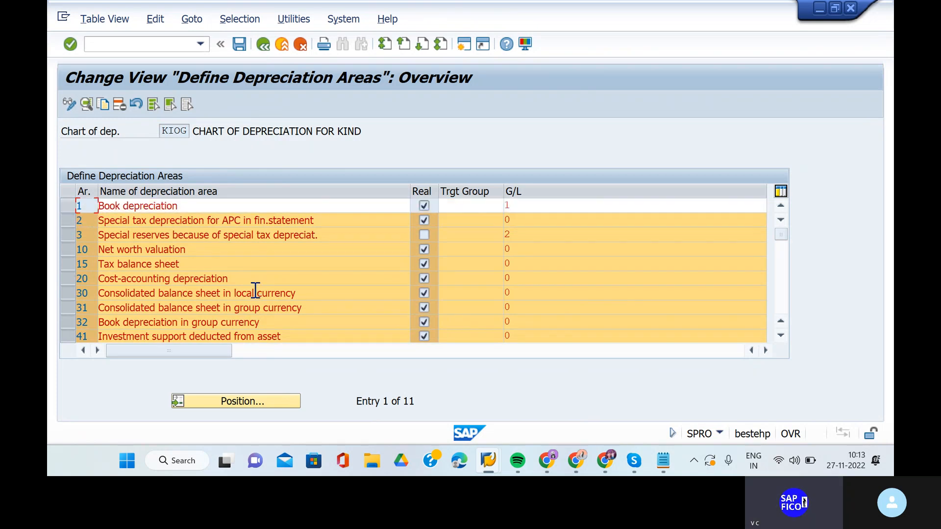
click(123, 110)
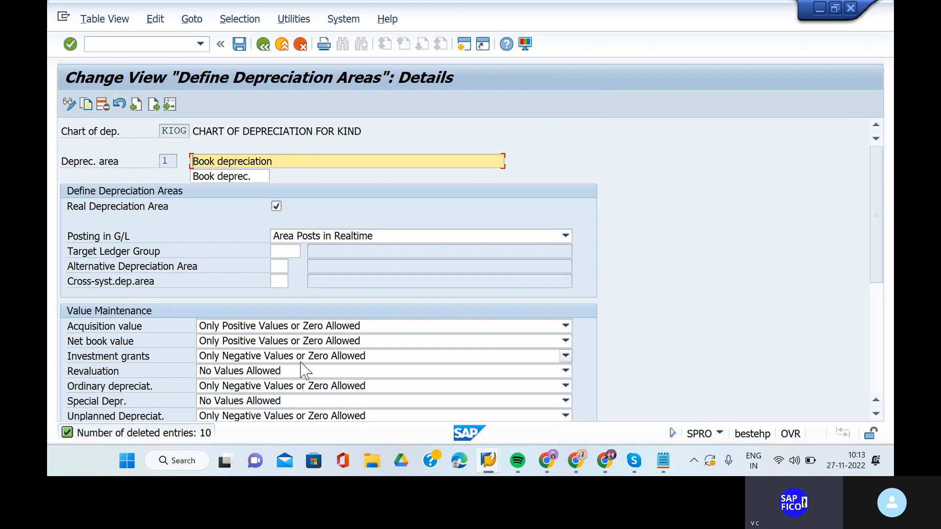
Save the depreciation area deletions, accept the deletion messages, and confirm the proposed customizing request.
click(239, 45)
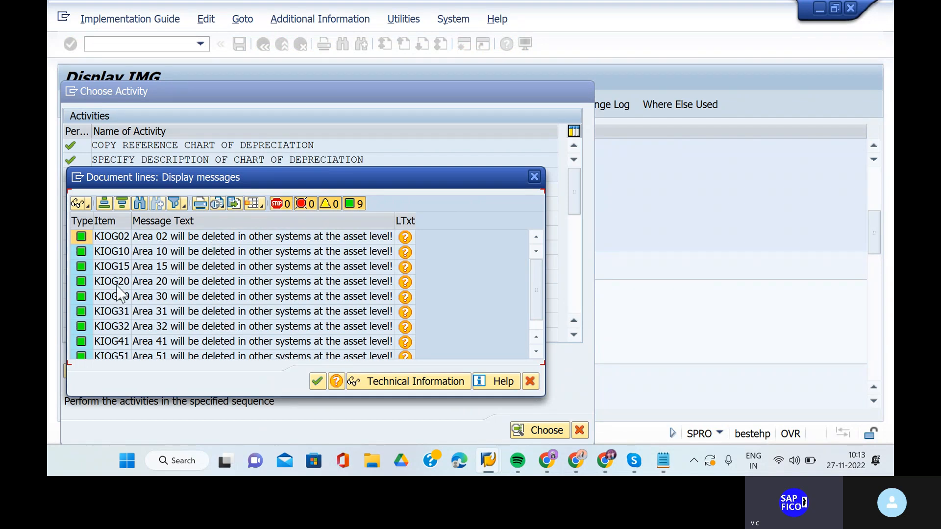
click(317, 383)
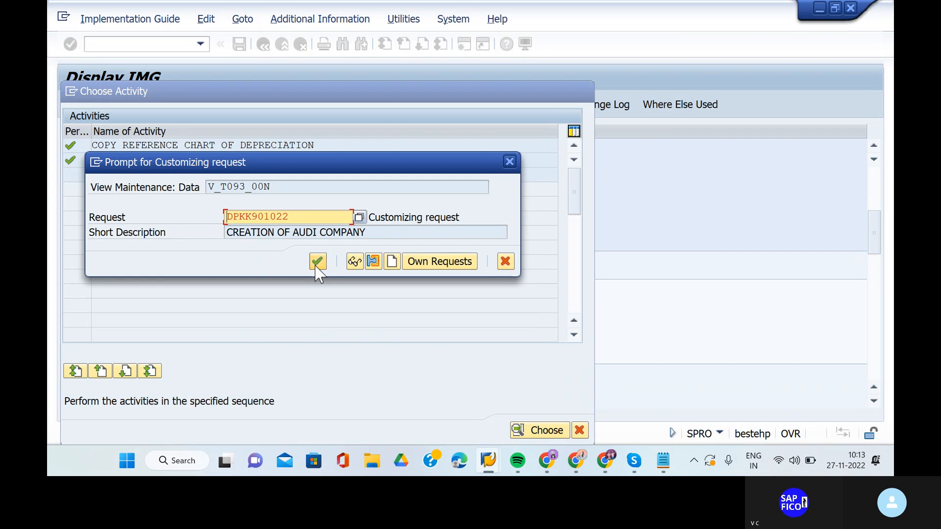
click(317, 262)
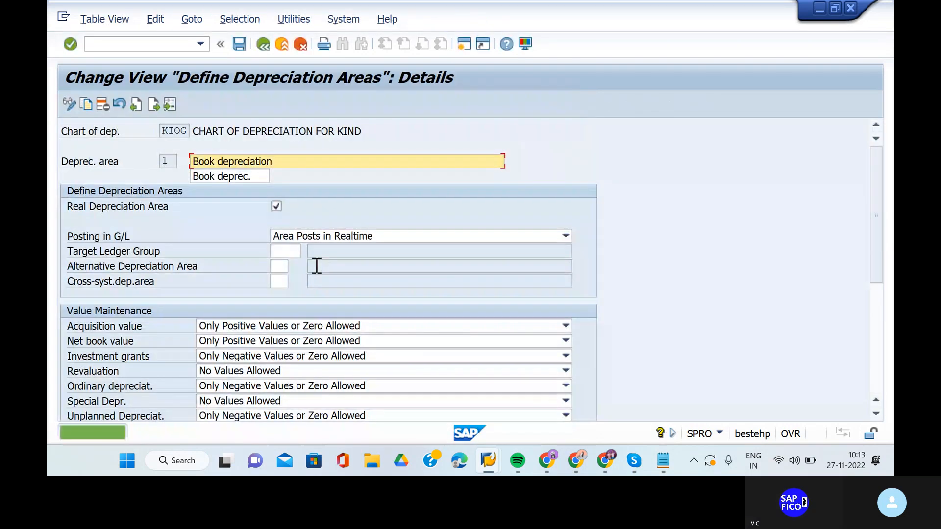
Leave the depreciation area details and overview, and close the activity list to return to the IMG structure.
scroll(477, 211, down, 2)
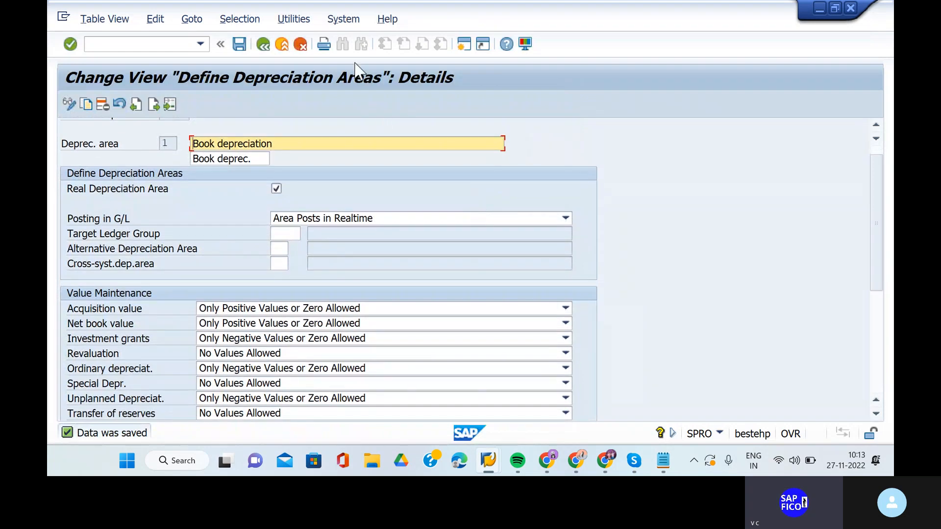
click(263, 45)
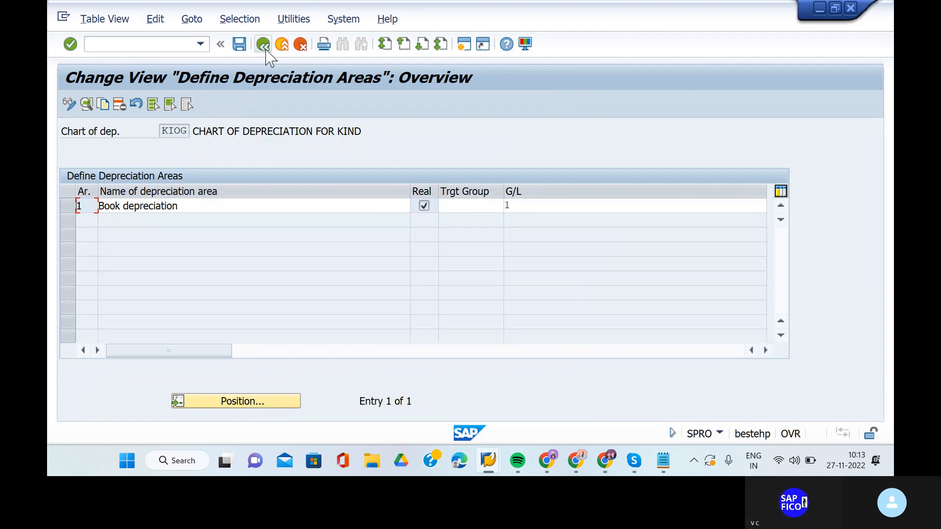
click(264, 46)
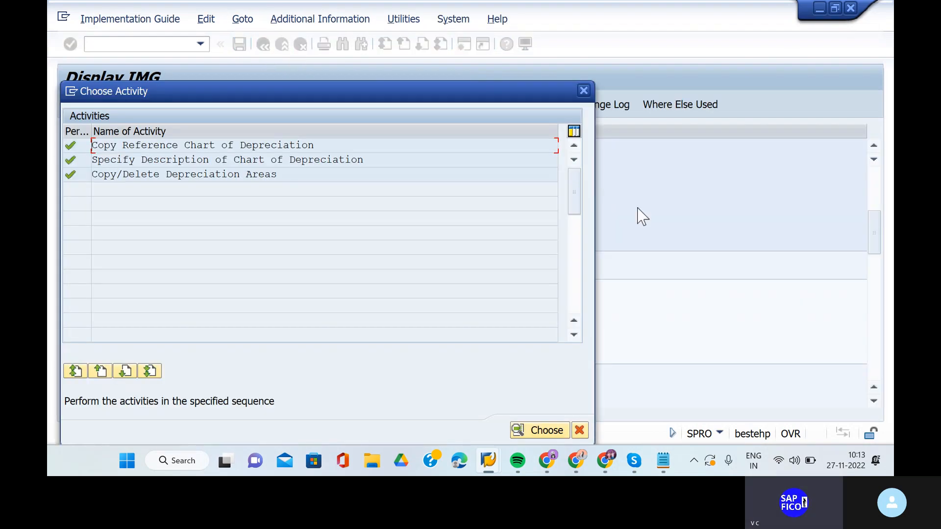
click(583, 98)
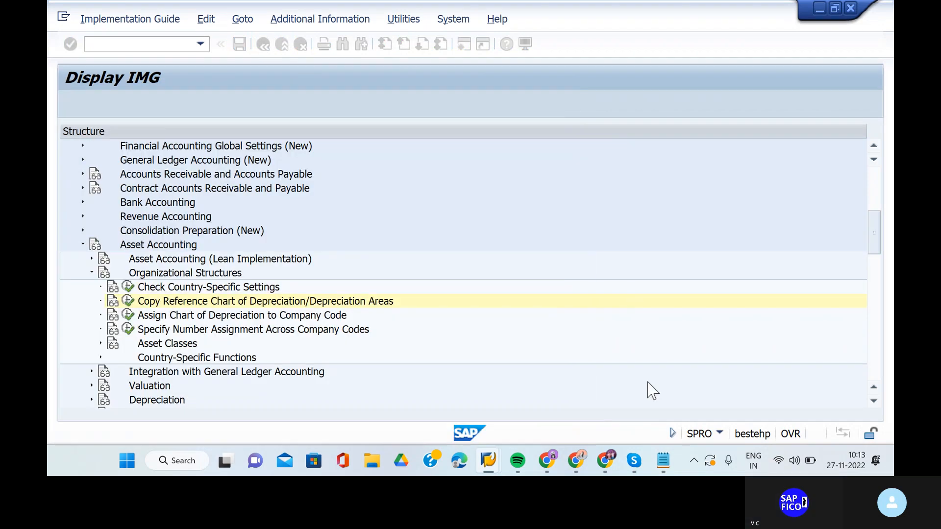
Switch to the Notepad configuration file to check step 2, tax codes for non-taxable transactions (OBCL), and return to the SAP Display IMG window.
click(663, 461)
click(478, 192)
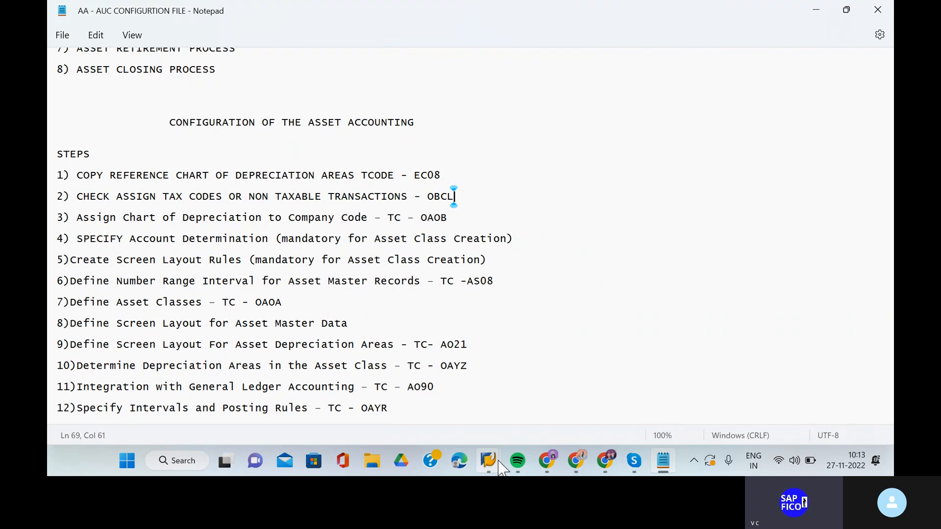
mouse_move(490, 463)
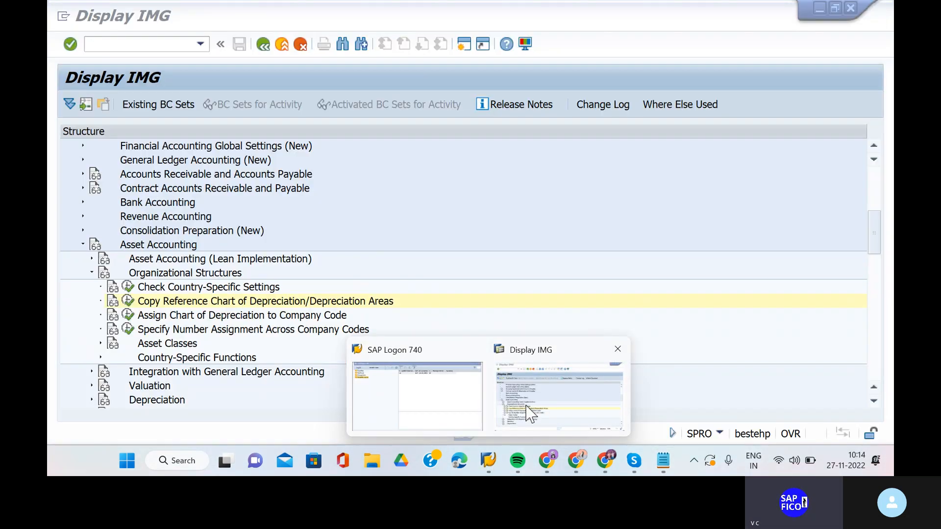
click(531, 414)
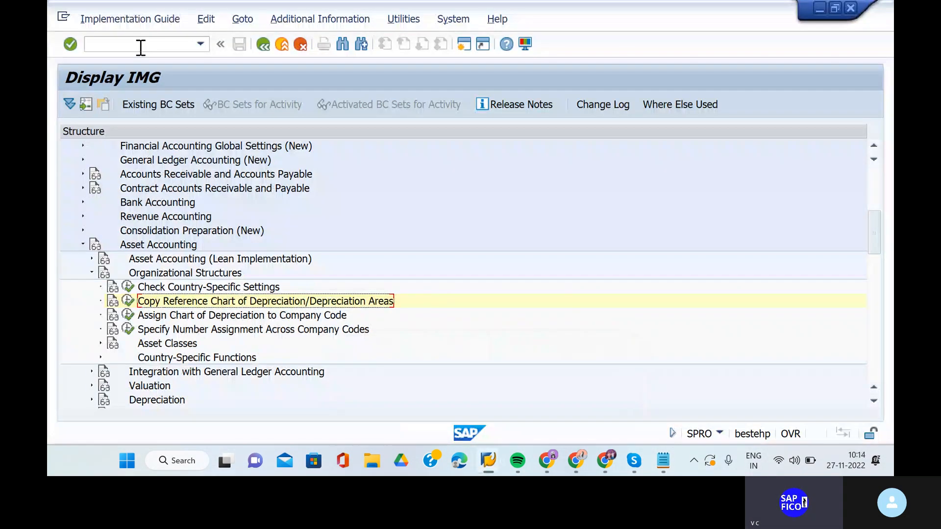
Open transaction OBCL for non-taxable transactions and jump to company code KIND.
click(140, 47)
text(/NOBCL)
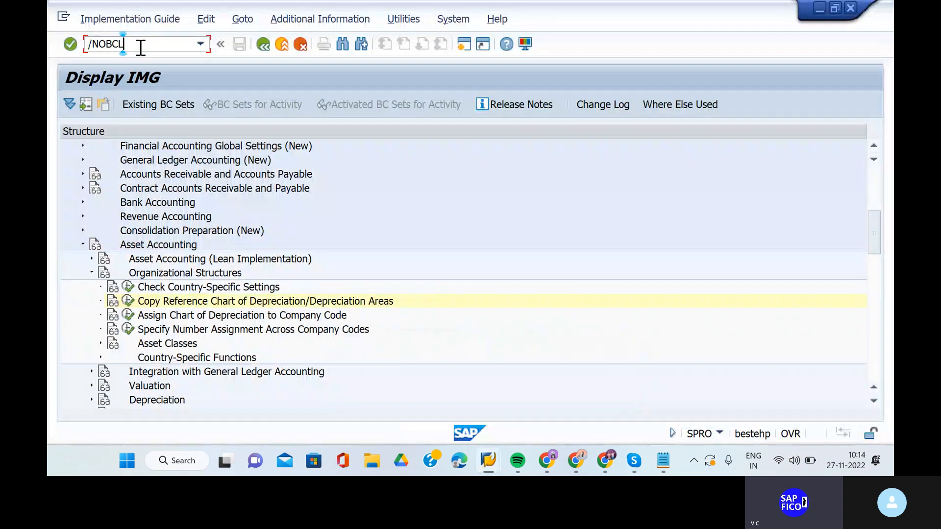
key(Return)
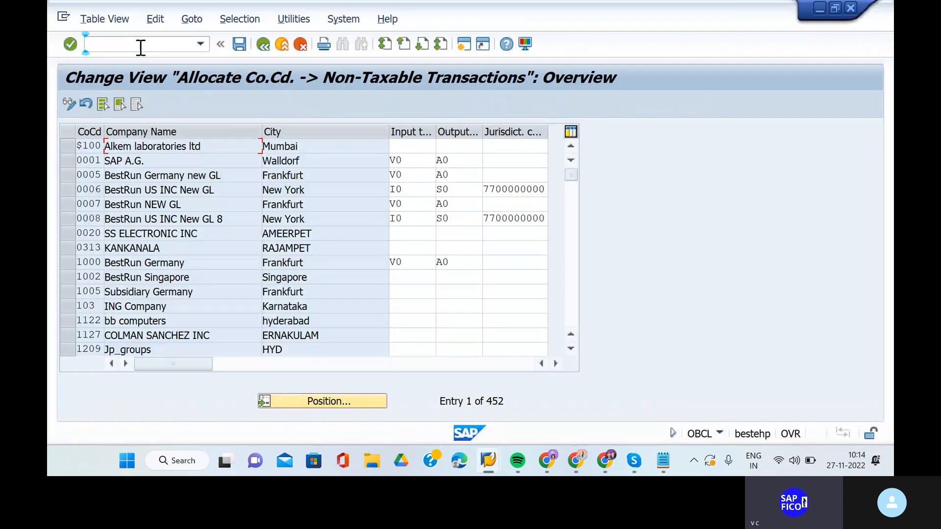
click(314, 403)
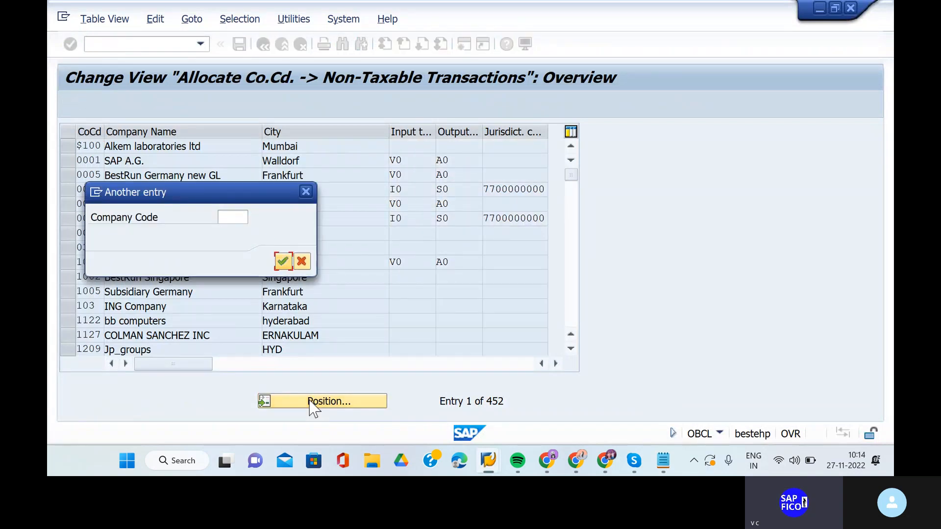
click(229, 217)
text(KIND)
key(Return)
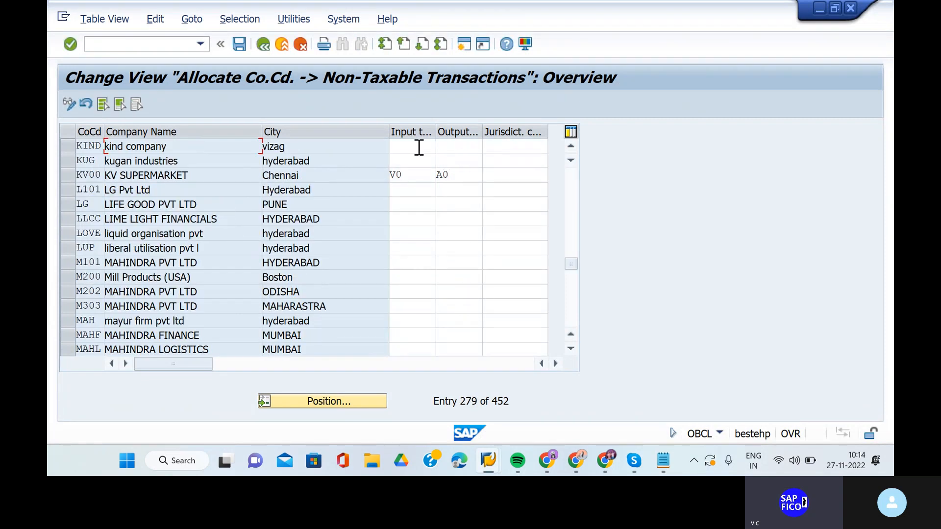
Look up the available input tax codes for company code KIND, and close the list without choosing one.
click(419, 147)
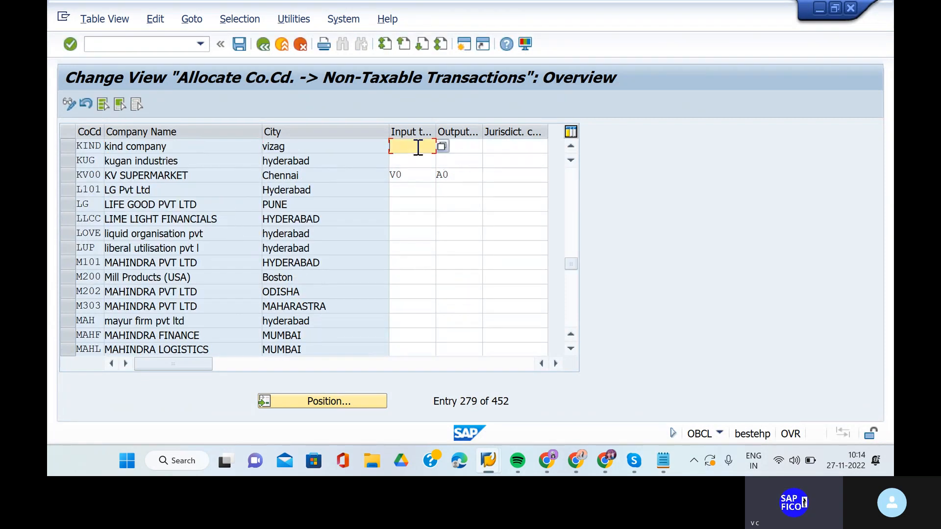
click(442, 147)
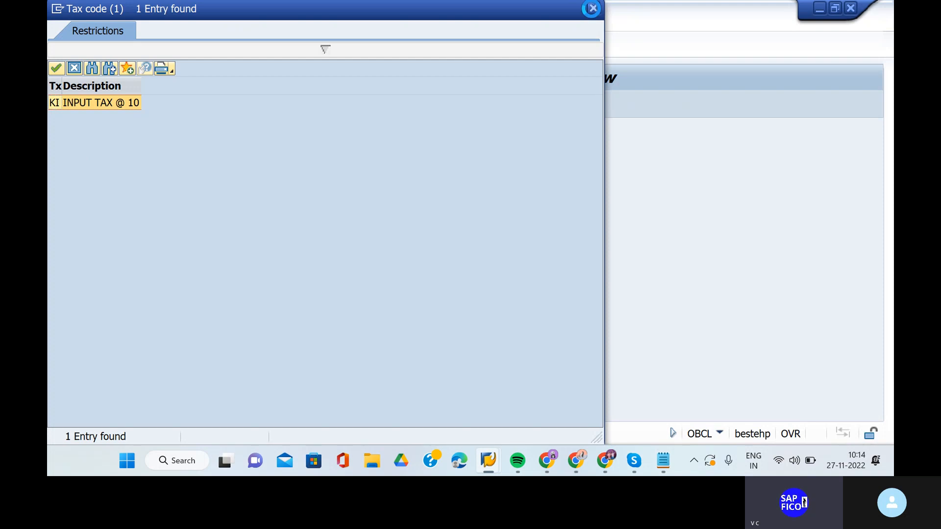
click(594, 8)
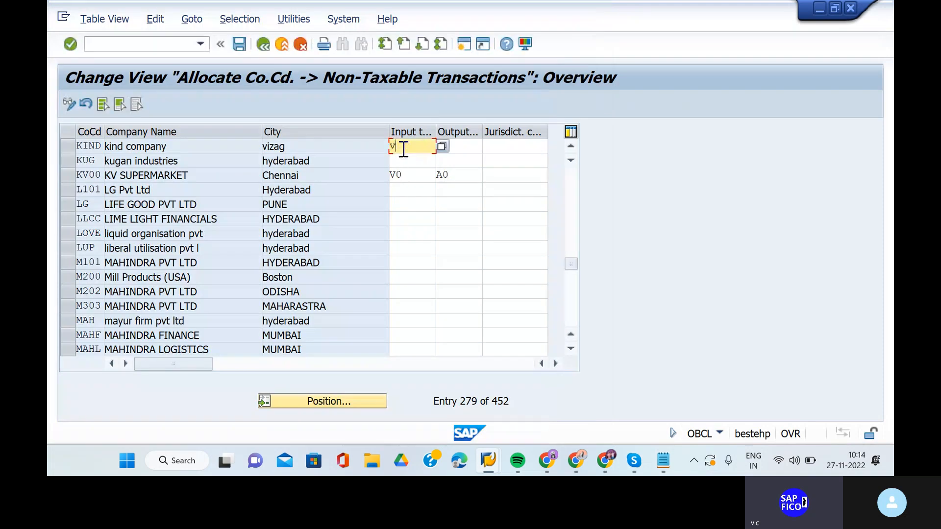
Enter input tax code V0 and output tax code A0 for company code KIND.
click(477, 148)
text(a0)
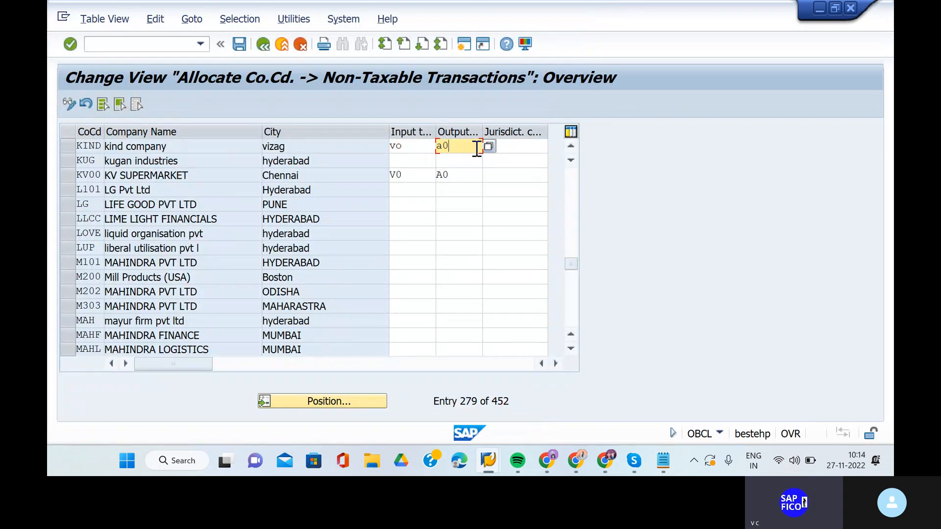
click(414, 145)
key(BackSpace)
key(BackSpace)
text(V)
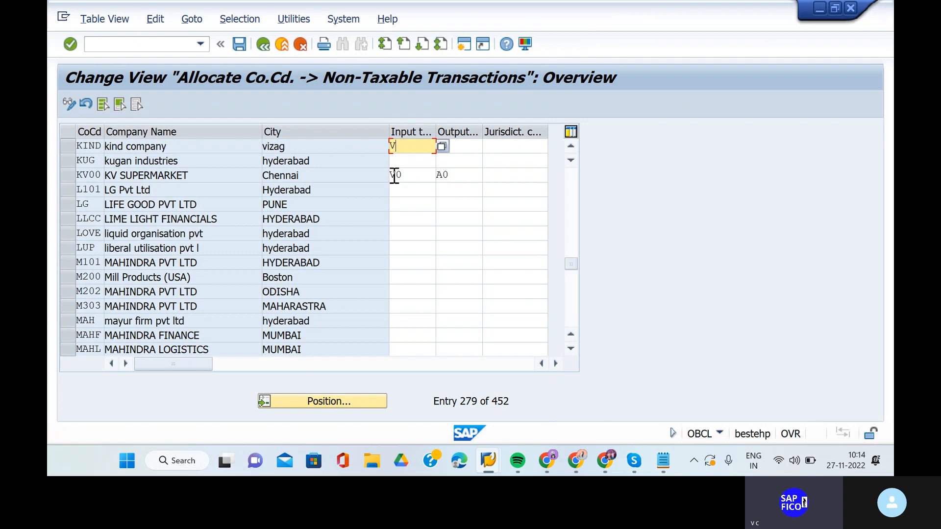
text(0)
click(466, 145)
text(a0)
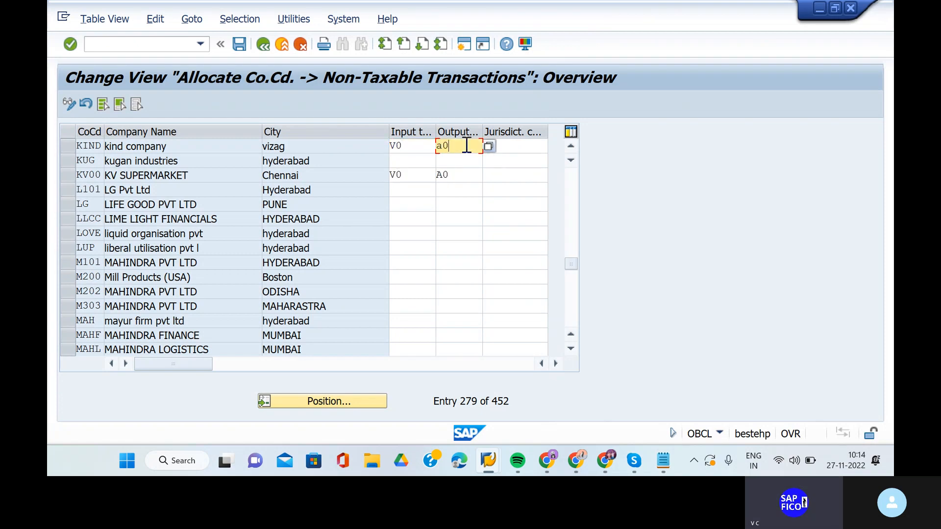
key(BackSpace)
key(BackSpace)
text(A0)
Accept the tax code warnings, save the company code's tax code allocation, and confirm the proposed customizing request.
key(Return)
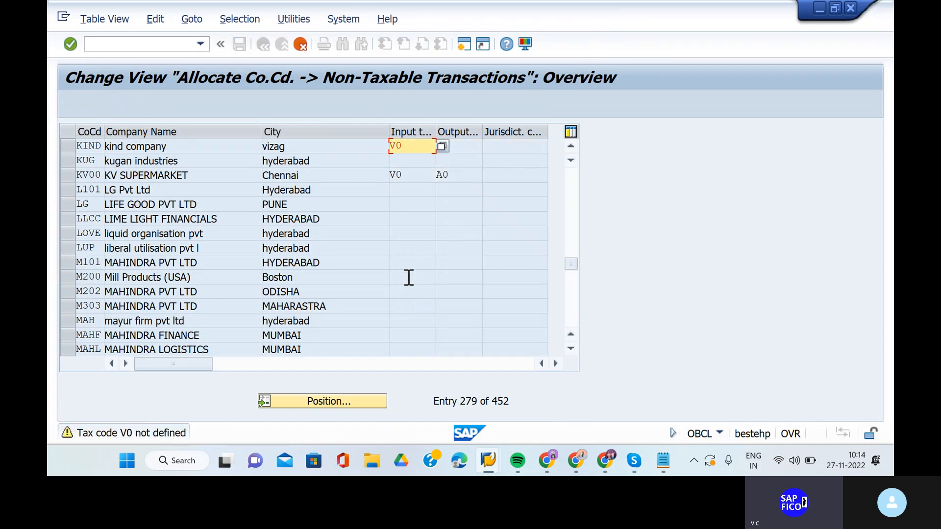
key(Return)
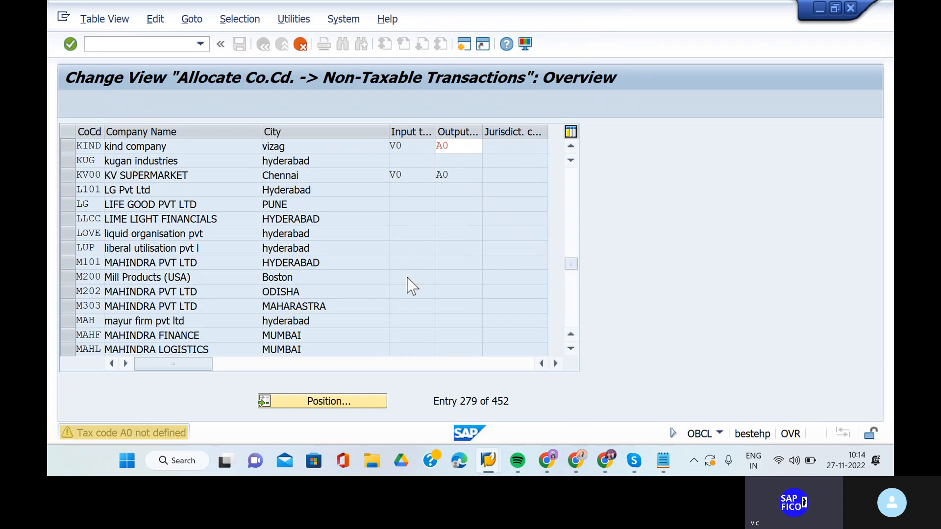
key(Return)
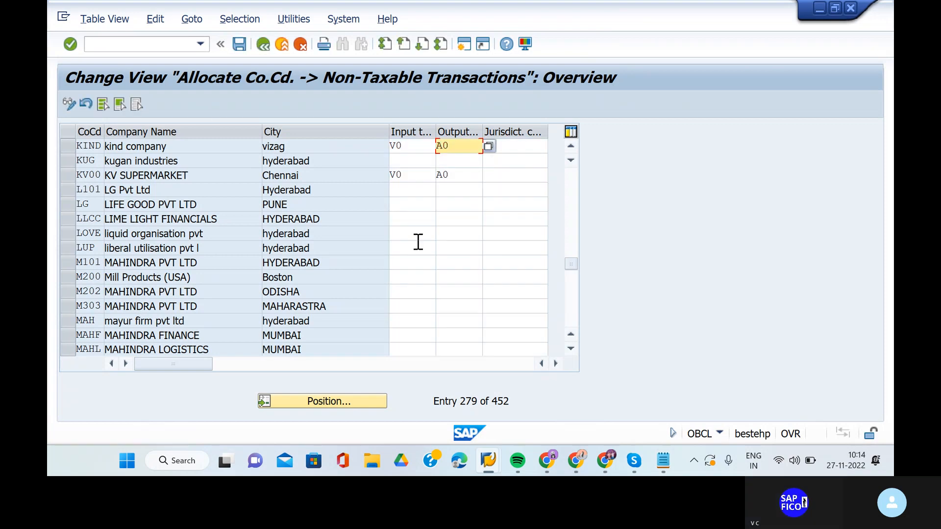
click(237, 46)
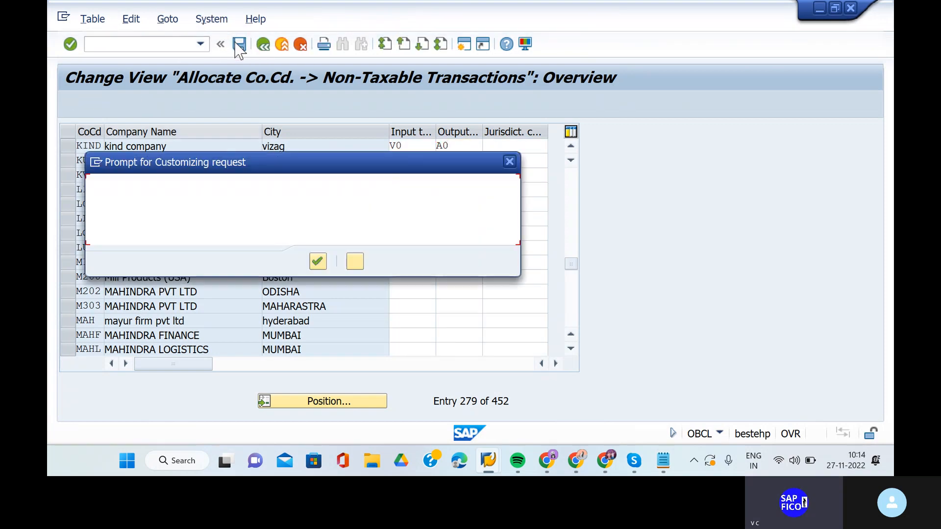
click(319, 262)
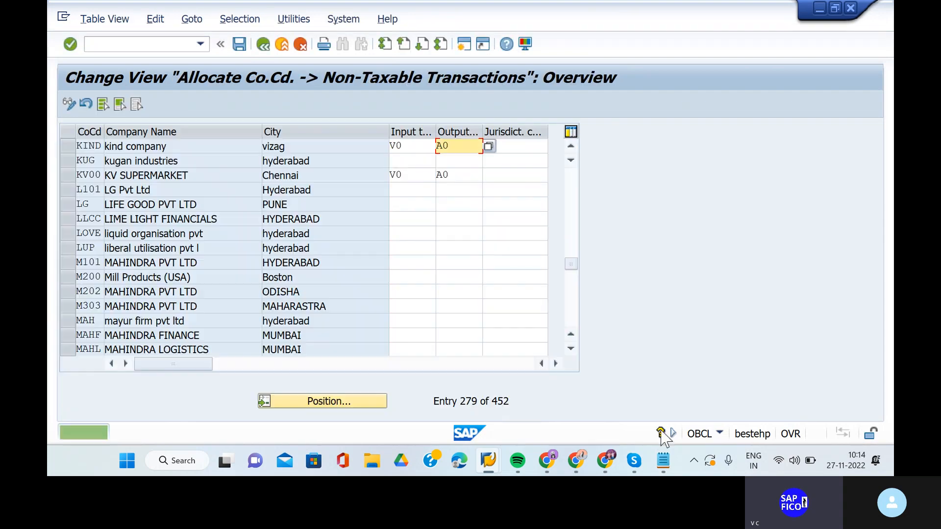
Switch to the Notepad configuration file to check step 3, assigning the chart of depreciation (OAOB), and return to the SAP window.
click(662, 472)
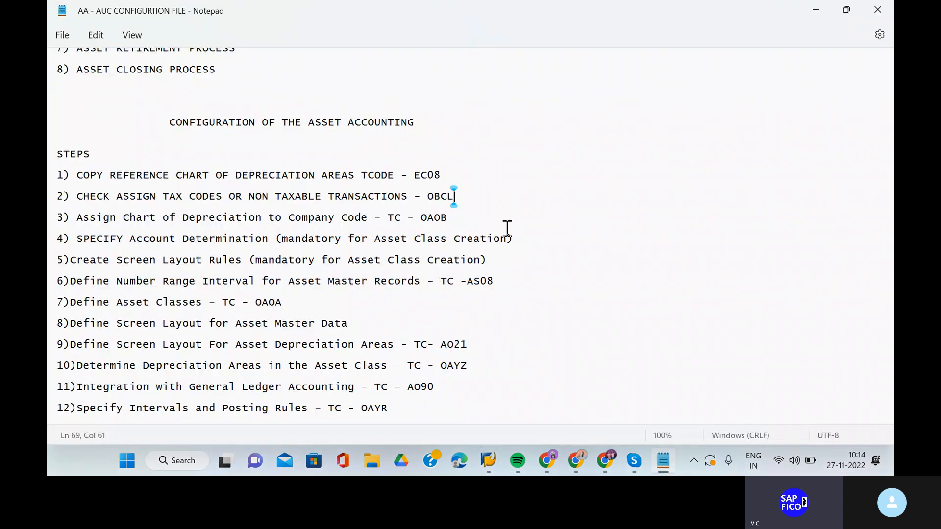
click(489, 221)
mouse_move(490, 463)
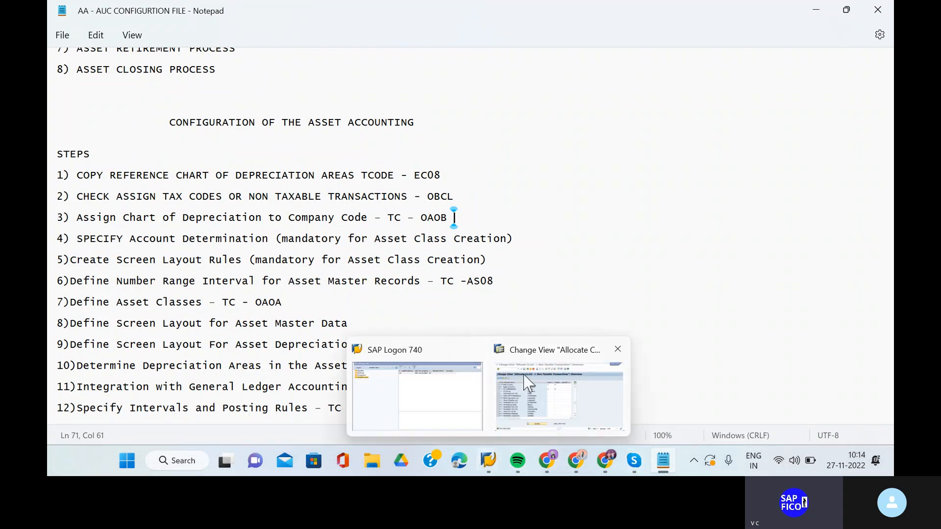
click(533, 385)
Open transaction OBBG for country calculation procedures and jump to country IN.
click(116, 49)
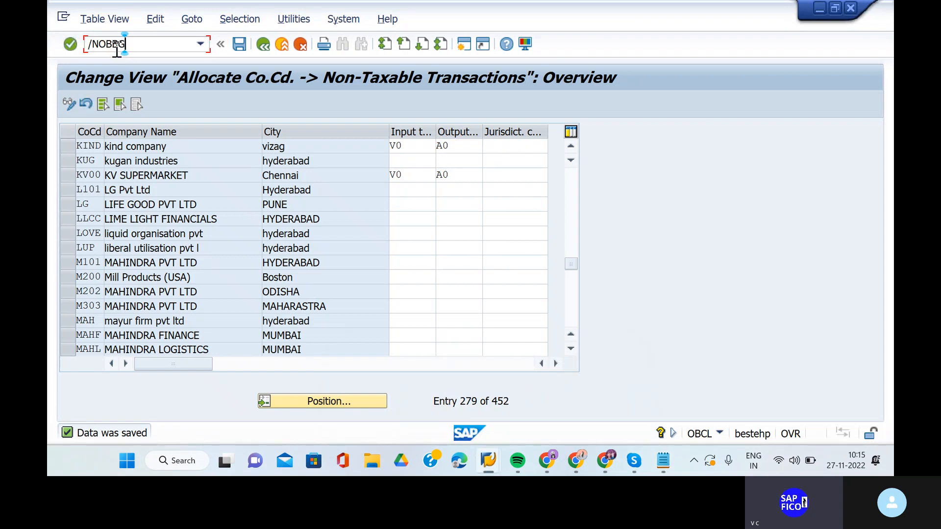
text(/NOBBG)
key(Return)
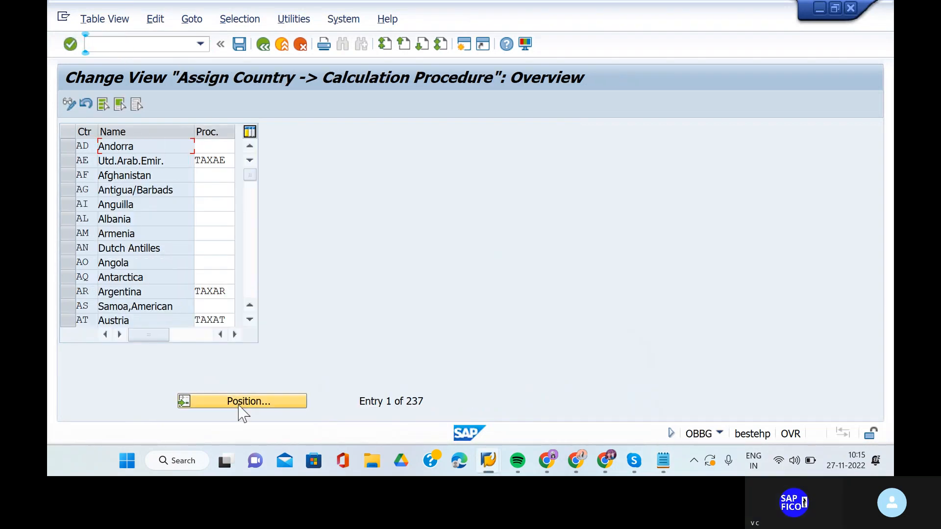
click(240, 405)
text(IN)
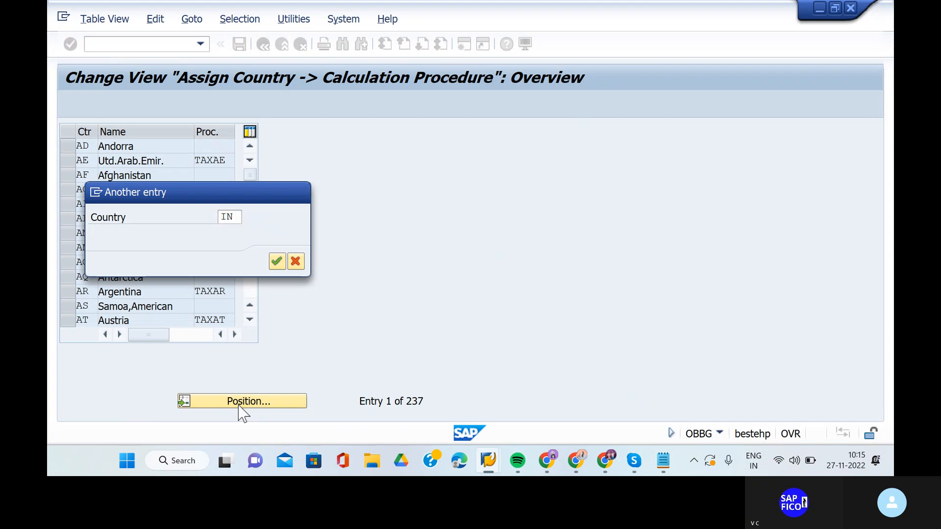
key(Return)
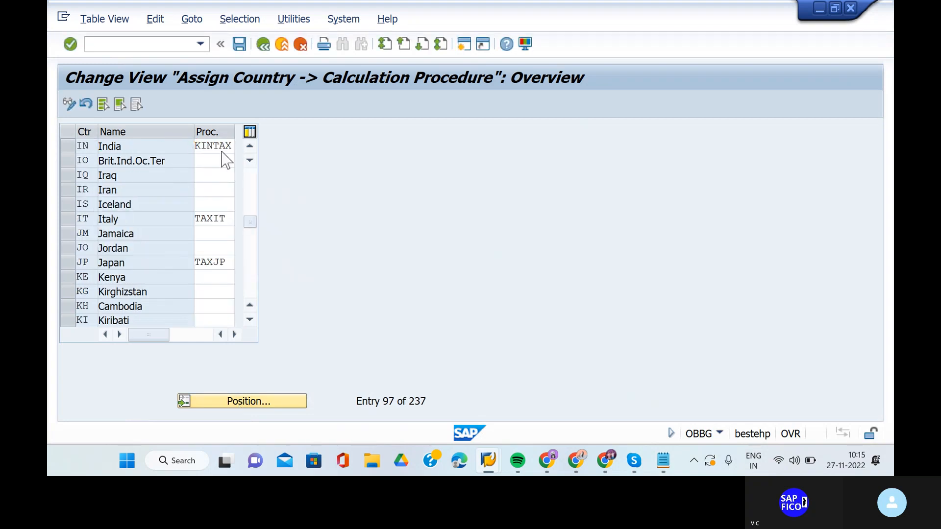
Assign tax procedure KINTAX to India, save with the proposed customizing request, and leave the transaction.
double_click(223, 148)
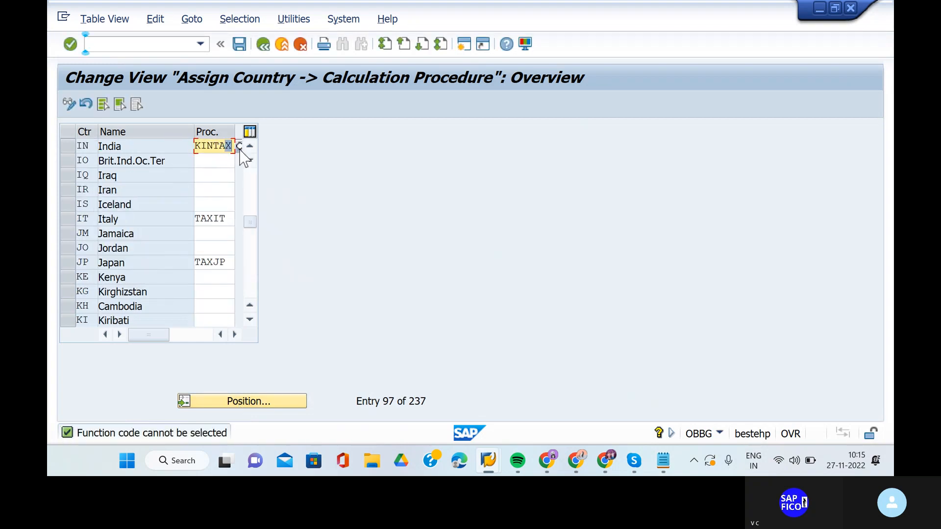
click(239, 146)
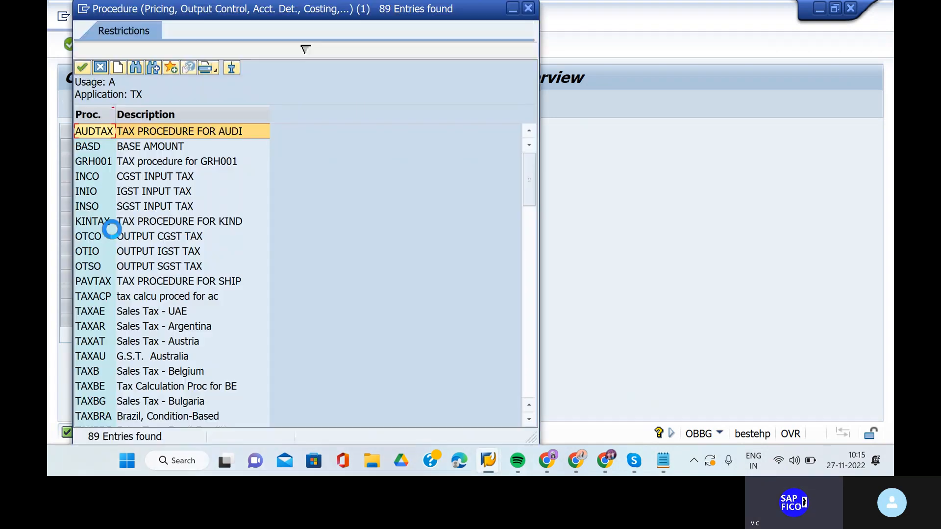
click(130, 225)
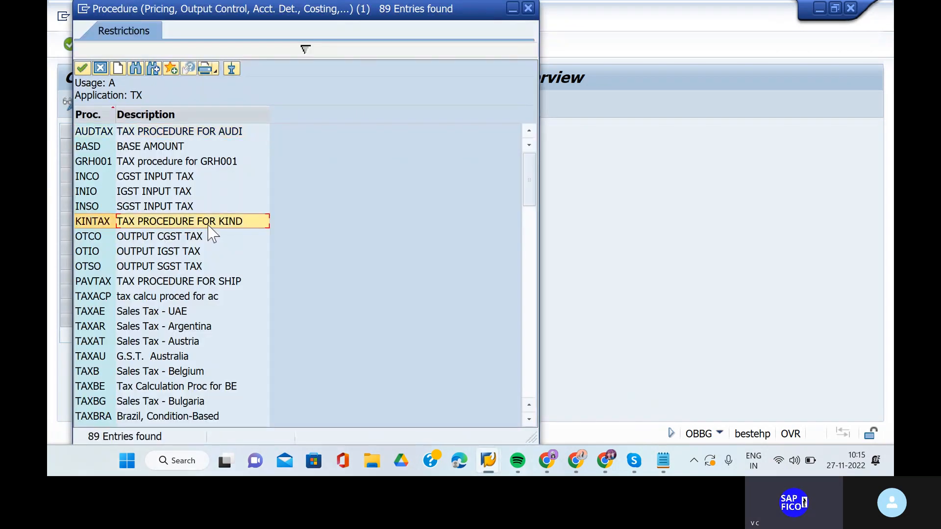
click(84, 70)
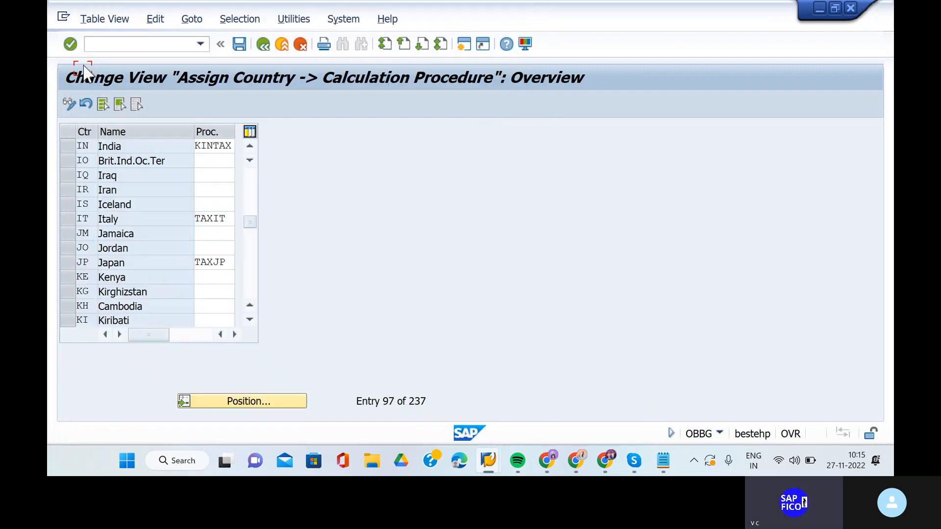
click(240, 46)
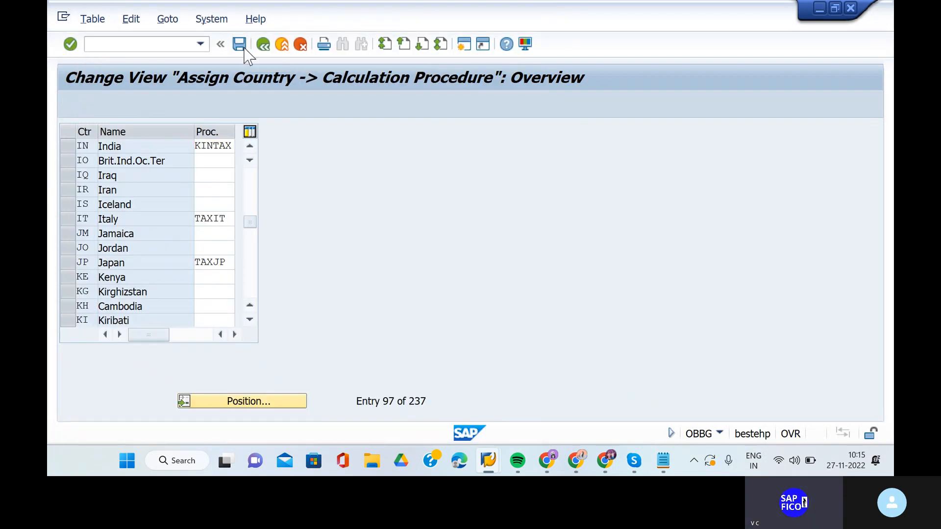
click(318, 265)
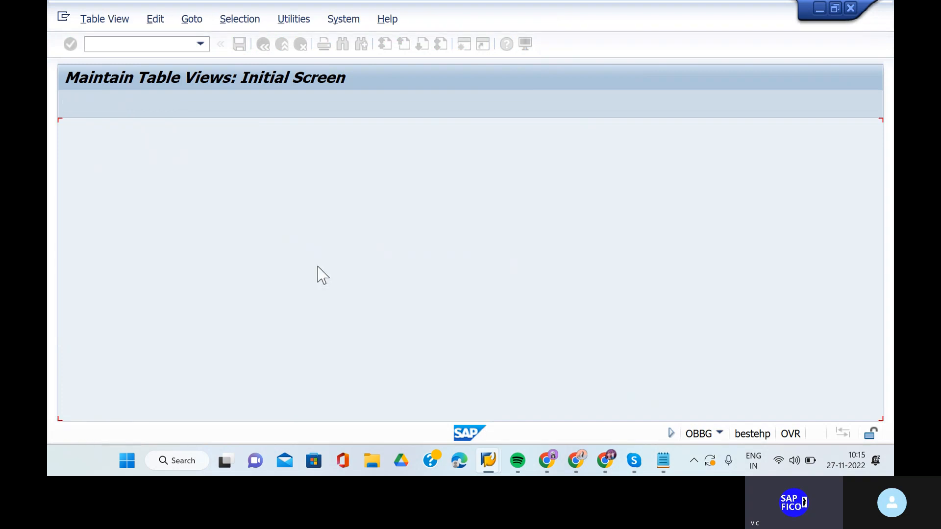
click(166, 45)
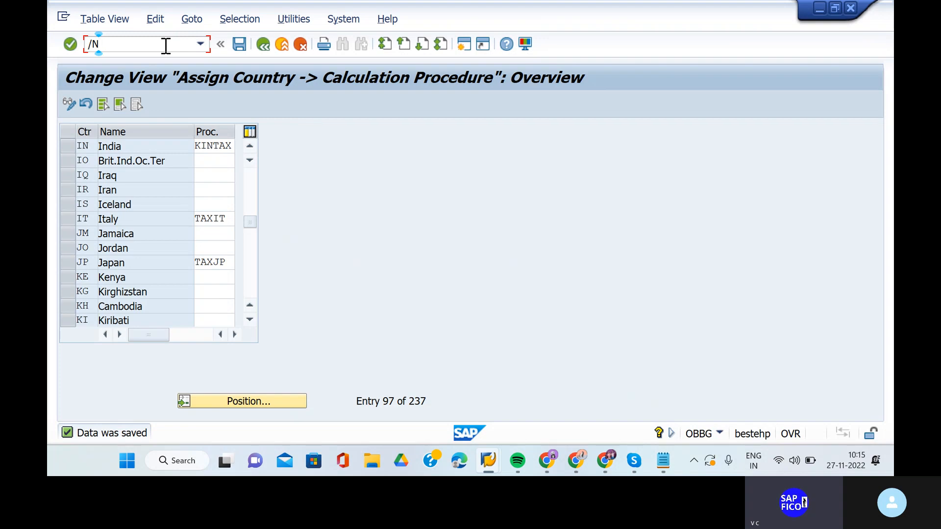
key(Return)
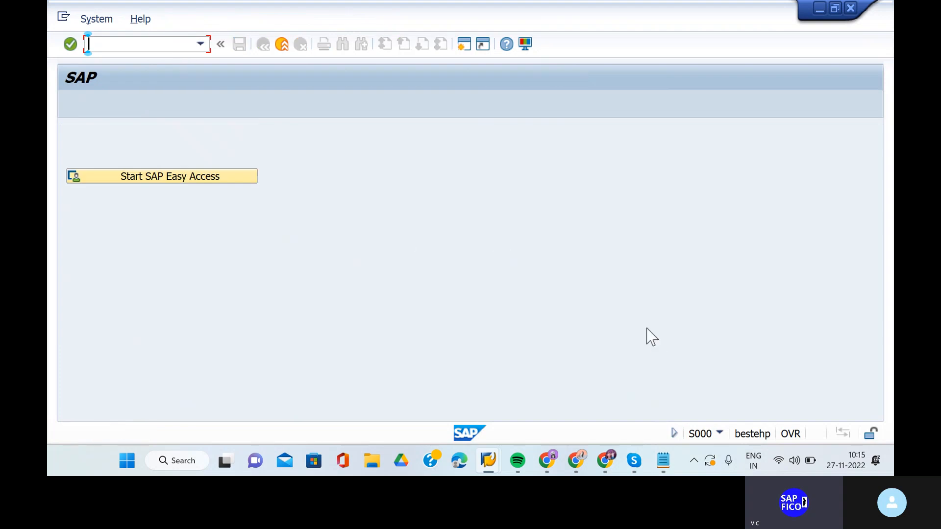
Recheck the transaction code of step 3 in the Notepad configuration file, and return to the SAP start screen.
click(663, 461)
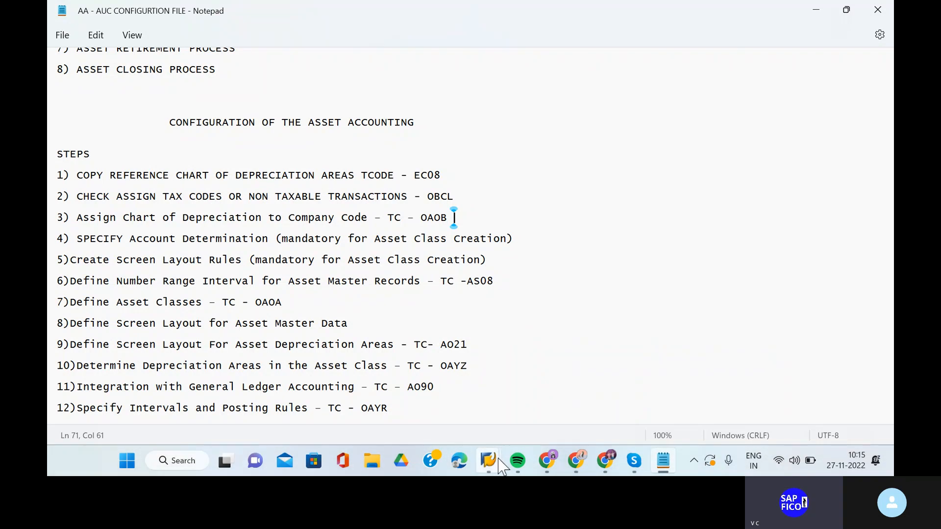
mouse_move(499, 461)
click(571, 400)
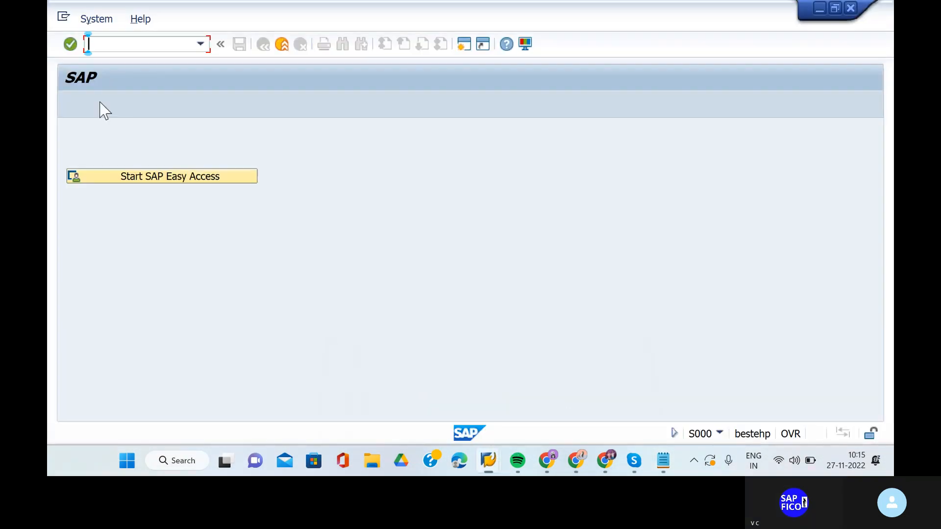
Open transaction OAOB for company codes in asset accounting and jump to company code KIND.
text(A)
key(BackSpace)
text(OAOA)
key(Return)
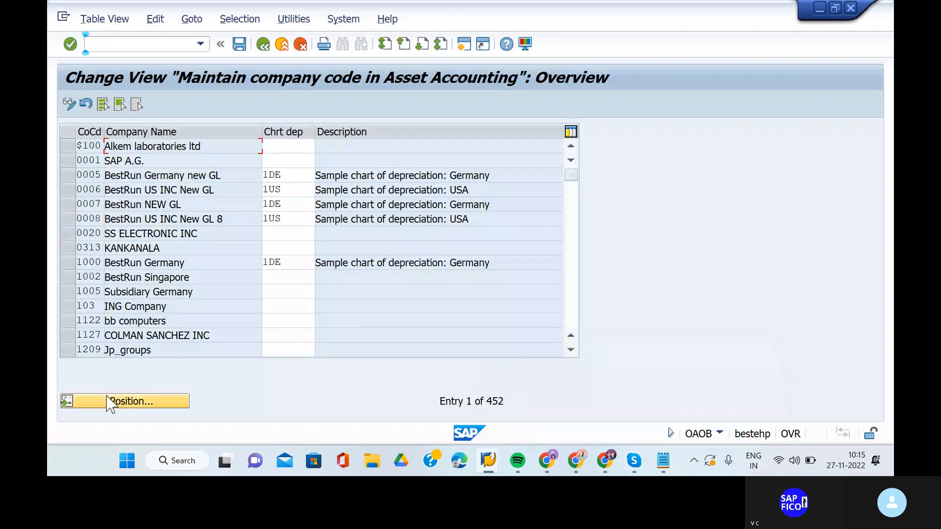
click(110, 401)
text(KIN)
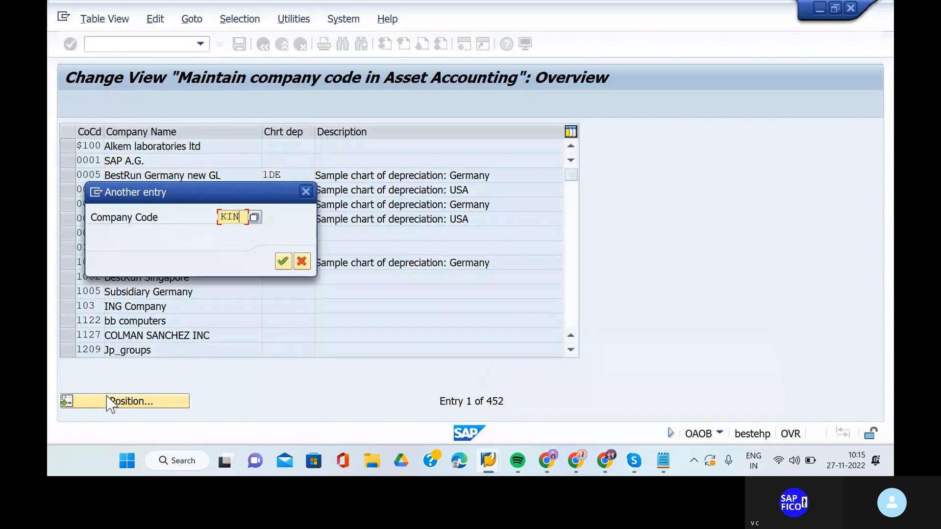
key(Return)
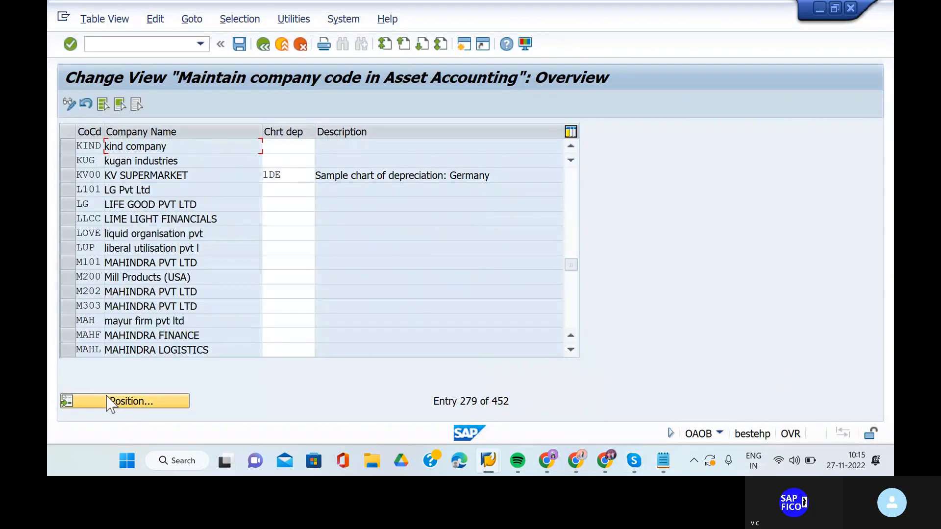
Assign chart of depreciation KIOG to company code KIND and save with the proposed customizing request.
click(303, 146)
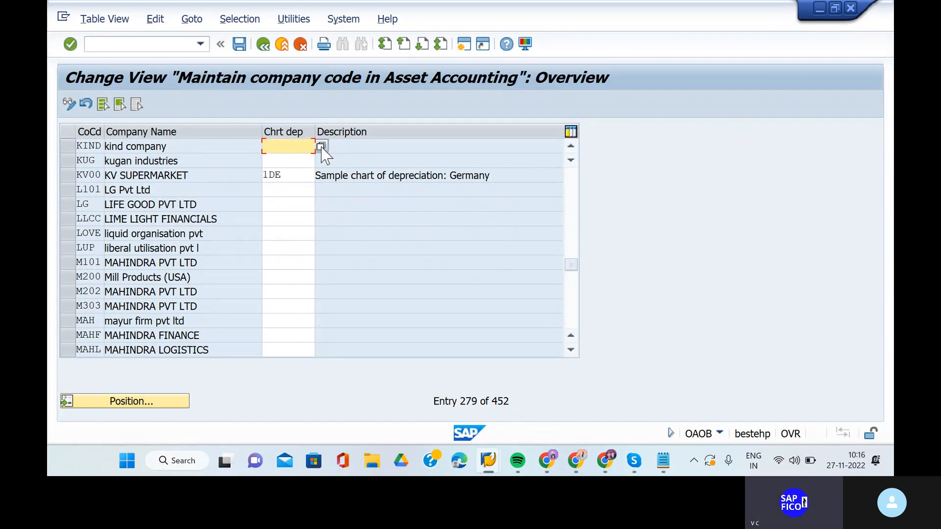
click(321, 147)
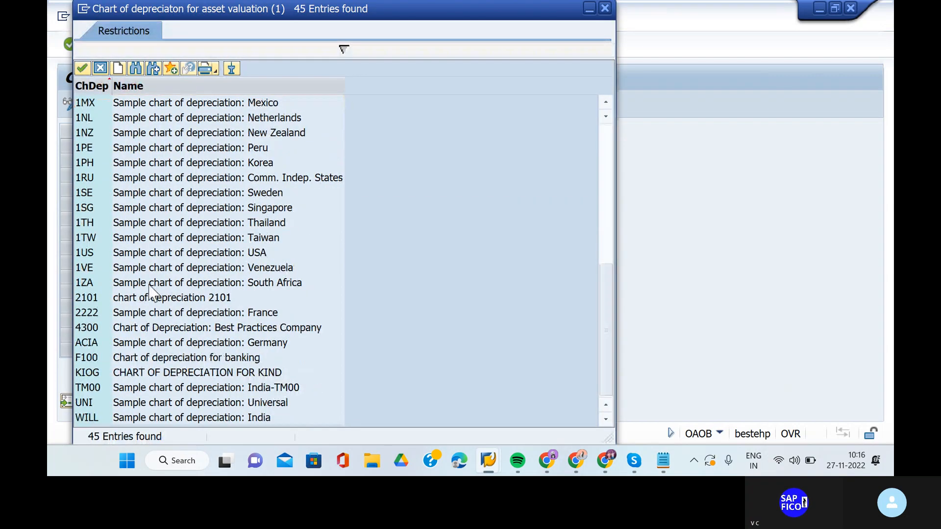
click(131, 374)
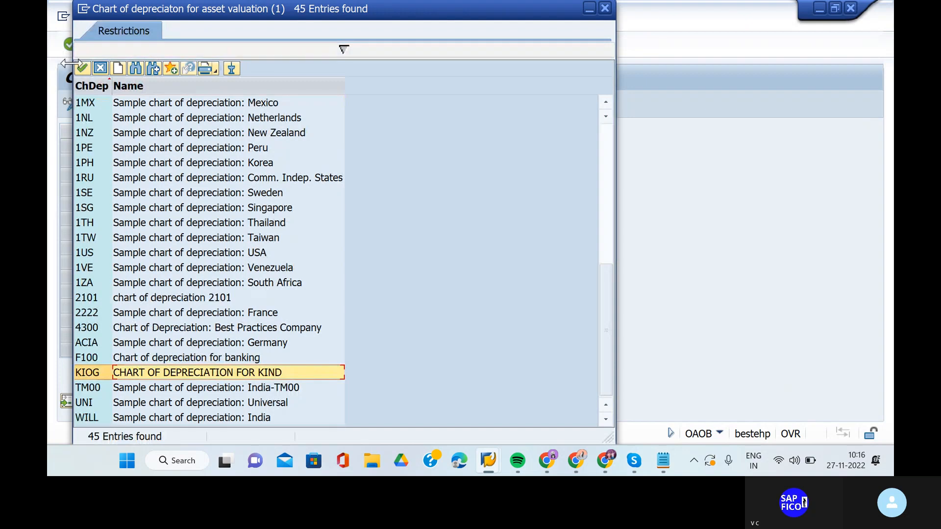
click(82, 68)
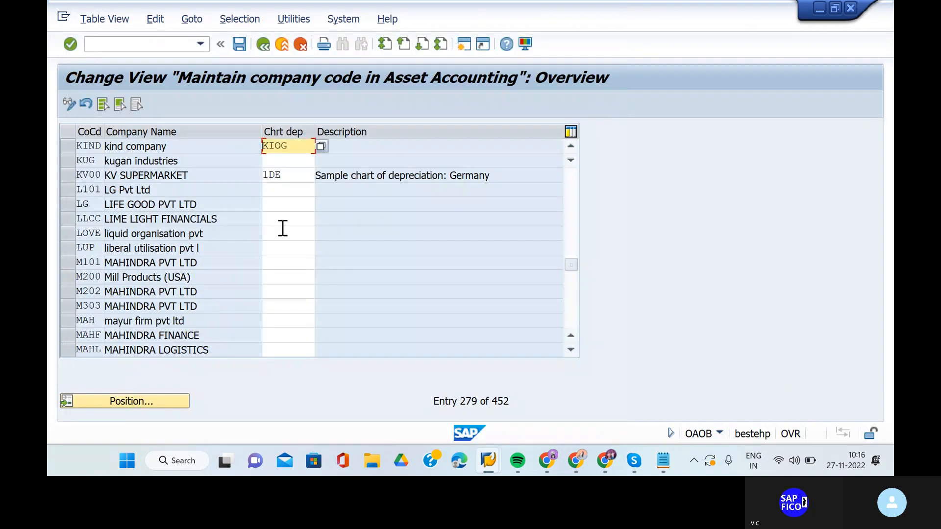
key(Return)
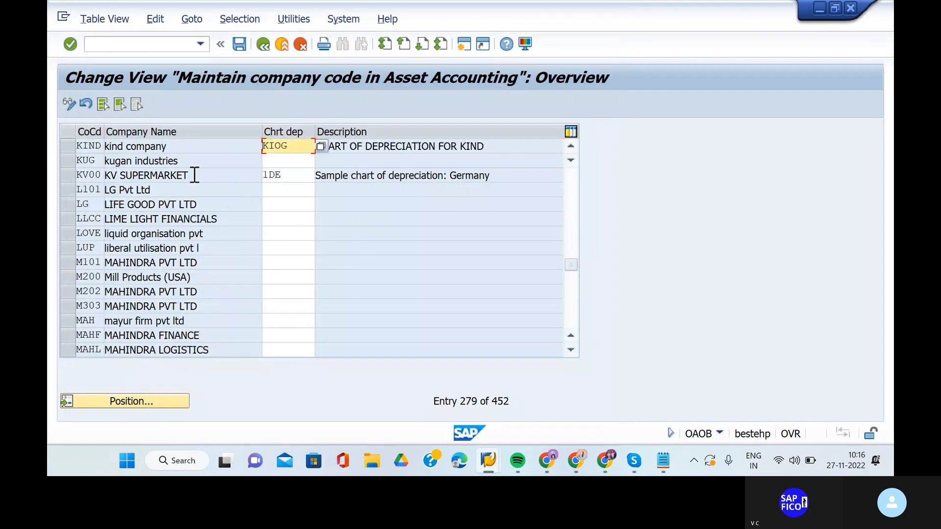
click(242, 47)
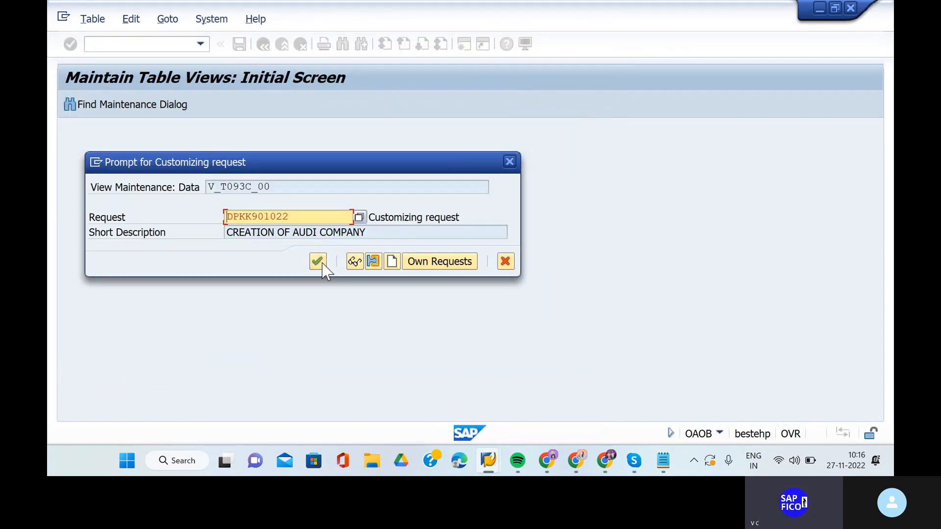
click(318, 261)
Consult step 4 in the Notepad configuration file, space out step 5's remark to align with step 4's, and return to SAP.
click(659, 462)
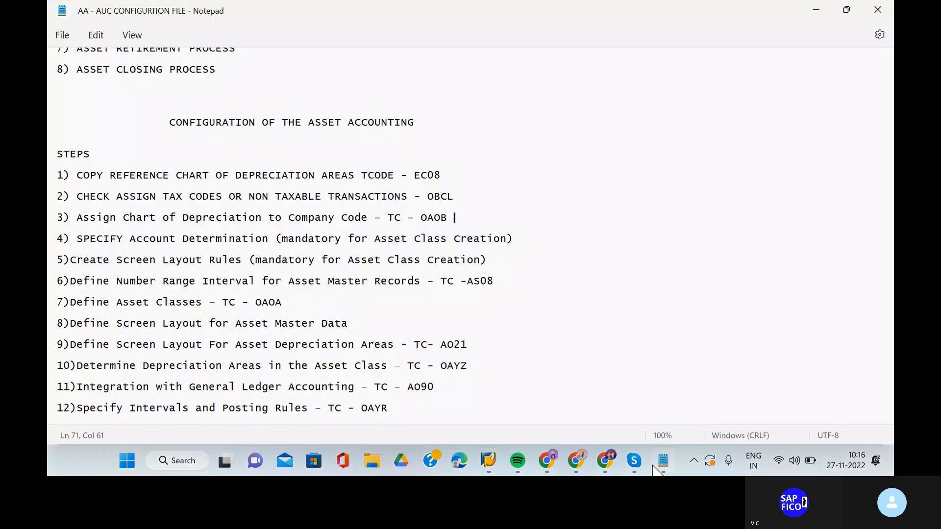
click(519, 239)
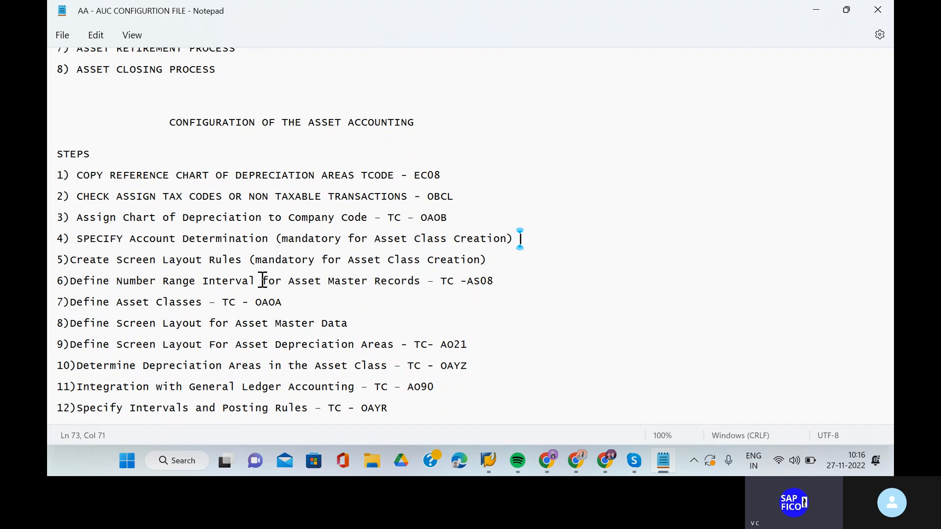
click(249, 259)
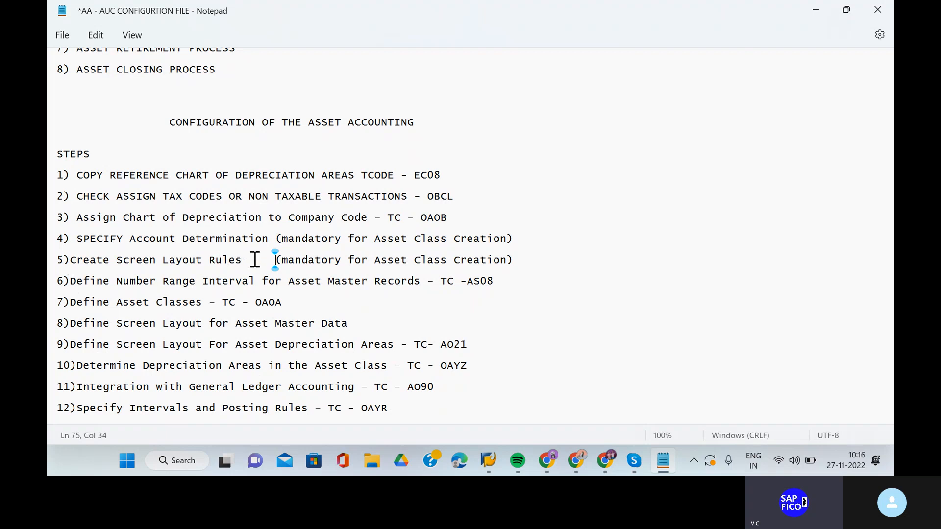
click(77, 238)
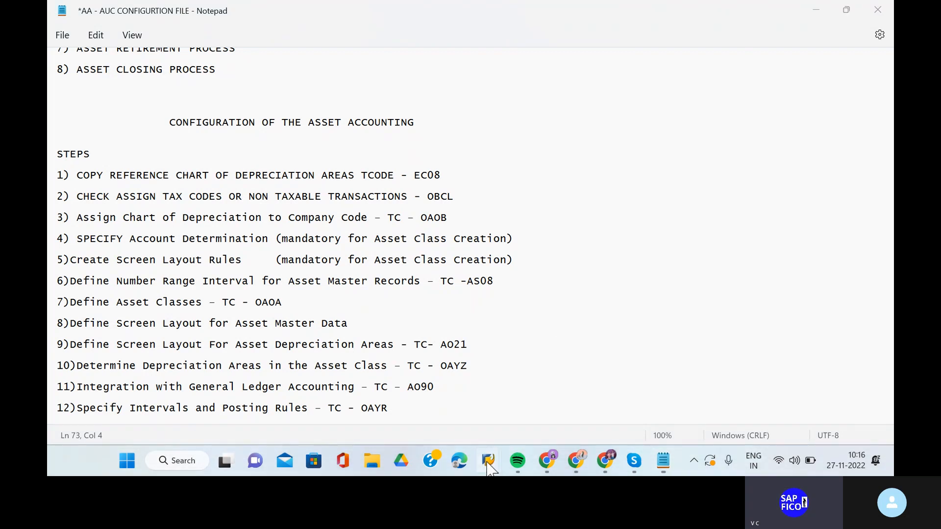
mouse_move(490, 464)
click(531, 414)
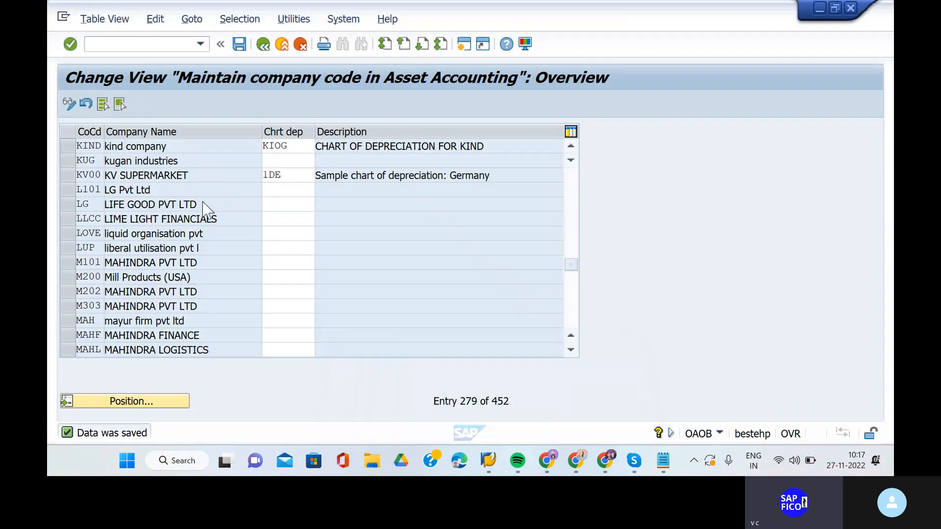
Leave OAOB for transaction SPRO and display the SAP Reference IMG.
click(91, 45)
text(/nspro)
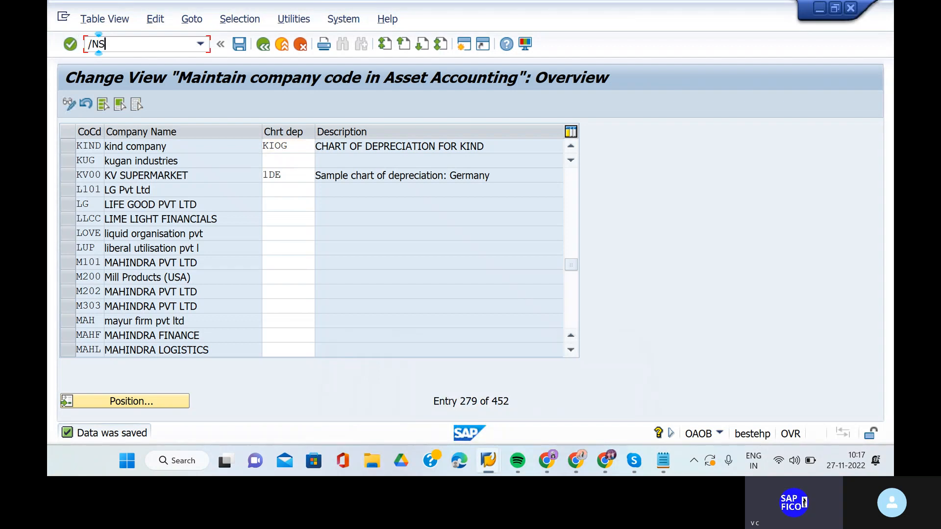
key(Return)
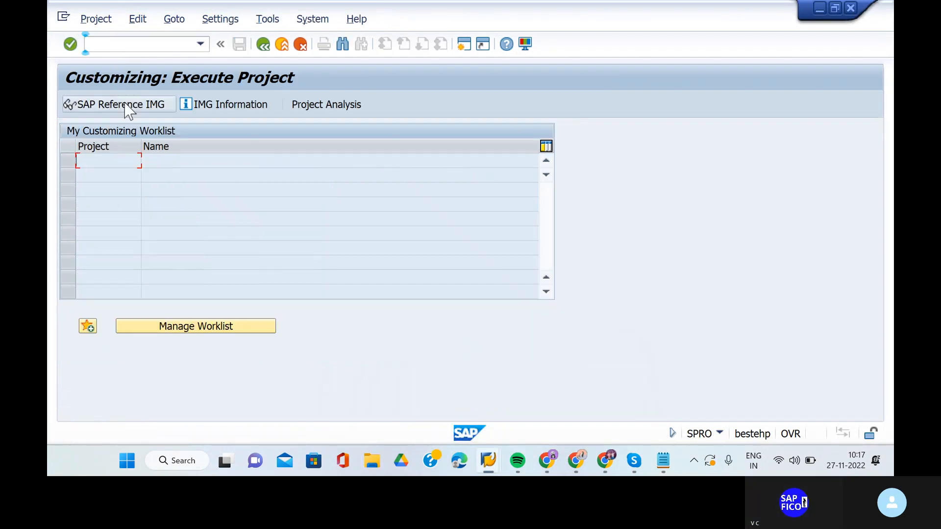
click(129, 105)
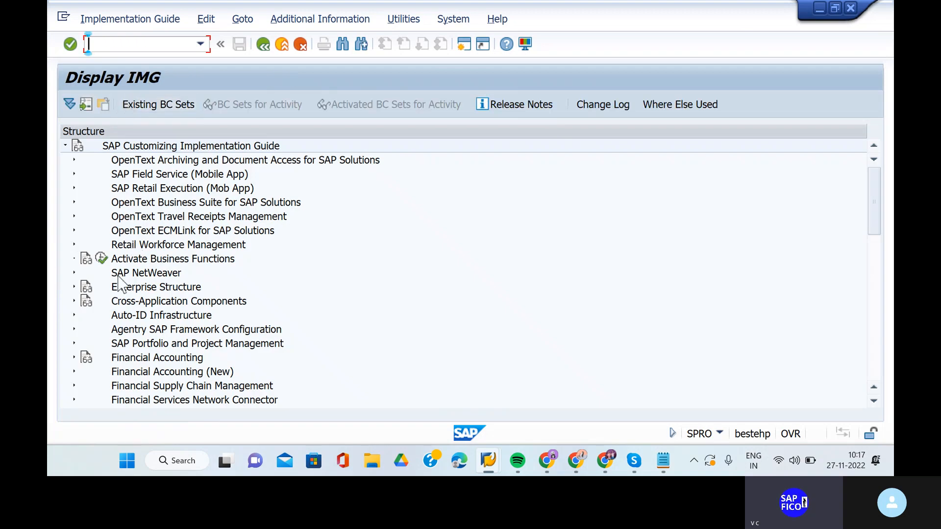
Expand Financial Accounting and its Asset Accounting node in the IMG structure.
scroll(125, 284, down, 6)
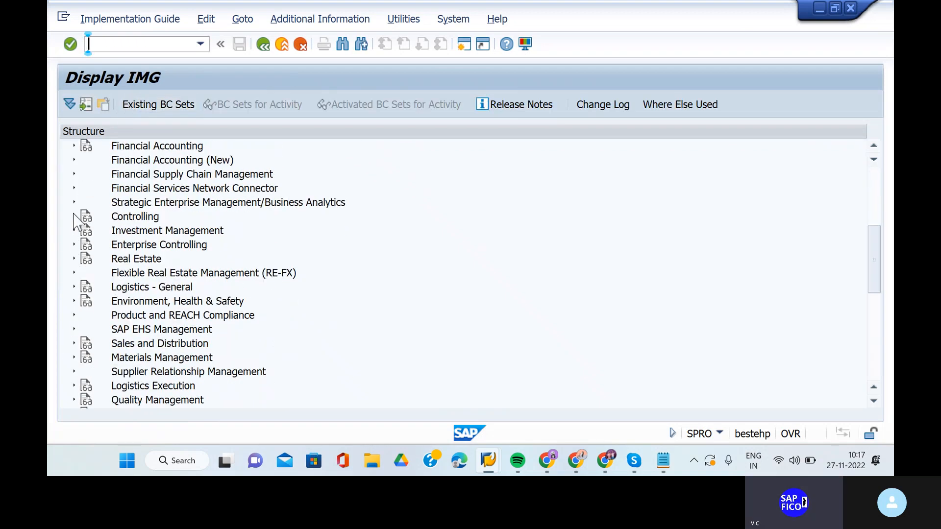
scroll(76, 223, up, 4)
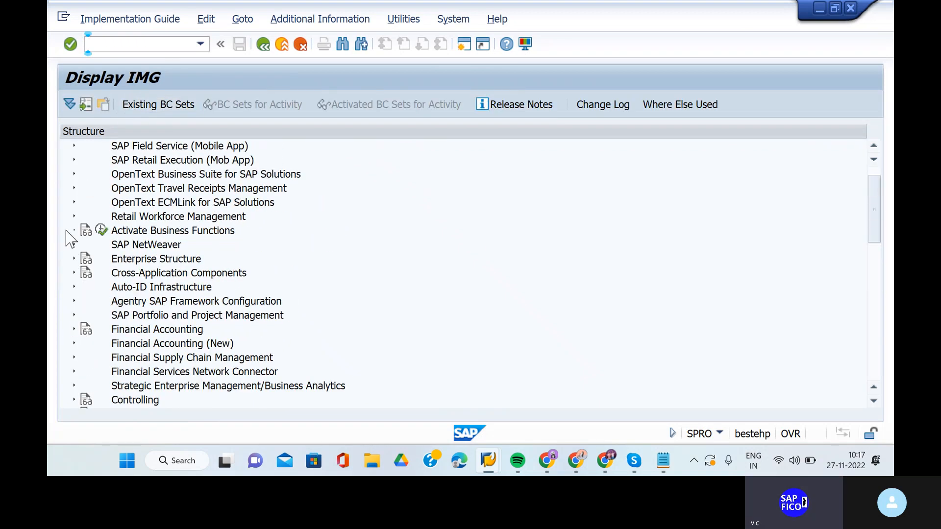
click(74, 329)
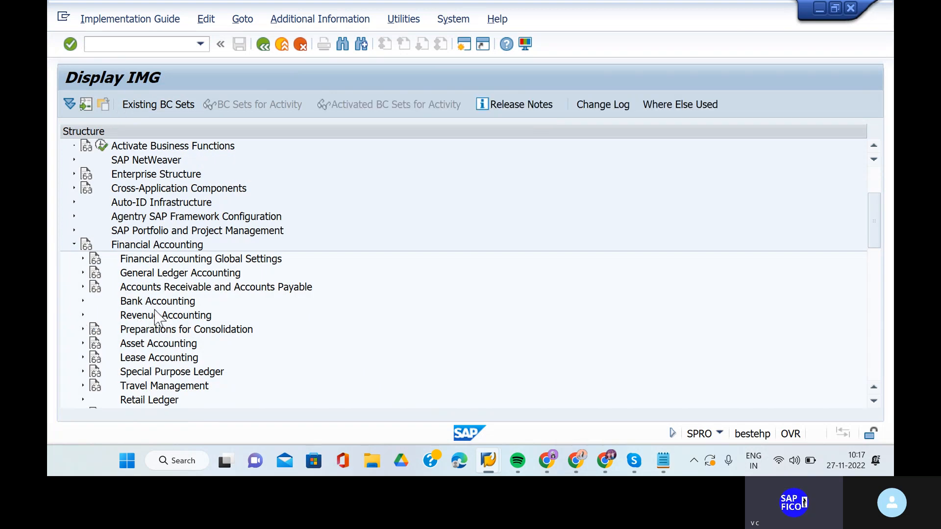
scroll(160, 319, down, 2)
click(83, 259)
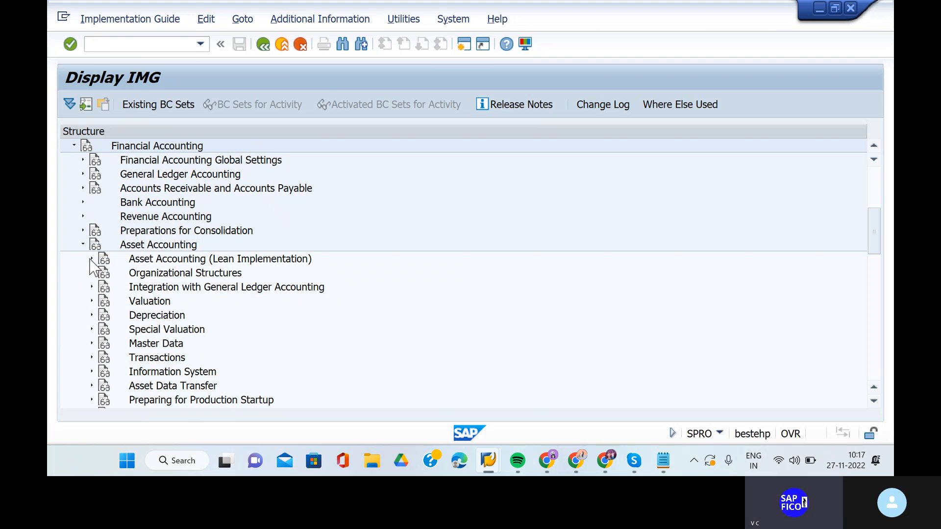
Expand Organizational Structures and Asset Classes under Asset Accounting, and execute the Specify Account Determination activity.
scroll(78, 217, up, 2)
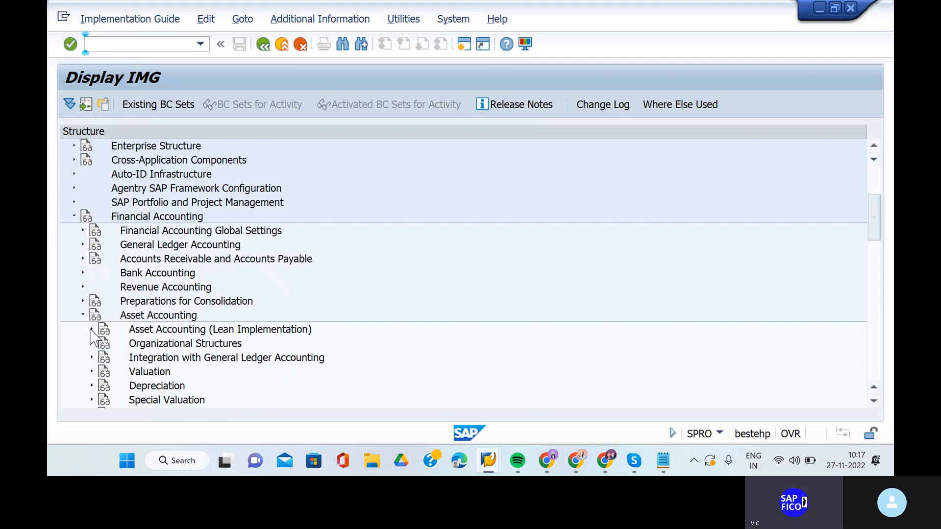
scroll(91, 345, down, 3)
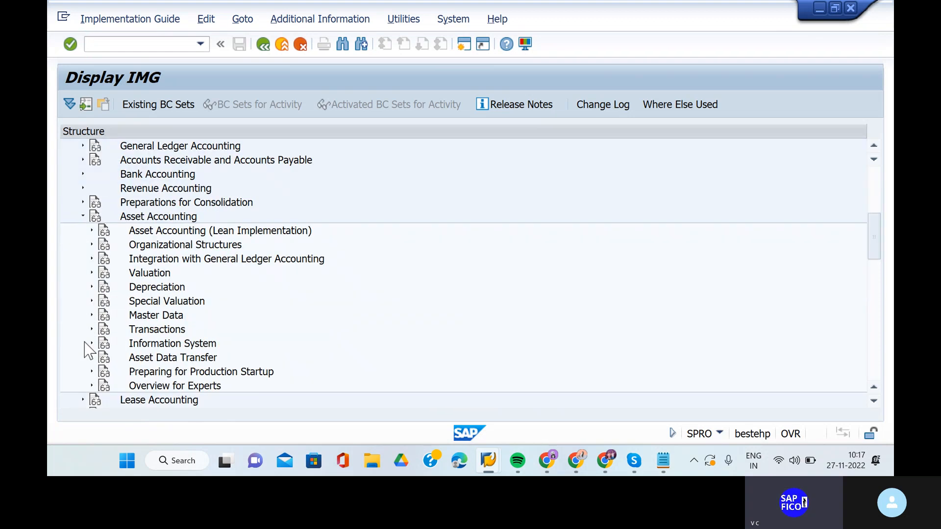
click(92, 245)
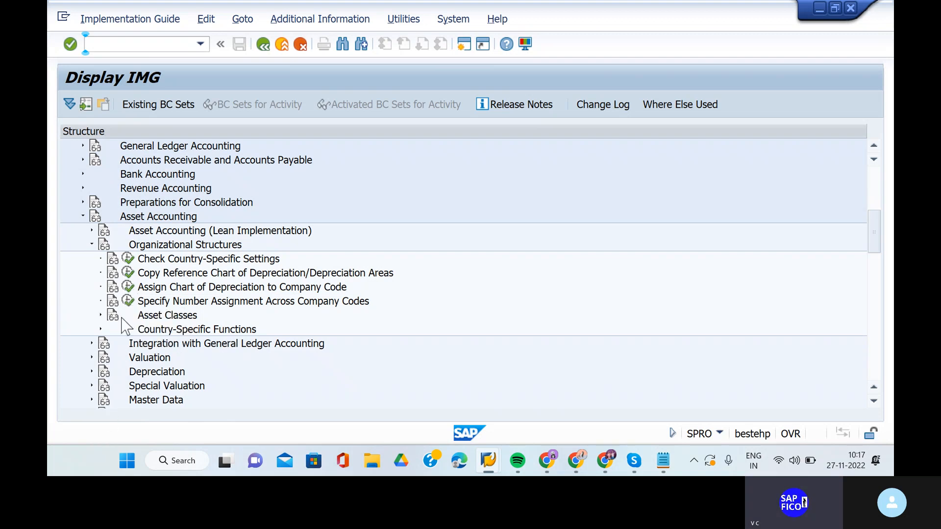
click(98, 316)
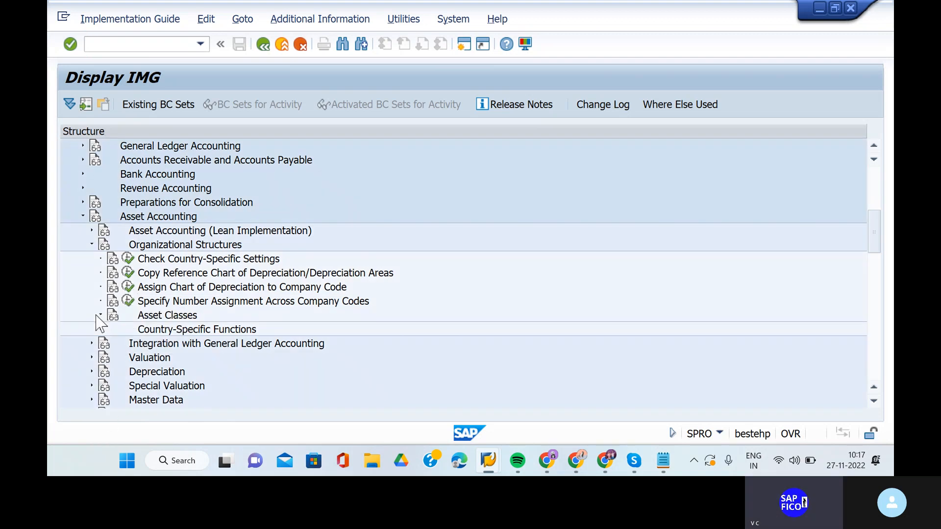
scroll(70, 332, down, 3)
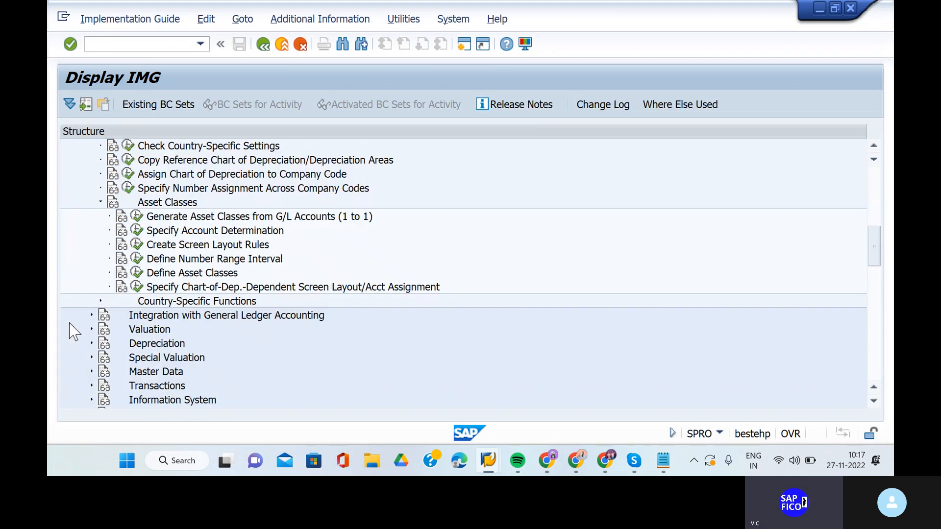
click(137, 230)
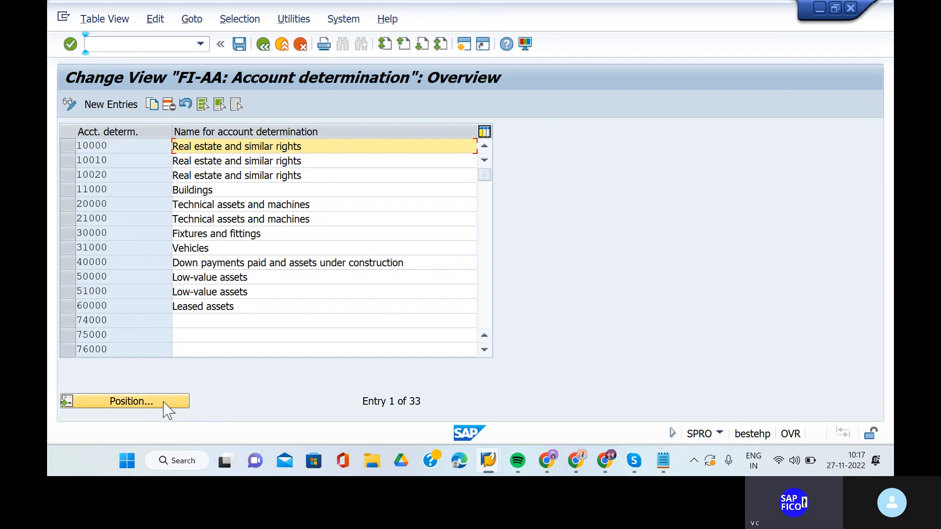
Create a new account determination entry with the key KINDP&M.
click(121, 109)
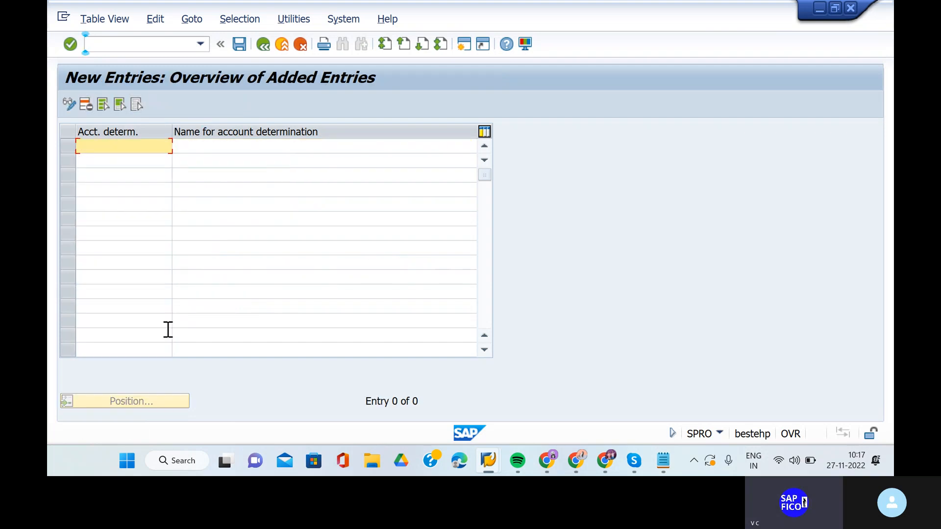
key(BackSpace)
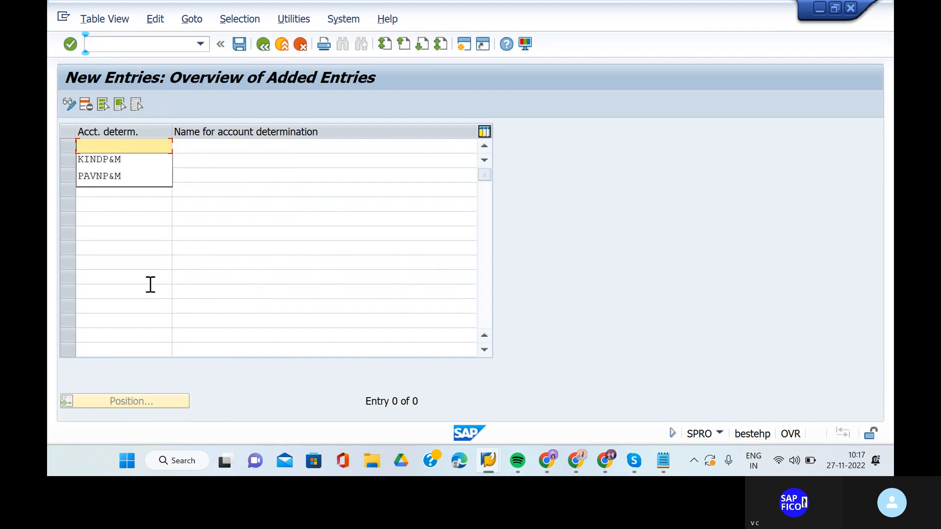
click(138, 160)
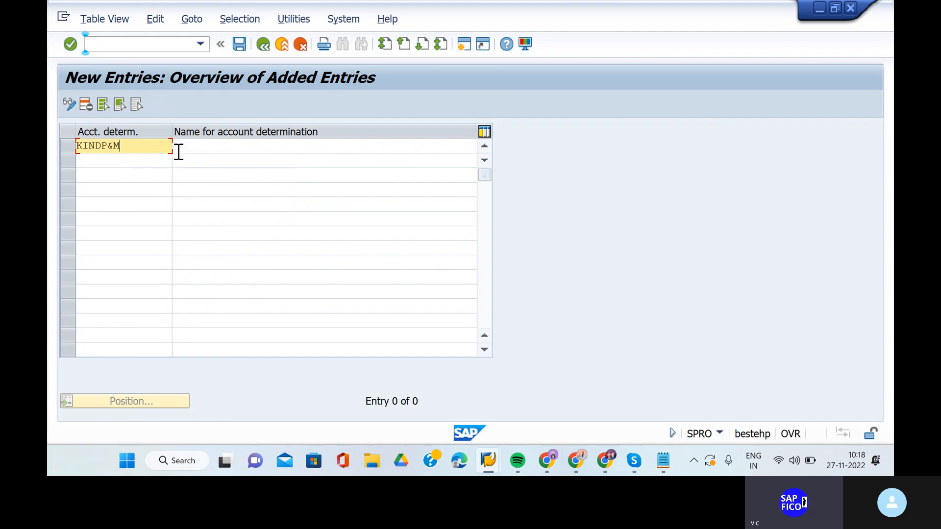
Name account determination KINDP&M as KIND PLANT AND MACHINERY and save the entry.
click(194, 147)
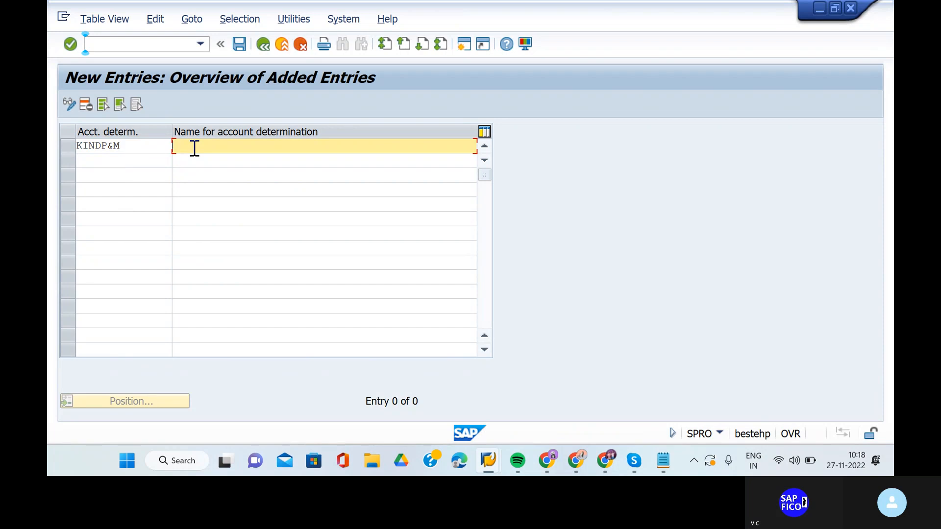
click(194, 147)
click(198, 160)
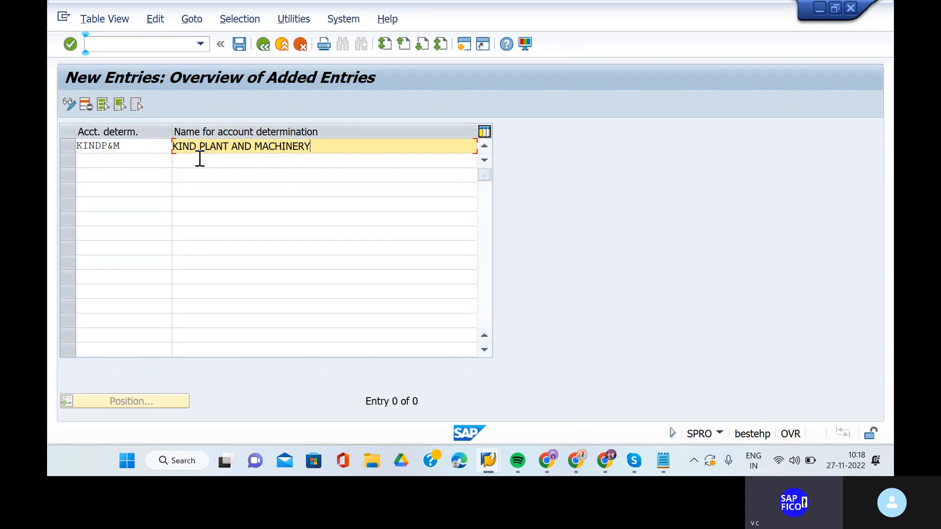
key(BackSpace)
key(BackSpace)
key(BackSpace)
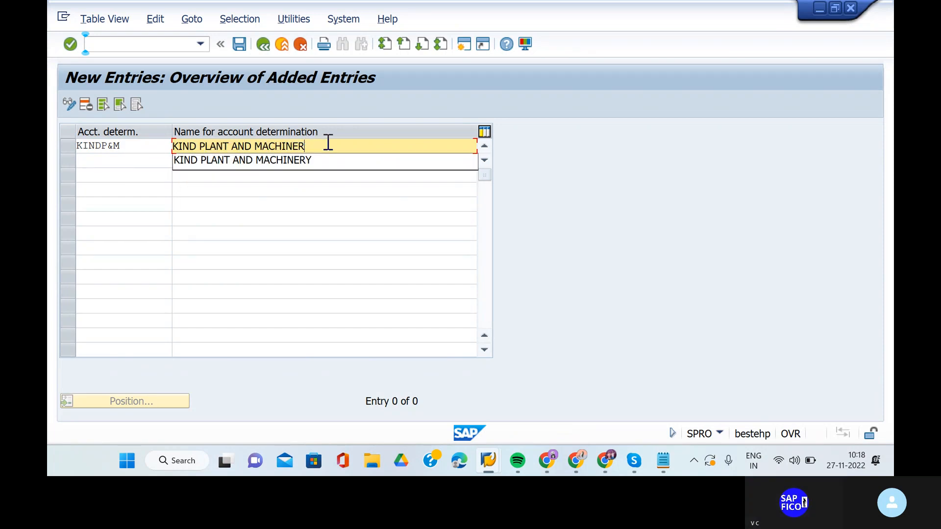
key(BackSpace)
key(BackSpace)
key(BackSpace)
key(BackSpace)
key(BackSpace)
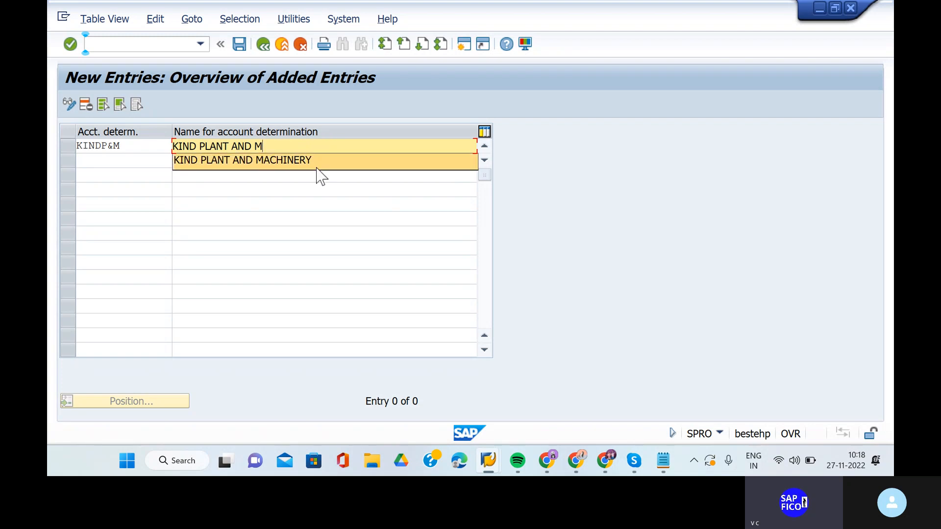
click(319, 164)
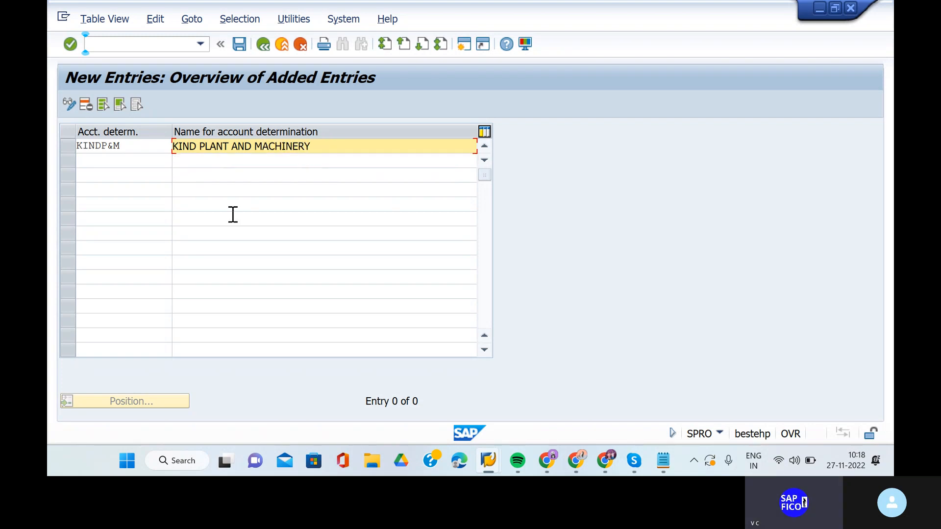
click(241, 45)
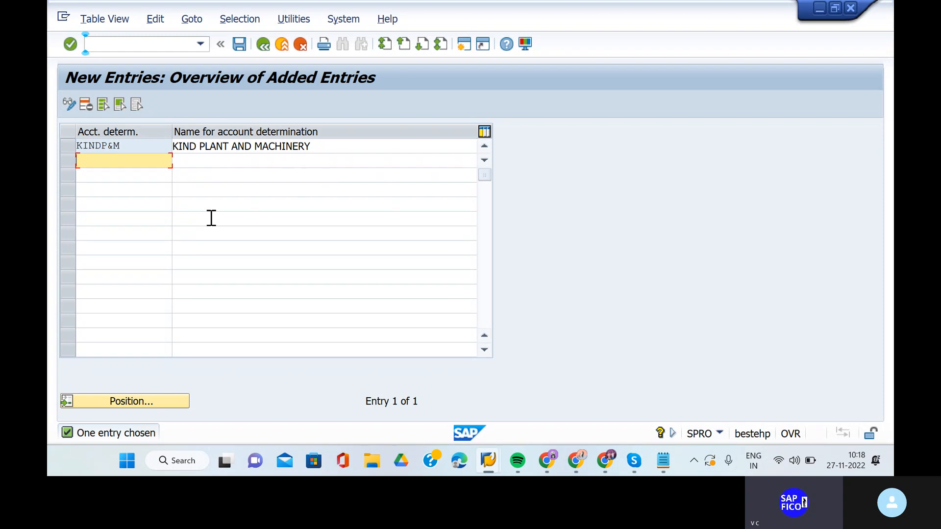
Enter KINDAUC as the key of a second account determination, below KINDP&M.
text(KIND)
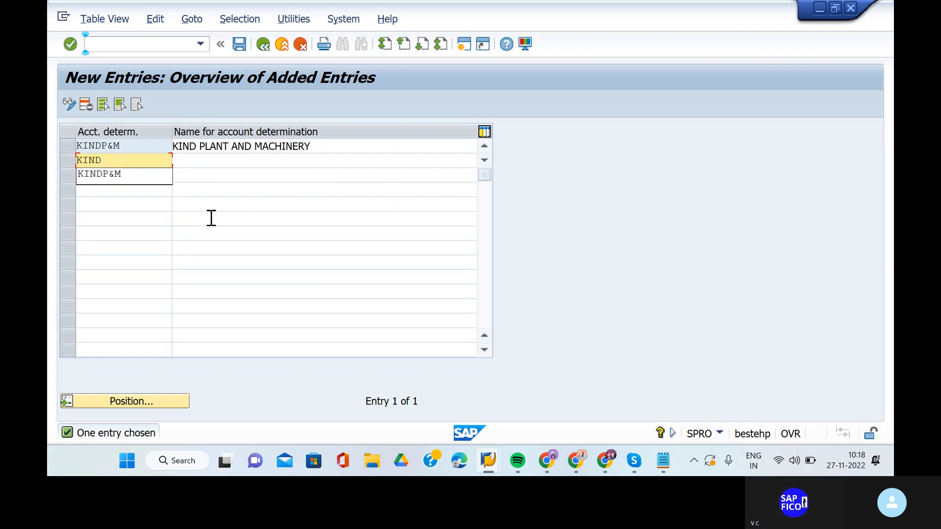
text(A)
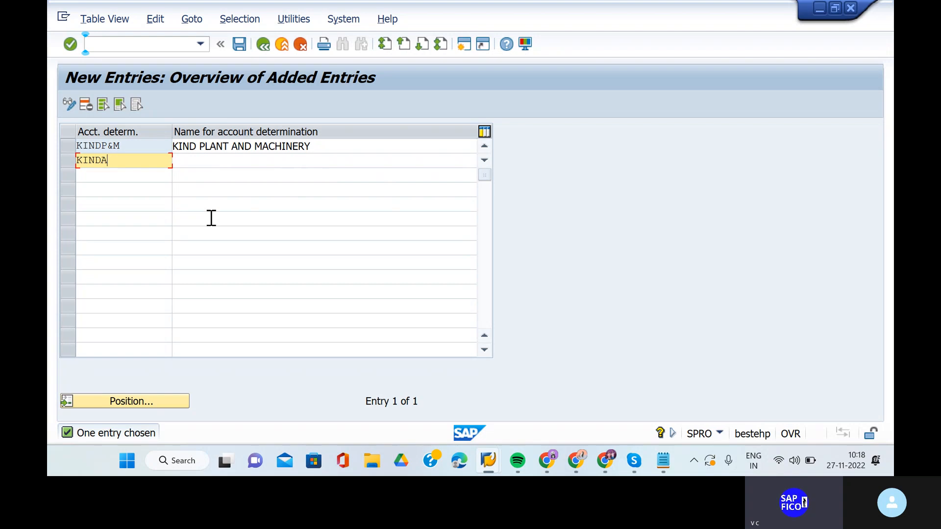
text(N)
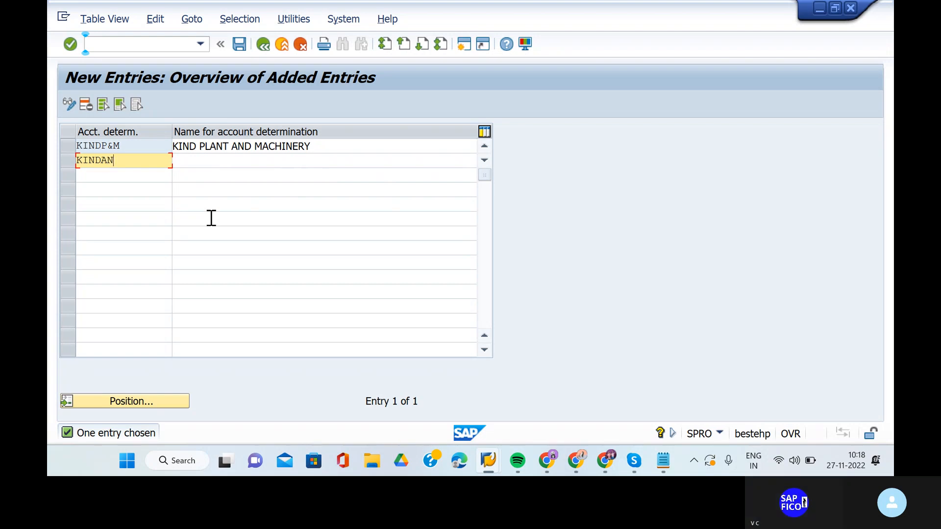
text(C)
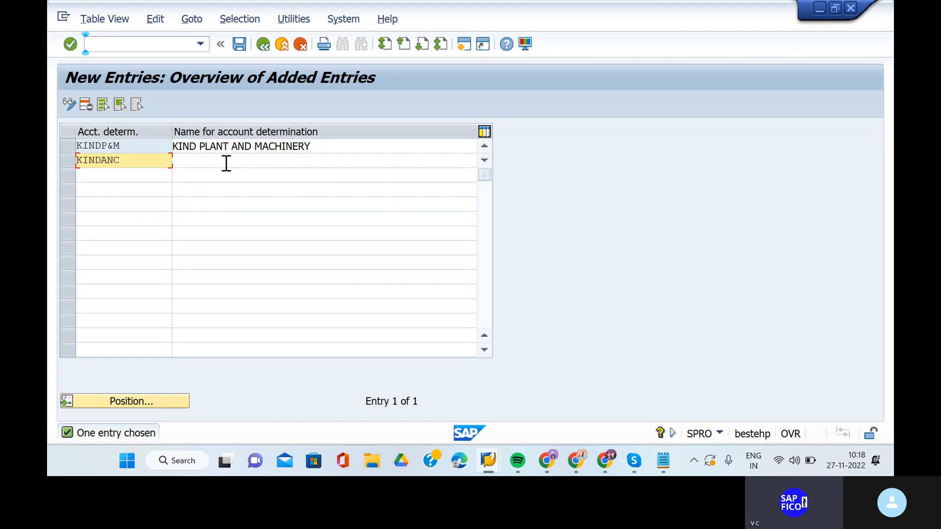
key(BackSpace)
key(BackSpace)
click(129, 160)
key(BackSpace)
key(BackSpace)
text(UC)
Name account determination KINDAUC as KIND ASSET UNDER CONSTRUCTION P&M and save the entries.
click(202, 162)
text(KIND A)
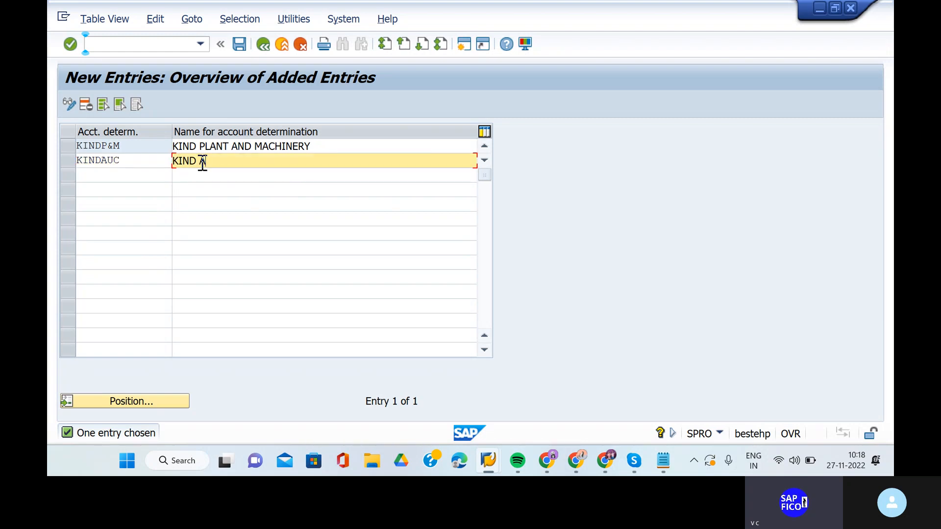
text(SSET UNDER CONSTRUC)
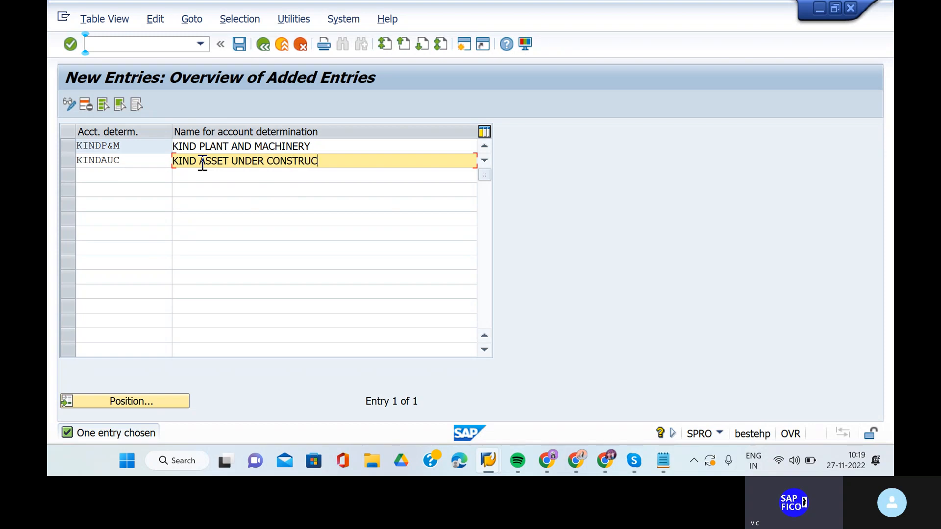
text(TION)
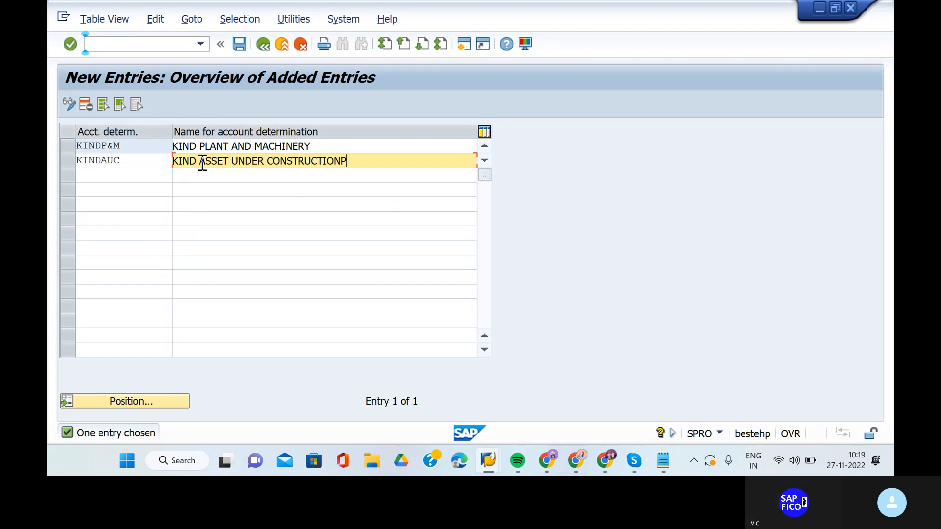
text( P&M)
key(Return)
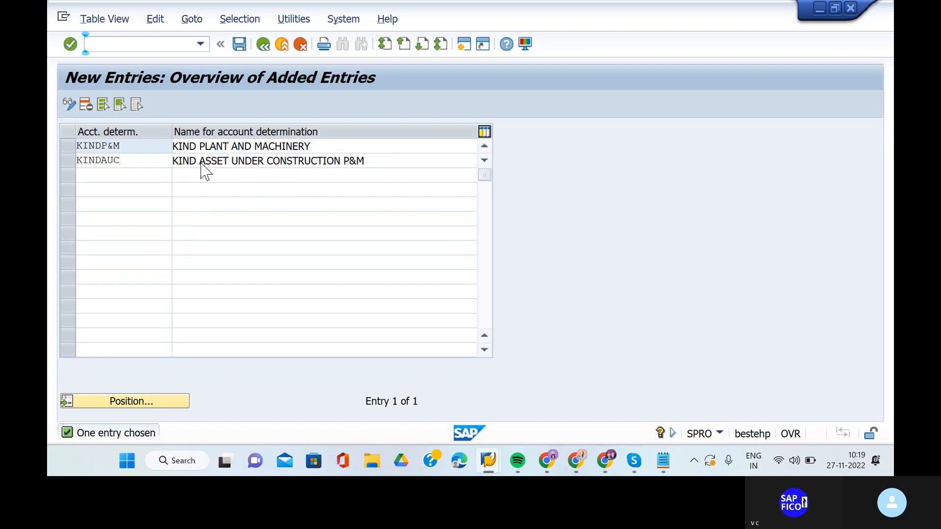
click(240, 44)
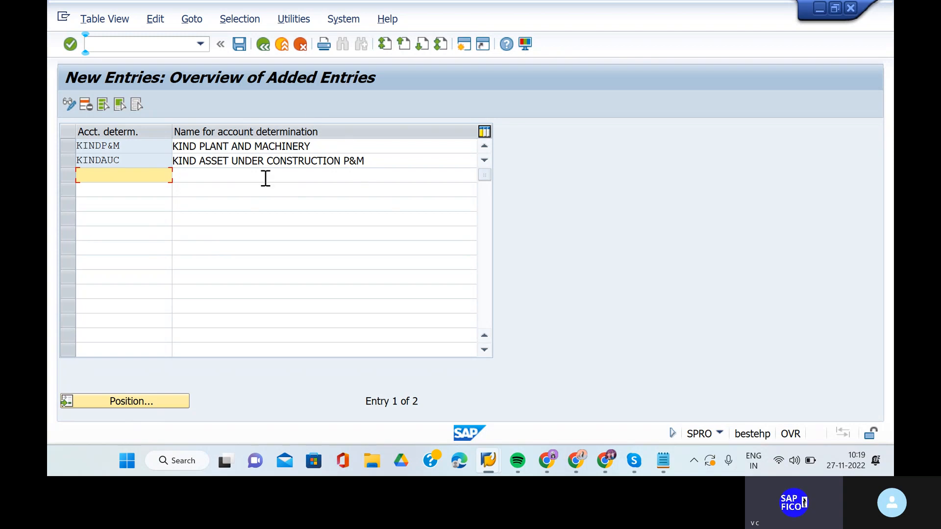
click(240, 45)
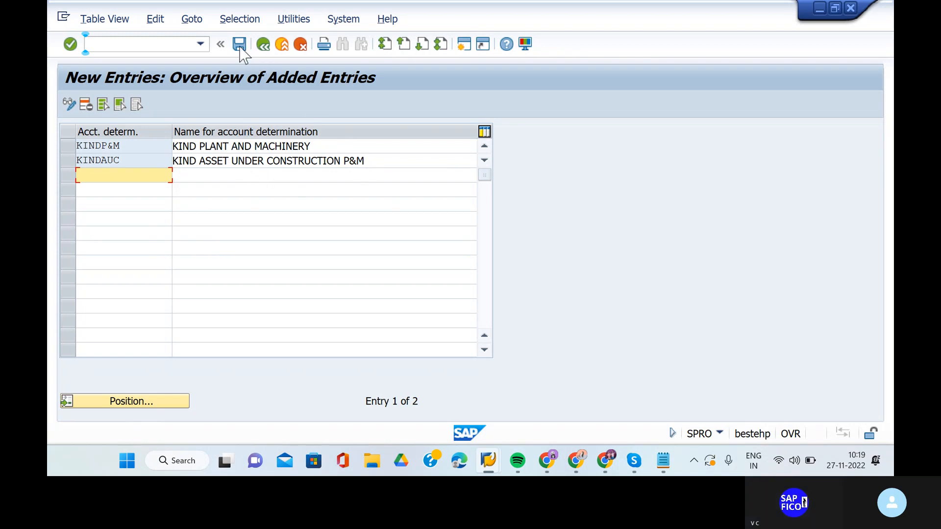
click(318, 262)
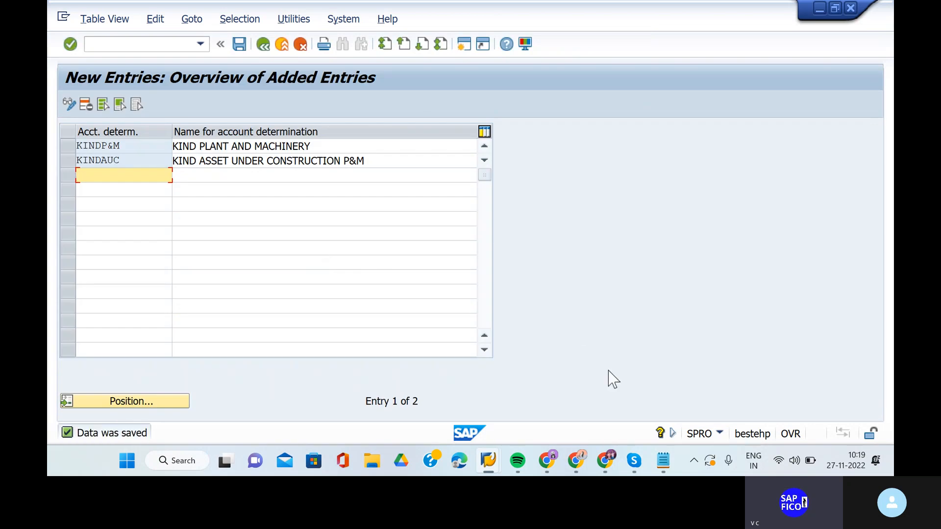
Switch to the Notepad notes and append "-- KINDP&M (main asset),kindauc ( asset under cons)" to configuration step 4.
click(663, 460)
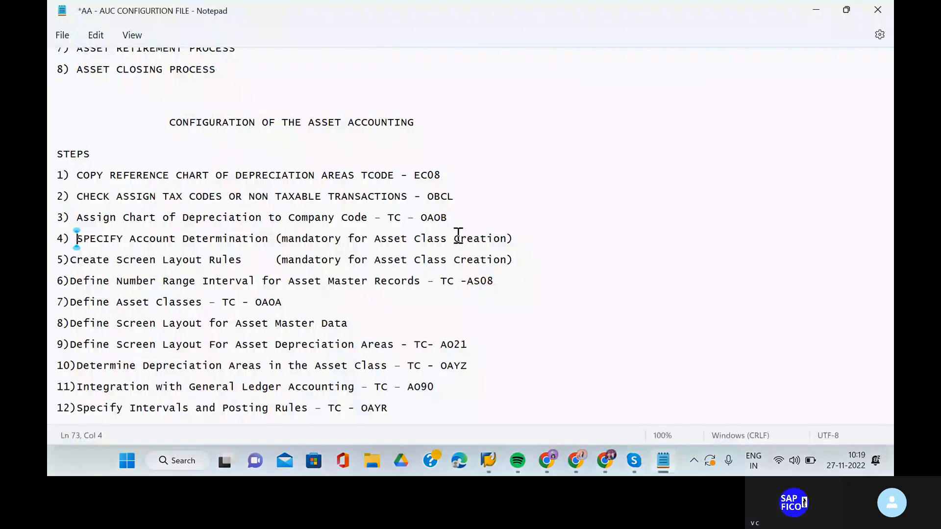
click(540, 241)
text(--)
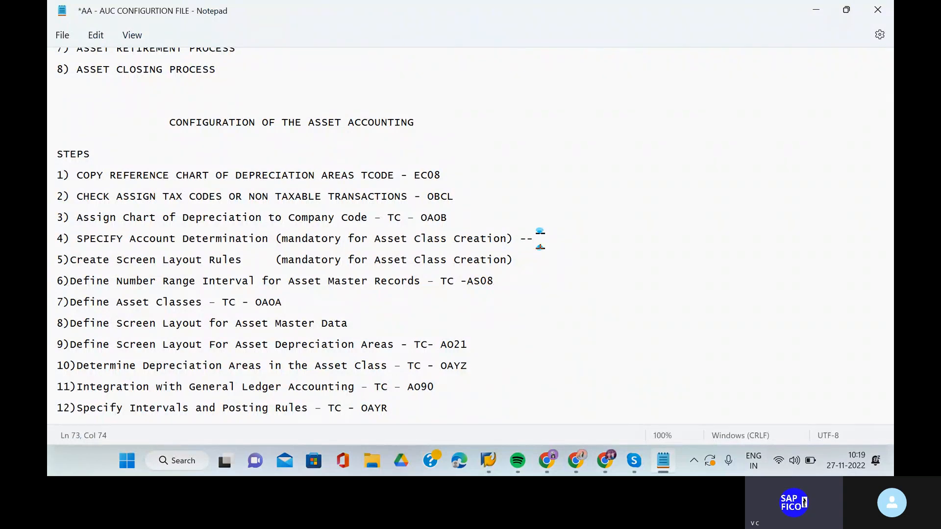
text( KINDP&M (main ass)
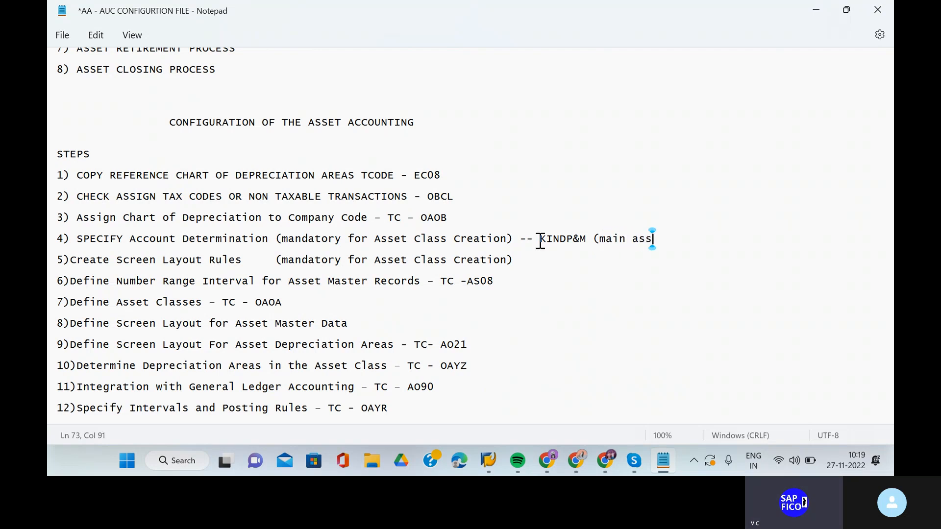
text(et),kindauc)
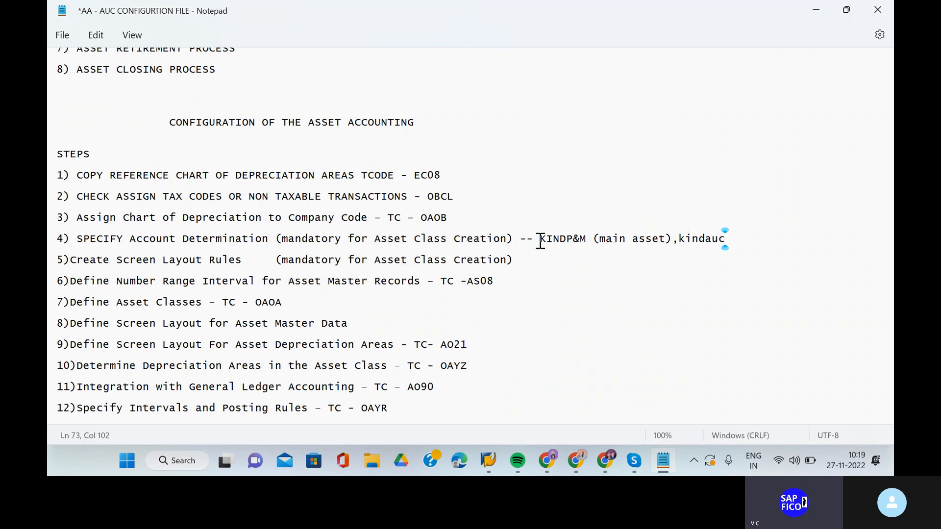
text( ( asset under )
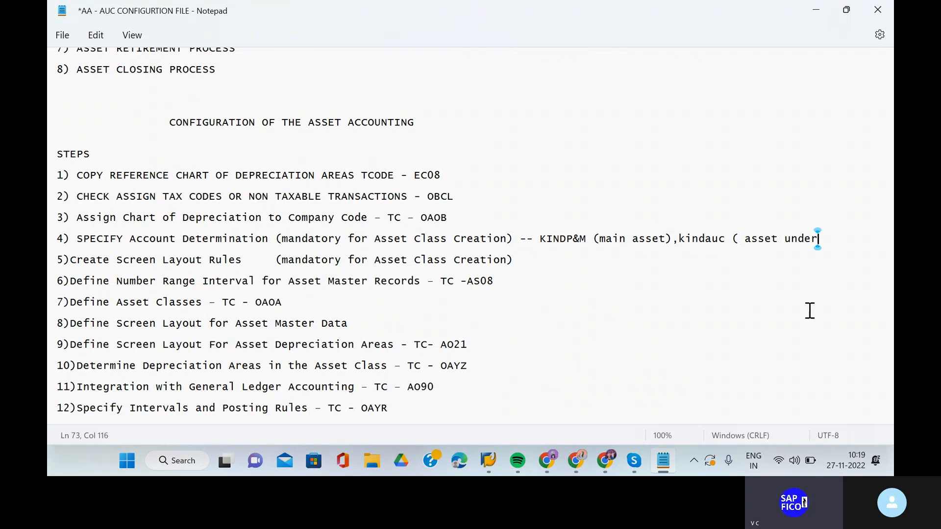
text(cons)
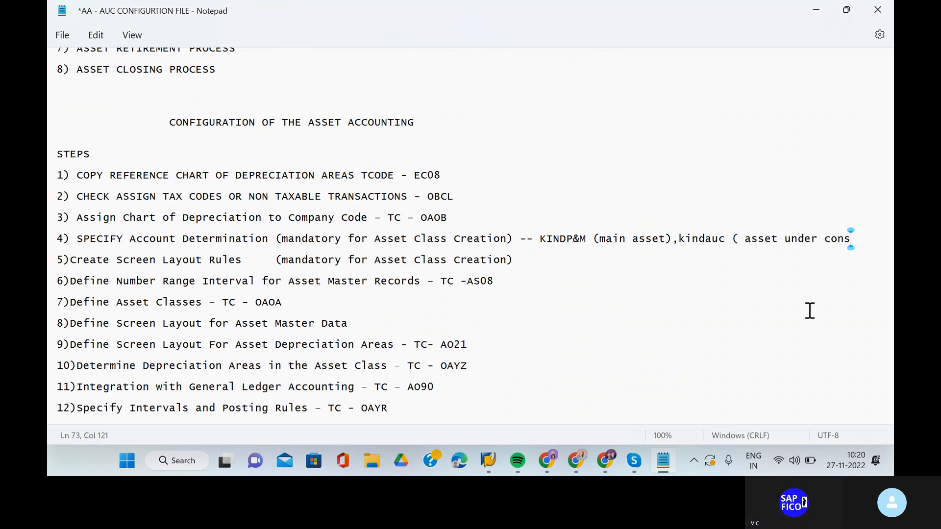
text())
Rewrite the kindauc key in the note for step 4 in capitals as KINDAUC.
click(724, 239)
key(BackSpace)
key(BackSpace)
key(BackSpace)
key(BackSpace)
key(BackSpace)
key(BackSpace)
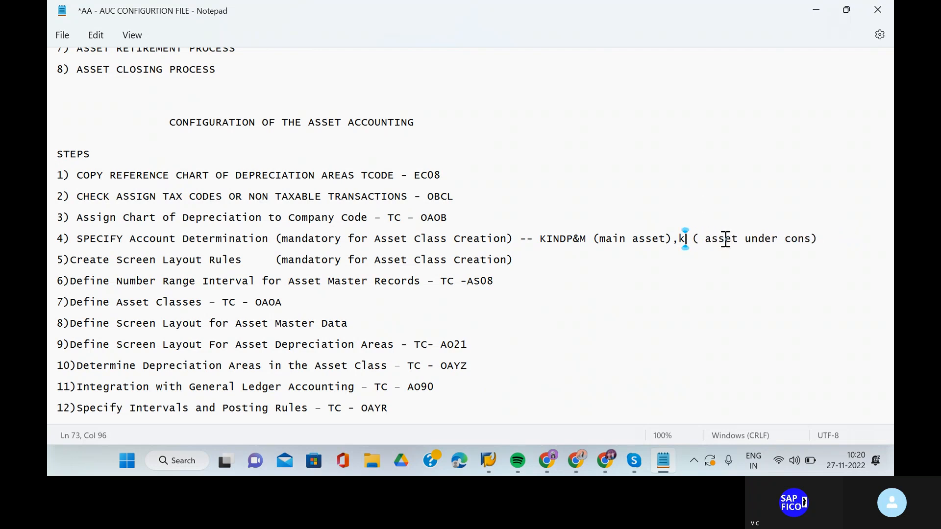
text(INDAUC)
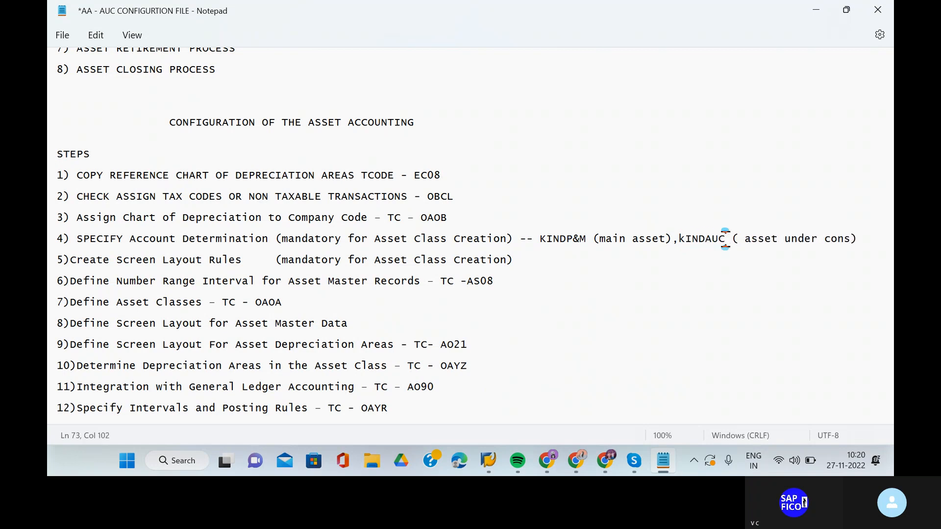
click(685, 238)
key(BackSpace)
text(K)
Switch back to SAP, return to the IMG structure and execute the Create Screen Layout Rules activity under Asset Classes.
click(522, 260)
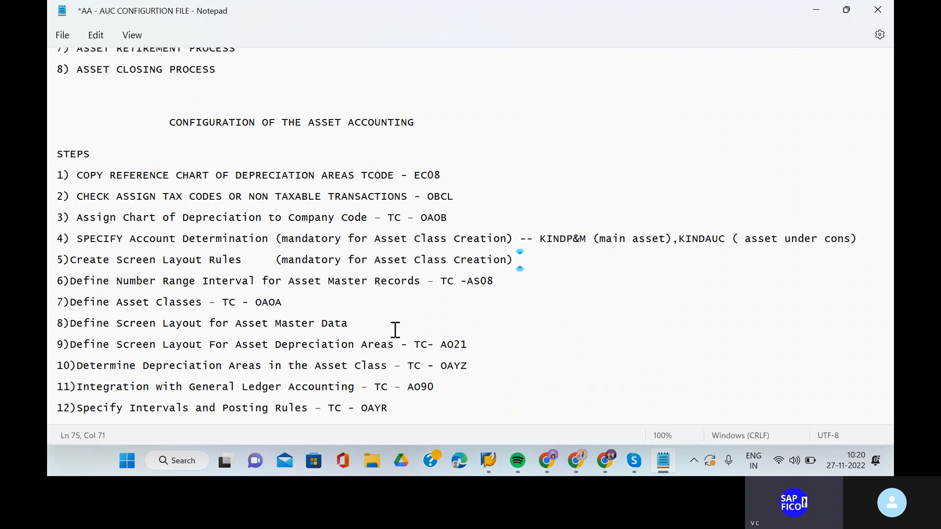
scroll(396, 330, down, 1)
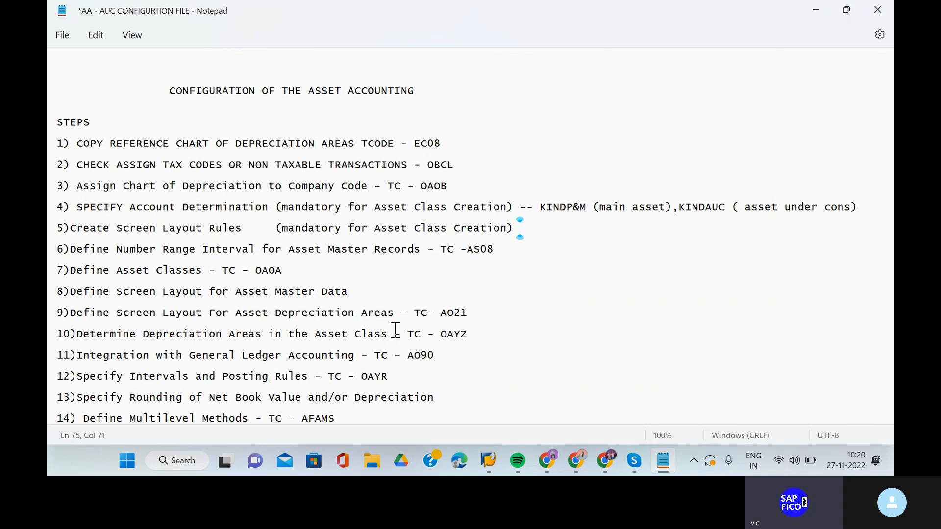
scroll(395, 329, down, 1)
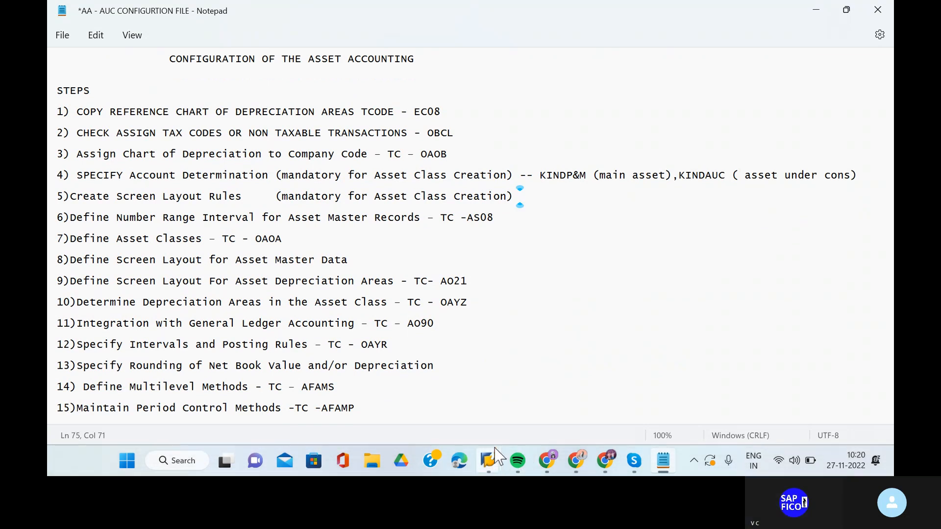
mouse_move(494, 448)
click(556, 392)
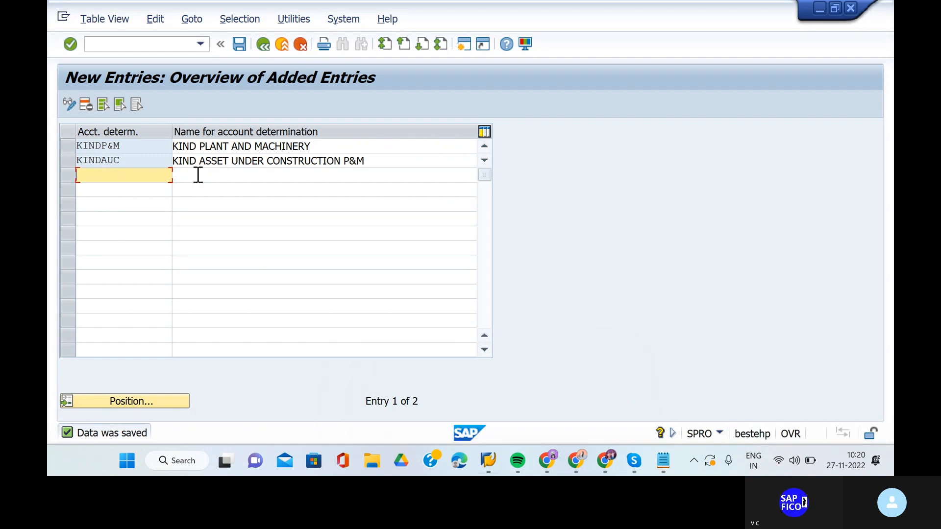
click(263, 46)
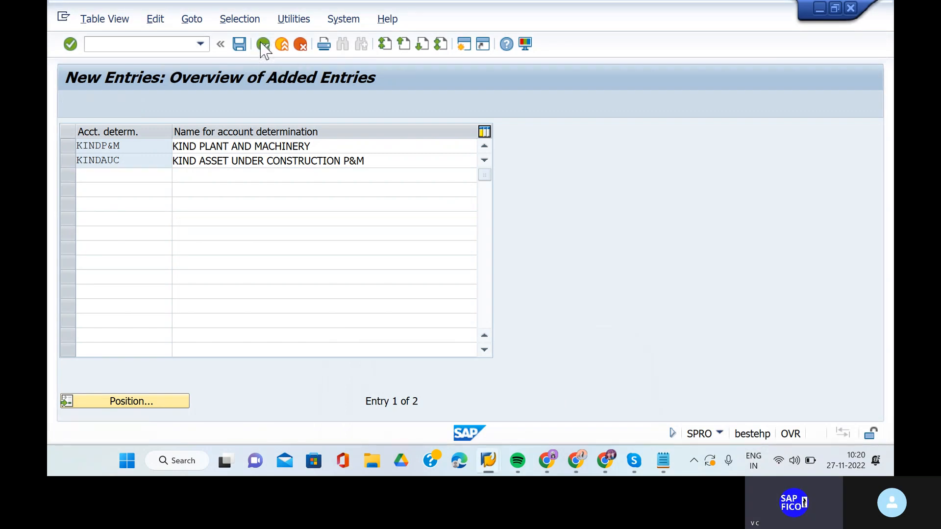
click(263, 46)
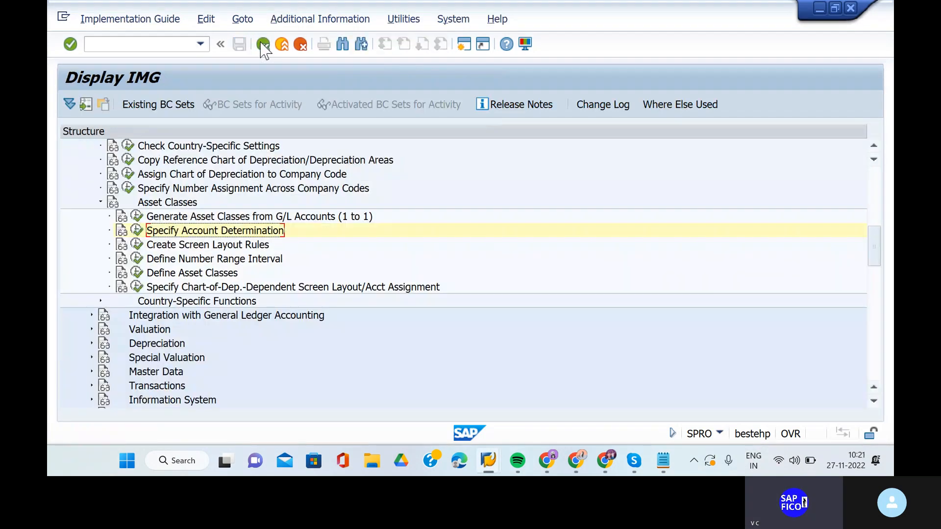
click(137, 244)
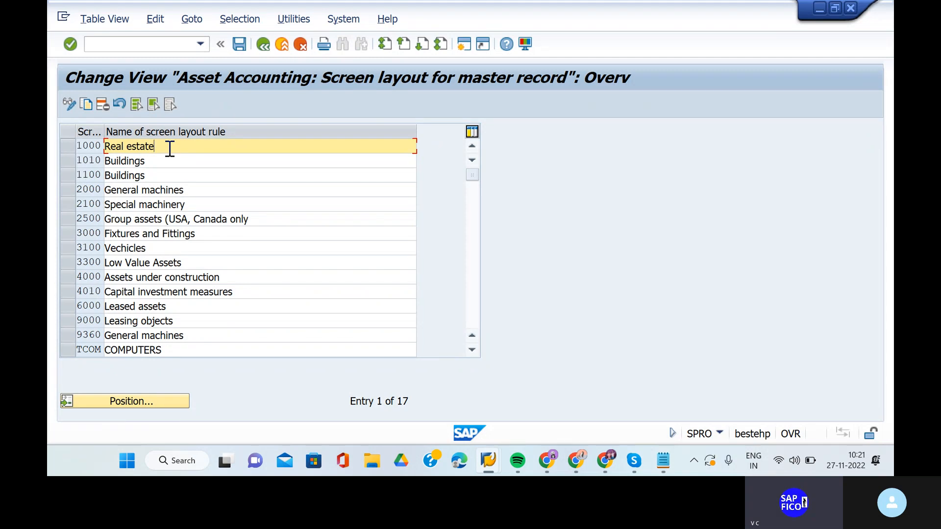
Examine the existing screen layout rules for master records, especially those for assets under construction, plant and machinery, and vehicles.
scroll(179, 332, down, 2)
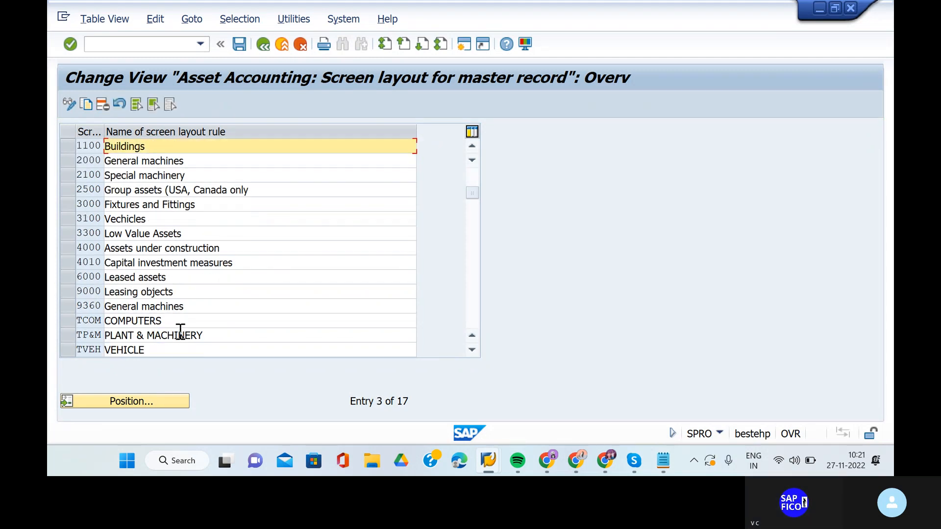
click(214, 336)
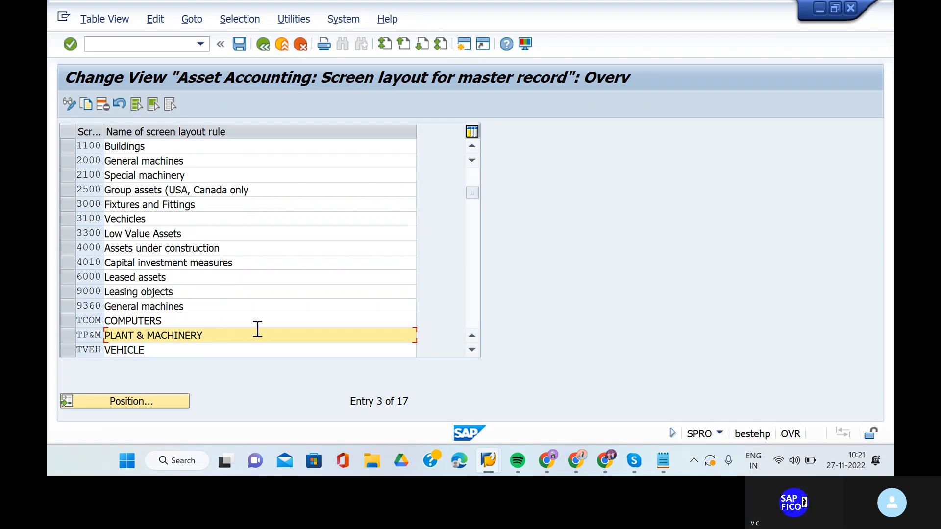
scroll(260, 341, down, 2)
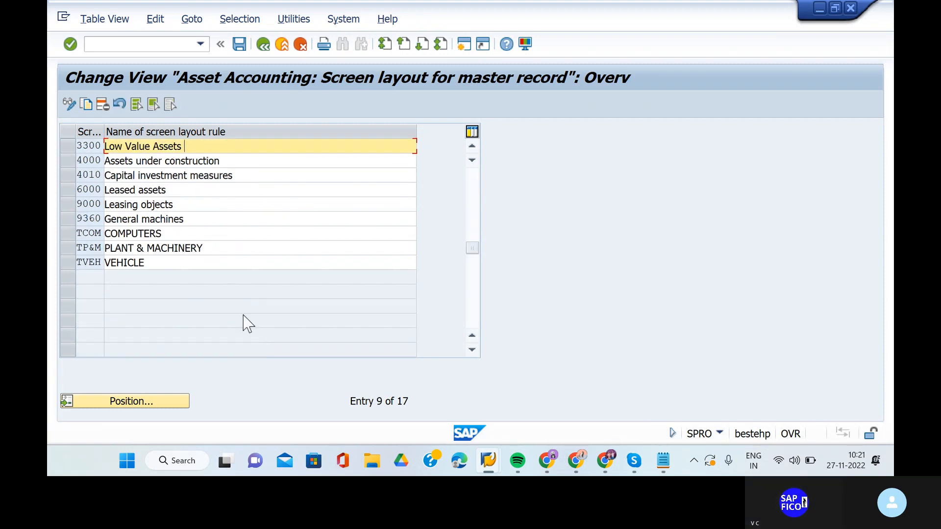
click(249, 163)
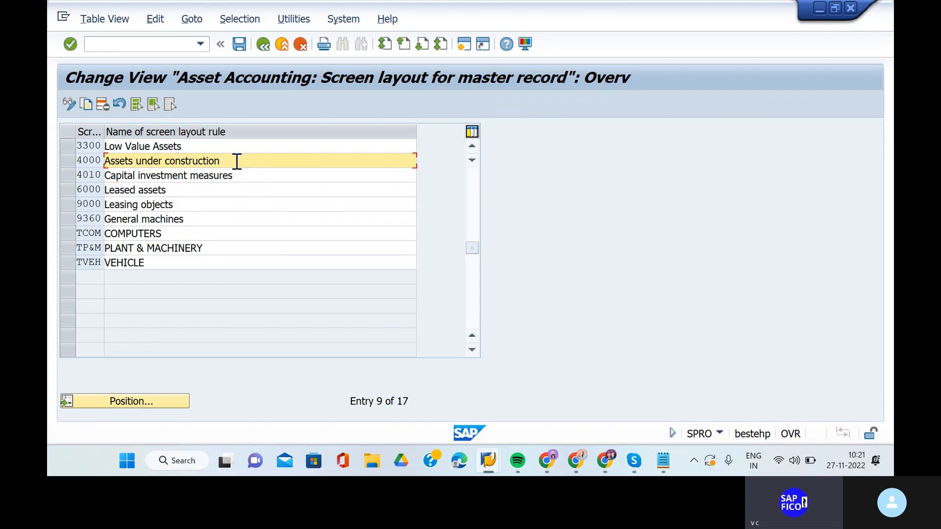
scroll(220, 261, up, 5)
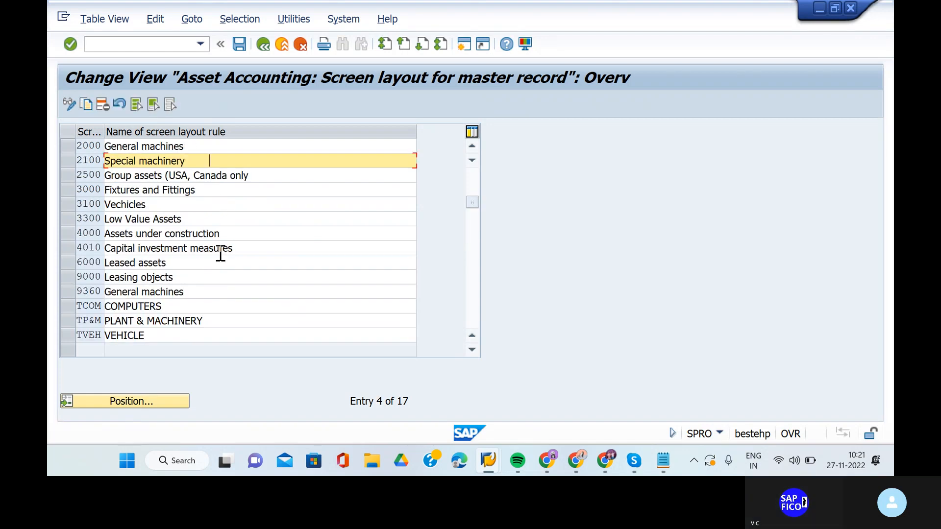
scroll(220, 254, up, 3)
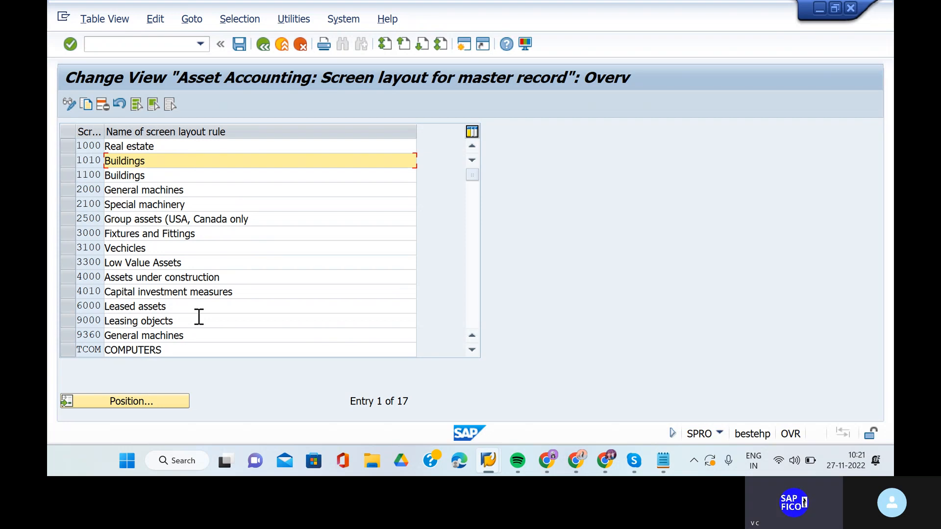
click(231, 277)
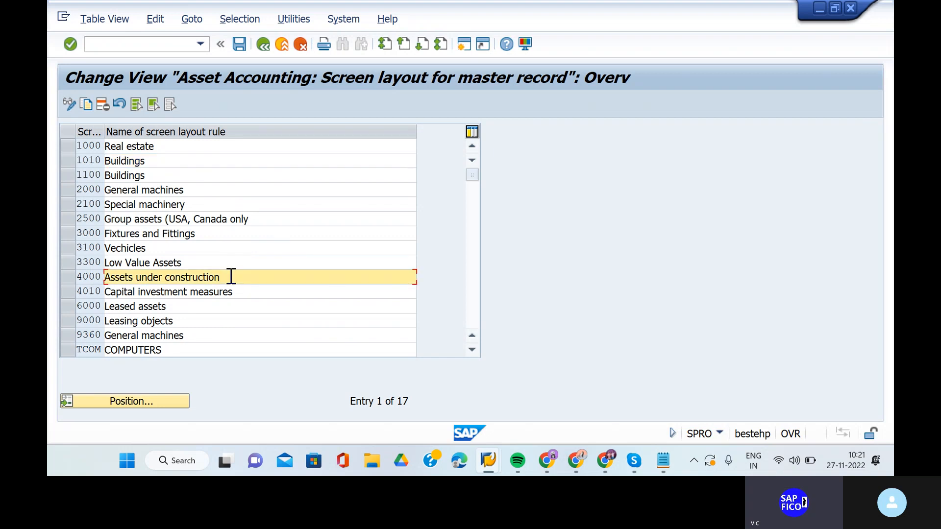
scroll(214, 350, down, 3)
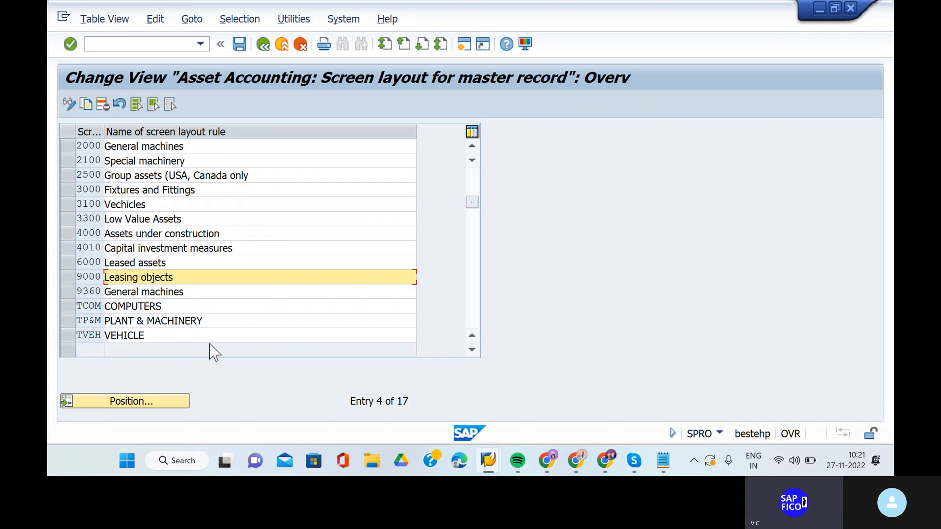
click(212, 321)
click(180, 338)
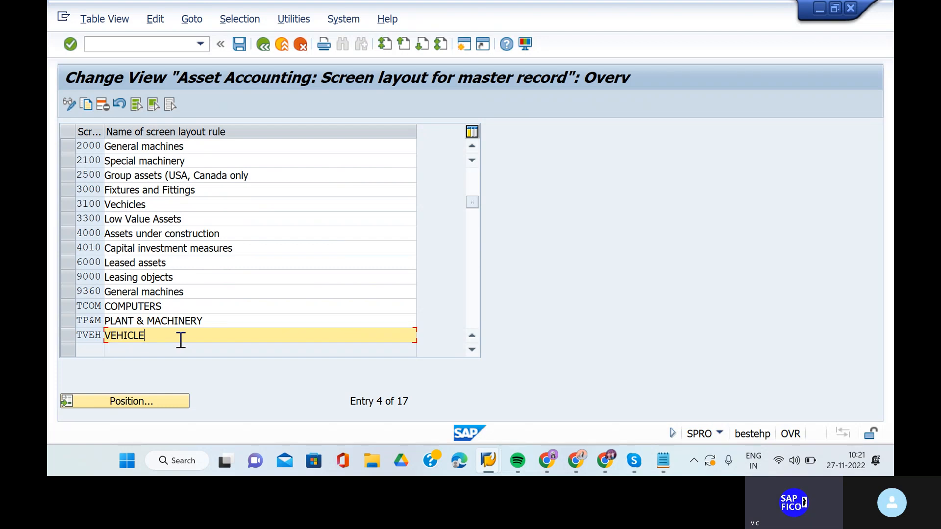
Select the screen layout rules 3100 Vechicles and 4000 Assets under construction and start copying them as new entries.
click(153, 202)
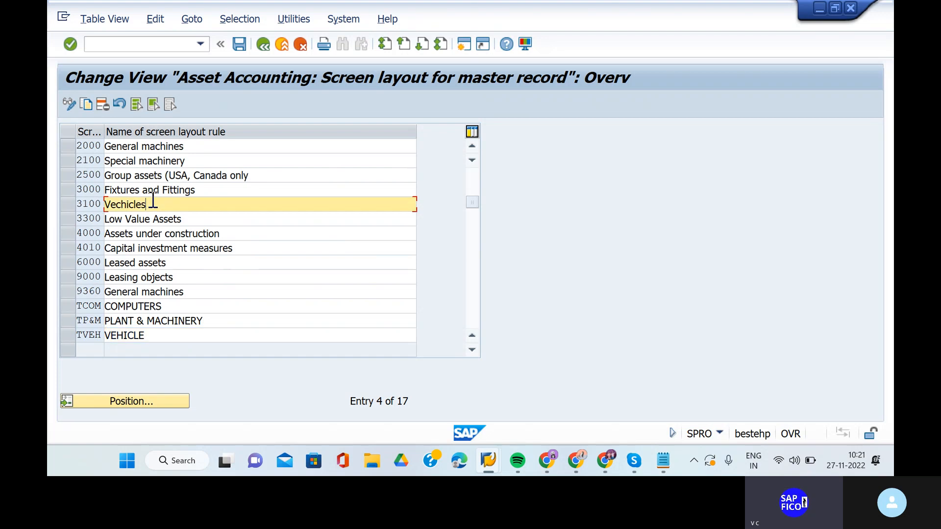
click(65, 201)
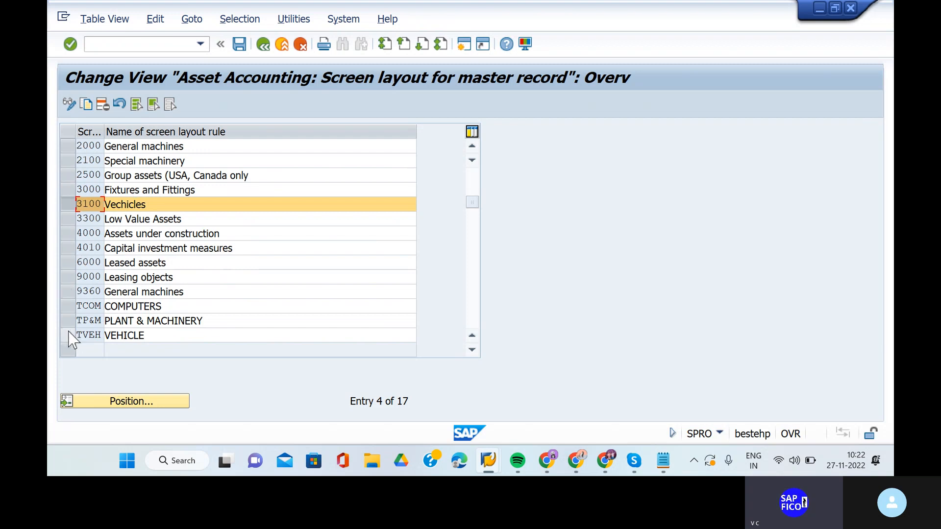
click(70, 234)
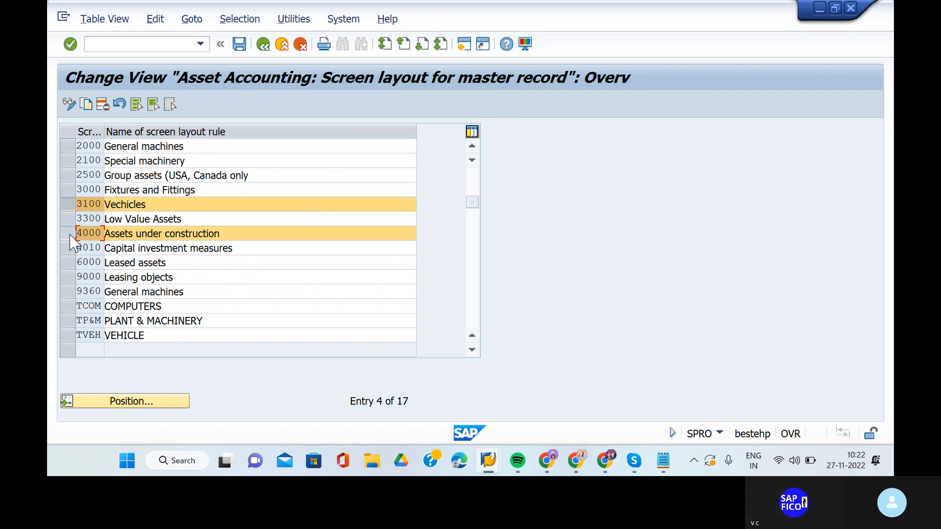
click(86, 105)
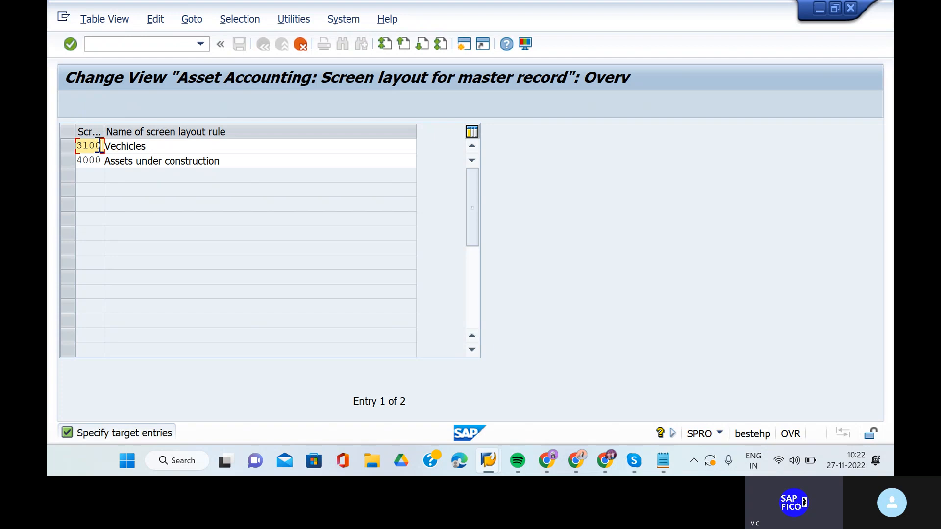
Set the target rule keys to KIPM for the Vechicles copy and KIAC for the Assets under construction copy.
key(BackSpace)
key(BackSpace)
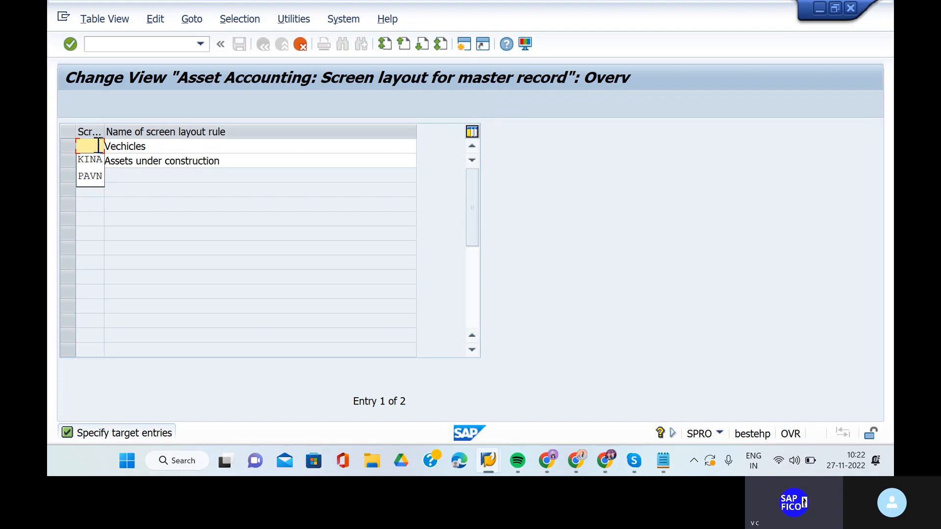
text(KI)
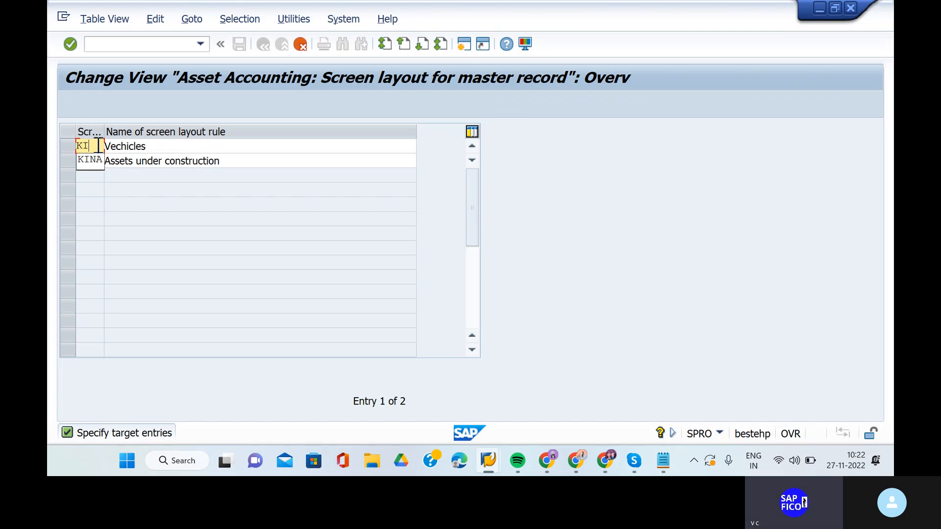
text(N)
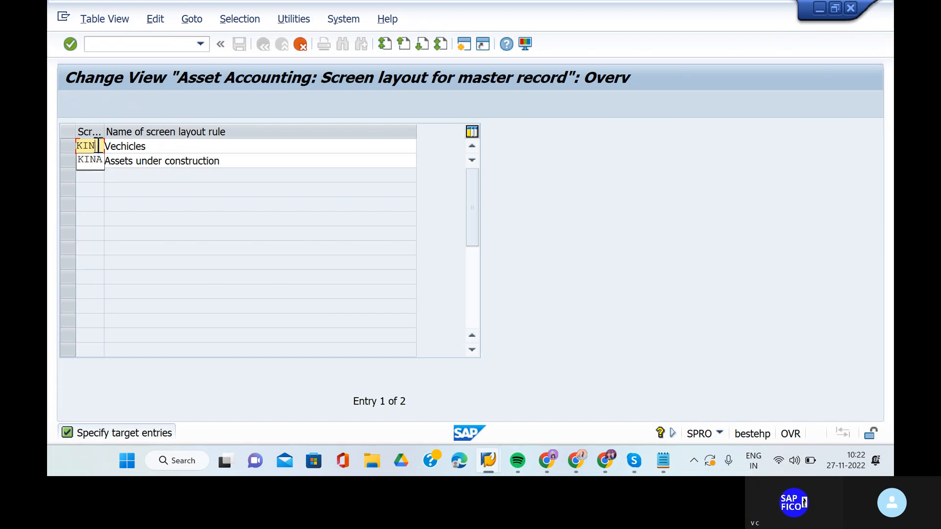
text(PM)
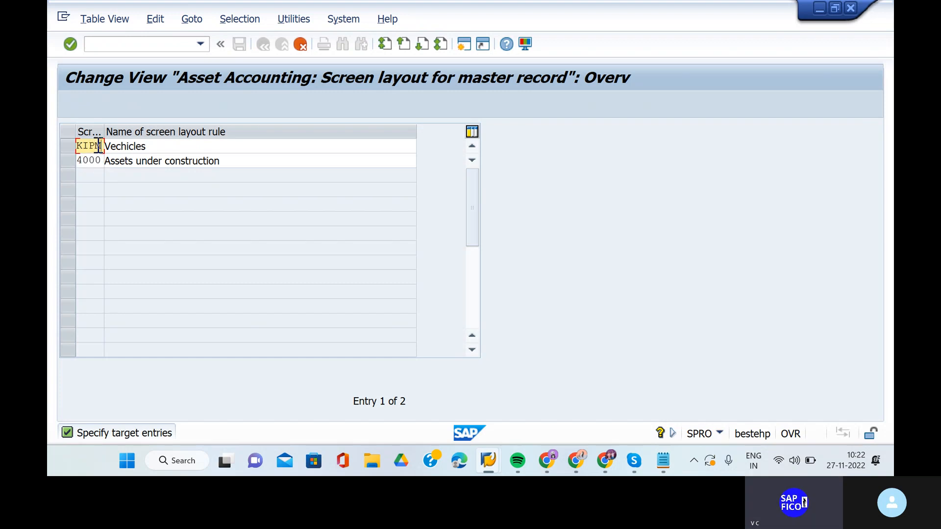
click(101, 161)
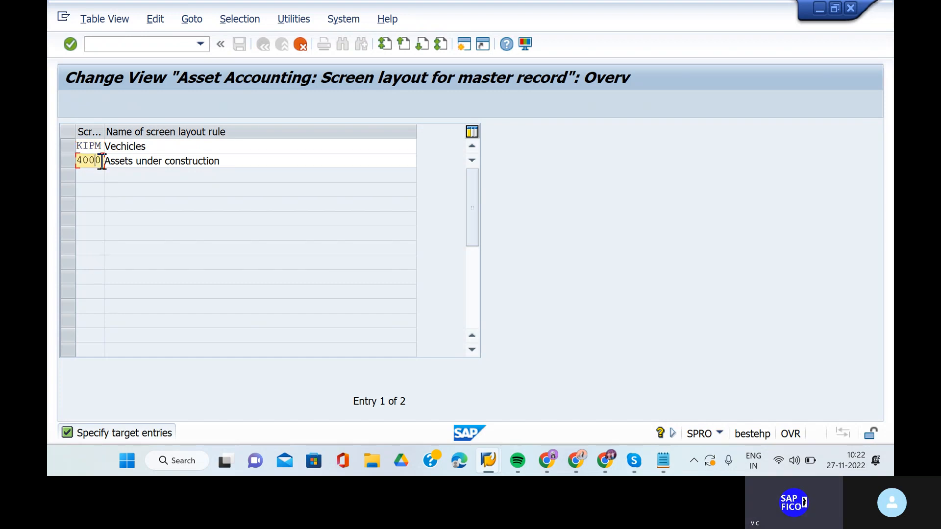
key(BackSpace)
key(BackSpace)
key(BackSpace)
key(BackSpace)
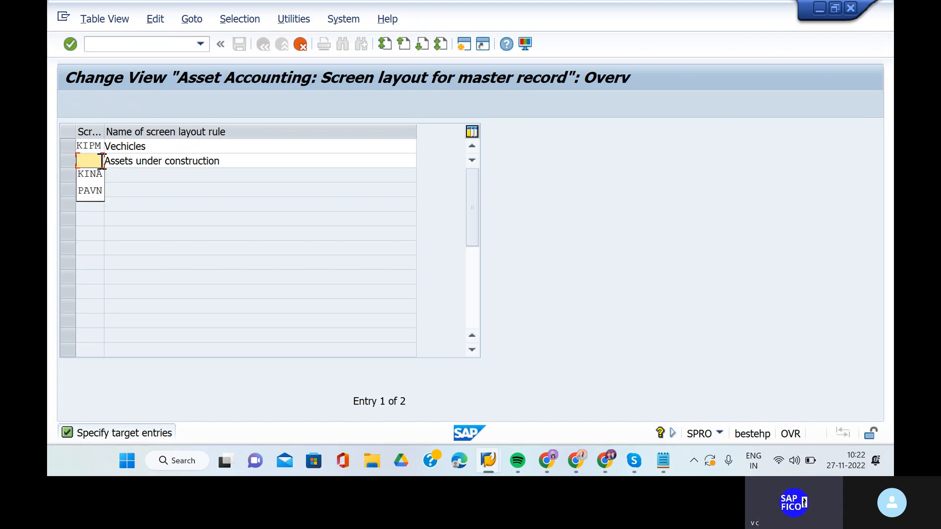
text(KI)
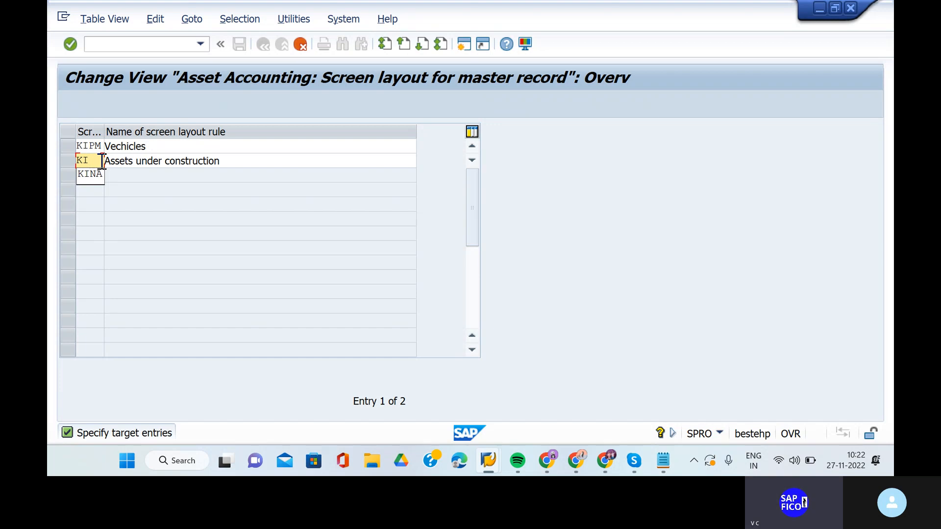
text(AC)
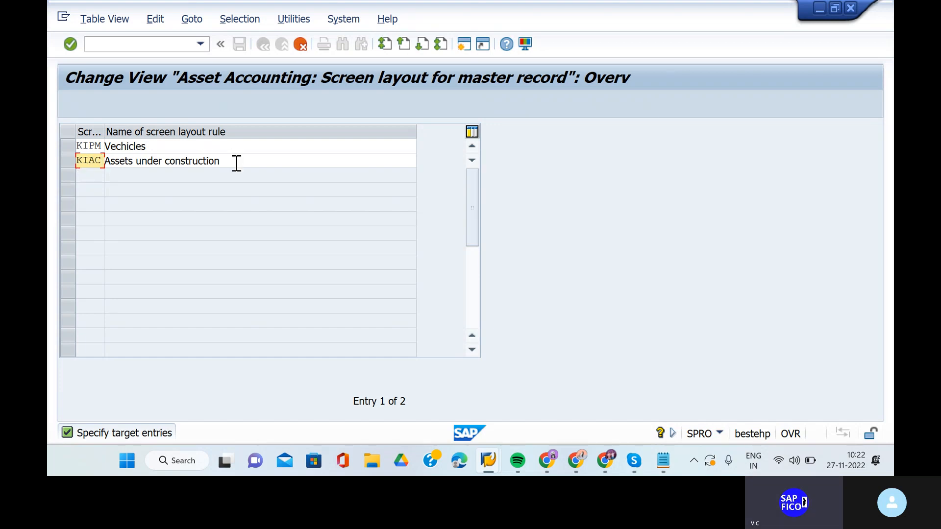
Rename the KIPM screen layout rule as SCREEN LAYOUT RULE KIND P&M.
click(196, 144)
key(BackSpace)
key(BackSpace)
key(BackSpace)
key(BackSpace)
key(BackSpace)
key(BackSpace)
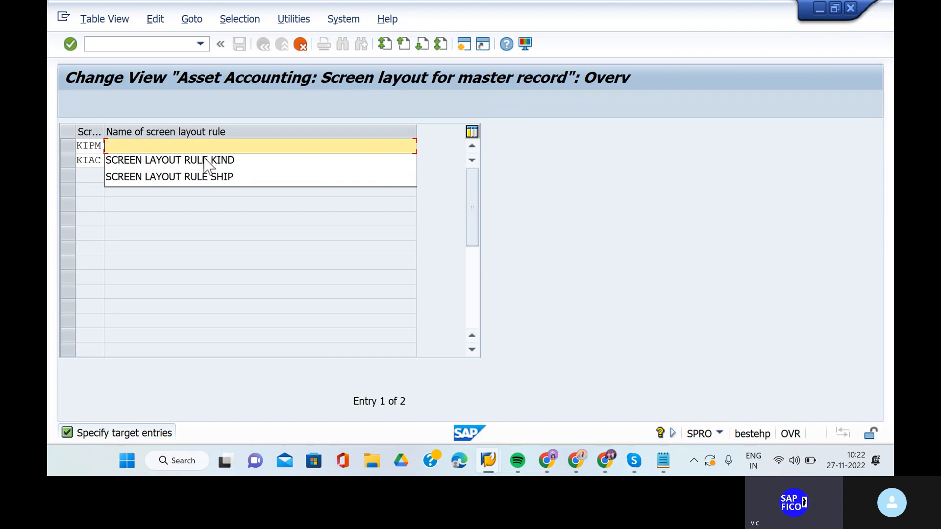
click(211, 161)
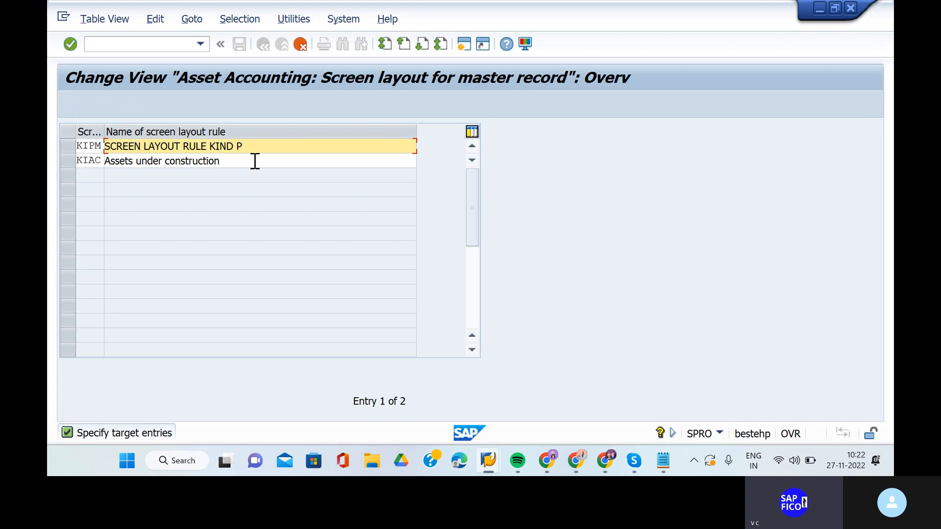
key(BackSpace)
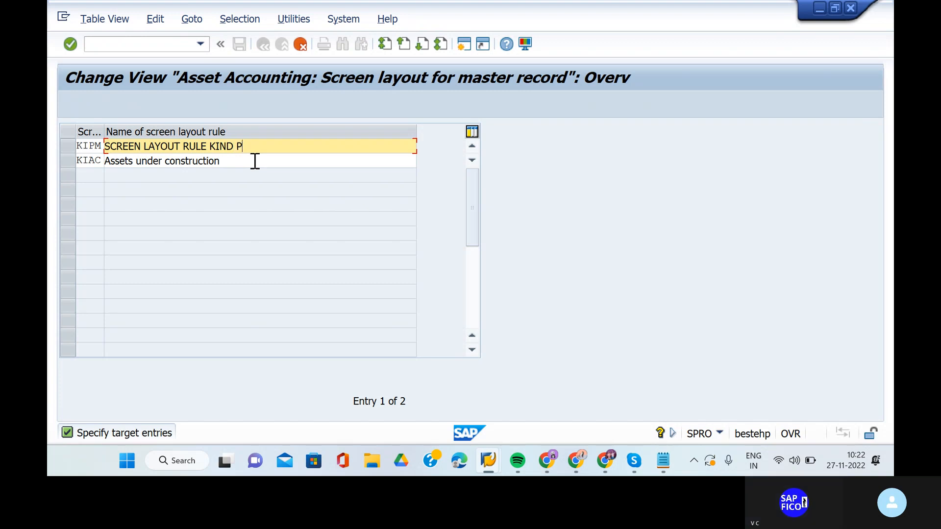
key(BackSpace)
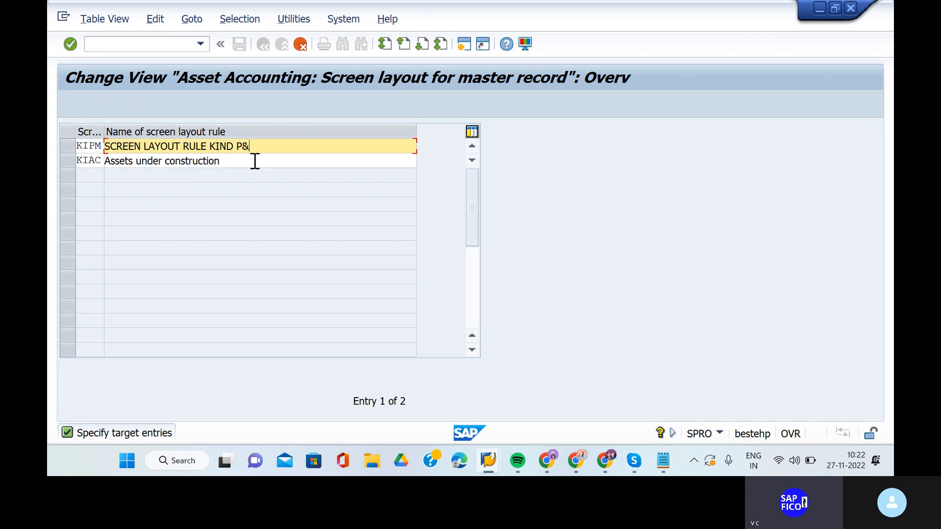
click(254, 161)
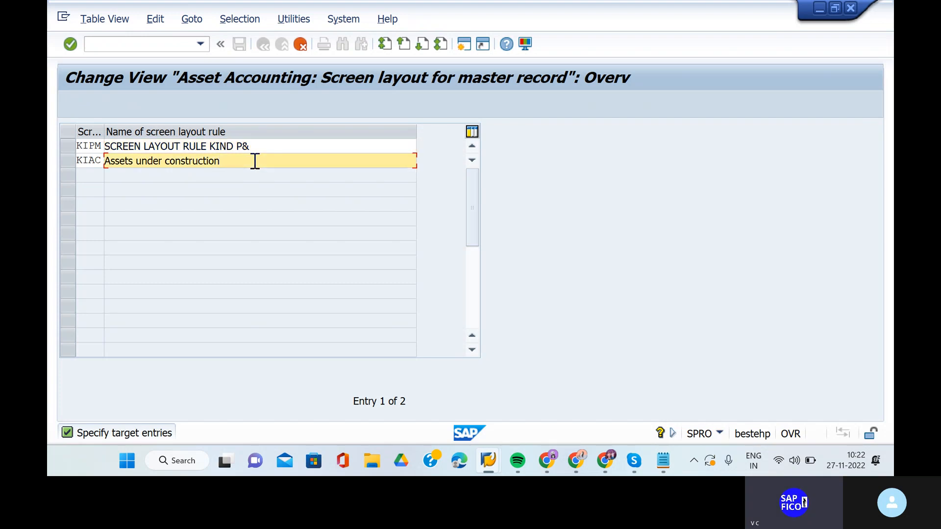
click(255, 149)
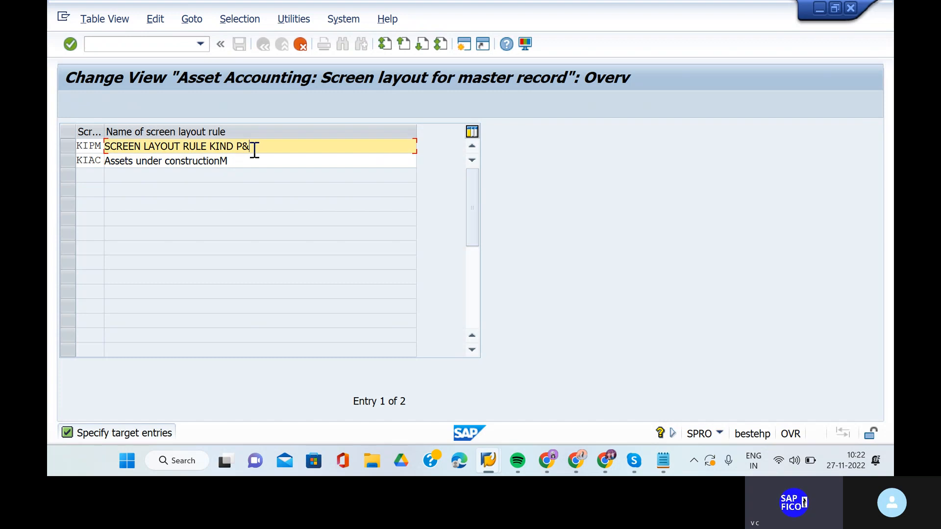
text(M)
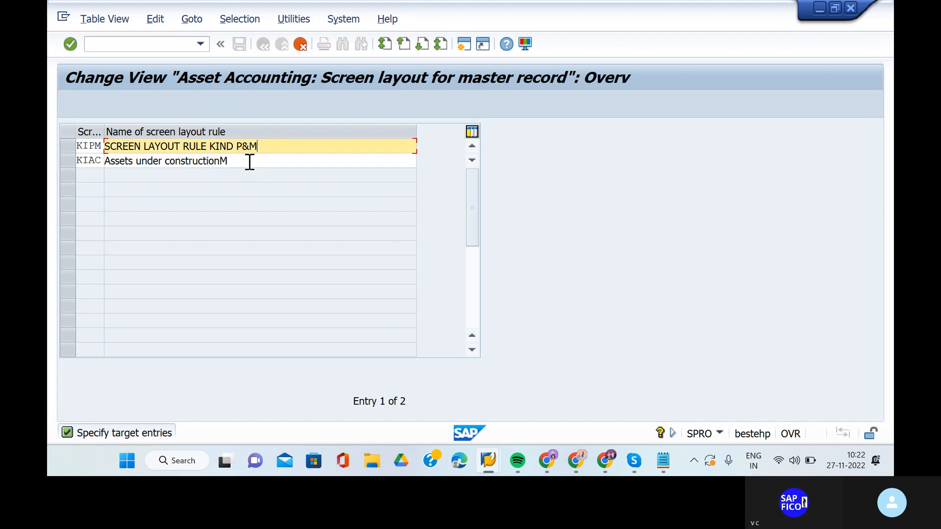
Rename the KIAC screen layout rule as SCREEN LAYOUT RULE KIND AUC.
click(249, 162)
key(BackSpace)
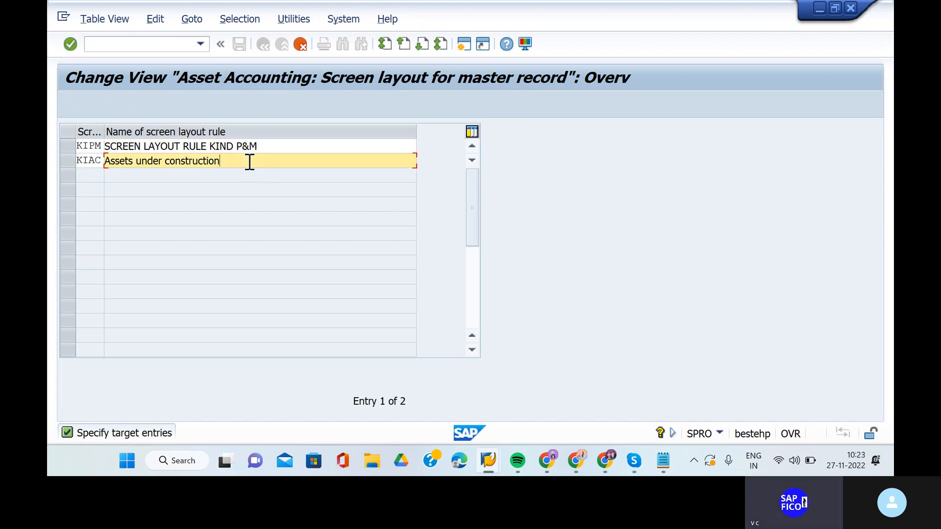
key(BackSpace)
key(BackSpace)
key(BackSpace)
key(BackSpace)
key(BackSpace)
key(BackSpace)
key(BackSpace)
key(BackSpace)
key(BackSpace)
key(BackSpace)
key(BackSpace)
key(BackSpace)
key(BackSpace)
key(BackSpace)
key(BackSpace)
key(BackSpace)
key(BackSpace)
key(BackSpace)
key(BackSpace)
key(BackSpace)
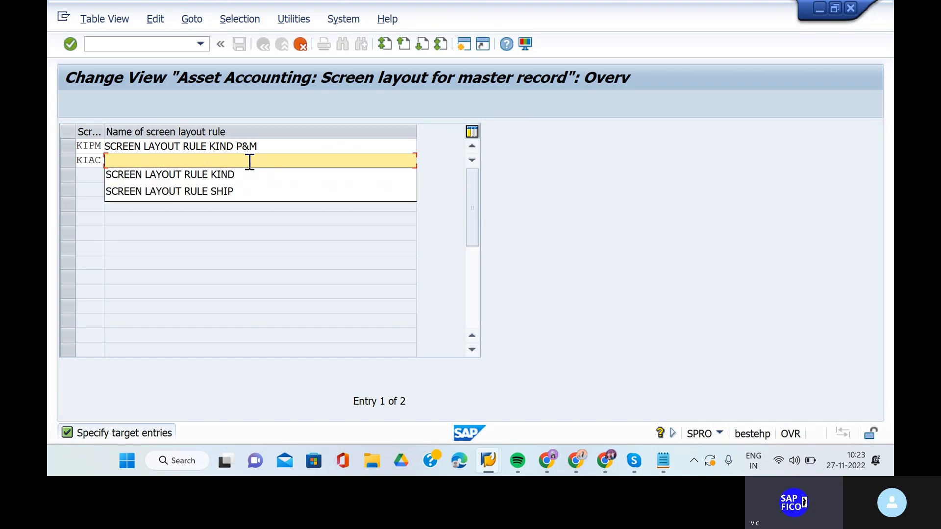
click(251, 177)
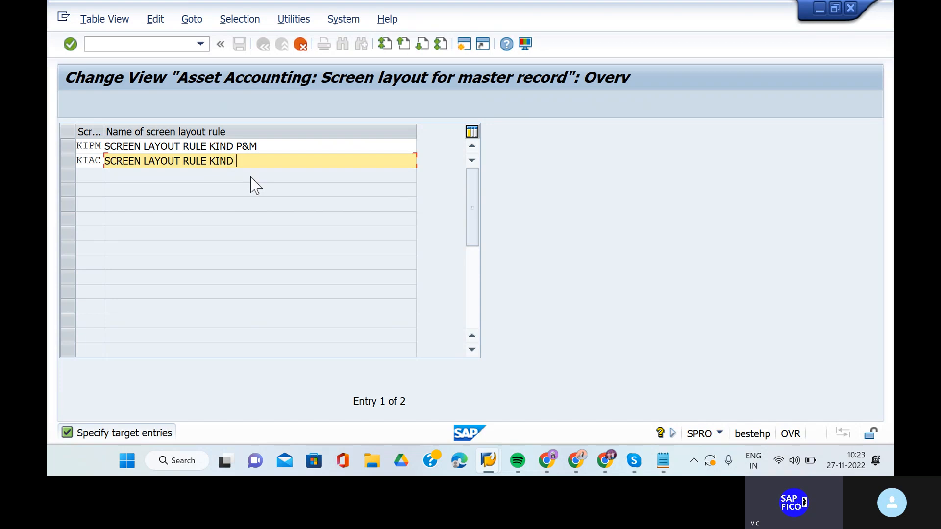
text(AUC)
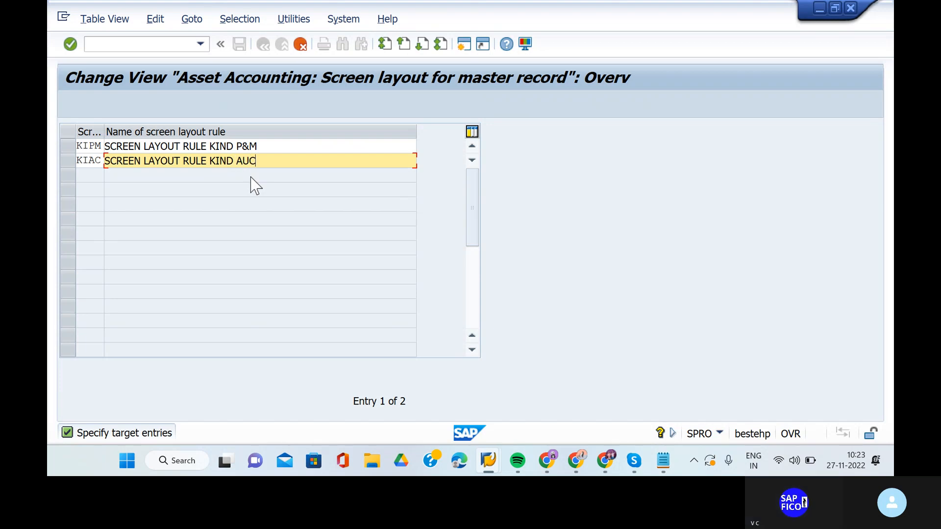
Confirm the two copied screen layout rules and save them under the proposed customizing request.
key(Return)
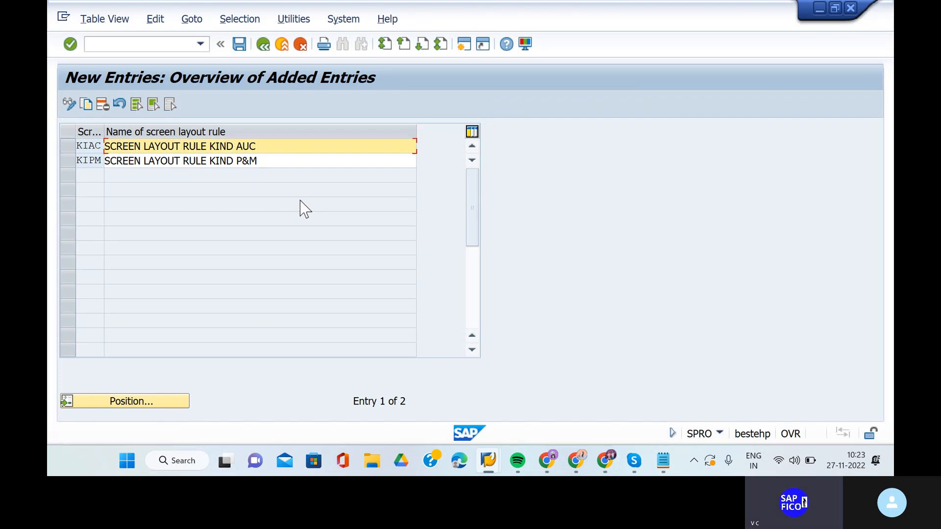
click(240, 46)
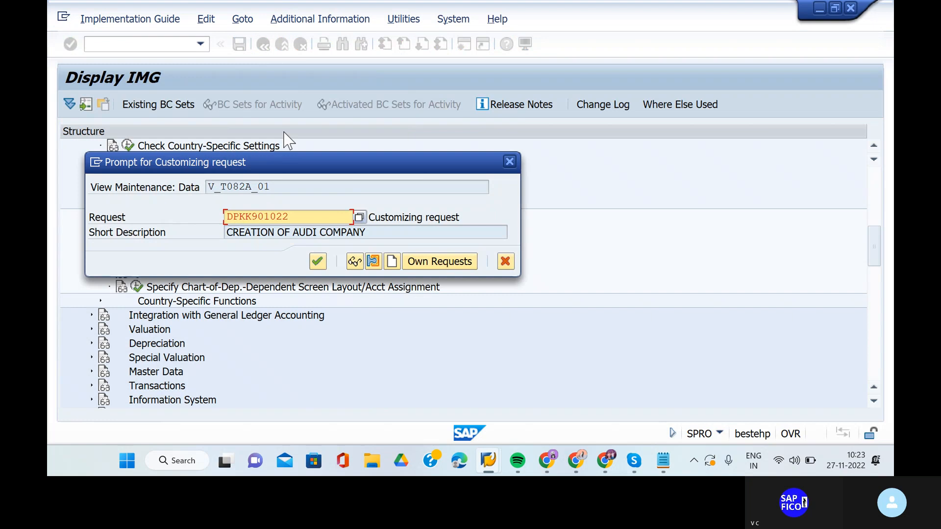
click(317, 261)
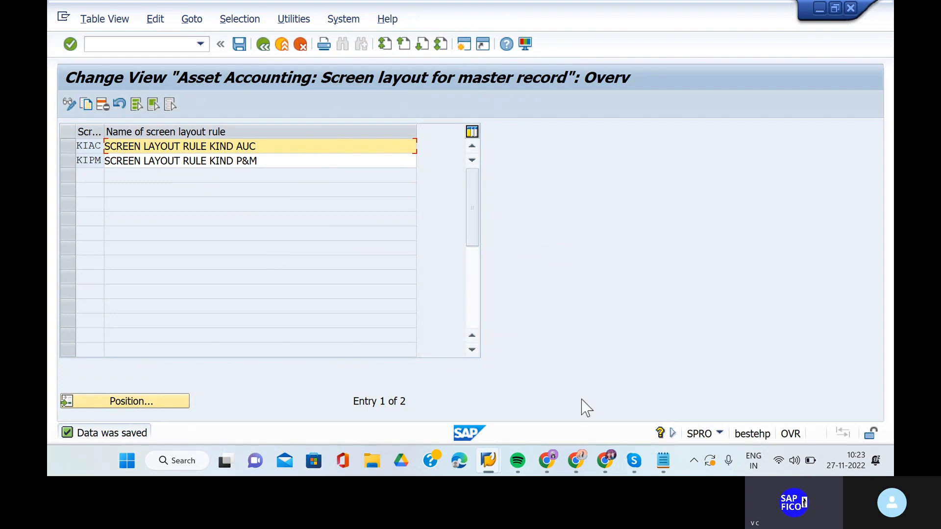
Switch to the Notepad notes and append "-- KI" to configuration step 5, Create Screen Layout Rules.
click(662, 463)
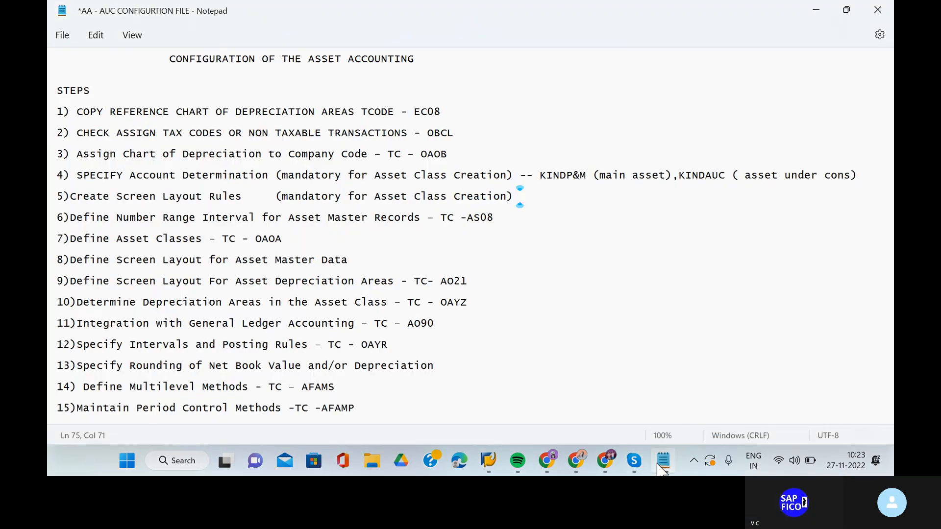
click(525, 197)
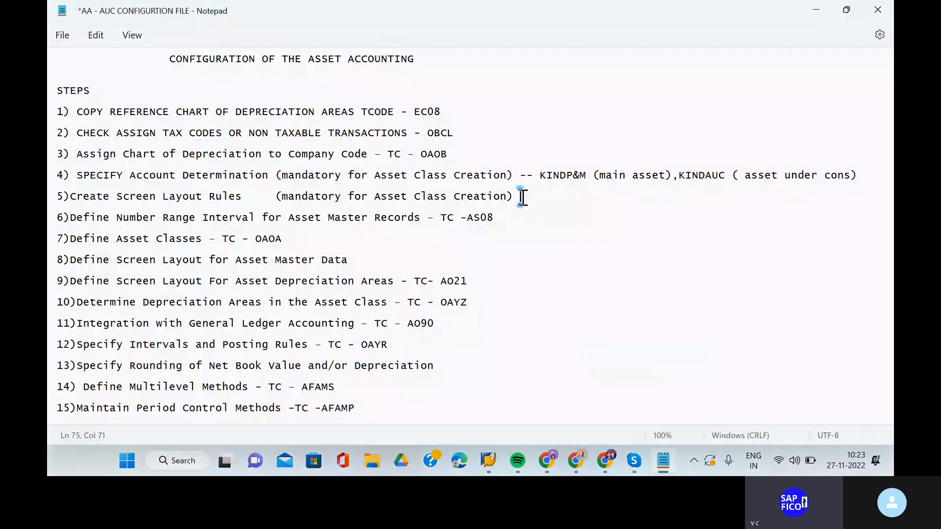
text(--)
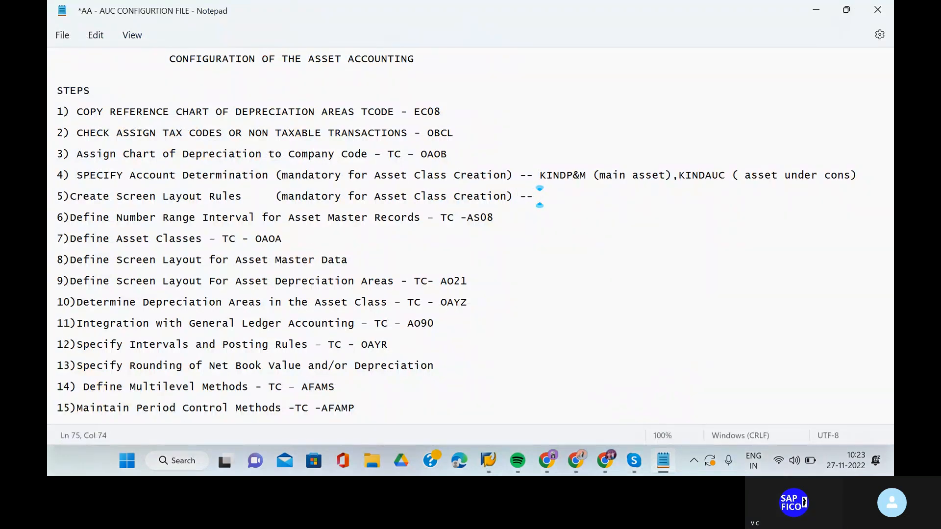
text( KI)
Switch back to SAP and copy the keys and names of both new screen layout rules to the clipboard.
mouse_move(489, 461)
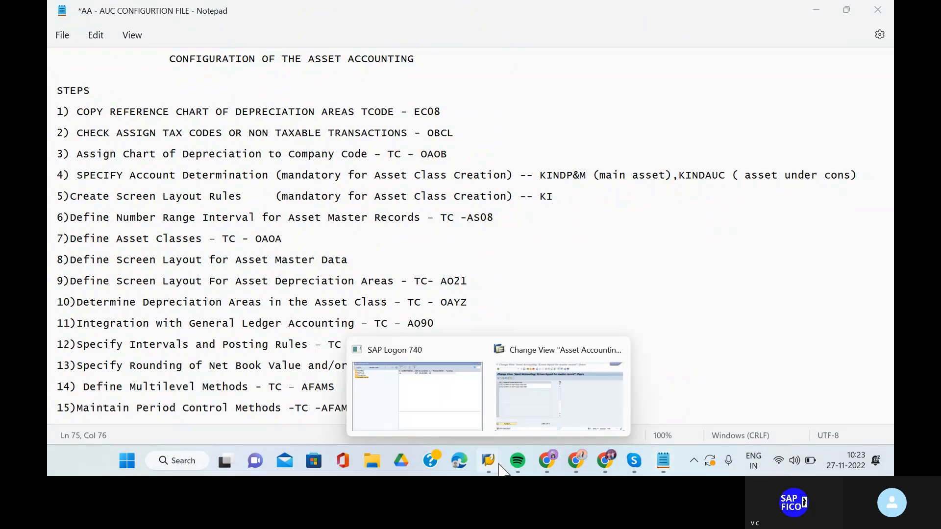
click(520, 419)
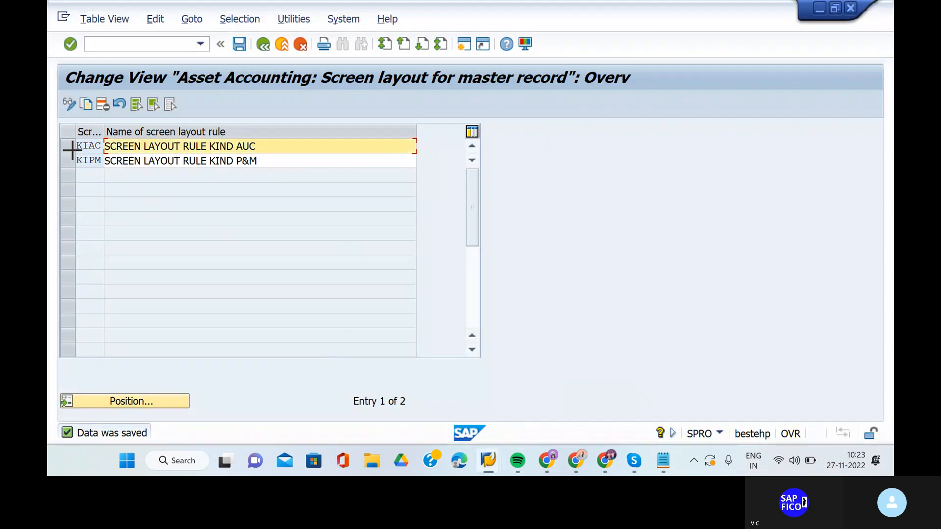
drag(74, 145, 218, 180)
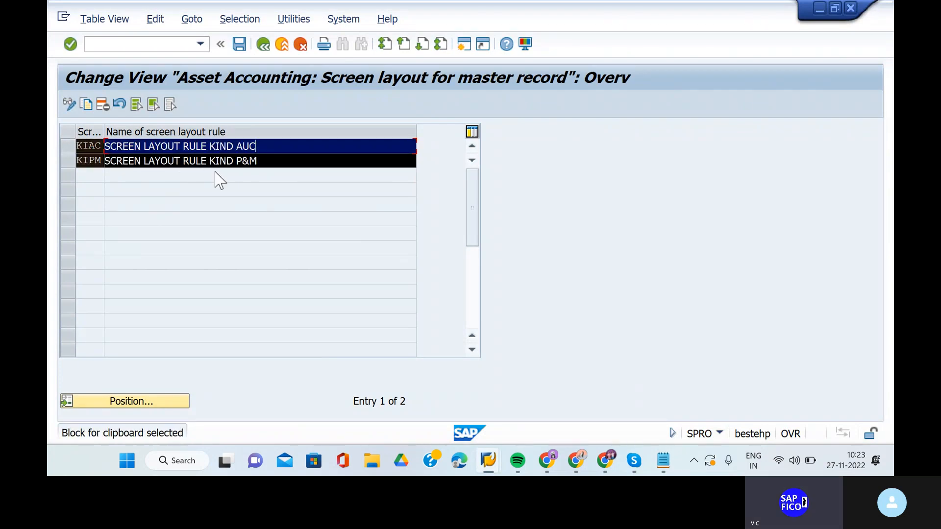
key(ctrl+c)
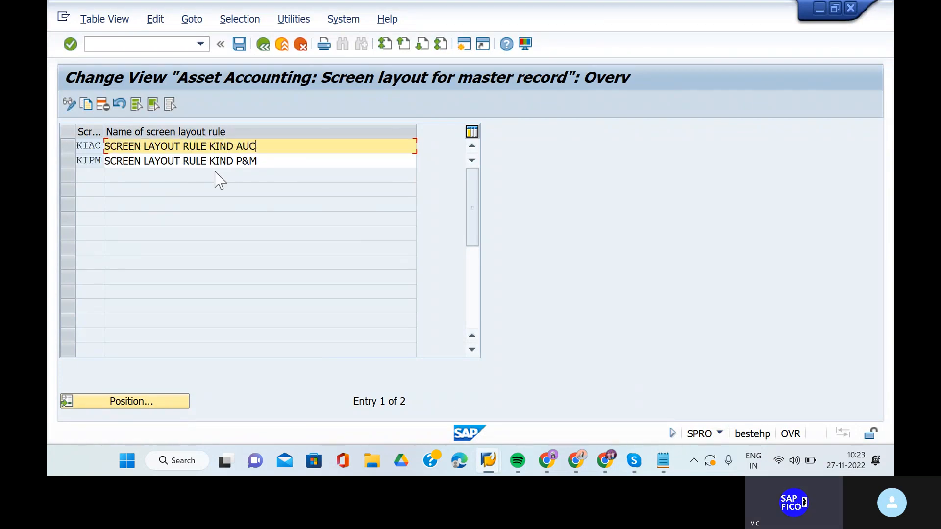
Return to the Notepad notes and replace KI at the end of step 5 with the copied KIAC and KIPM rule entries.
click(663, 461)
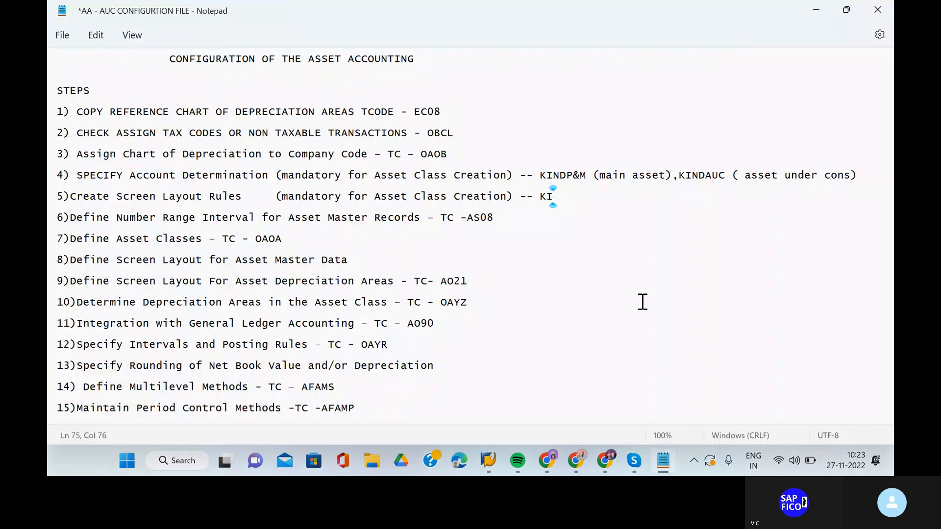
key(BackSpace)
key(BackSpace)
key(ctrl+v)
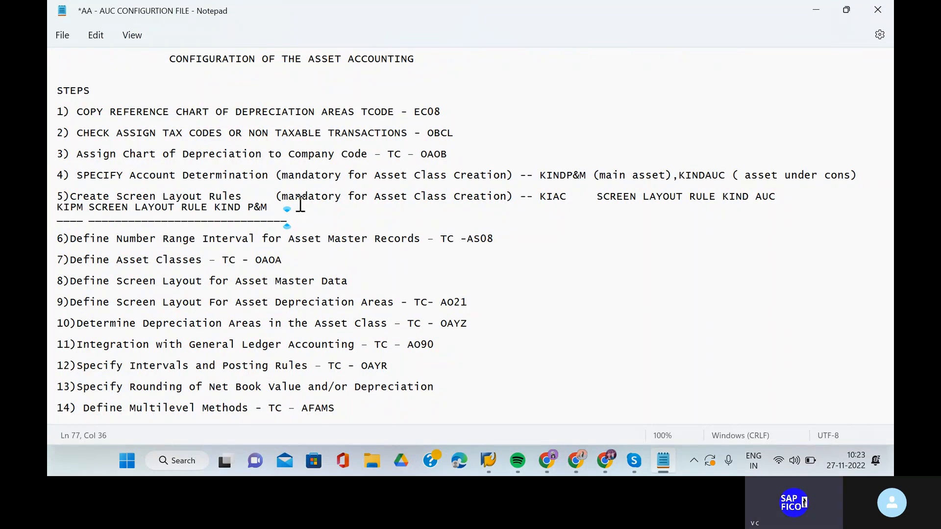
Delete the pasted KIPM rule entry and the underscore line beneath configuration step 5 in the notes.
key(BackSpace)
key(BackSpace)
key(BackSpace)
key(BackSpace)
key(BackSpace)
key(BackSpace)
key(BackSpace)
key(BackSpace)
key(BackSpace)
key(BackSpace)
key(BackSpace)
key(BackSpace)
key(BackSpace)
key(BackSpace)
key(BackSpace)
key(BackSpace)
key(BackSpace)
key(BackSpace)
key(BackSpace)
key(BackSpace)
key(BackSpace)
key(BackSpace)
key(BackSpace)
key(BackSpace)
key(BackSpace)
key(BackSpace)
key(BackSpace)
key(BackSpace)
key(BackSpace)
key(BackSpace)
key(BackSpace)
key(BackSpace)
key(BackSpace)
key(BackSpace)
key(BackSpace)
key(BackSpace)
key(BackSpace)
key(BackSpace)
key(BackSpace)
key(BackSpace)
key(BackSpace)
key(BackSpace)
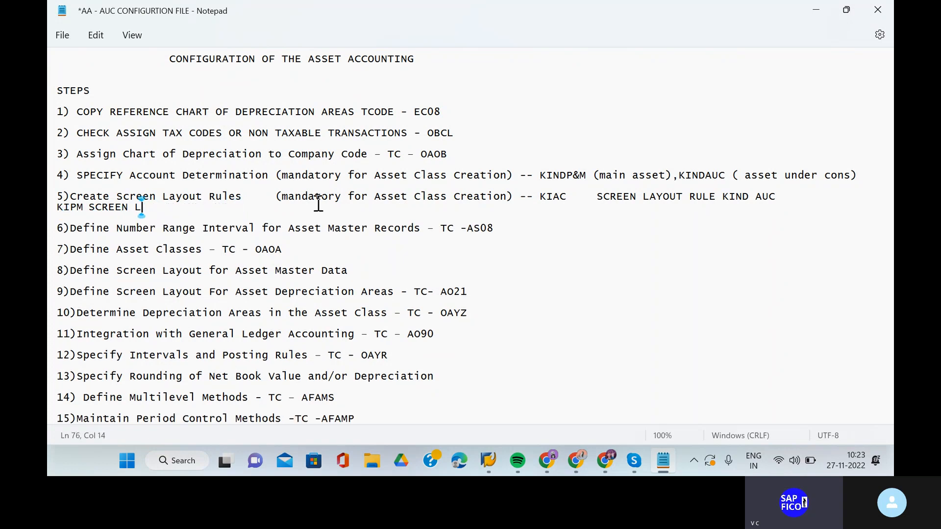
key(BackSpace)
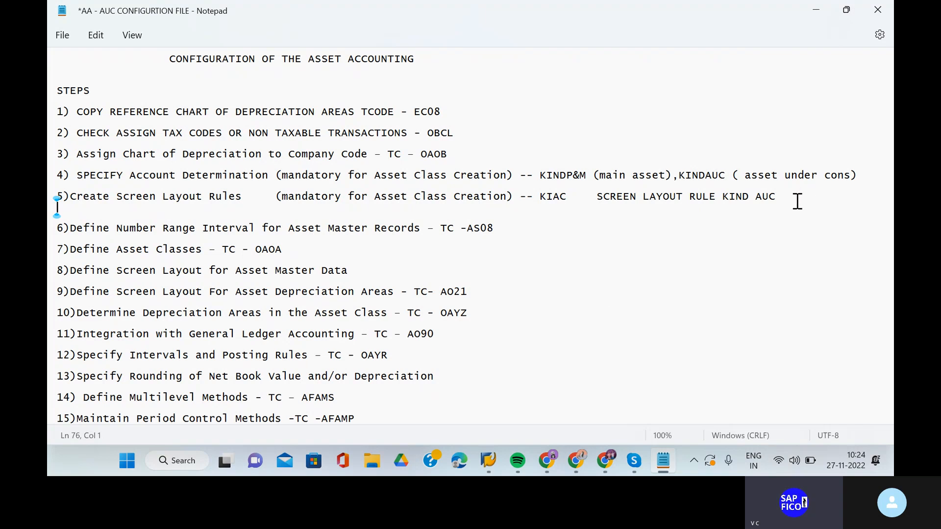
Remove the pasted KIAC rule entry from the end of step 5, keeping the double dash.
click(777, 197)
key(BackSpace)
key(BackSpace)
key(BackSpace)
key(BackSpace)
key(BackSpace)
key(BackSpace)
key(BackSpace)
key(BackSpace)
key(BackSpace)
key(BackSpace)
key(BackSpace)
key(BackSpace)
key(BackSpace)
key(BackSpace)
key(BackSpace)
key(BackSpace)
key(BackSpace)
key(BackSpace)
key(BackSpace)
key(BackSpace)
key(BackSpace)
key(BackSpace)
key(BackSpace)
key(BackSpace)
key(BackSpace)
key(BackSpace)
key(BackSpace)
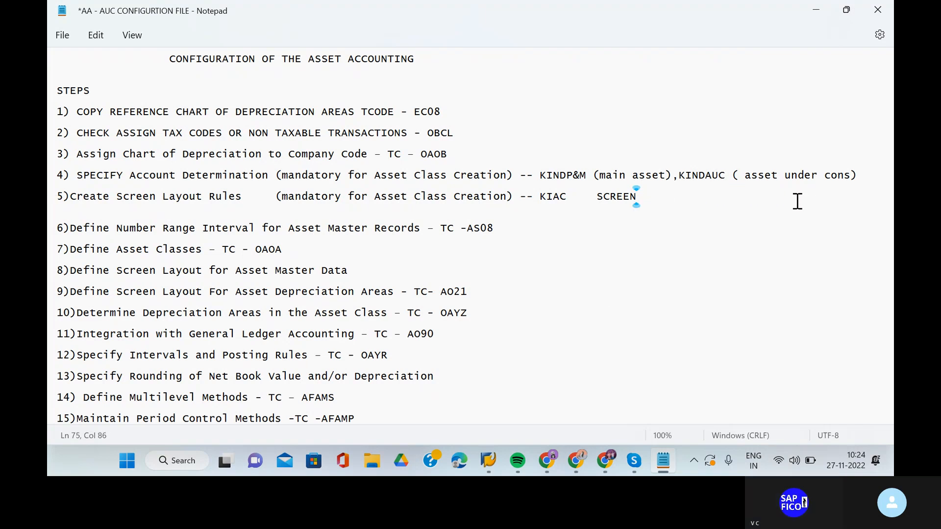
text(C)
key(BackSpace)
key(BackSpace)
key(BackSpace)
key(BackSpace)
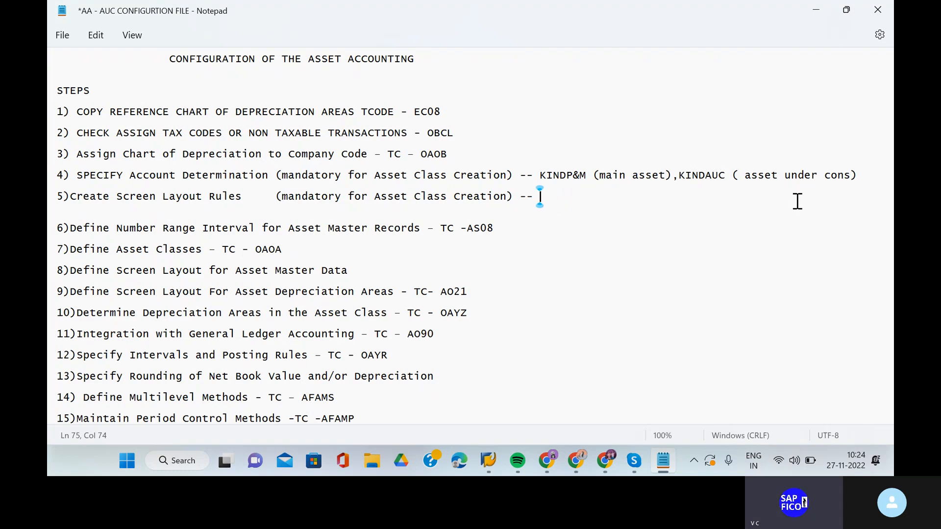
Complete step 5 after the double dash with "KIPM ( MAIN ASSET), KIAC (ASSET UNDER CONS)".
text(KIPM)
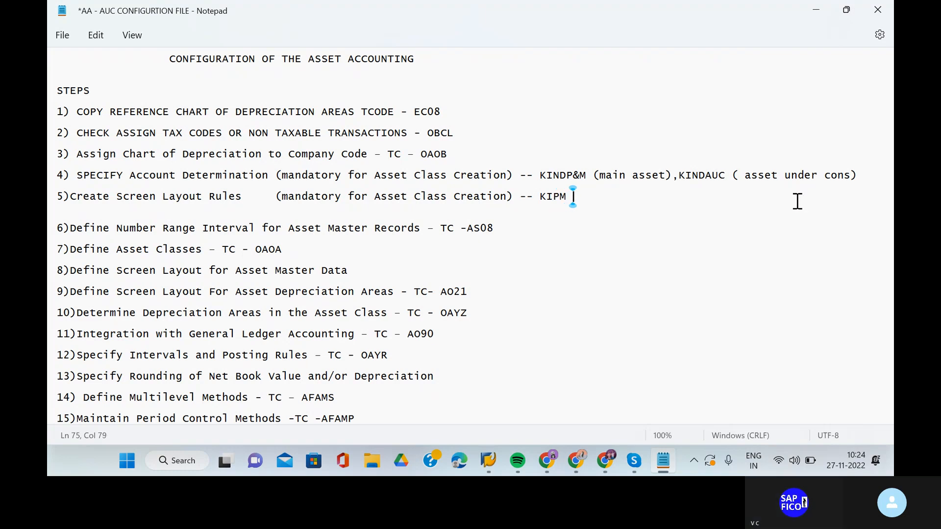
text( ( MIAN)
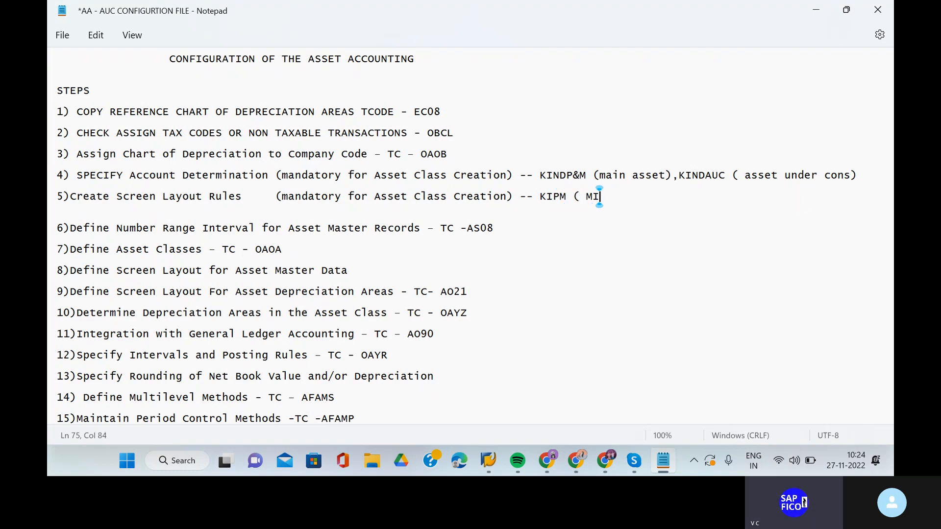
key(BackSpace)
key(BackSpace)
key(BackSpace)
text(AIN ASSET)
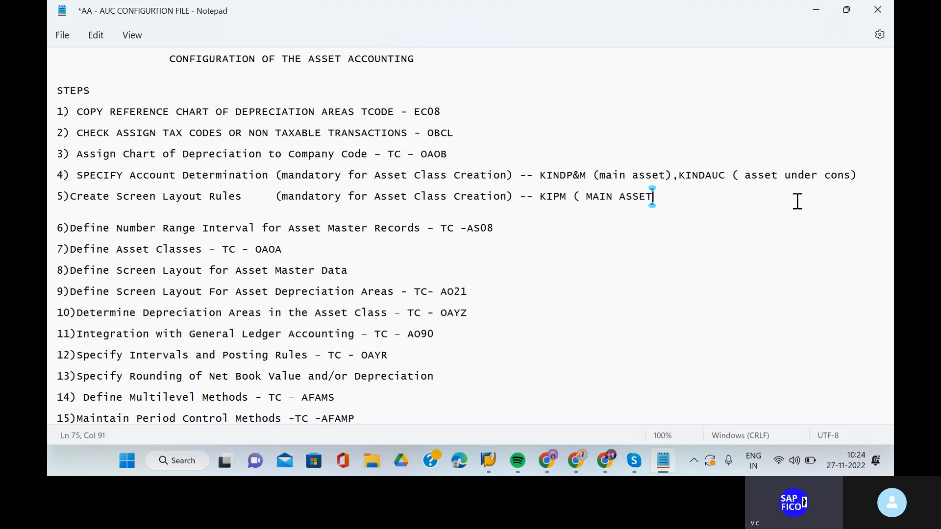
text(), KIAC)
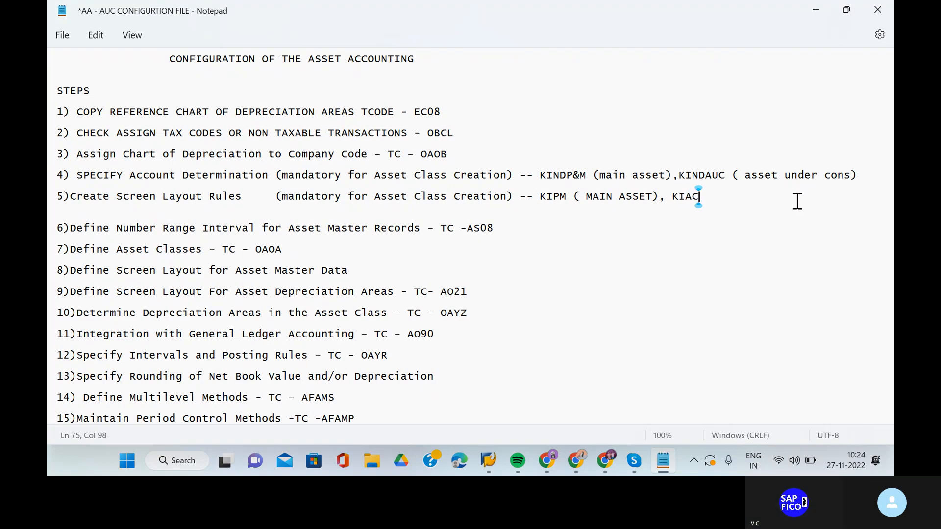
text( ()
key(BackSpace)
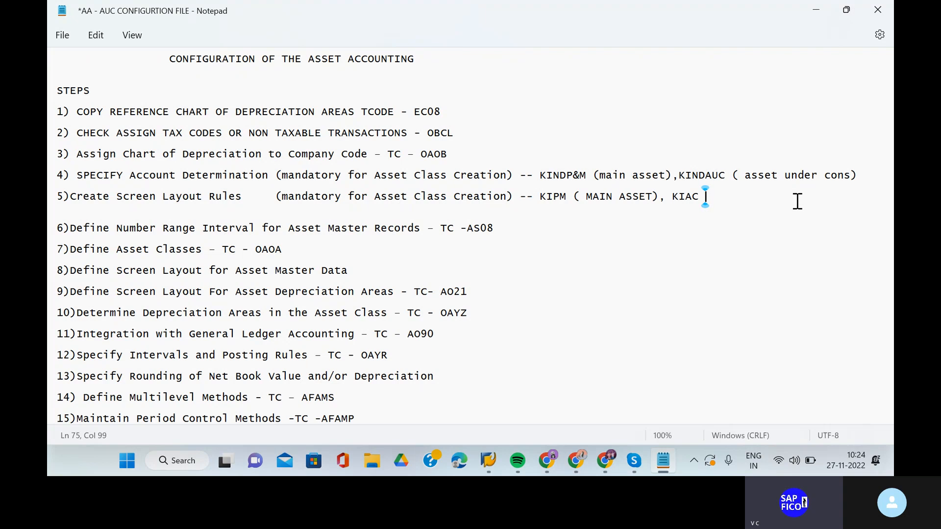
text((ASSET UNDE)
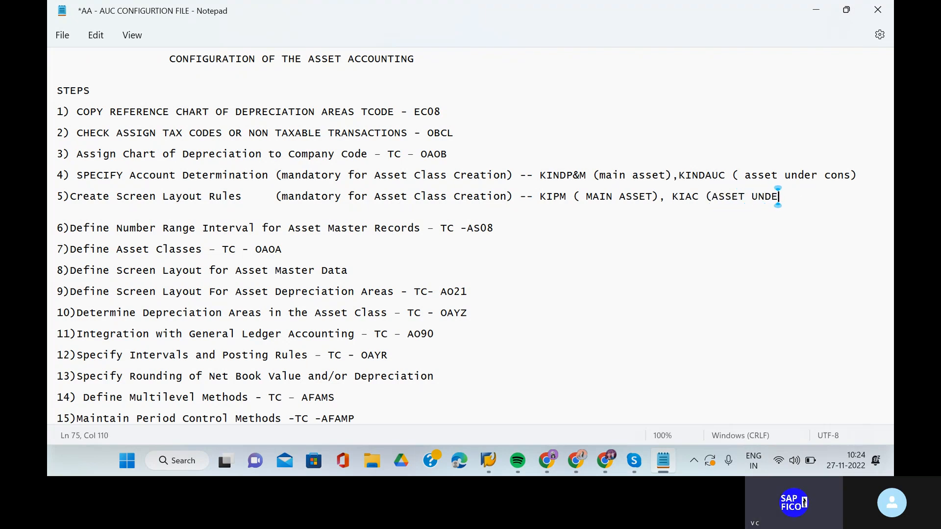
text(R CONS))
Switch to the SAP session and start transaction AS08 for the asset number ranges of step 6.
click(501, 231)
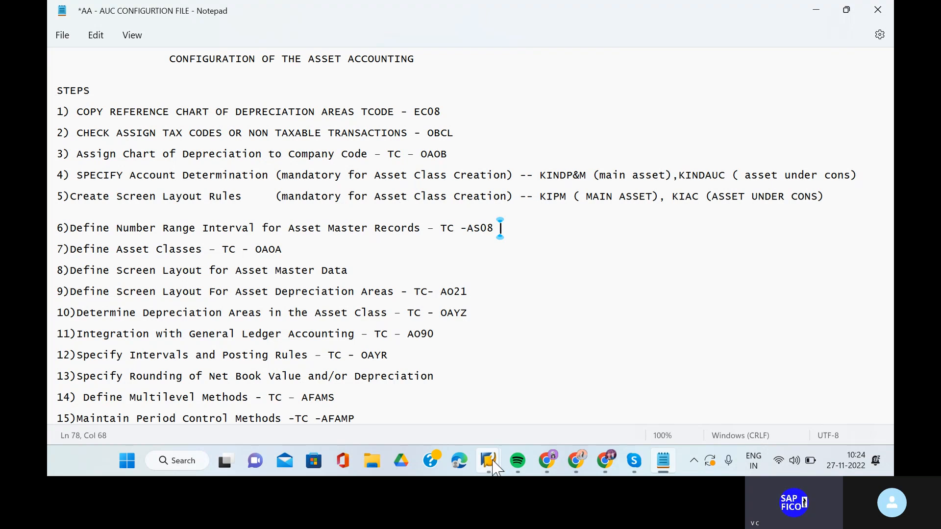
mouse_move(492, 466)
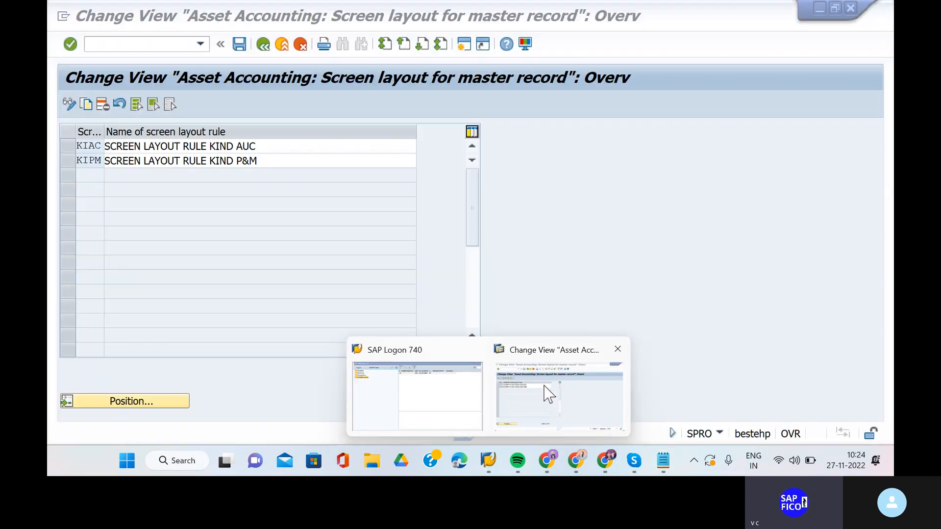
click(543, 388)
click(143, 44)
text(A)
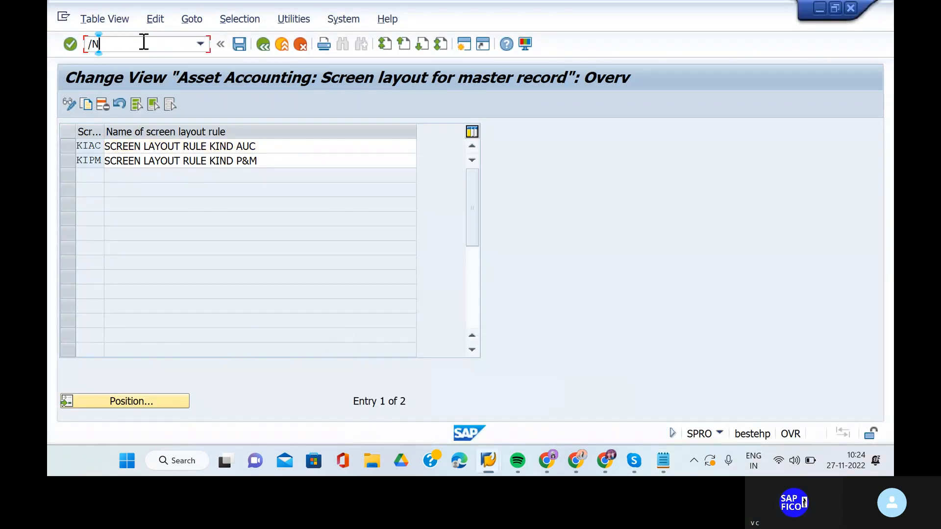
text(S08)
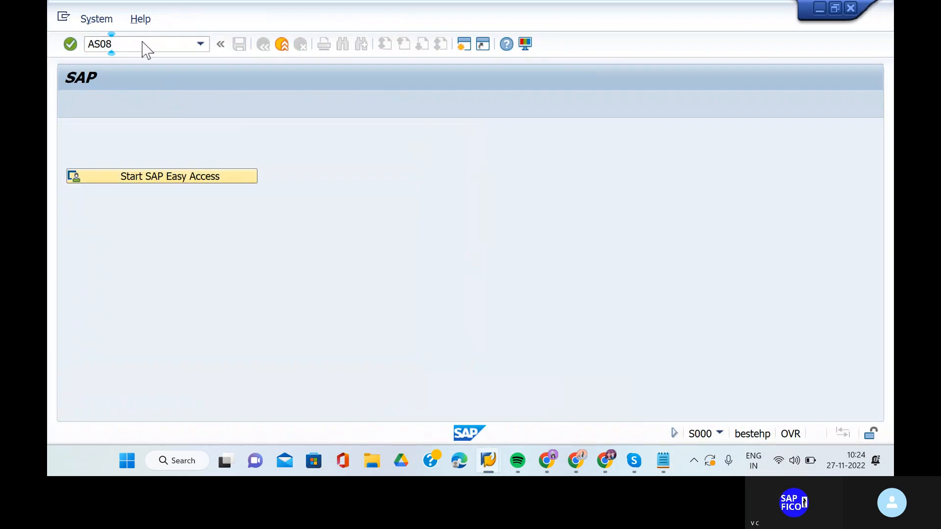
key(Return)
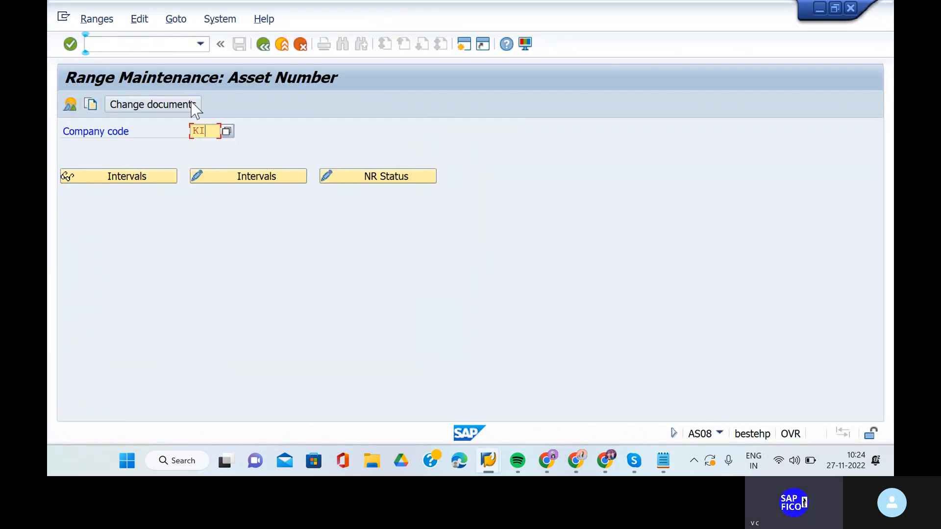
Open the asset number intervals of company code KIND for editing and enter 01 as the first interval's number.
text(KIND)
click(240, 180)
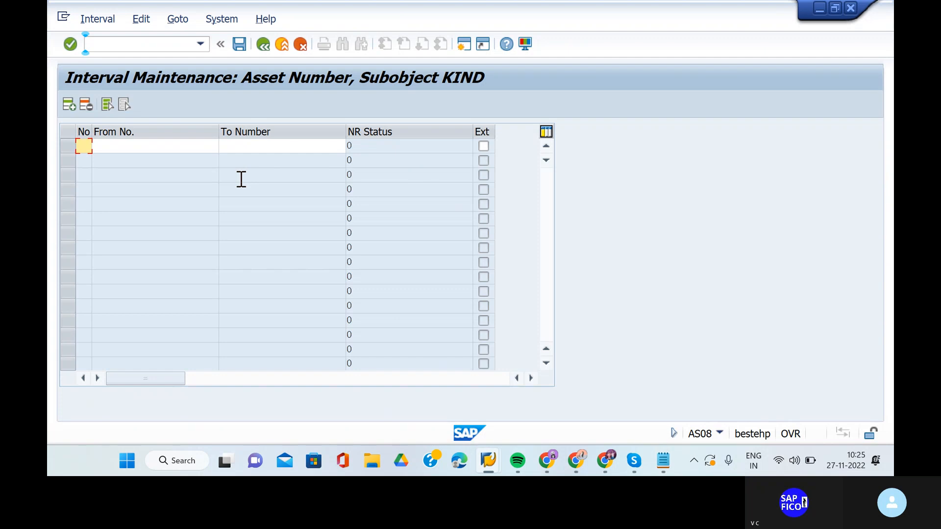
text(01)
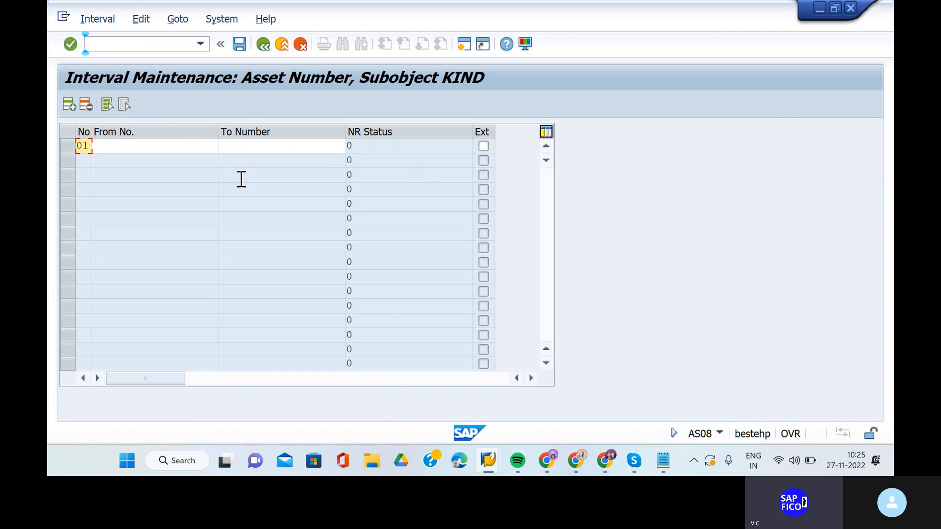
Set number range interval 01 to run from 1 to 100.
click(148, 145)
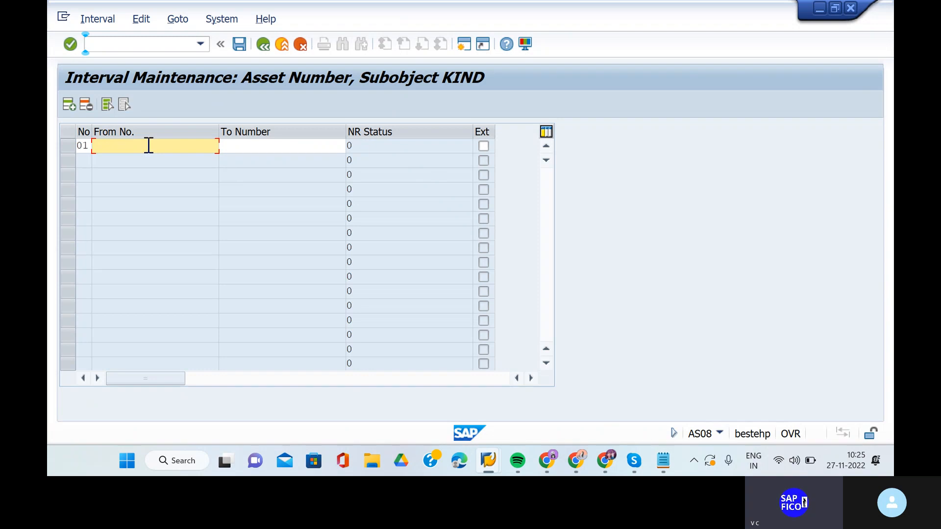
click(258, 144)
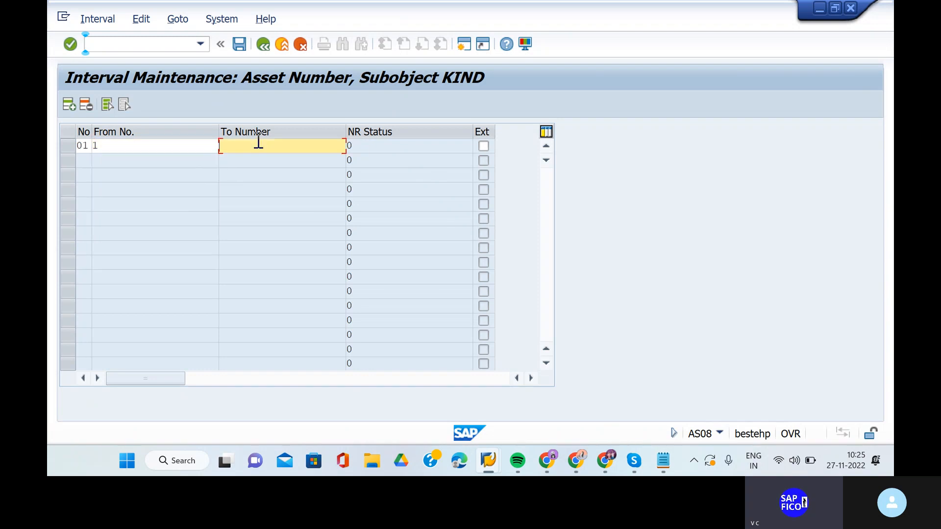
text(100)
key(Return)
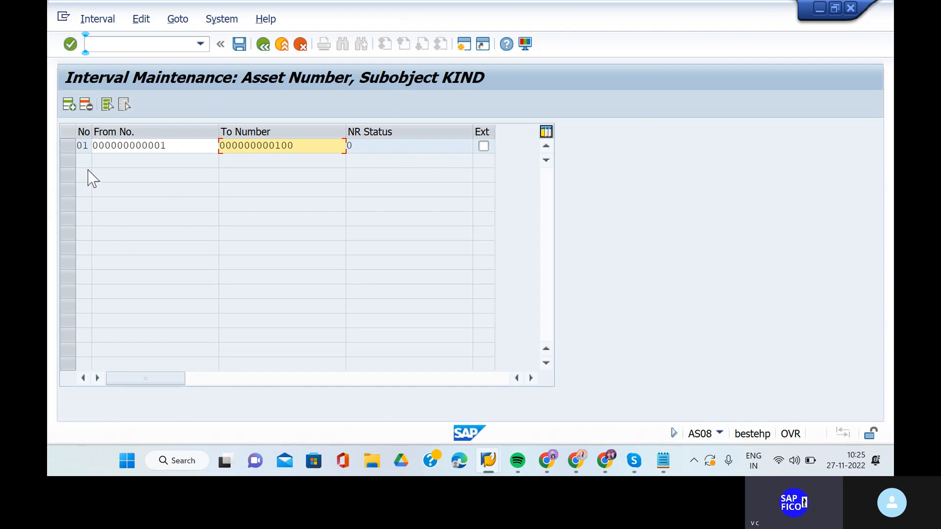
Insert interval 02 running from 101 to 200, and save the number range intervals, accepting the transport notice.
click(69, 104)
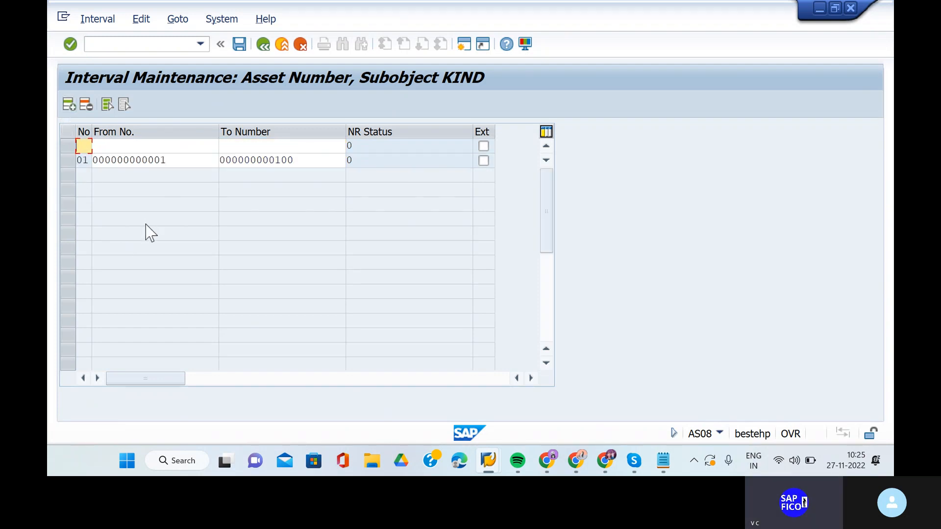
text(02)
click(148, 146)
text(100)
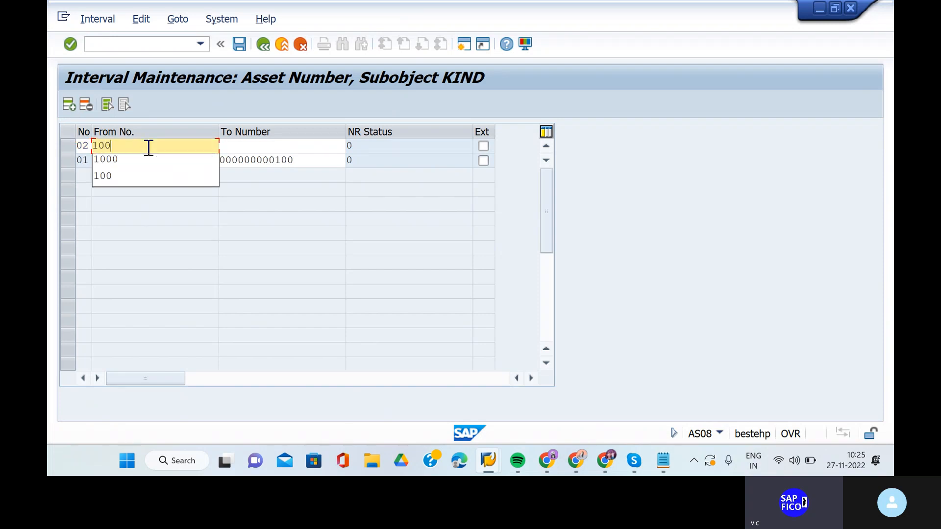
key(BackSpace)
text(1)
click(248, 146)
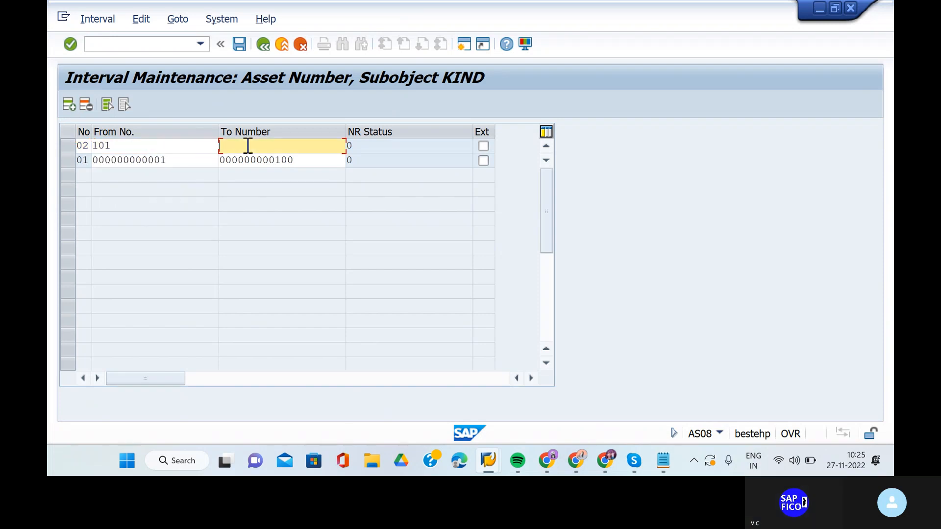
text(200)
key(Return)
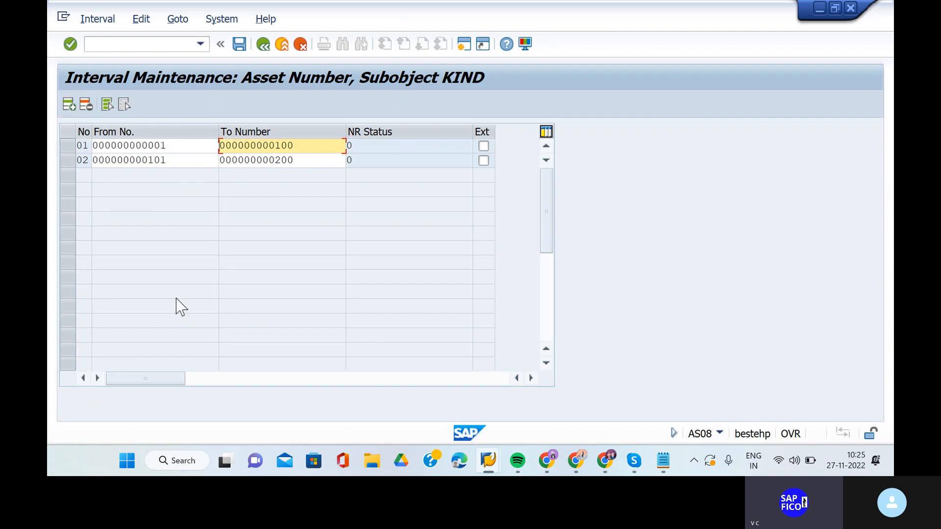
click(240, 46)
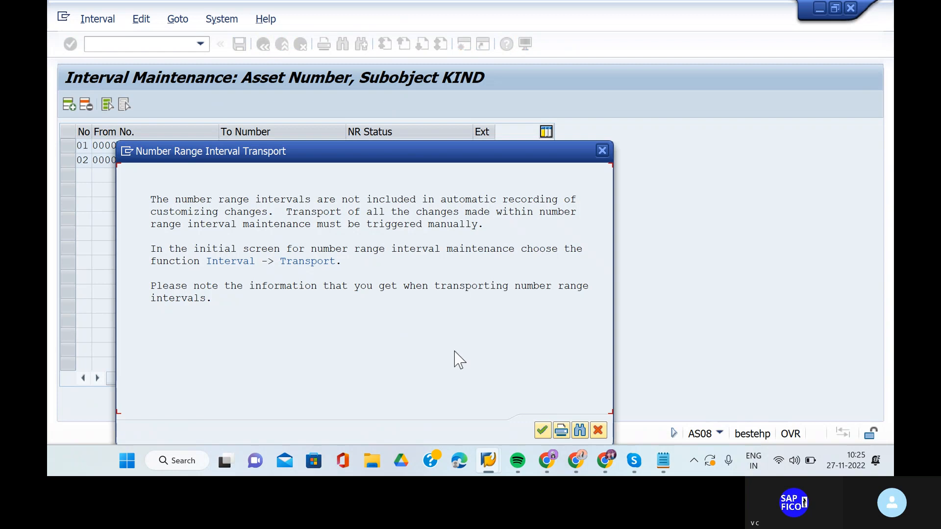
click(541, 430)
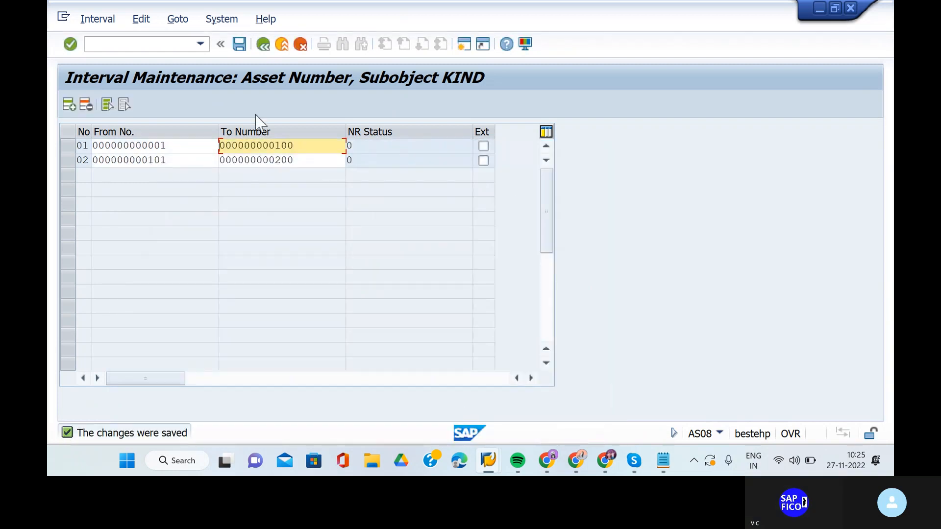
Switch to Notepad and append "-- 01( MAIN ASSET) , 02( ASSET UND CON)" to item 6 on number range intervals.
click(656, 459)
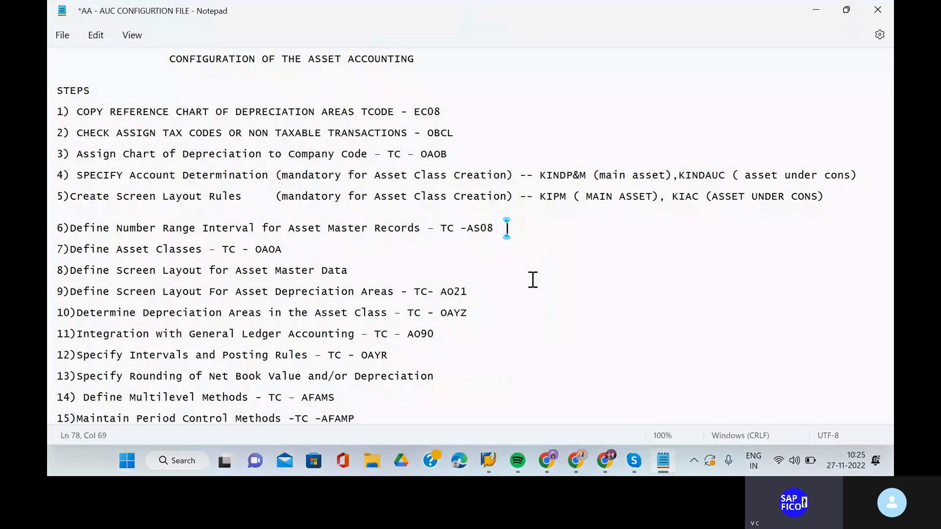
text(-- 01( )
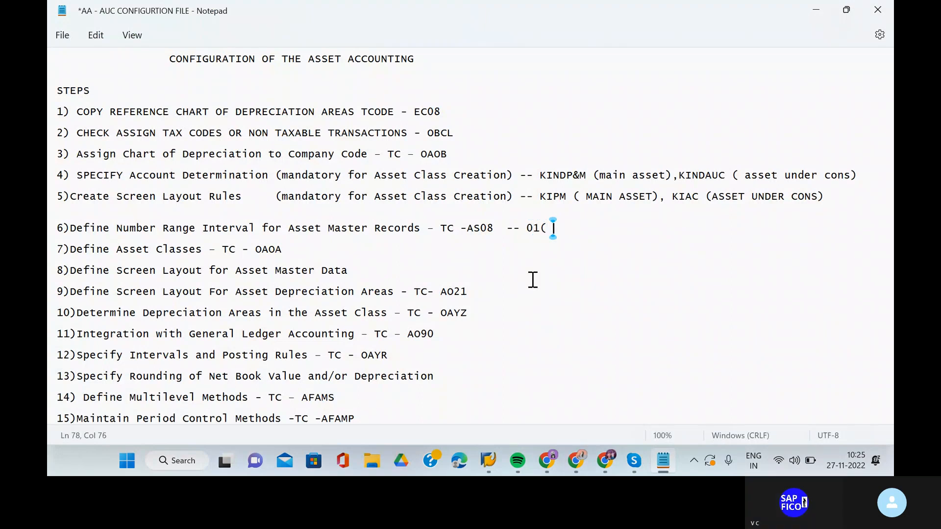
text(MAIN ASSET) )
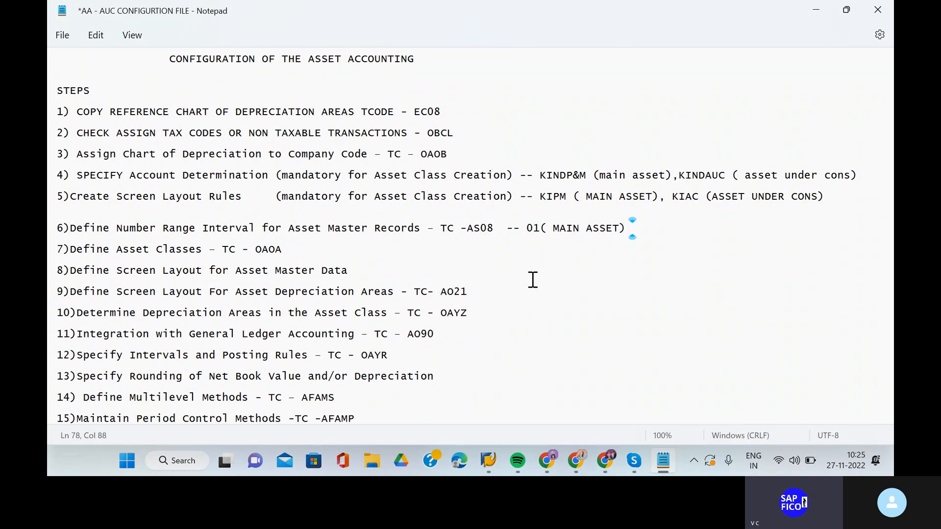
text(, 02( ASSET UDN)
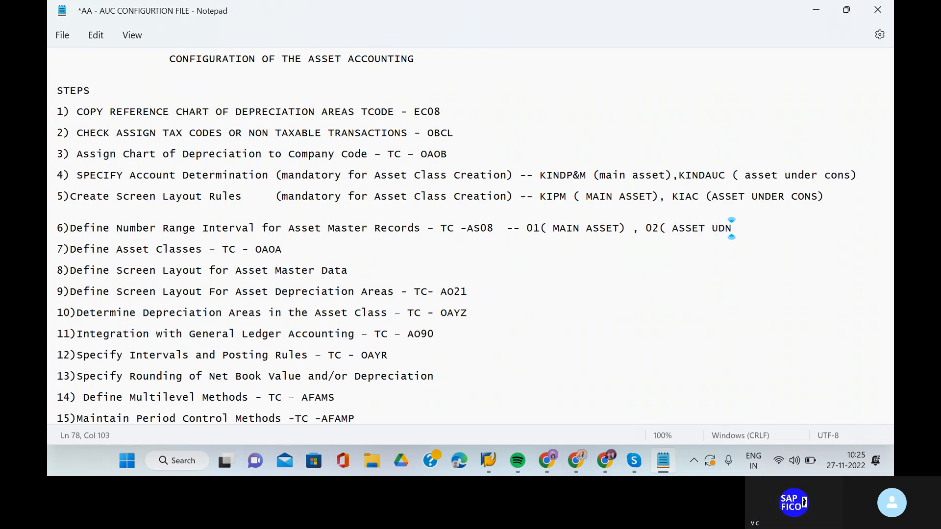
key(BackSpace)
key(BackSpace)
text(ND CON))
click(313, 251)
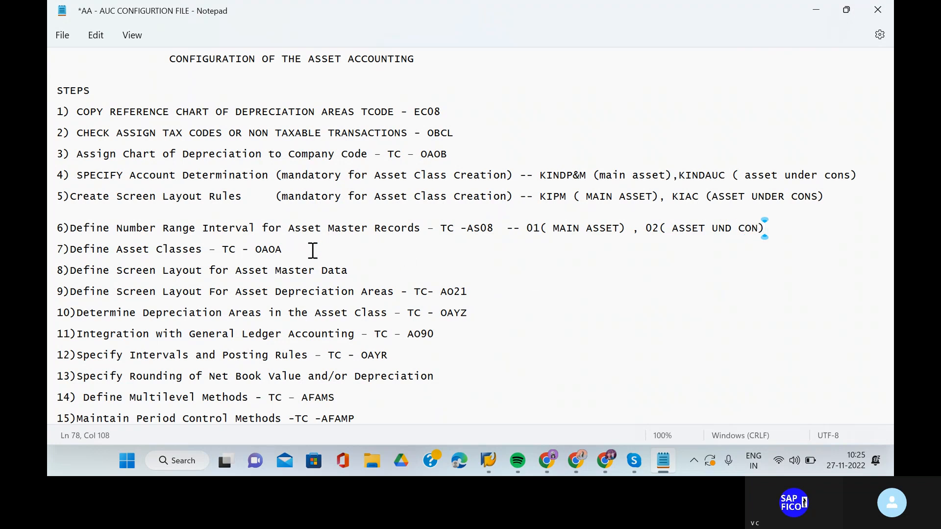
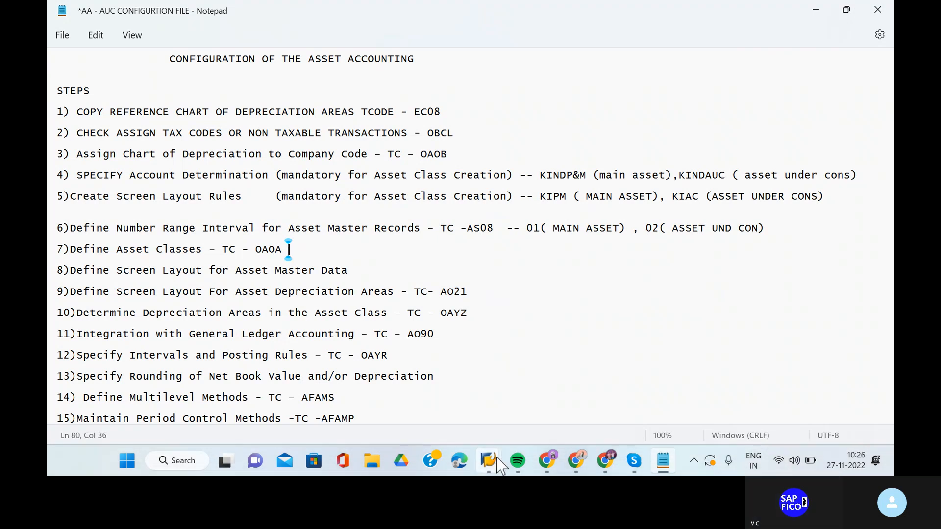
Switch to SAP and go to the asset class overview with transaction code /NOAOA.
mouse_move(490, 463)
click(526, 413)
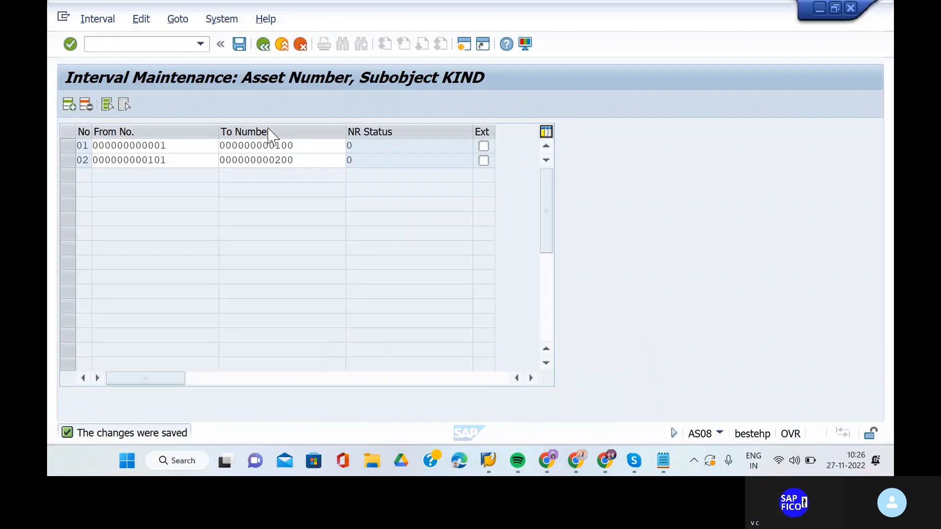
click(101, 44)
text(/N)
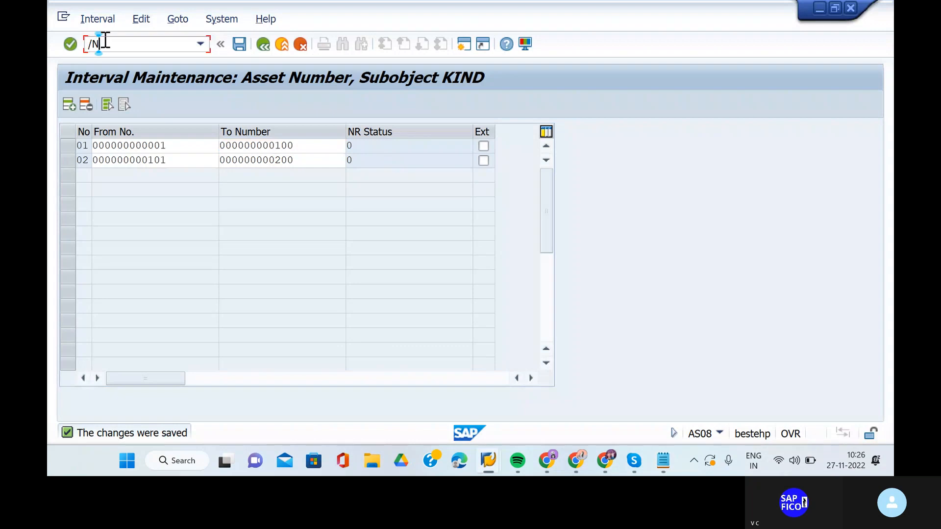
text(OAOA)
key(Return)
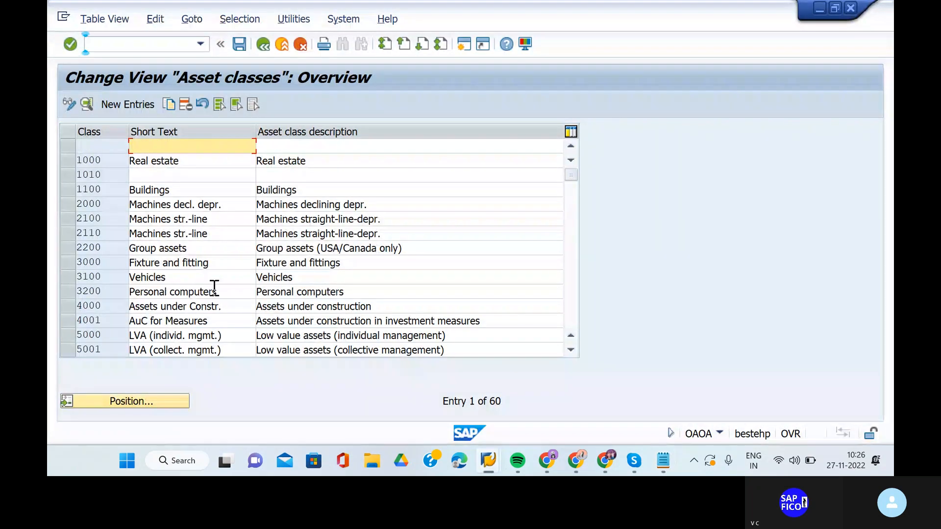
Start a new asset class entry and set its asset class code to KIND_PM.
scroll(215, 287, down, 9)
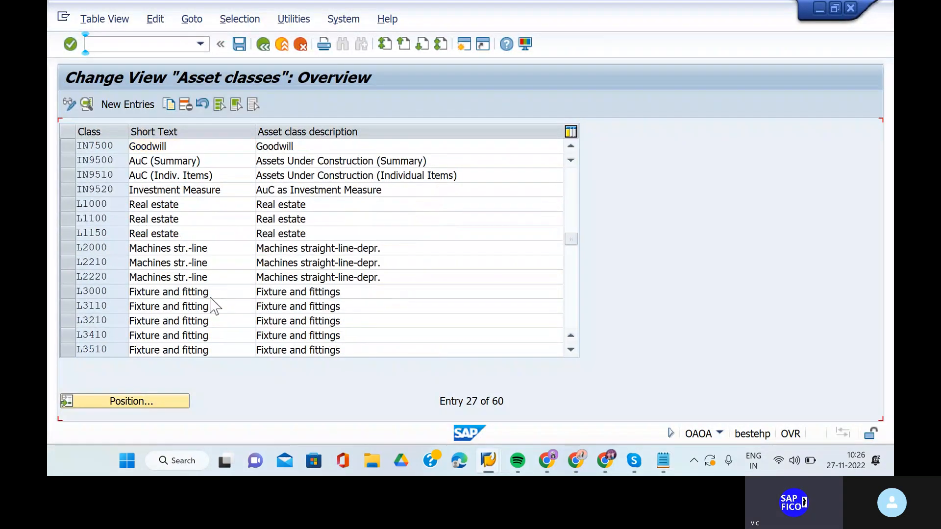
scroll(210, 301, up, 2)
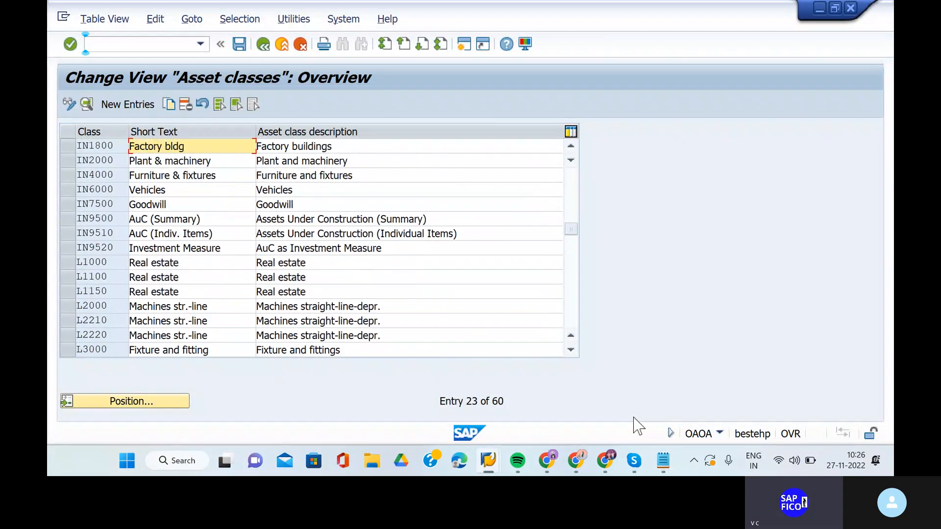
click(128, 104)
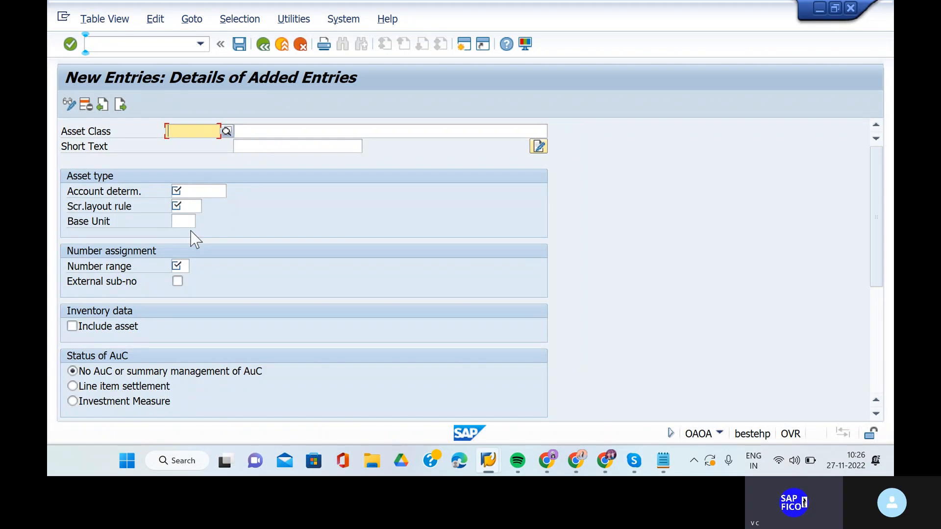
text(K)
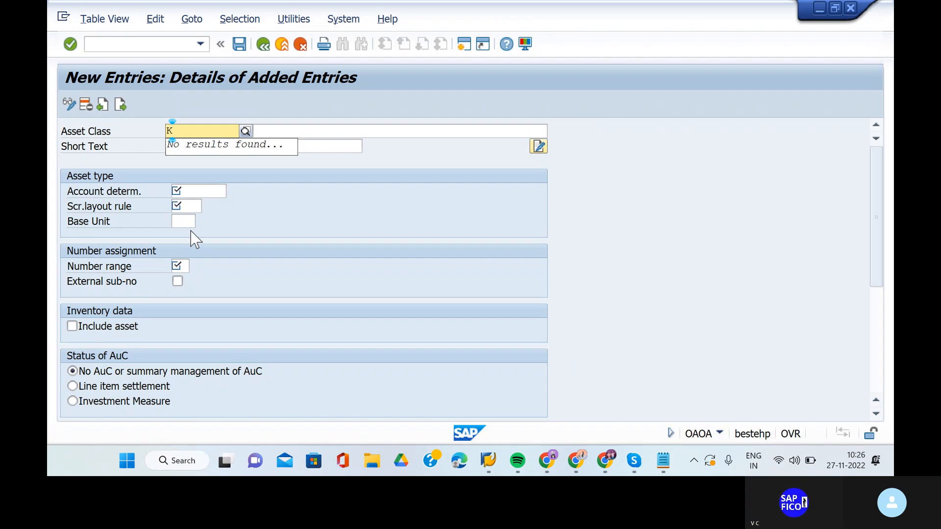
key(BackSpace)
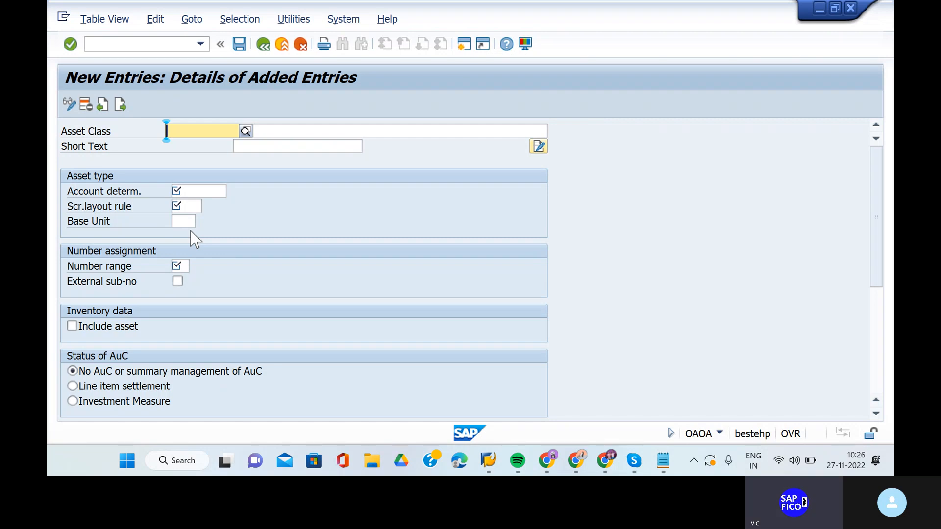
text(K)
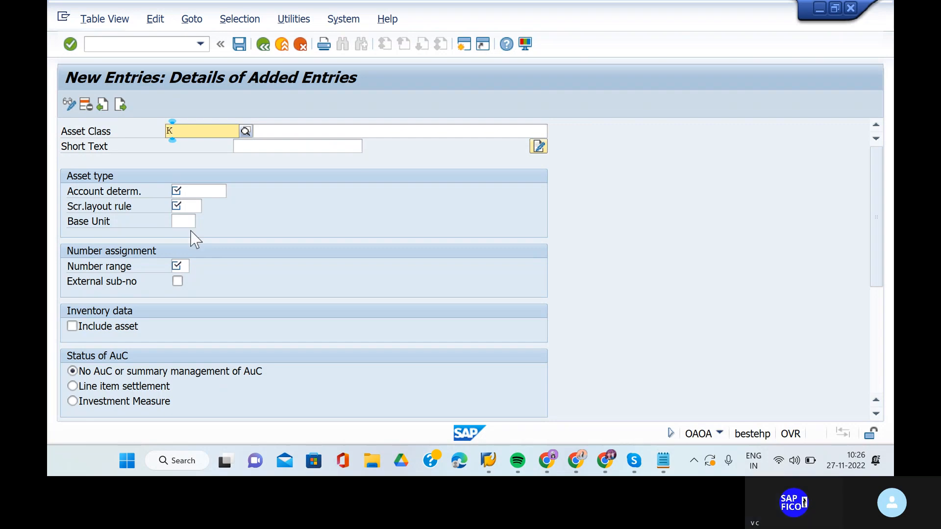
text(INDP)
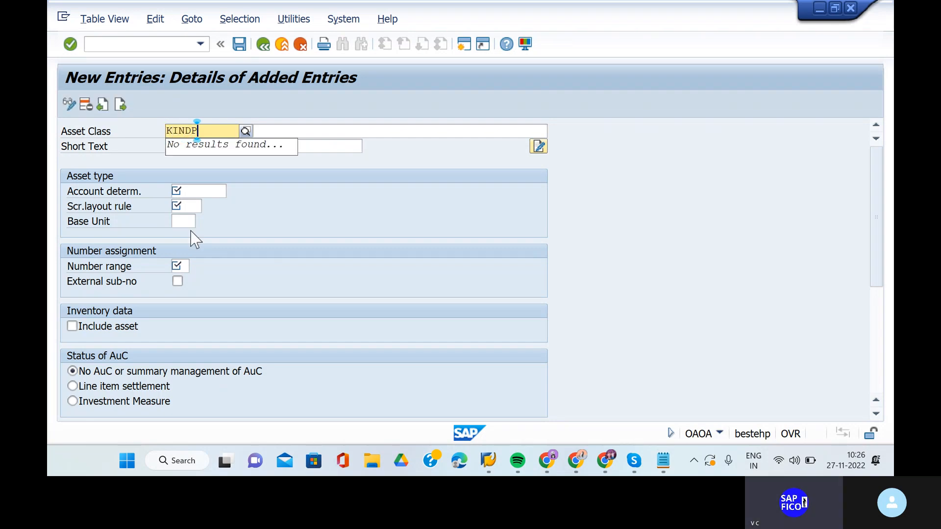
key(BackSpace)
text(_P&M)
key(BackSpace)
key(BackSpace)
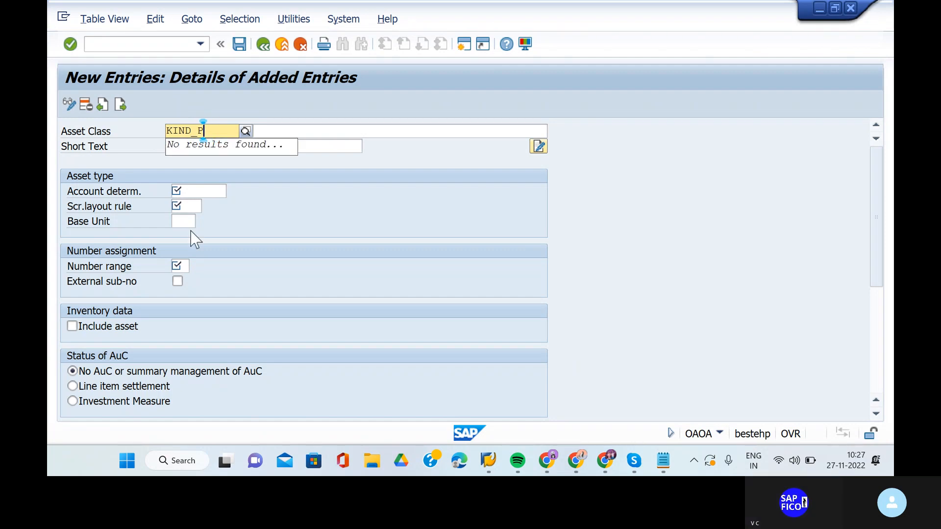
text(m)
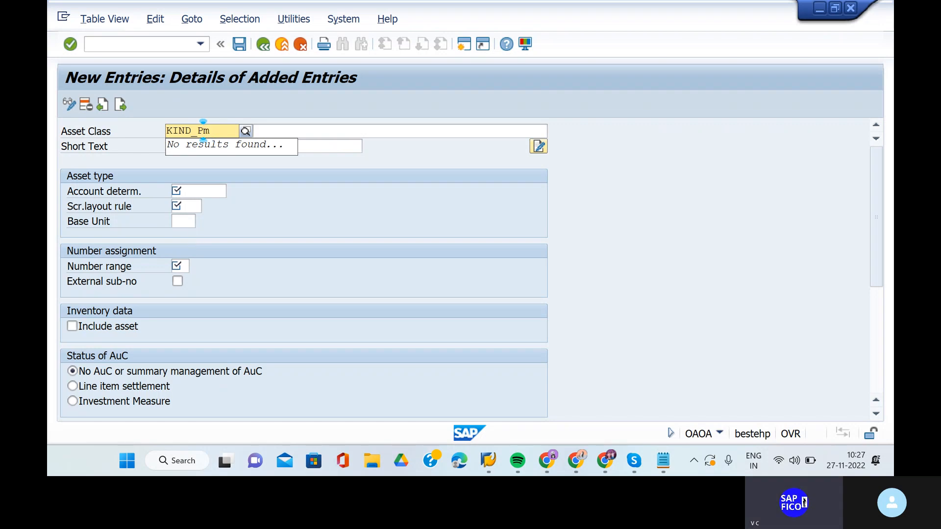
key(BackSpace)
text(M)
Enter "PLANT AND MACHINERY ASSET CLASS" as the description of asset class KIND_PM.
click(291, 131)
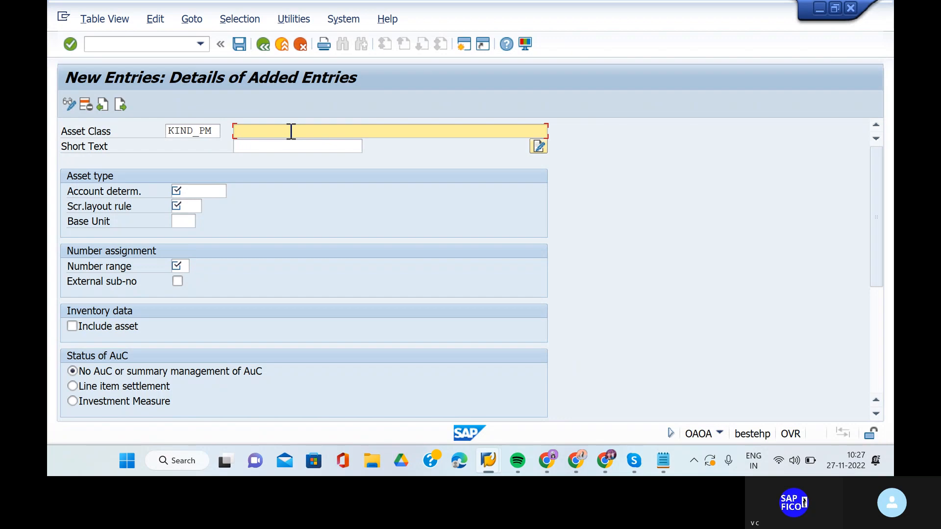
text(KIN)
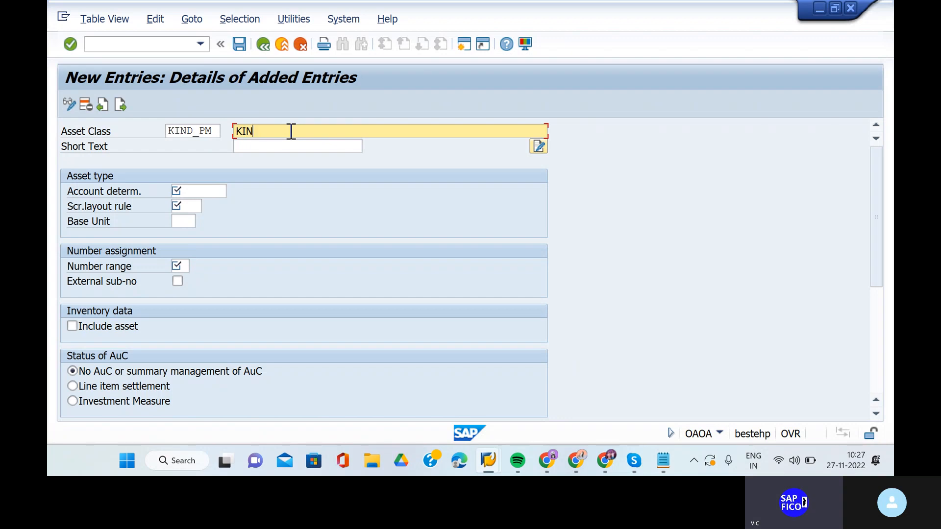
key(BackSpace)
key(BackSpace)
key(BackSpace)
text(PLANT AND MACHINERY ASS)
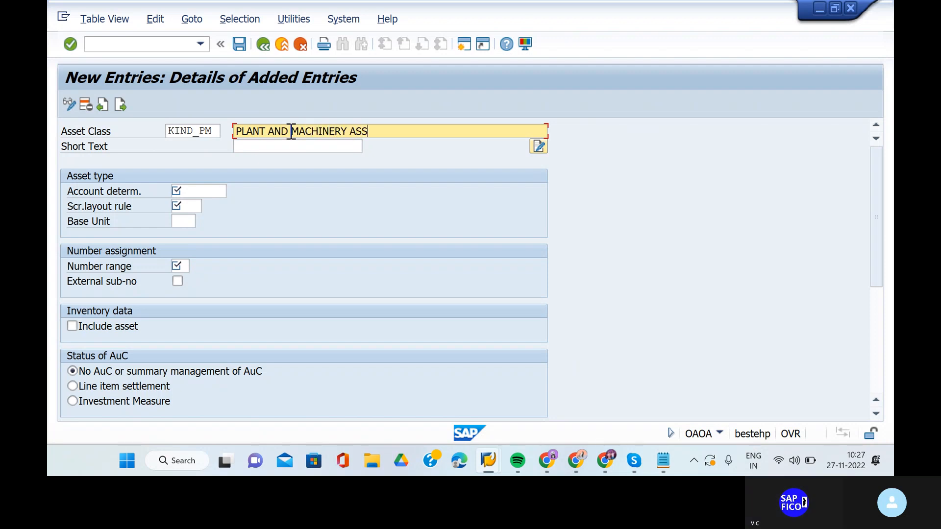
text(SET)
key(BackSpace)
text(E)
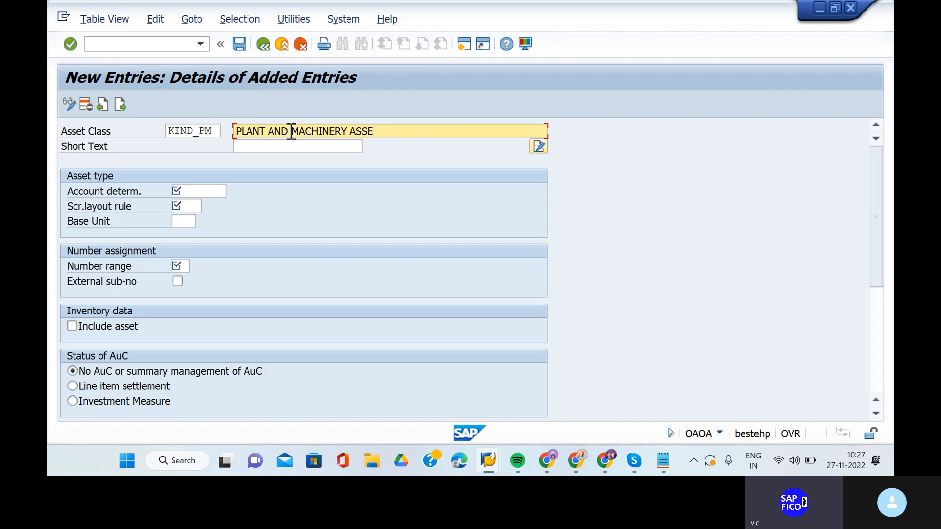
text(T CLASS)
Switch to Notepad and append "--- KIND_PM (MAIN ASSET)," to item 7 on defining asset classes.
click(663, 462)
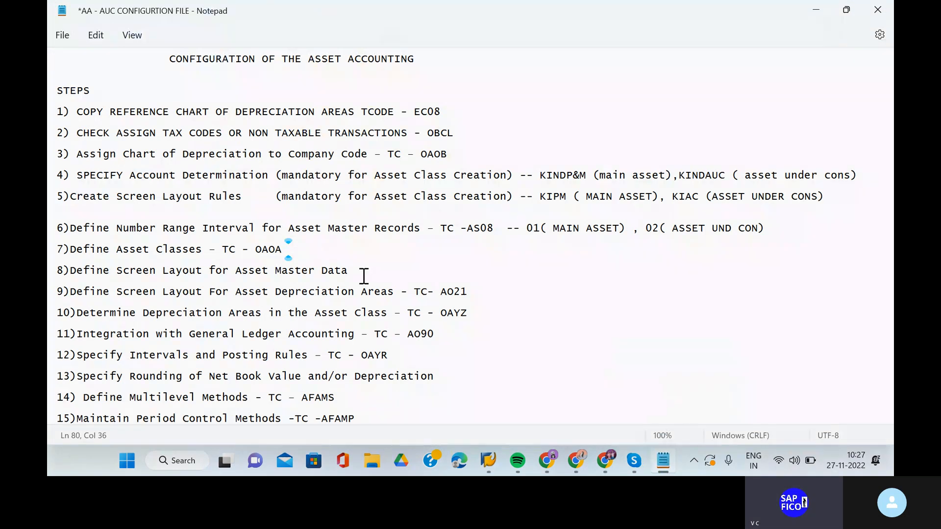
text(--- KINDPM)
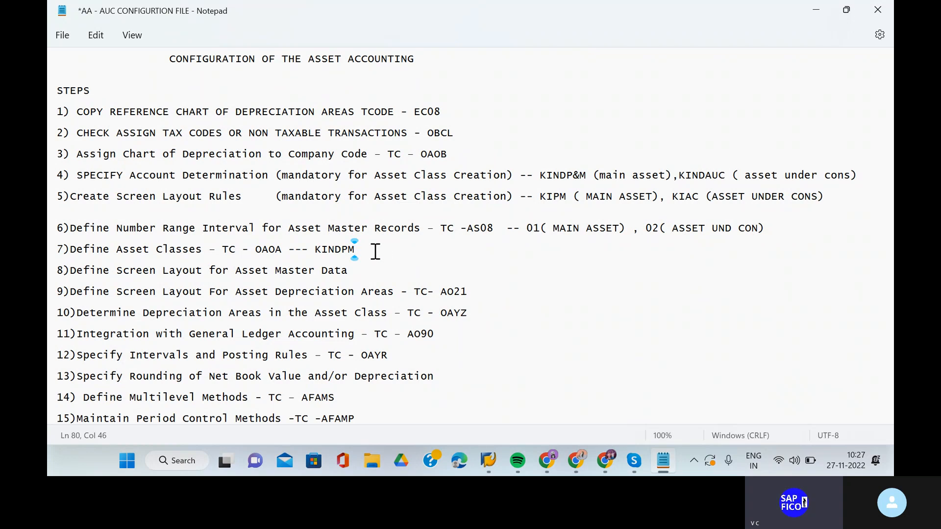
key(BackSpace)
text(&M)
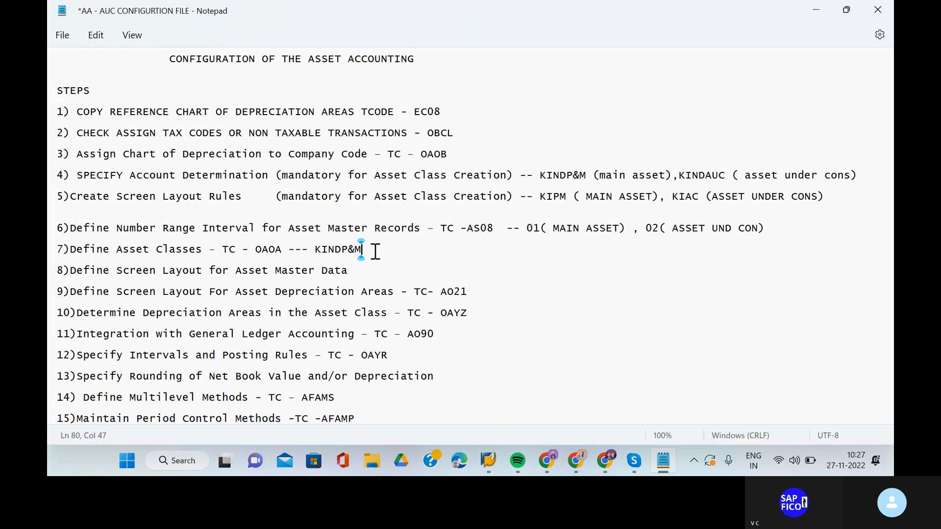
key(BackSpace)
key(BackSpace)
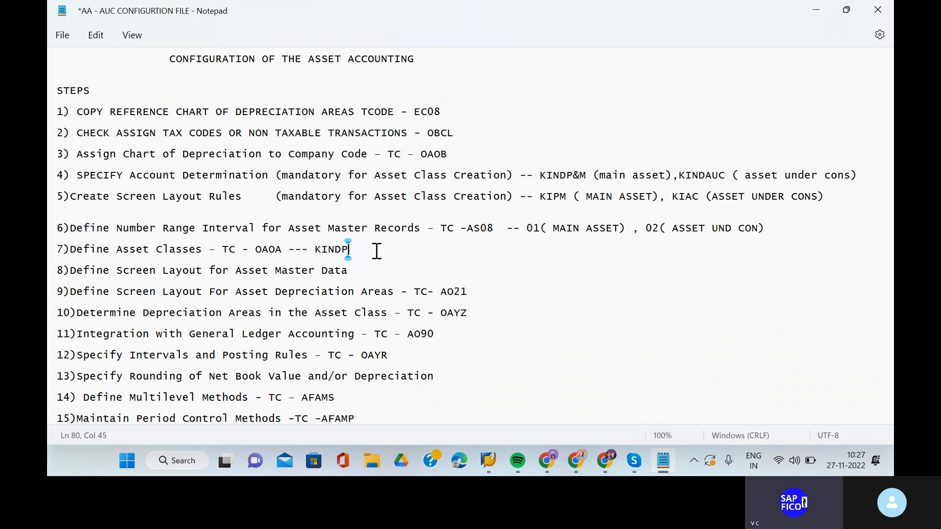
text(PM (MAINAS)
key(BackSpace)
key(BackSpace)
text(ASSET))
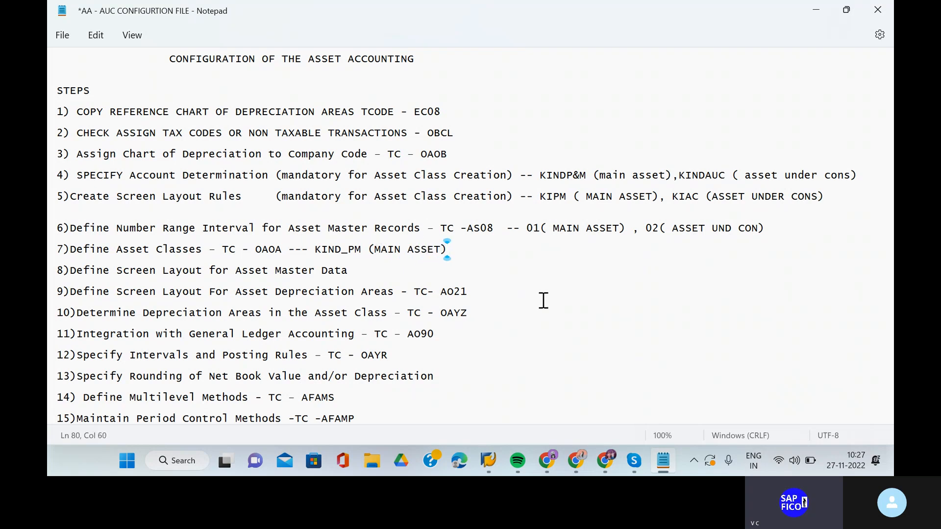
text(,)
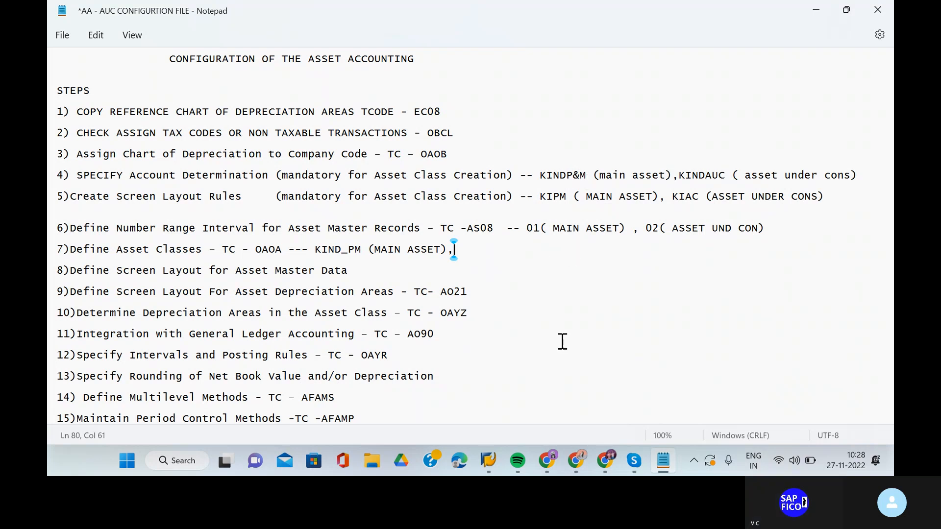
mouse_move(502, 461)
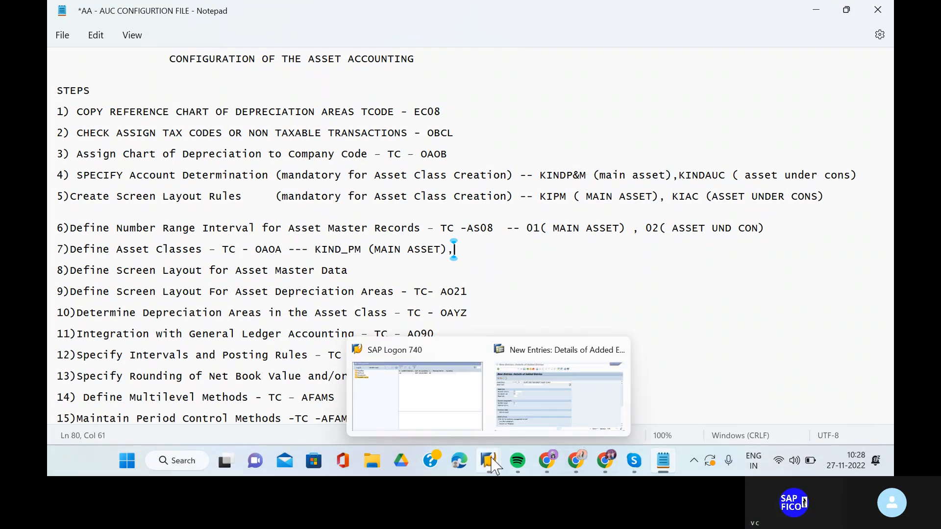
click(537, 410)
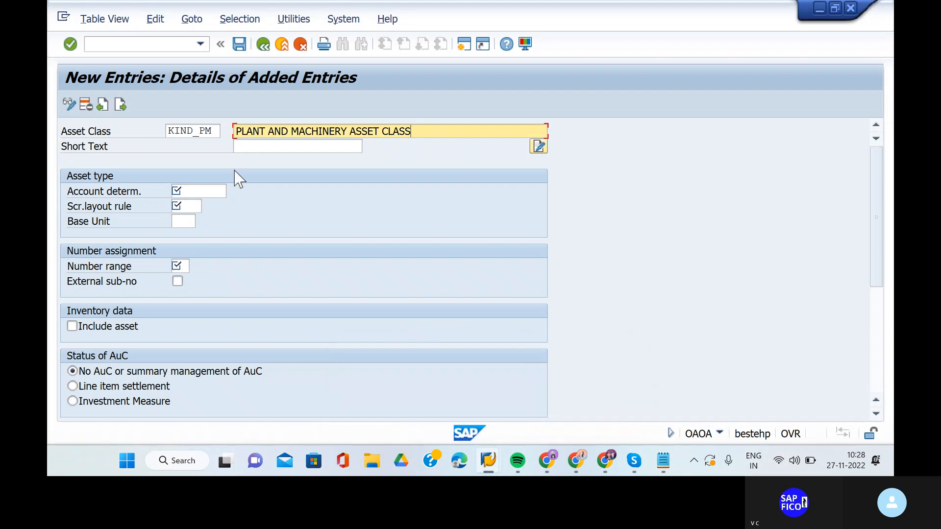
click(215, 190)
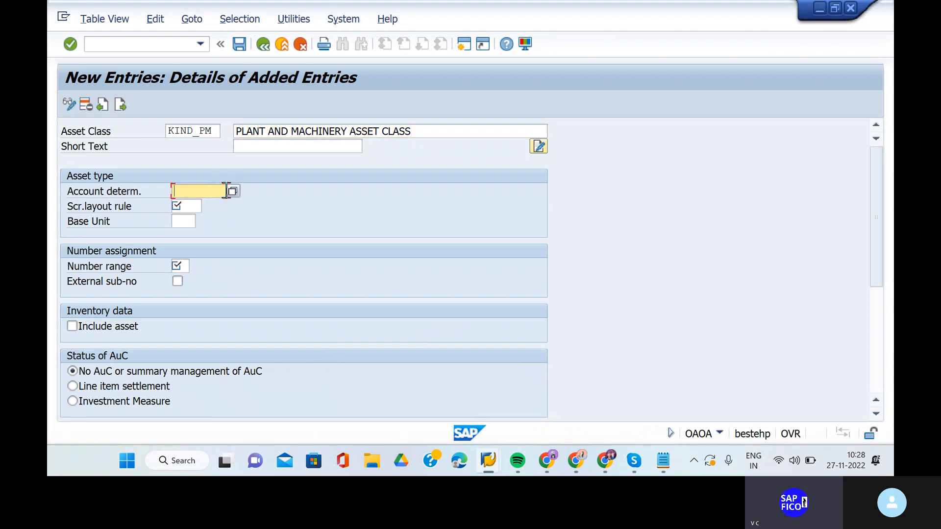
text(K)
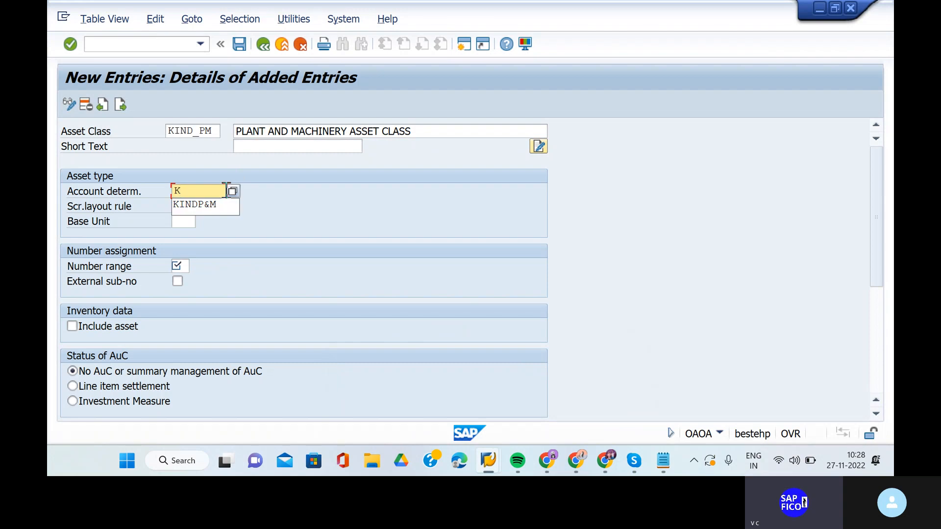
click(207, 212)
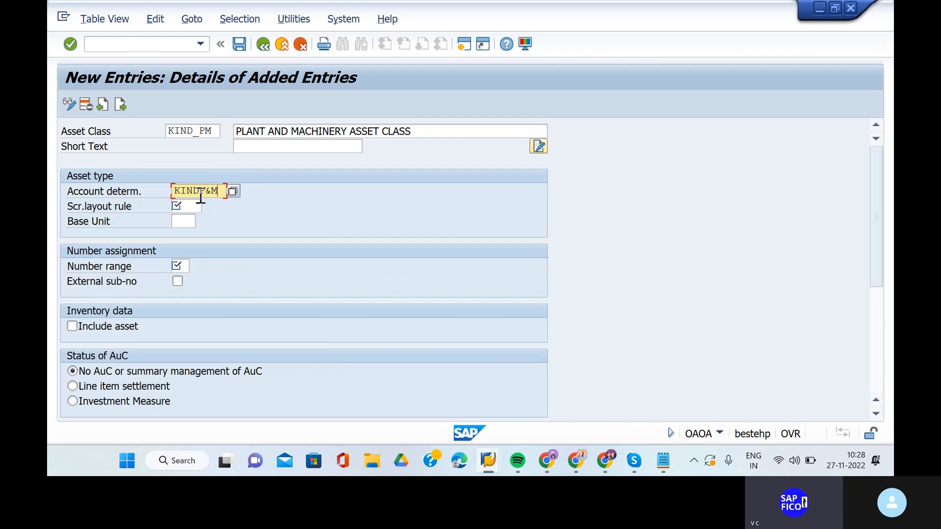
key(BackSpace)
key(BackSpace)
key(BackSpace)
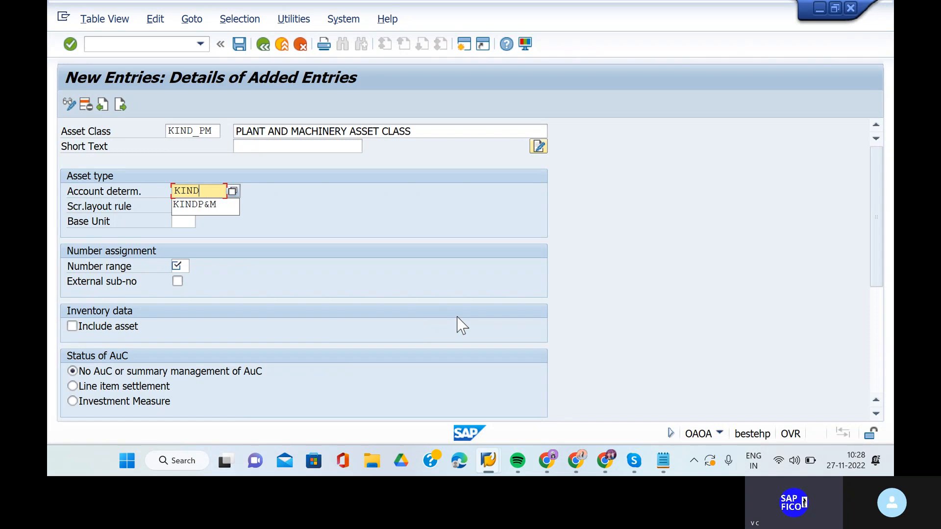
Copy KINDP&M from item 4 of the Notepad checklist and paste it in SAP as the account determination of asset class KIND_PM.
click(662, 461)
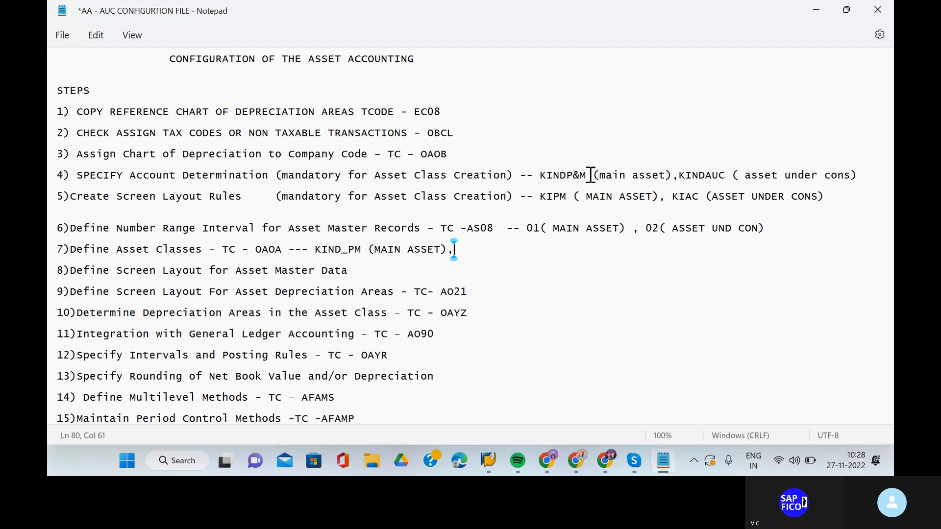
drag(591, 175, 538, 178)
key(ctrl+c)
click(539, 179)
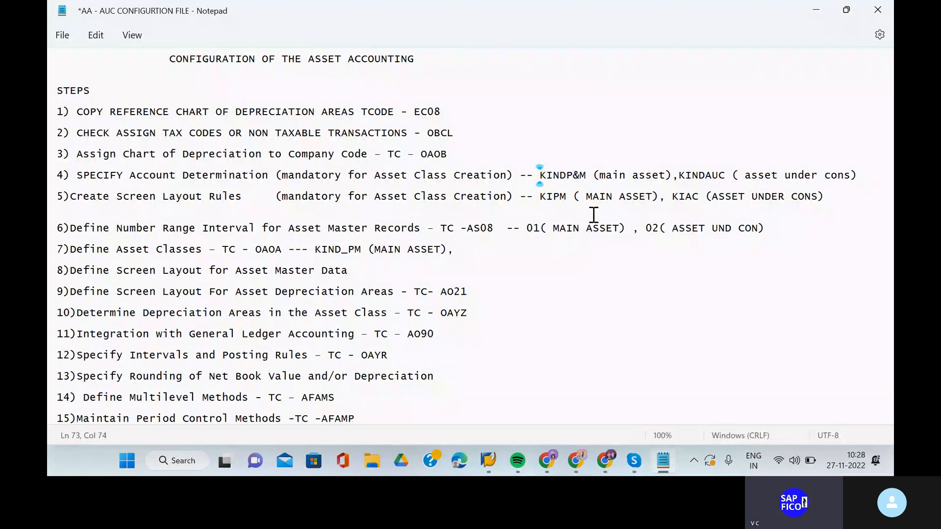
click(488, 460)
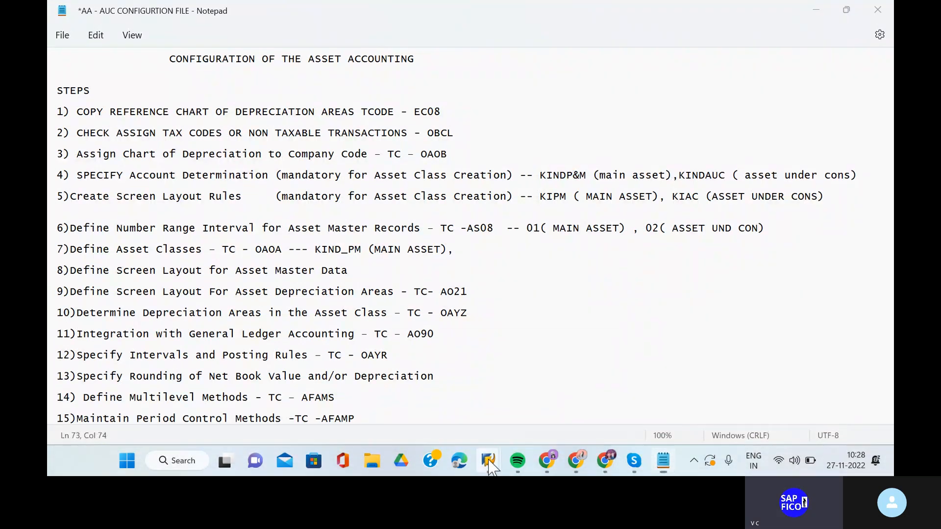
click(535, 416)
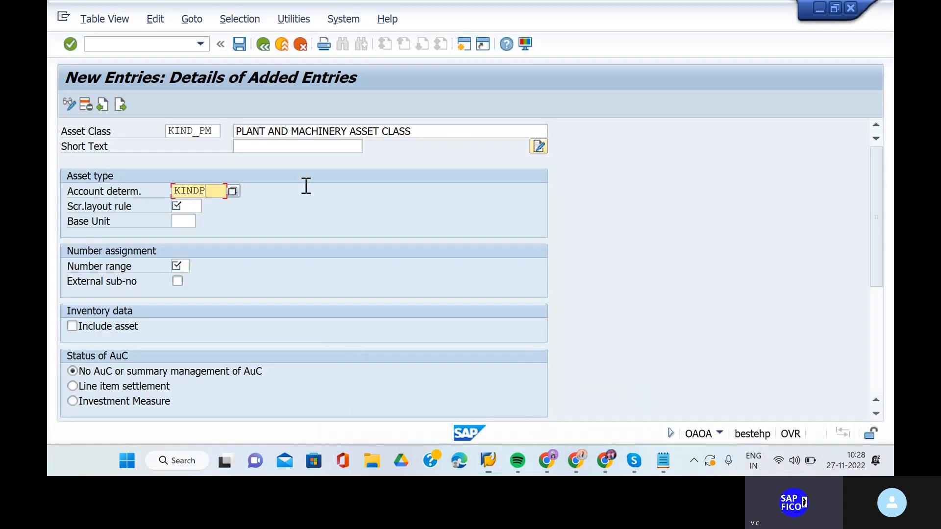
key(BackSpace)
key(BackSpace)
key(BackSpace)
key(BackSpace)
key(BackSpace)
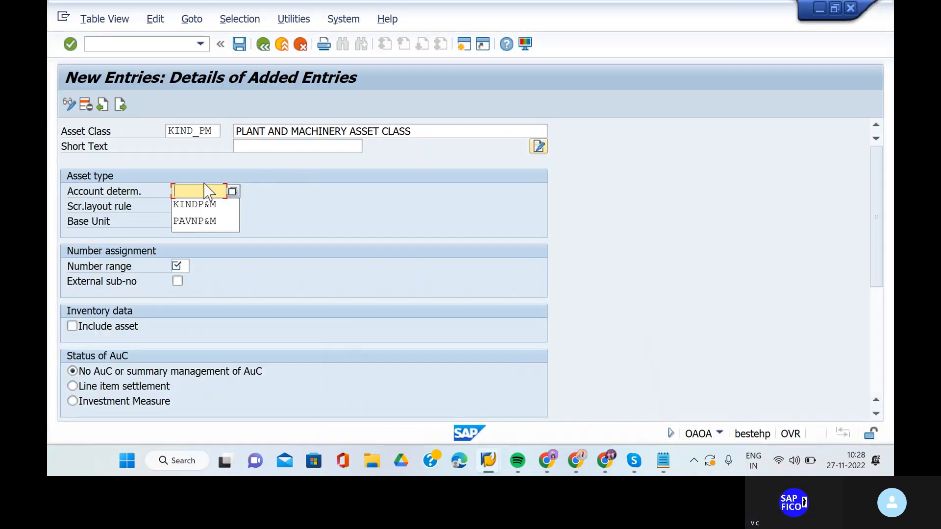
key(ctrl+v)
click(283, 228)
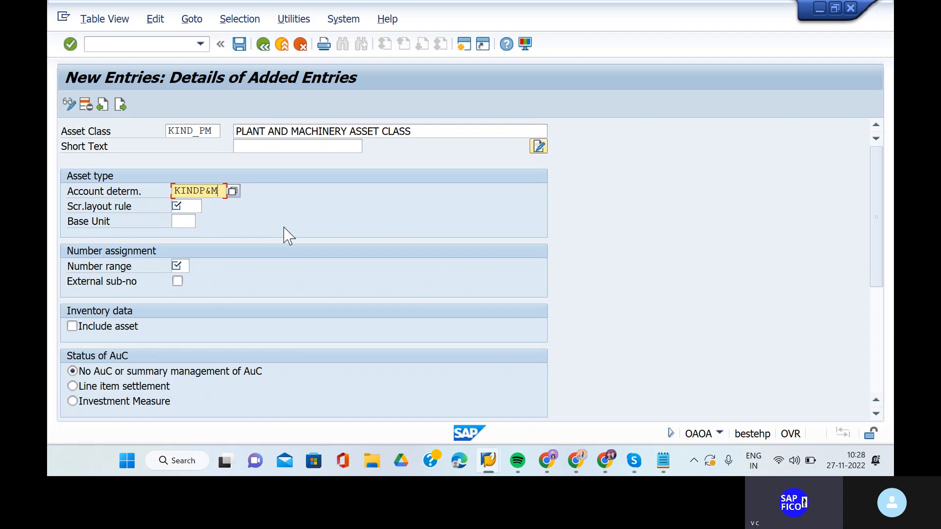
Look up the main asset's screen layout rule in item 5 of the Notepad checklist and set the rule to KIPM in SAP.
click(187, 207)
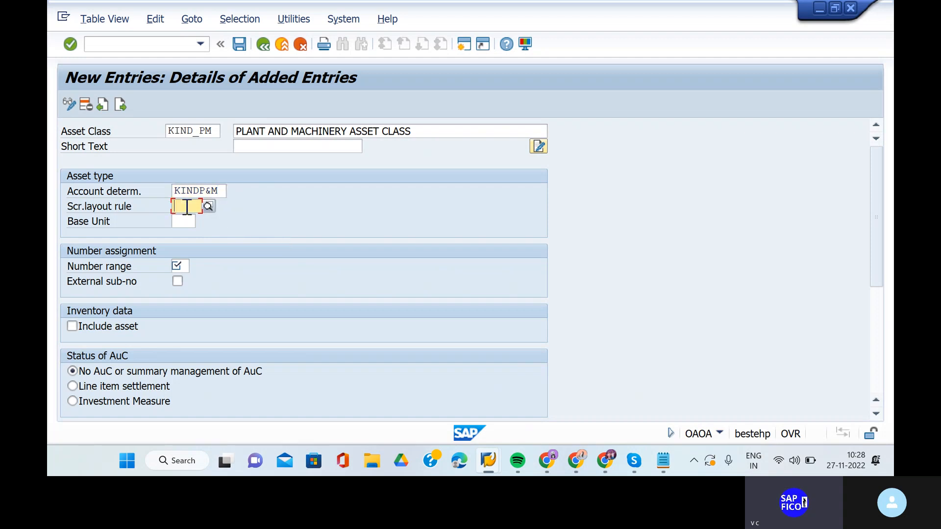
click(662, 461)
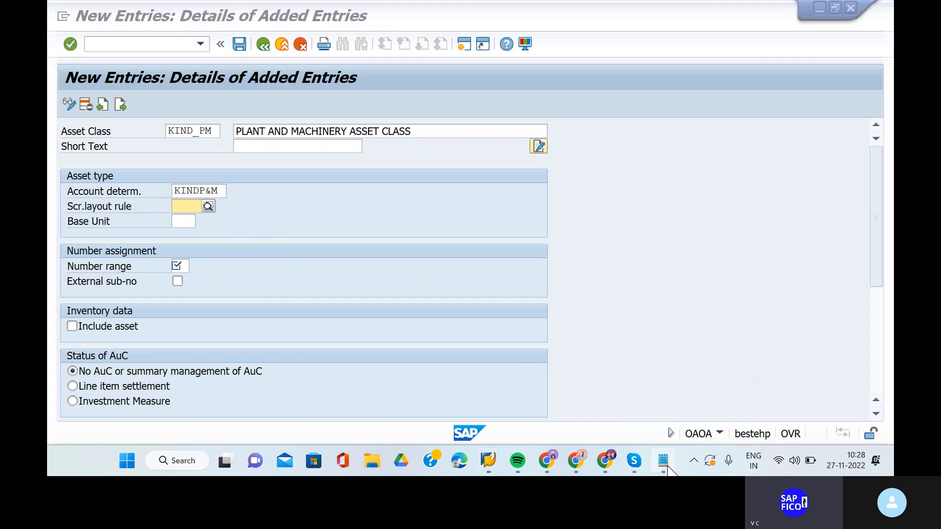
double_click(559, 196)
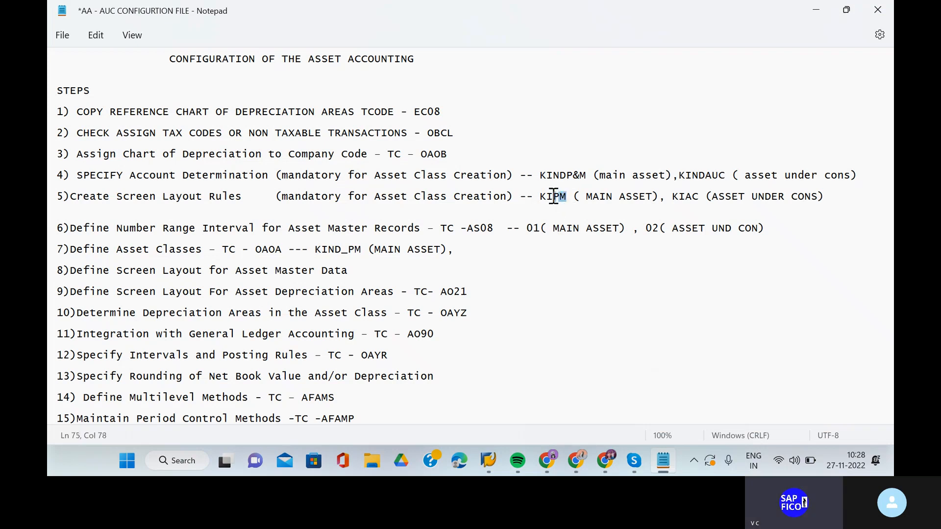
click(534, 196)
mouse_move(486, 468)
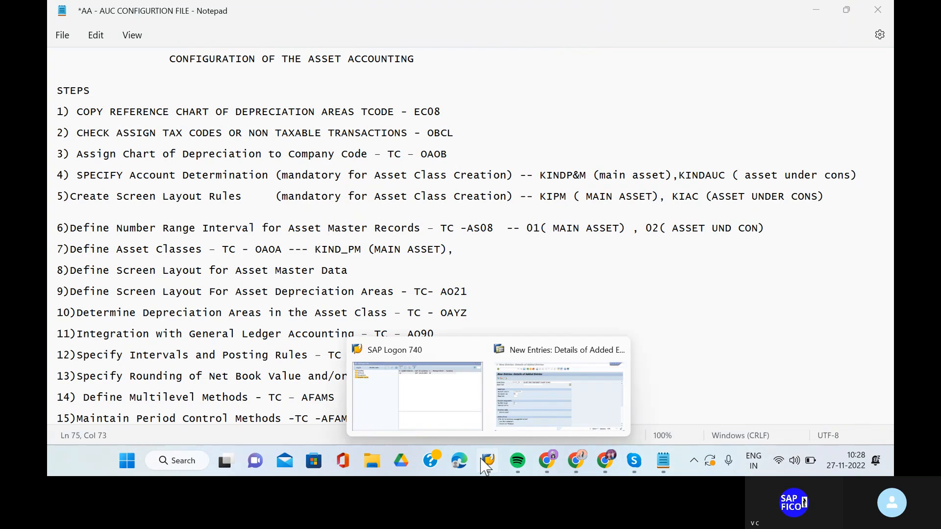
click(546, 397)
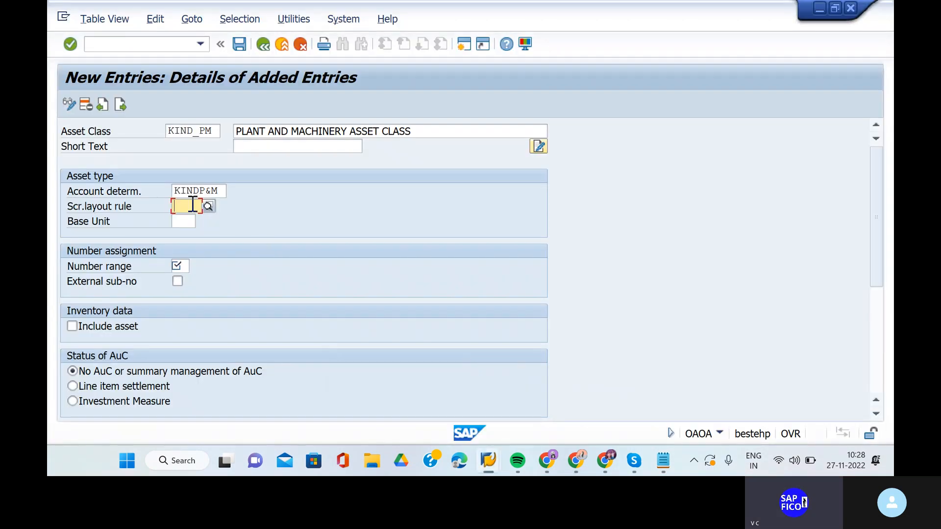
text(KIP)
click(180, 206)
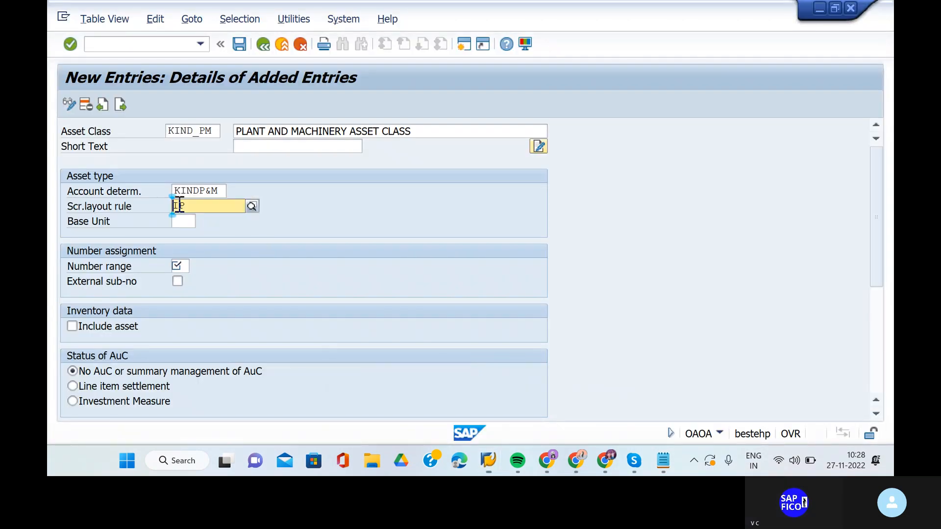
key(Delete)
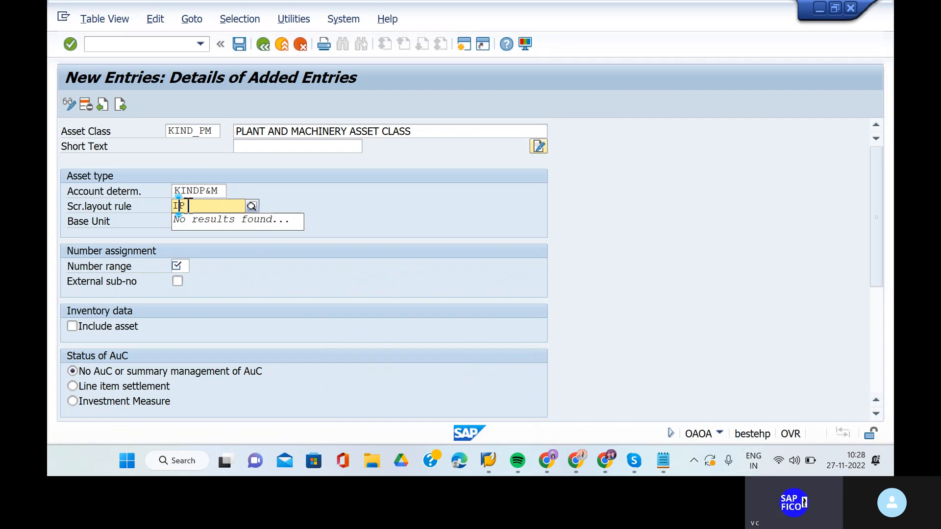
key(BackSpace)
key(BackSpace)
text(KIPM)
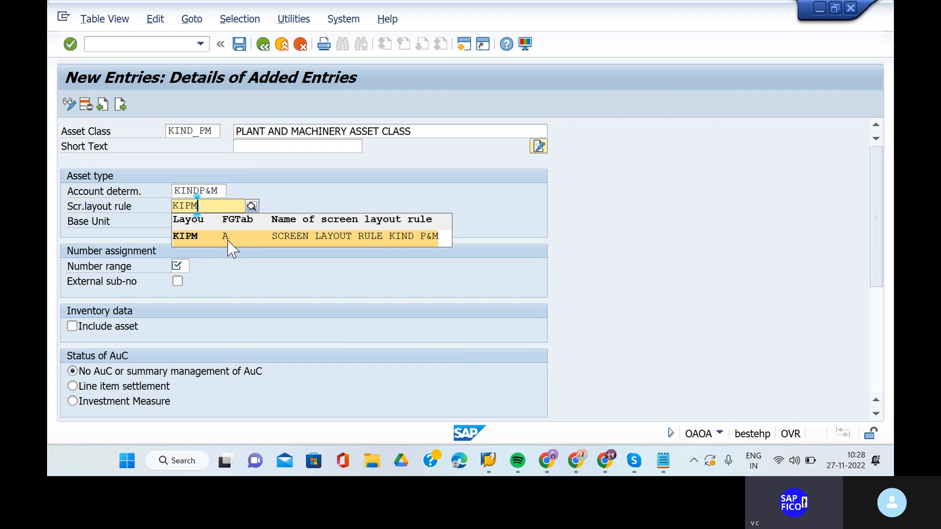
click(230, 237)
Set the number range of asset class KIND_PM to 01 and enable Include asset in its inventory data.
click(178, 266)
text(0)
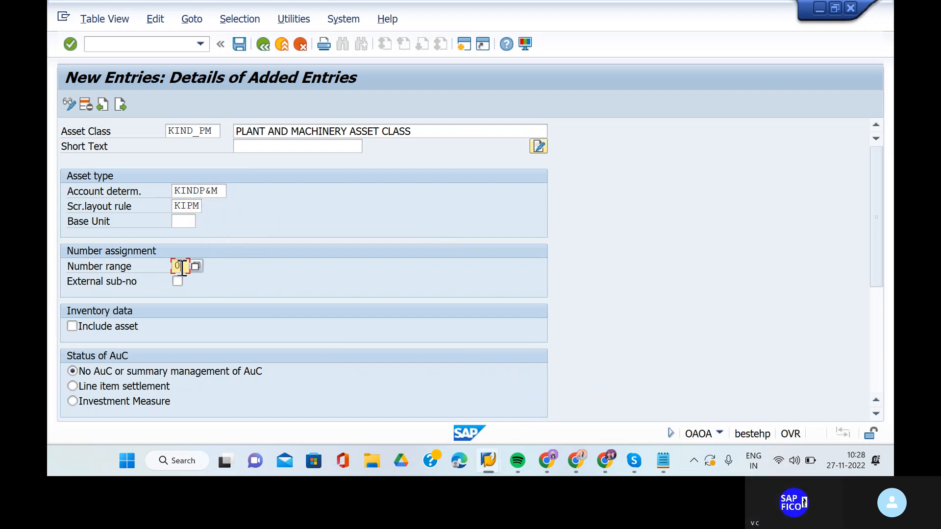
text(1)
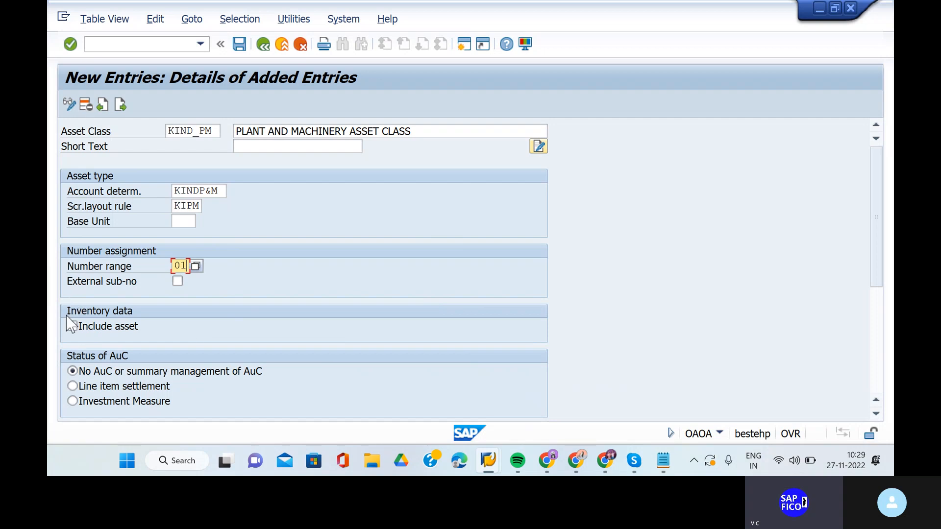
click(72, 327)
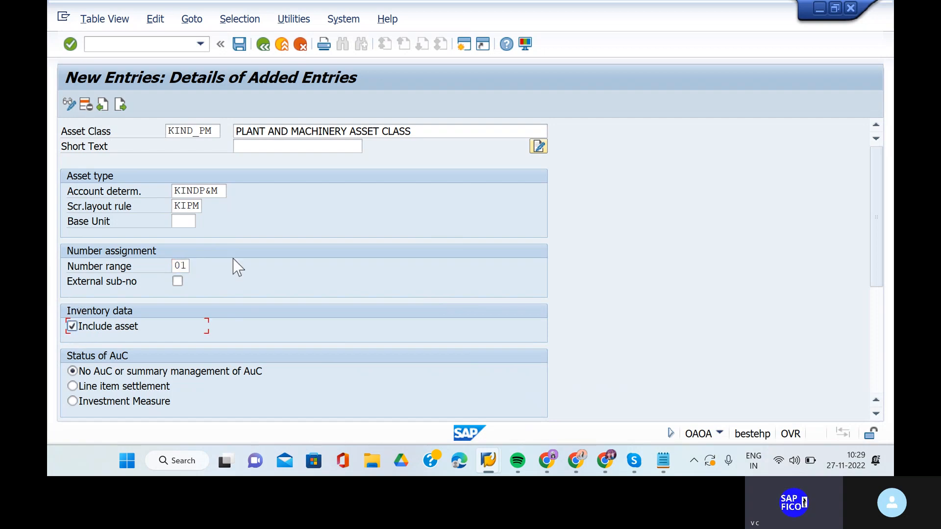
Save asset class KIND_PM under the proposed customizing request and return to the asset class overview.
scroll(305, 299, down, 10)
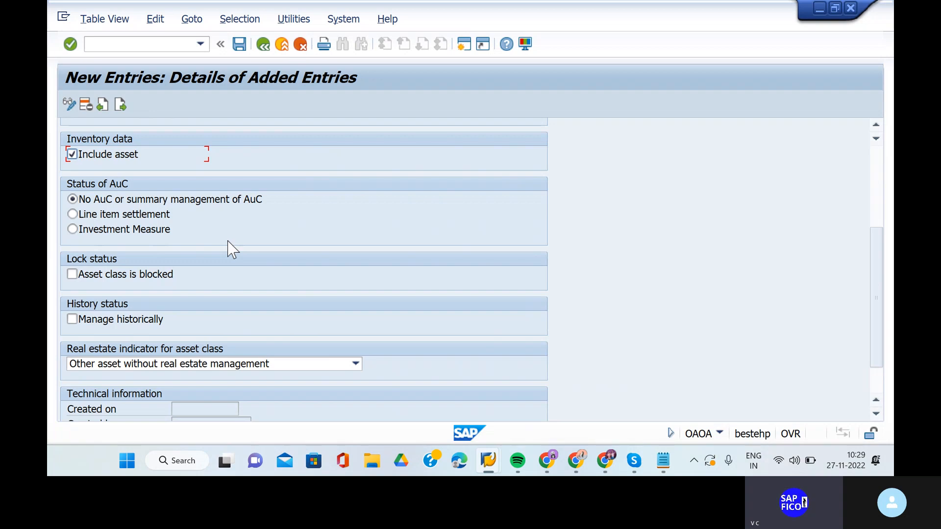
scroll(235, 300, down, 1)
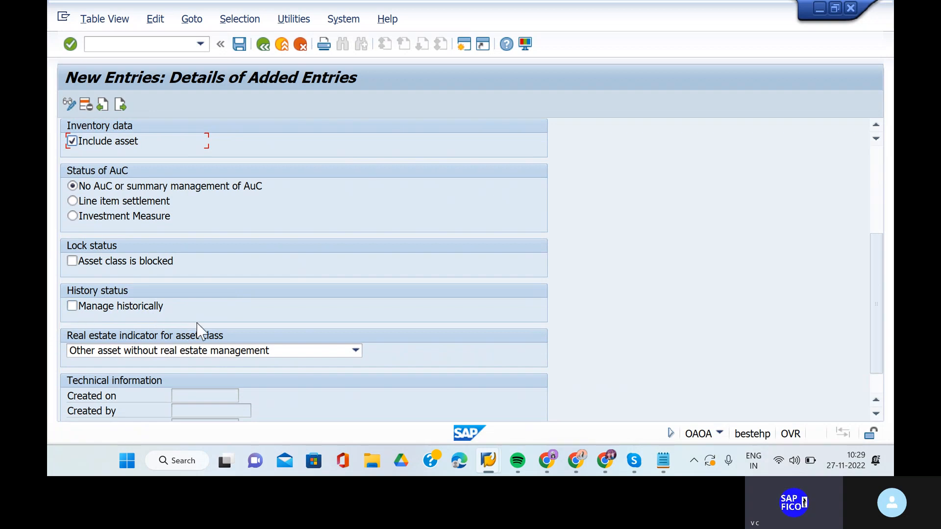
scroll(198, 331, up, 4)
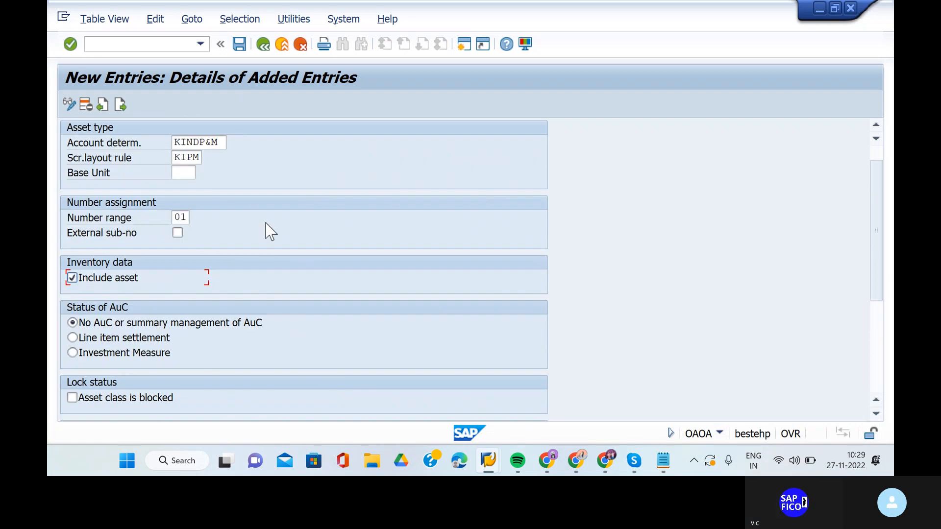
click(239, 45)
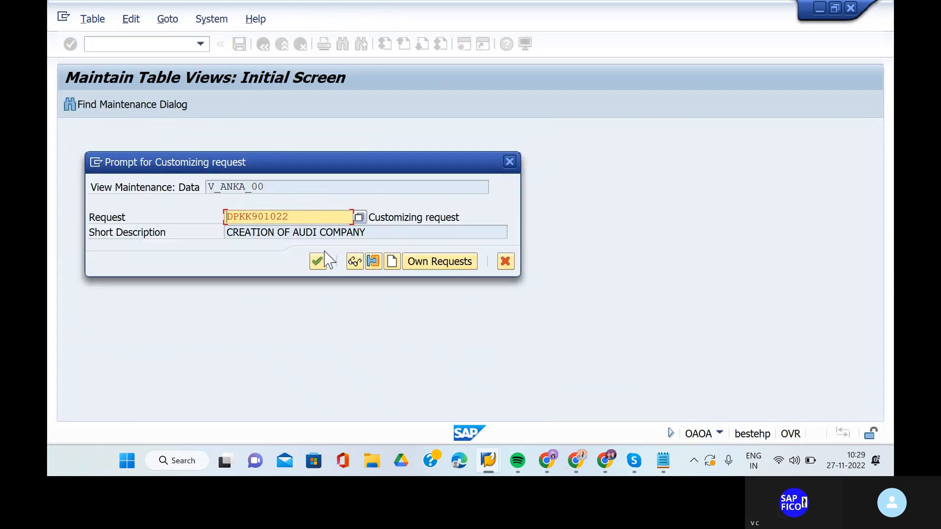
click(322, 261)
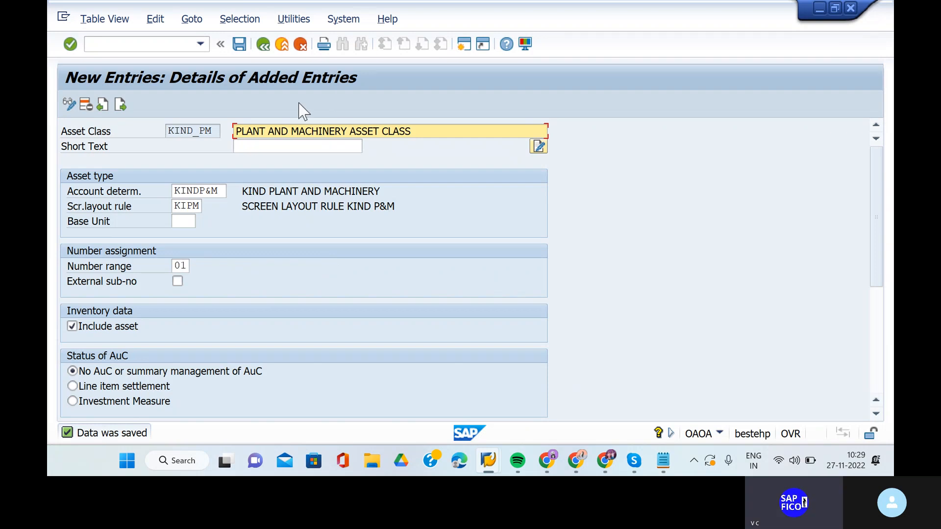
click(262, 46)
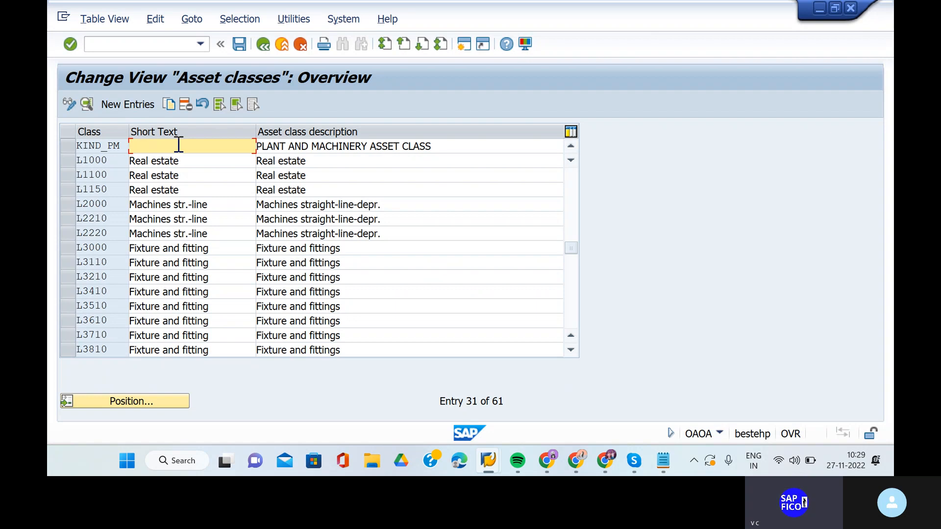
Give asset class KIND_PM the short text P&M ASSET CLASS in the overview and save the change.
text(K)
key(BackSpace)
text(P&M ASSET CLASS)
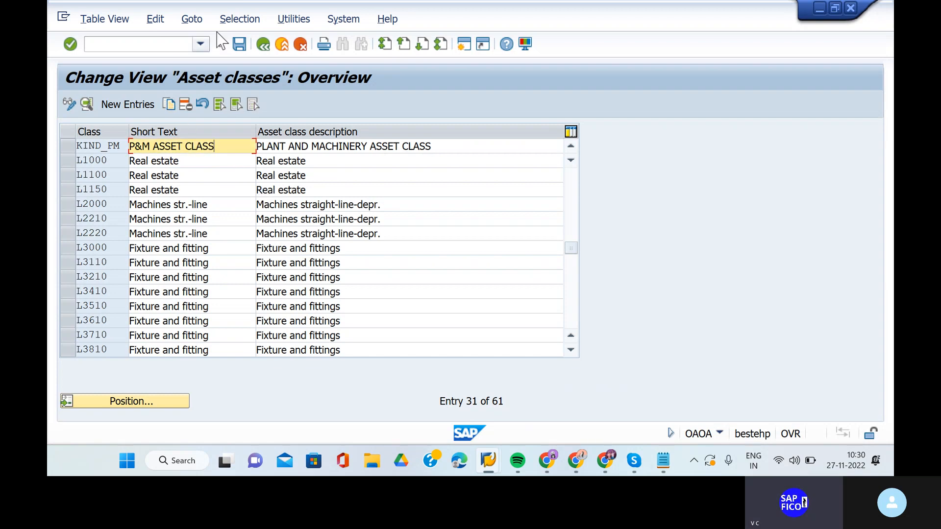
click(239, 44)
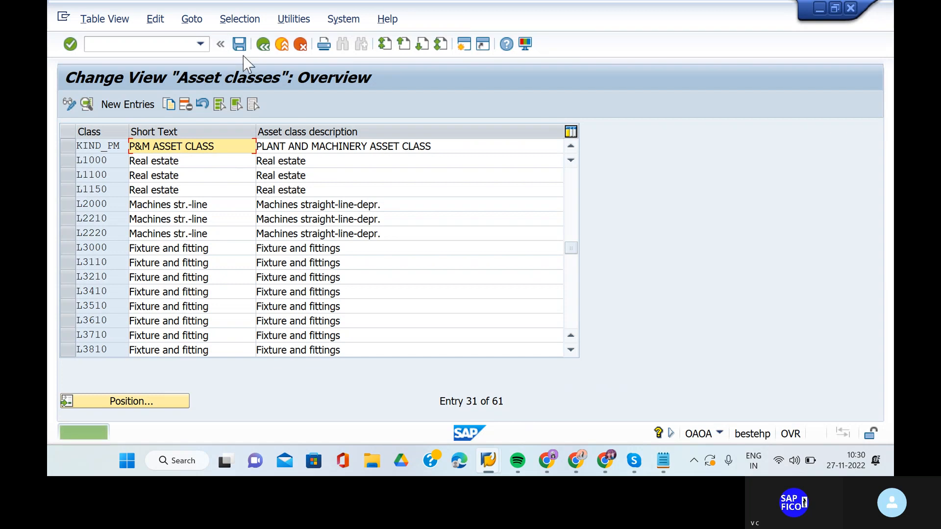
Start a new asset class entry with the class key KIND_AC.
click(121, 110)
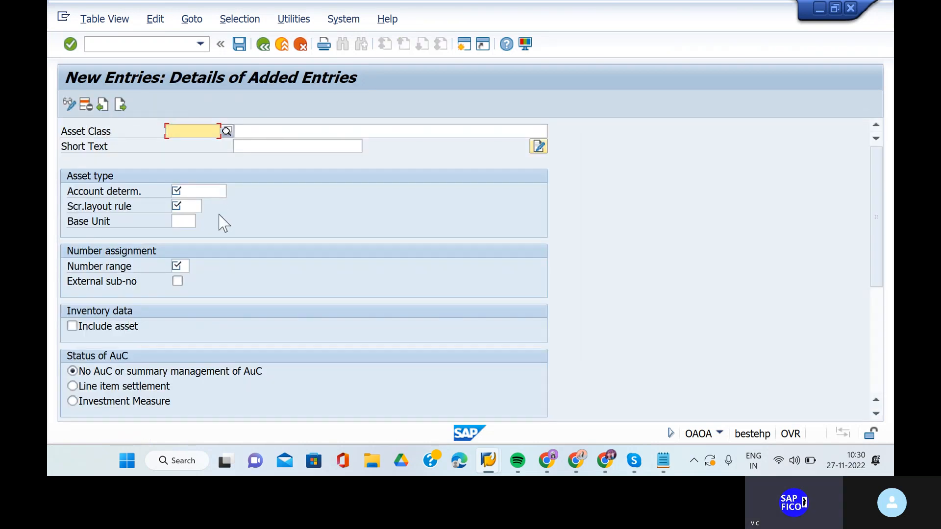
text(KIND)
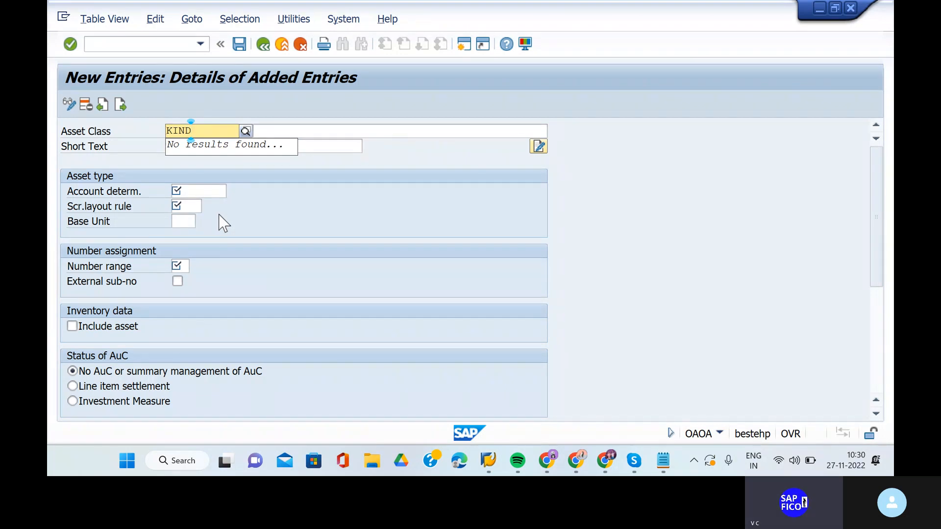
text(-)
key(BackSpace)
text(_AC)
Describe asset class KIND_AC as PM ASSET UNDER CONSTRUCTION.
click(305, 132)
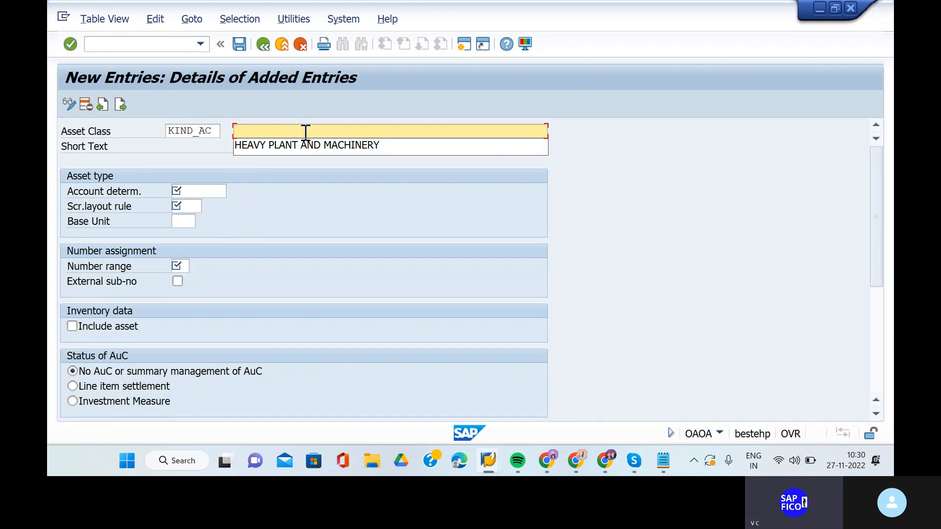
click(306, 133)
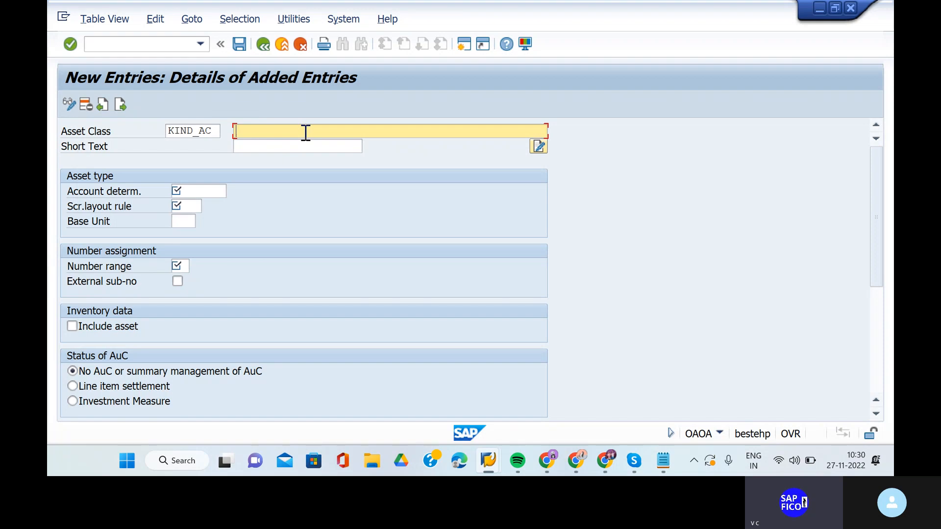
text(ASSET UNDER)
key(BackSpace)
key(BackSpace)
key(BackSpace)
key(BackSpace)
key(BackSpace)
key(BackSpace)
key(BackSpace)
key(BackSpace)
key(BackSpace)
key(BackSpace)
key(BackSpace)
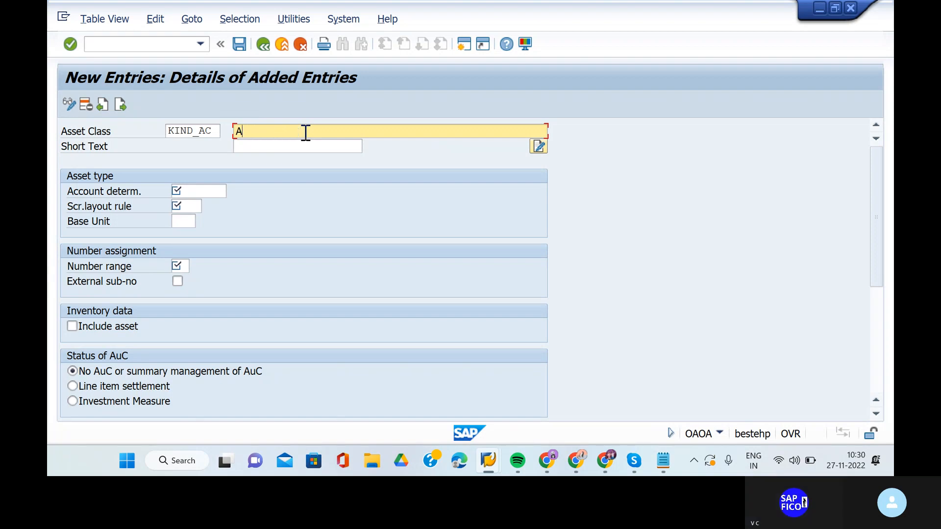
text(PM )
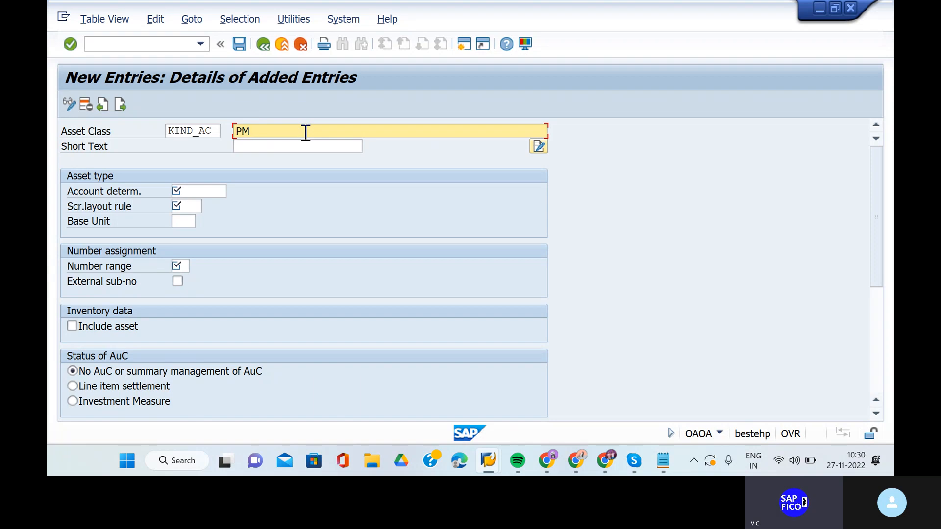
text(ASSET UNDER CI)
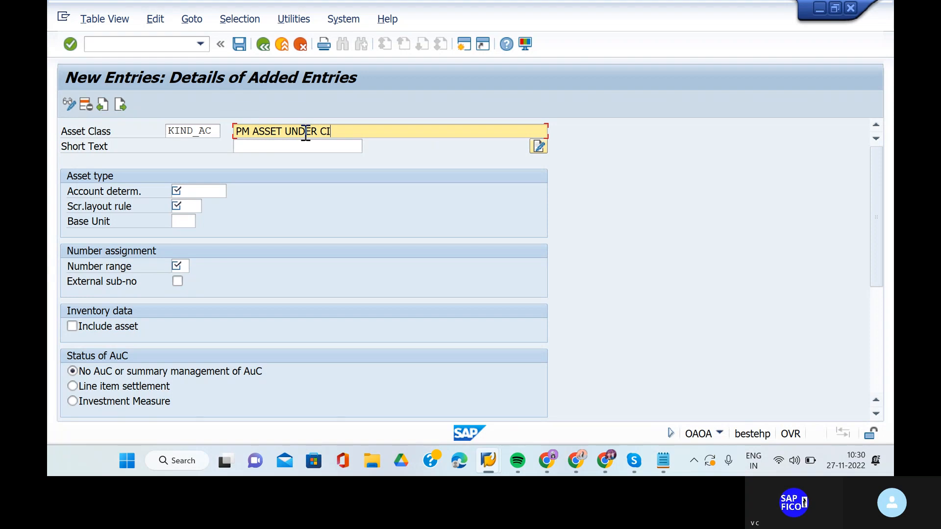
text(NG)
key(BackSpace)
key(BackSpace)
key(BackSpace)
text(ONSTRUCTION)
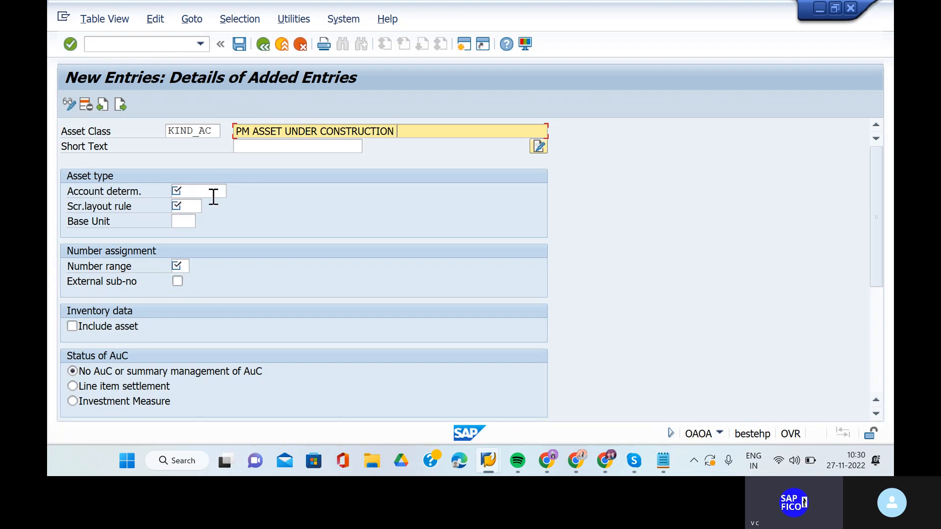
Copy KINDAUC from item 4 of the Notepad checklist and paste it in SAP as the account determination of KIND_AC.
click(663, 463)
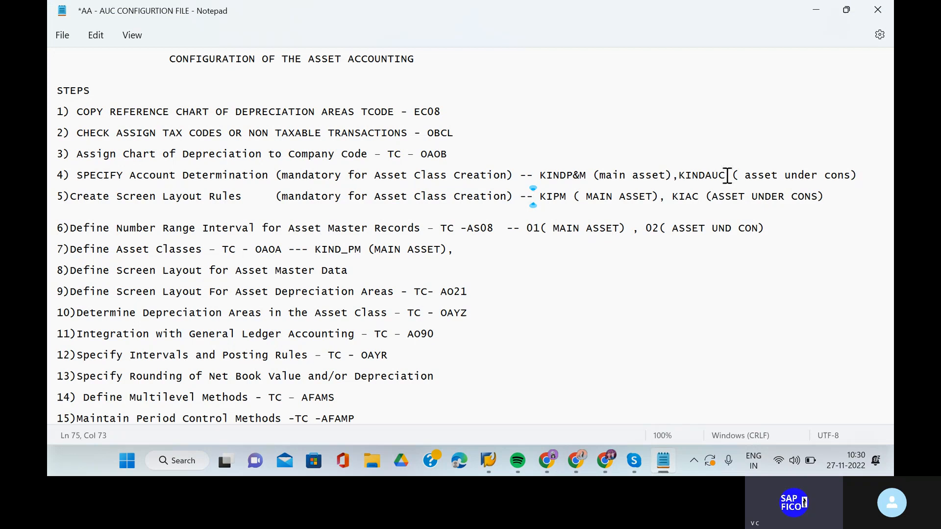
double_click(683, 175)
key(ctrl+c)
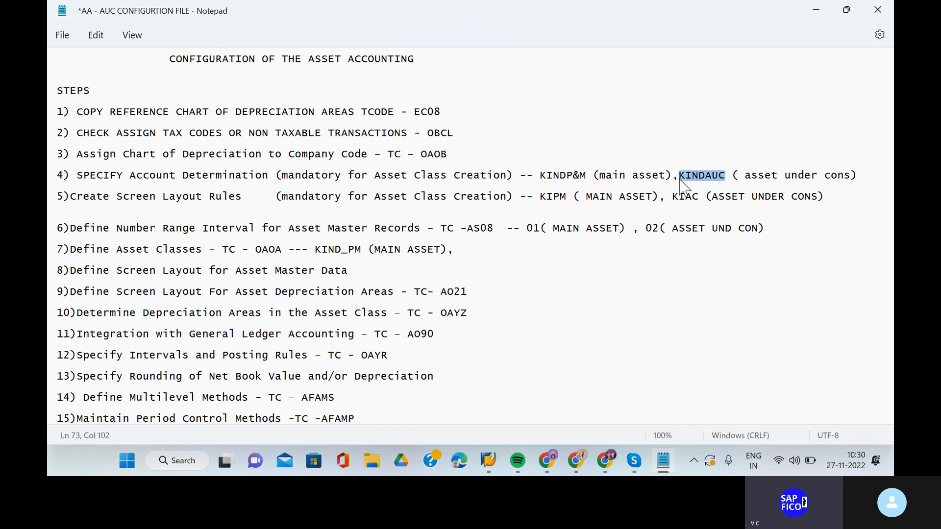
click(673, 183)
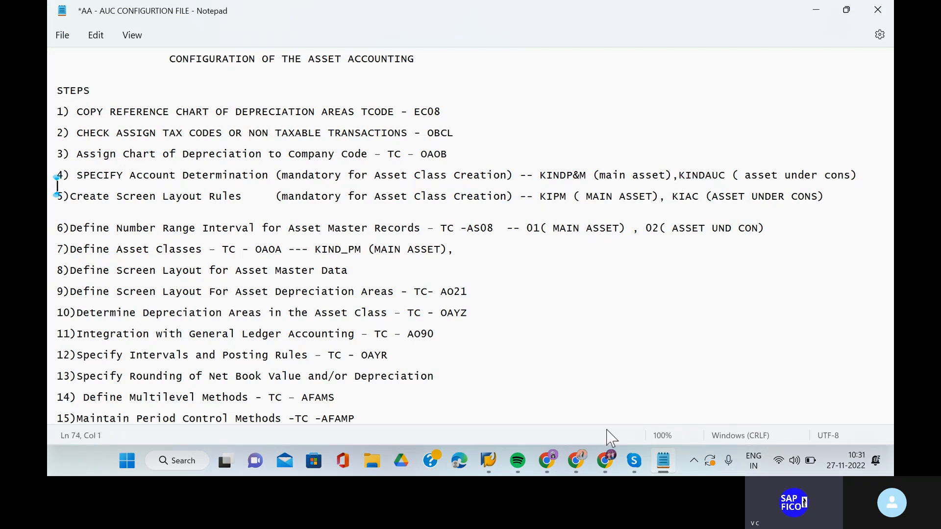
mouse_move(490, 463)
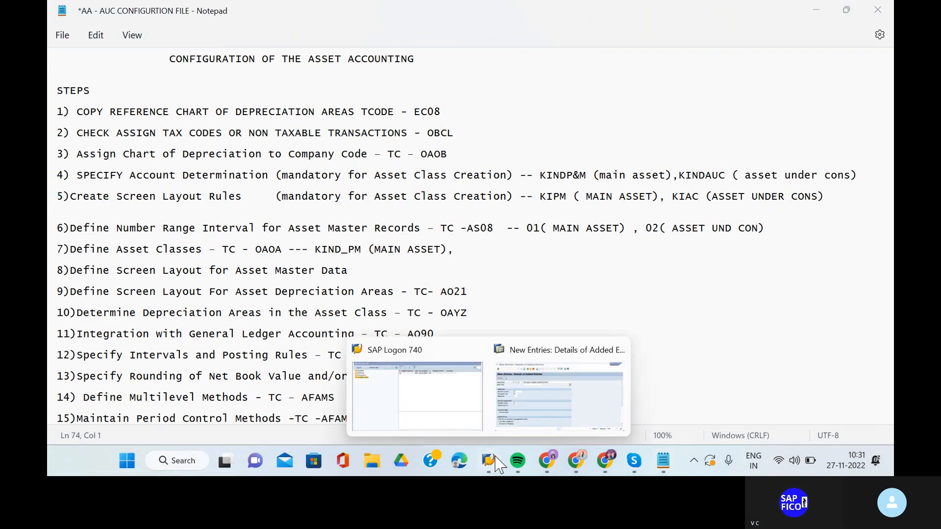
click(547, 418)
click(212, 191)
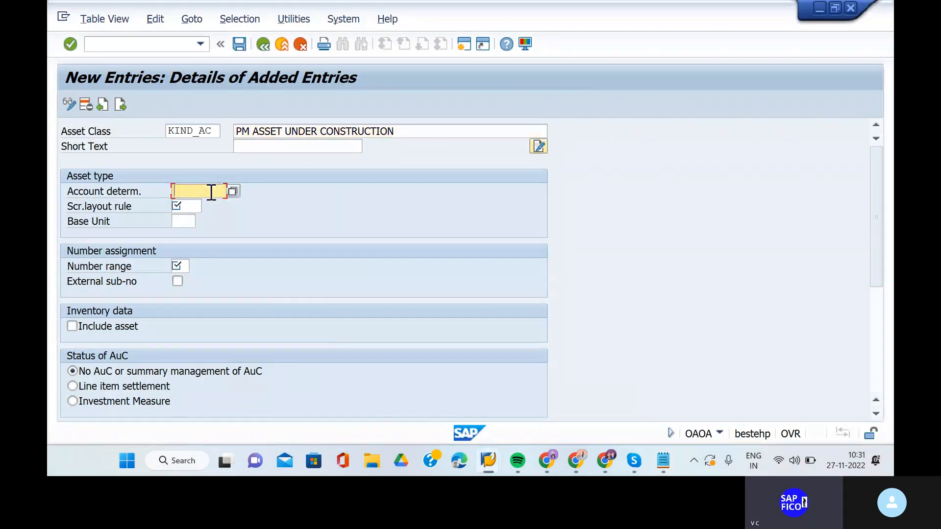
key(ctrl+v)
Look up the asset under construction's screen layout rule in item 5 of the Notepad checklist and set the rule to KIAC in SAP.
click(666, 466)
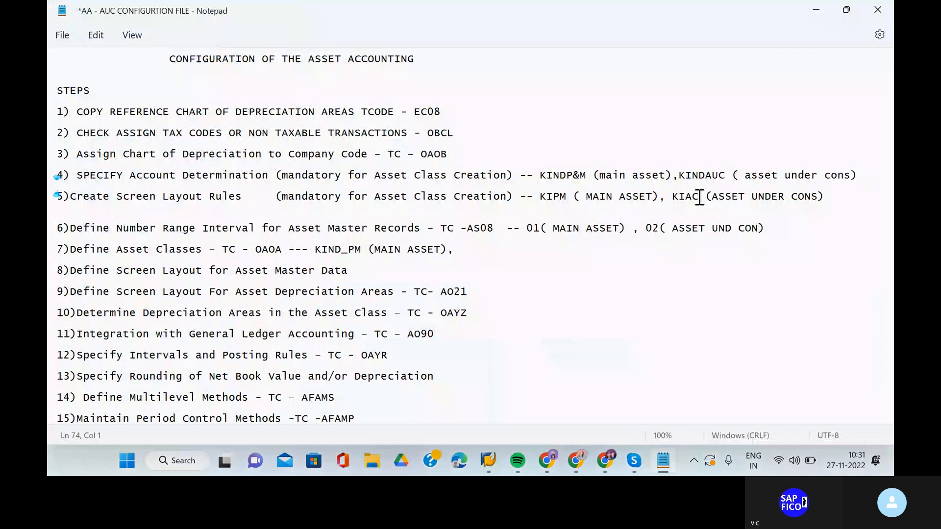
drag(700, 198, 672, 201)
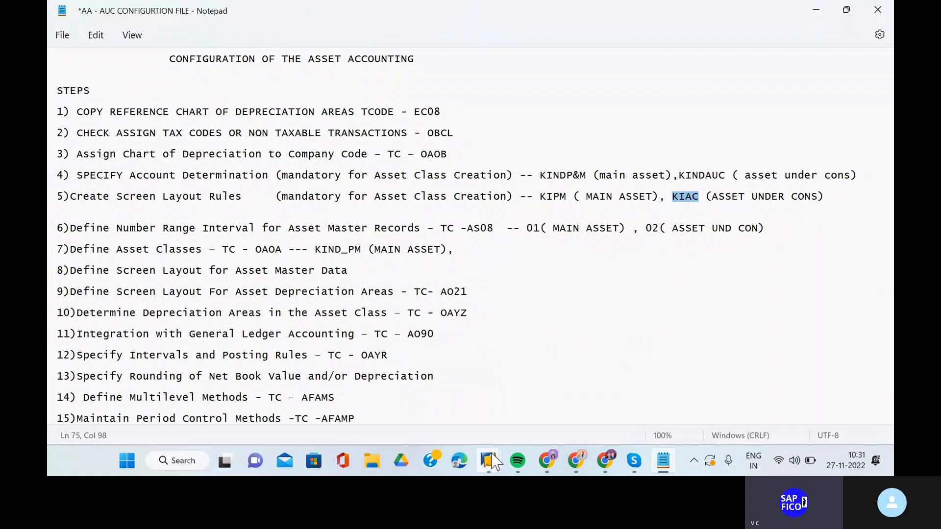
mouse_move(492, 463)
click(556, 388)
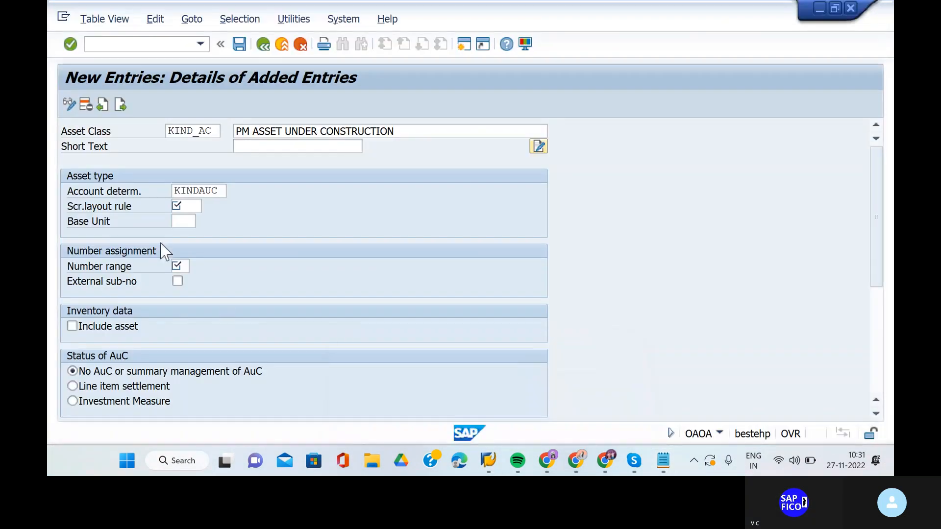
click(184, 196)
click(192, 207)
text(KIAC)
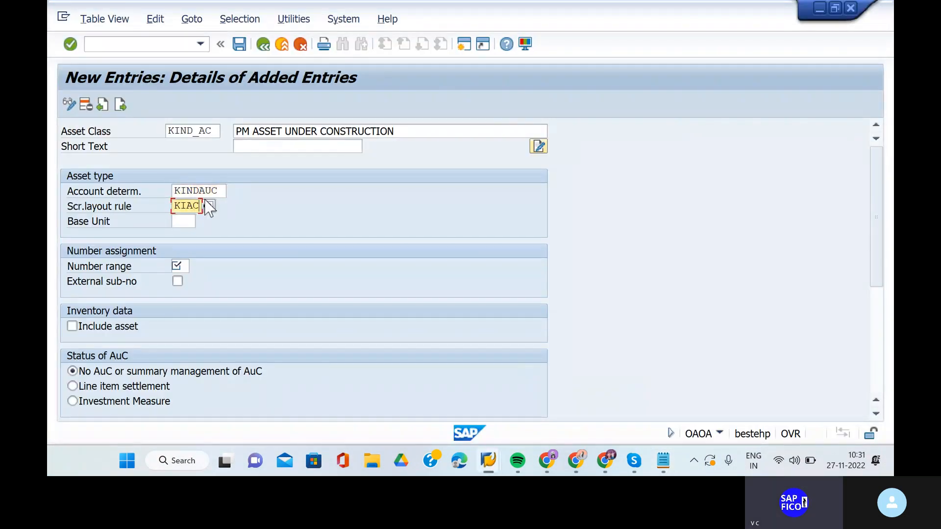
Assign number range 02 to asset class KIND_AC and validate the entries.
click(180, 267)
text(02)
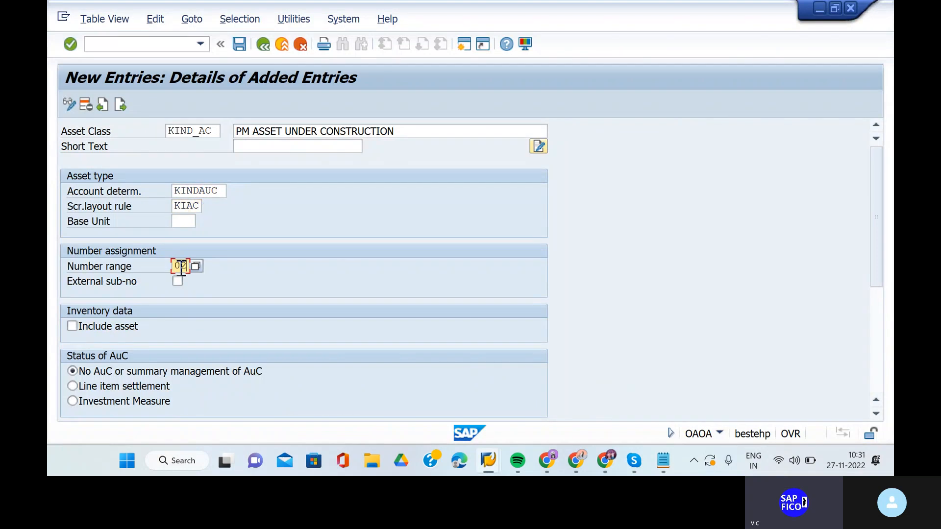
key(Return)
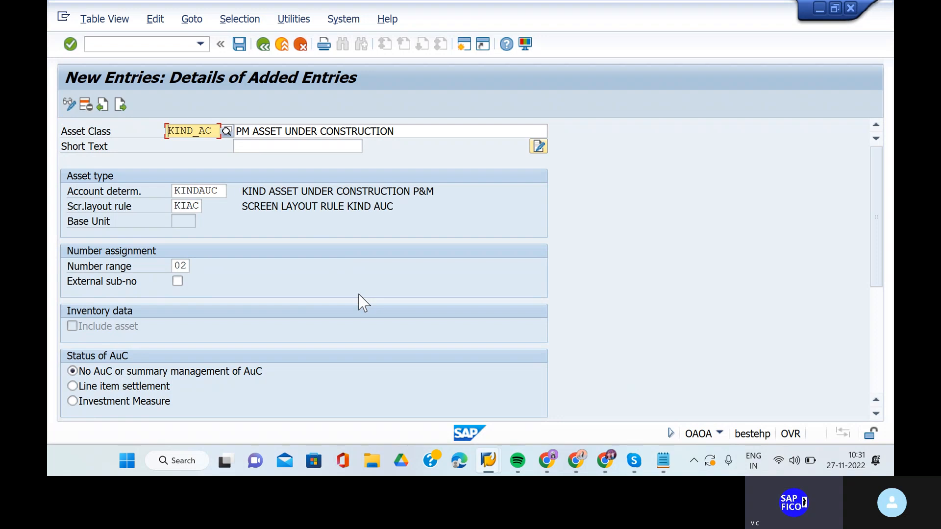
Set the AuC status of asset class KIND_AC to Line item settlement and review its remaining settings.
scroll(362, 303, down, 2)
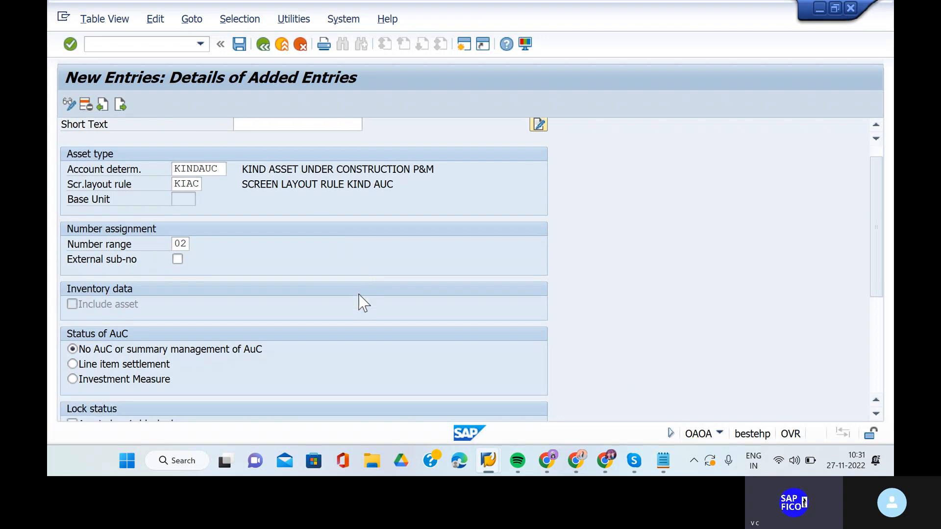
click(79, 289)
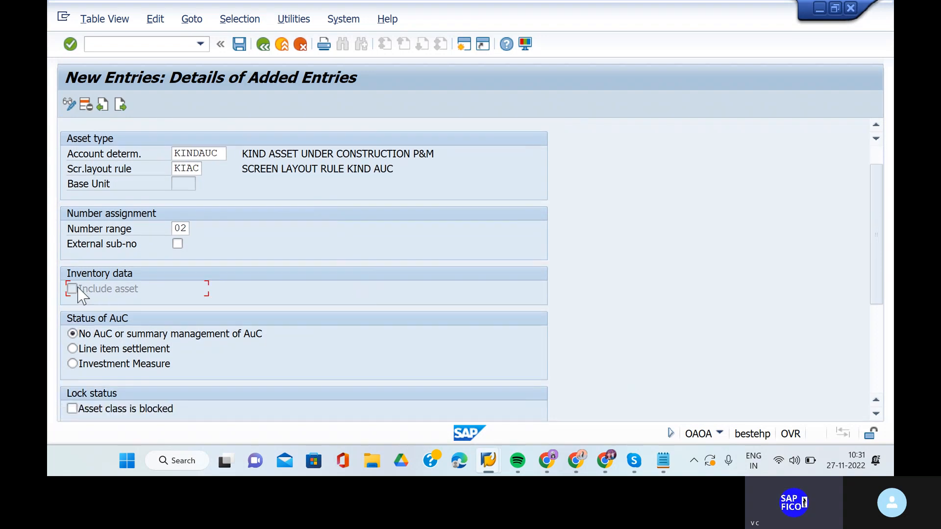
click(72, 349)
scroll(241, 328, down, 2)
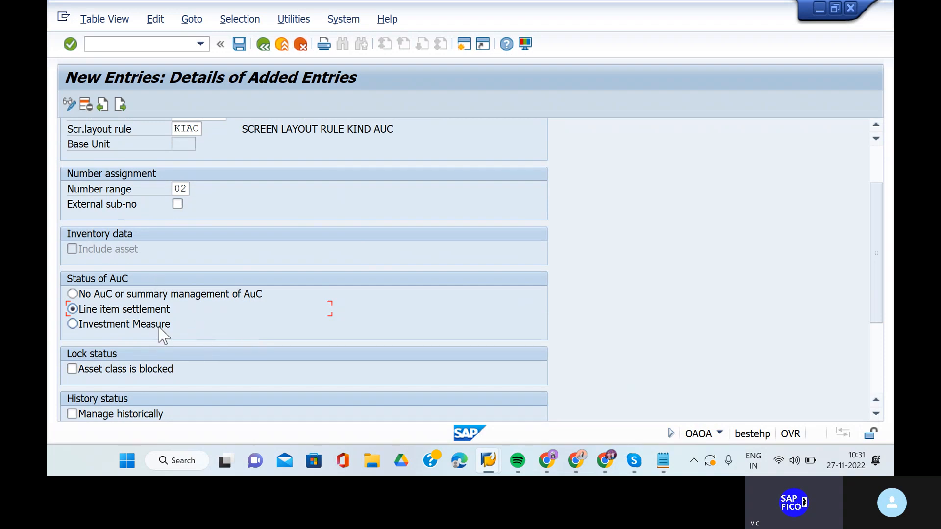
scroll(163, 335, down, 5)
scroll(163, 335, down, 1)
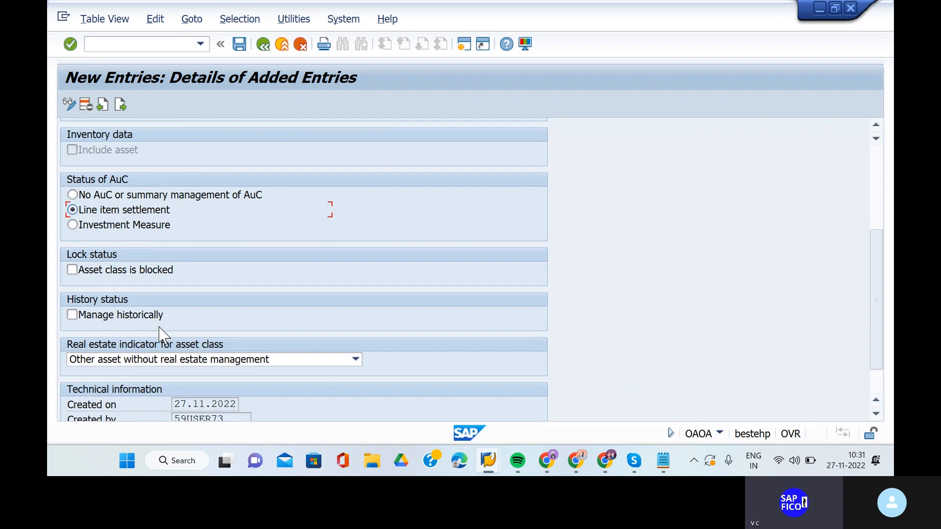
scroll(163, 335, up, 4)
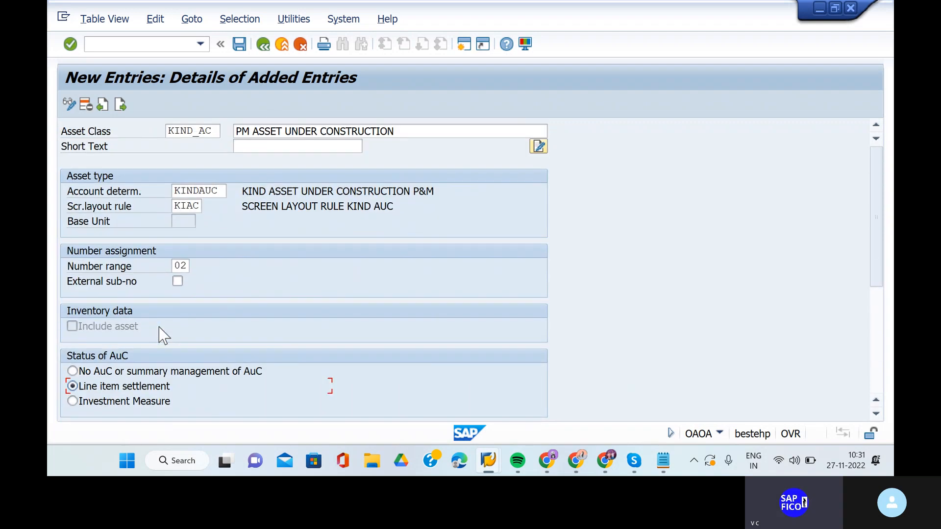
Give asset class KIND_AC the short text PM AUC ASSET CLASS and validate the entry.
click(276, 147)
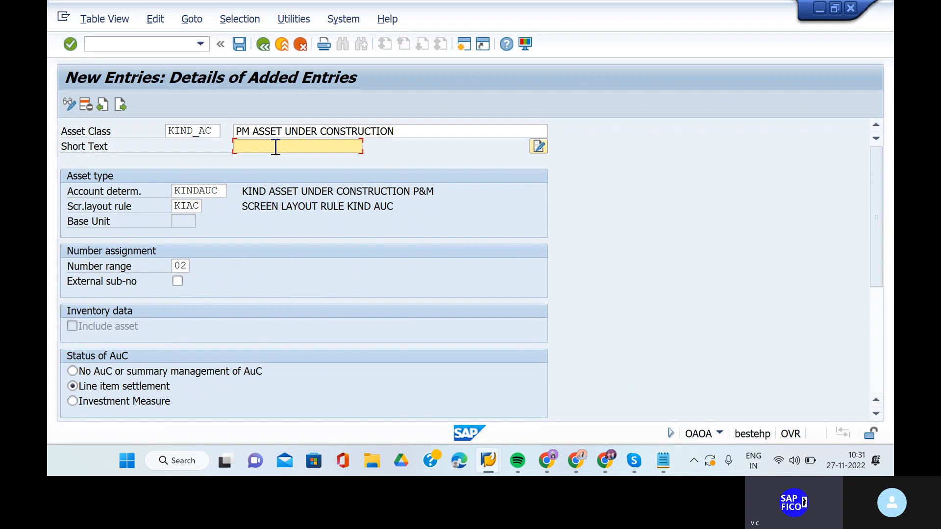
text(P)
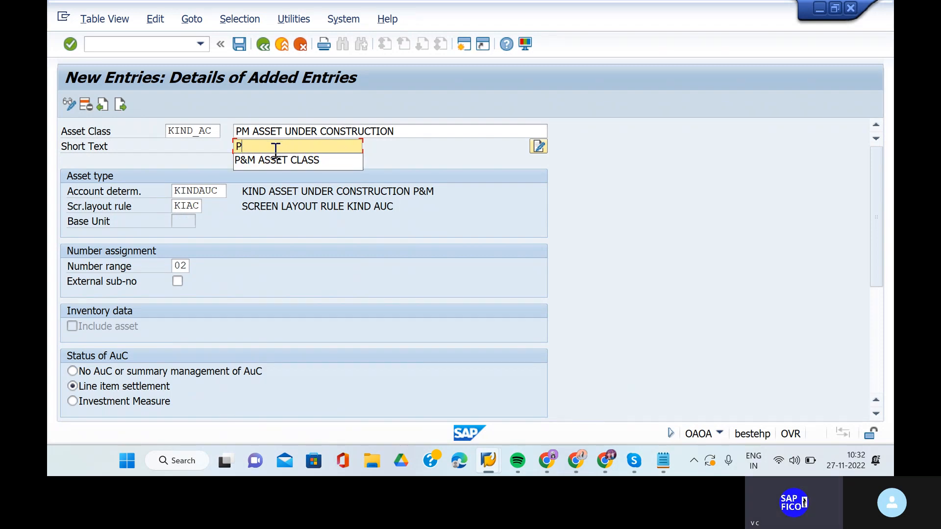
click(273, 165)
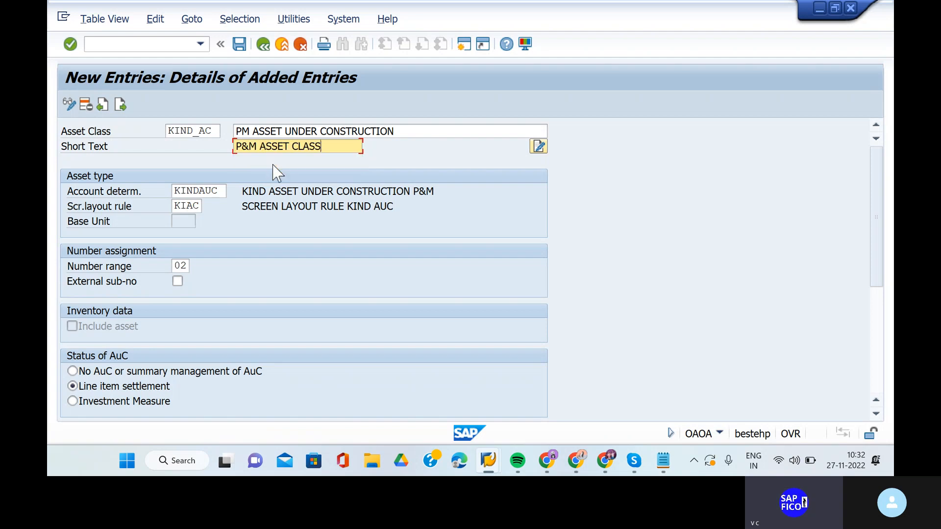
key(BackSpace)
key(BackSpace)
key(BackSpace)
key(BackSpace)
key(BackSpace)
key(BackSpace)
key(BackSpace)
key(BackSpace)
key(BackSpace)
key(BackSpace)
key(BackSpace)
key(BackSpace)
key(BackSpace)
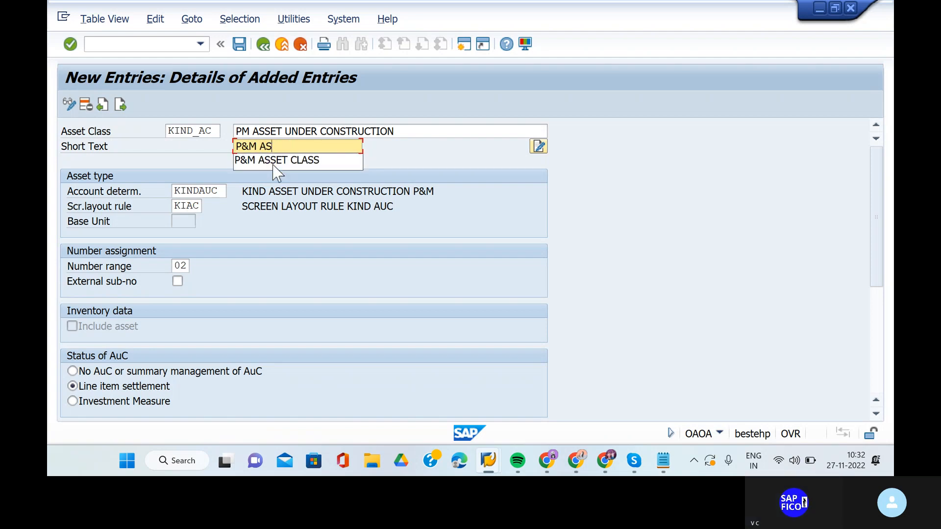
key(BackSpace)
text(ASSET)
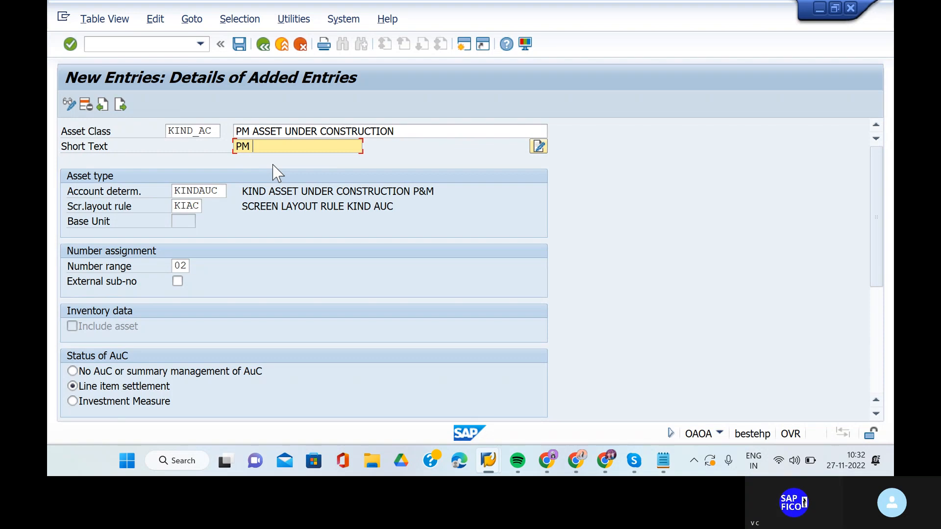
text( UND)
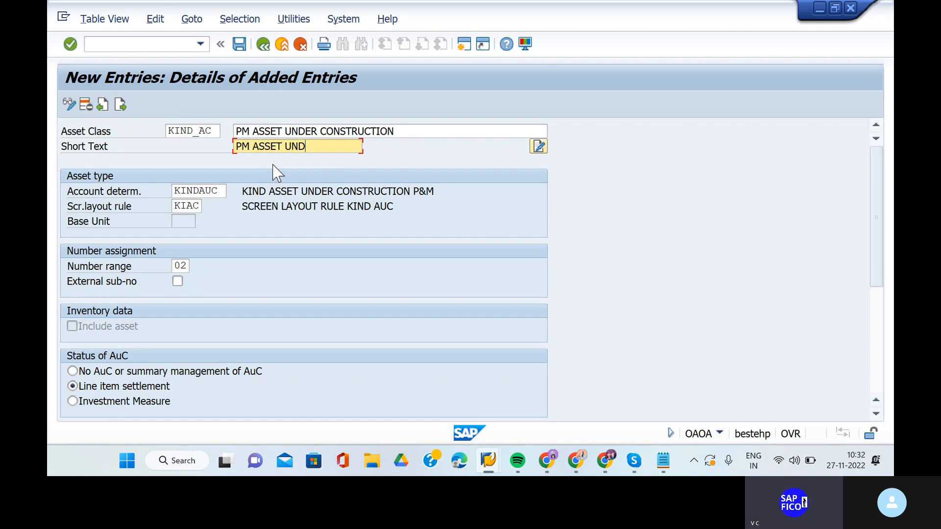
text(R CON)
key(BackSpace)
key(BackSpace)
key(BackSpace)
key(BackSpace)
key(BackSpace)
key(BackSpace)
key(BackSpace)
key(BackSpace)
key(BackSpace)
key(BackSpace)
key(BackSpace)
key(BackSpace)
text(UC ASSET C)
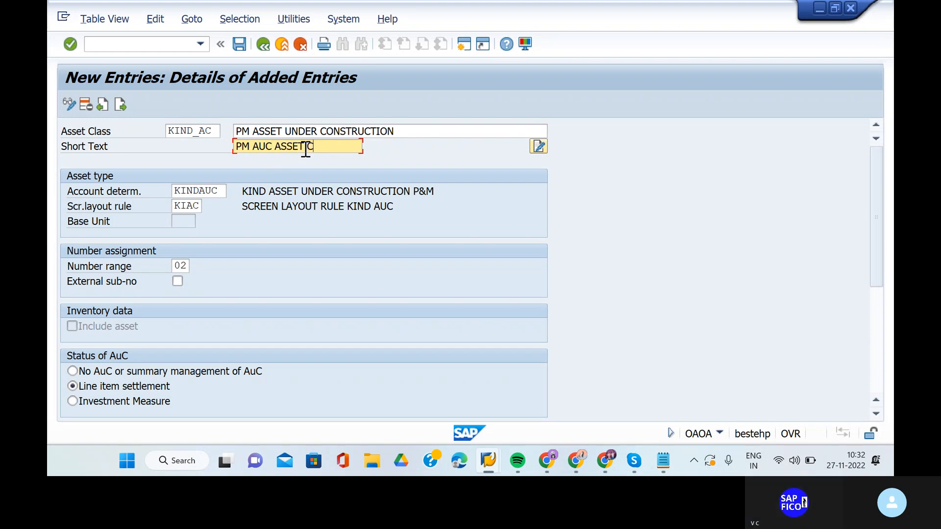
text(LASS)
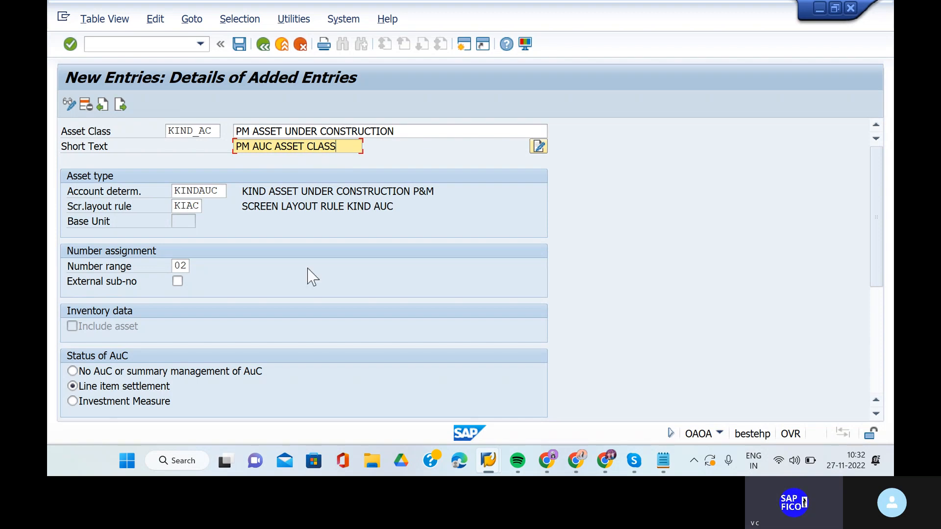
key(Return)
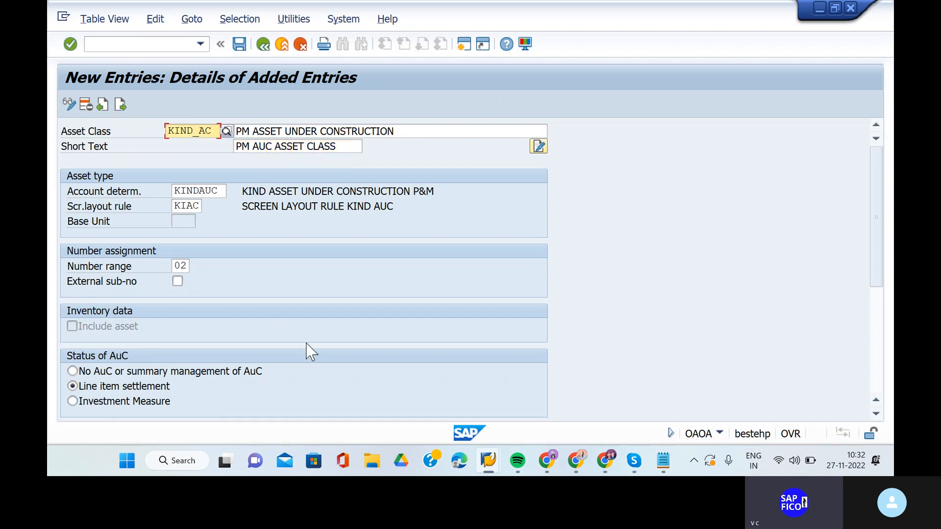
Save asset class KIND_AC, reopen its details from the overview to review them, and return to the asset classes overview.
click(240, 48)
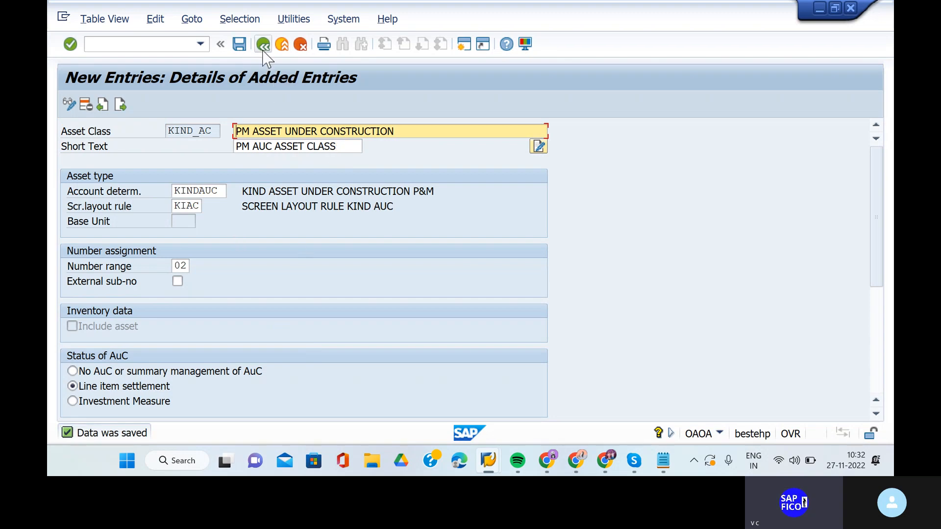
click(263, 45)
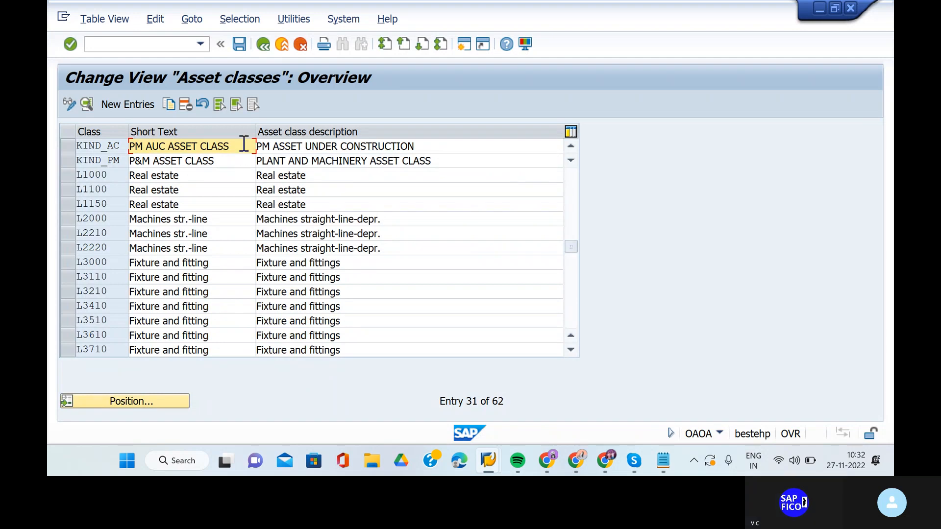
double_click(244, 145)
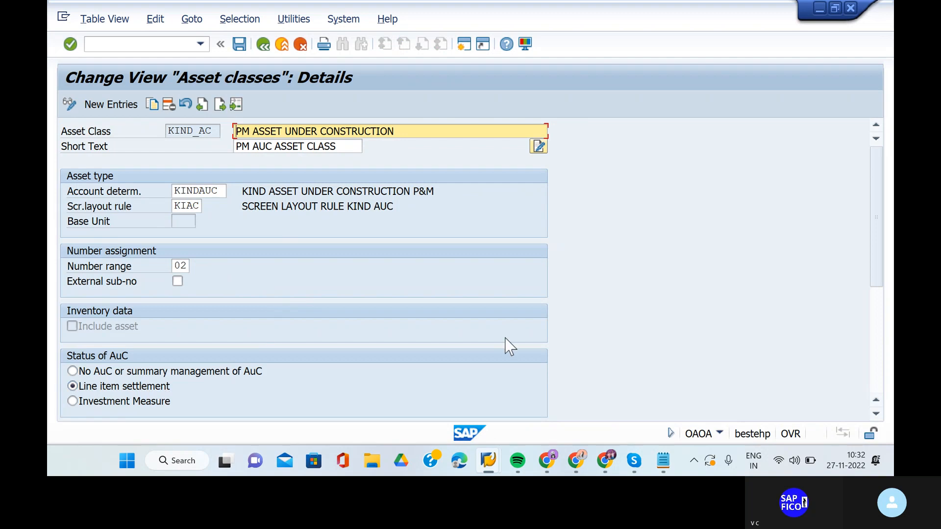
mouse_move(631, 461)
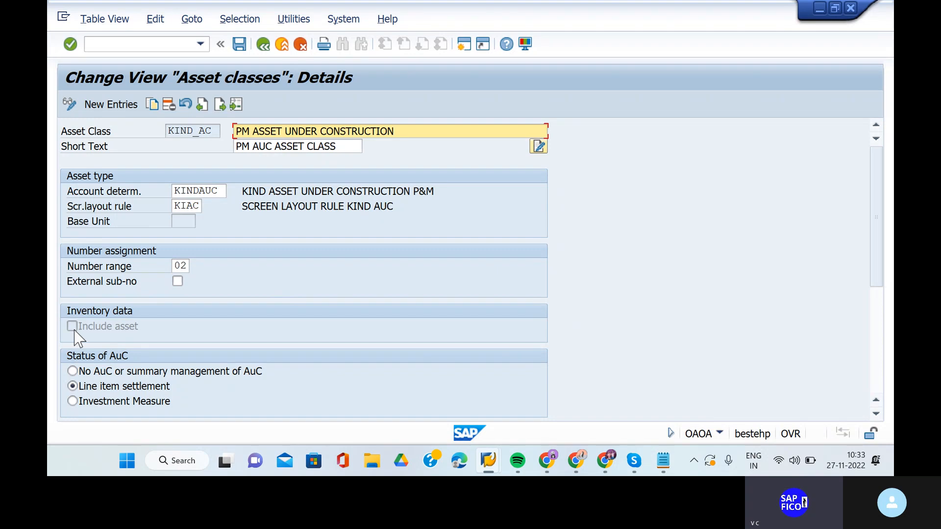
click(241, 44)
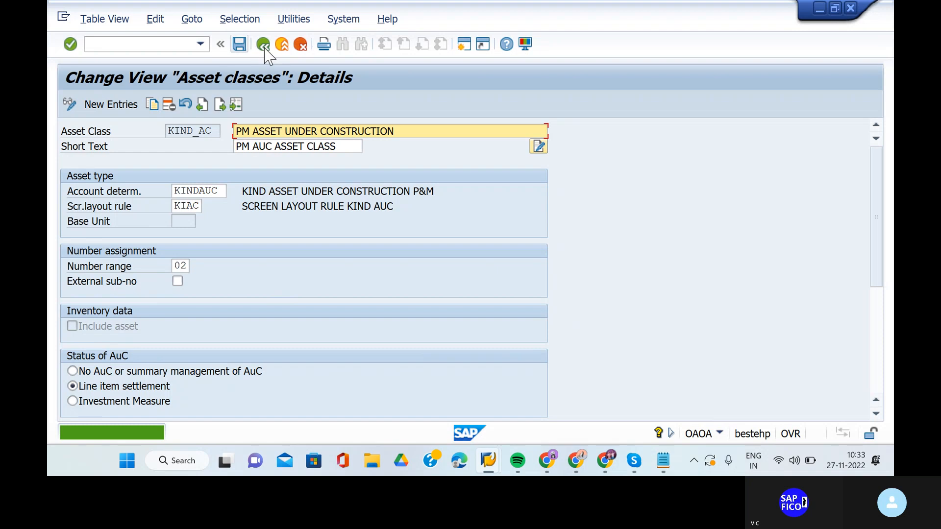
click(263, 45)
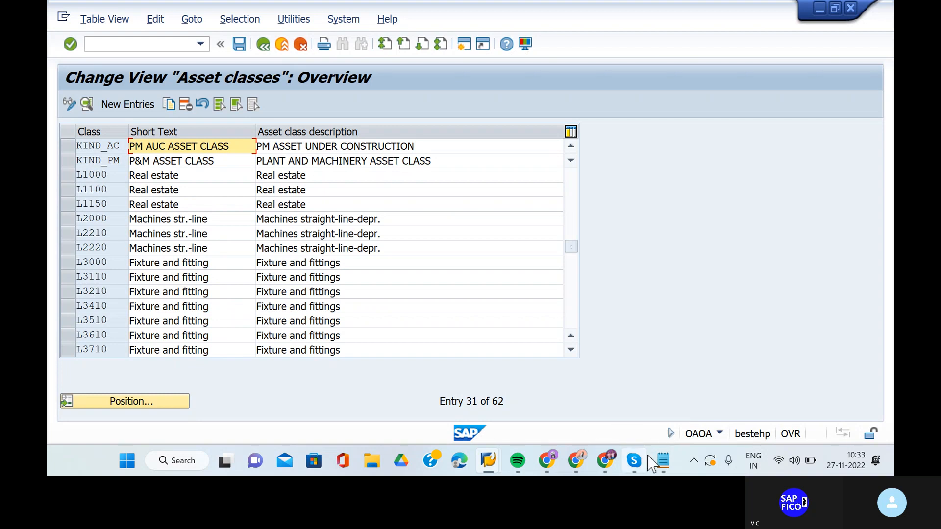
Switch to the Notepad checklist and add KIND_AC to item 7 with the ASSET UNDER CONS note copied from item 5.
click(664, 463)
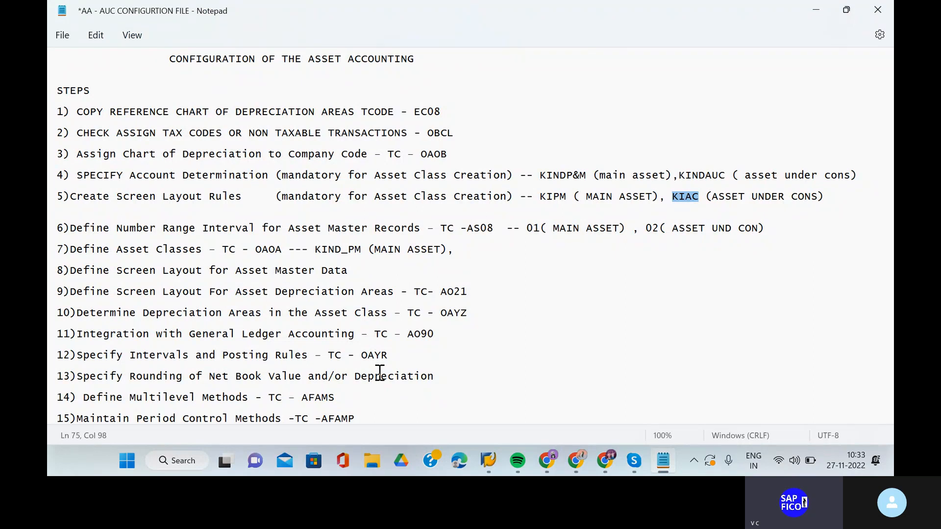
click(469, 254)
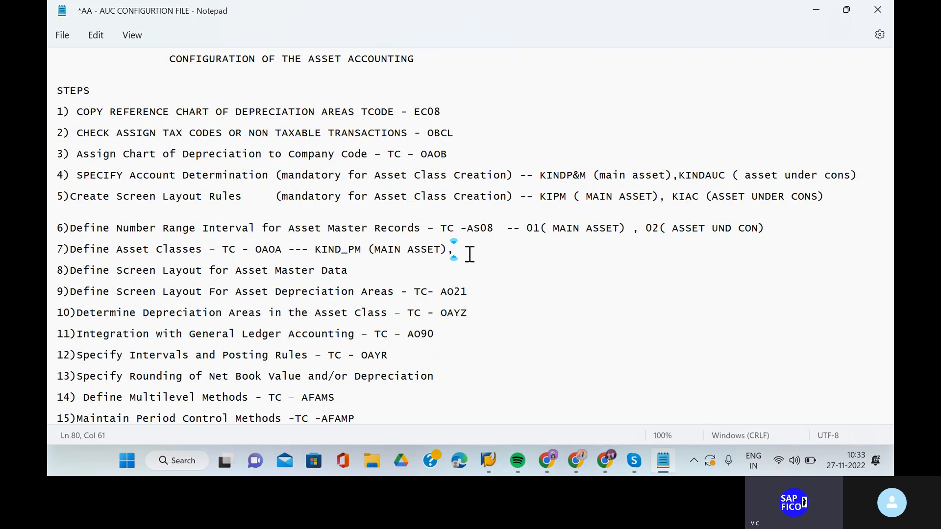
text(KIMD_AC ()
mouse_move(711, 196)
mouse_down()
mouse_move(817, 198)
mouse_move(707, 203)
mouse_up()
key(ctrl+c)
click(812, 197)
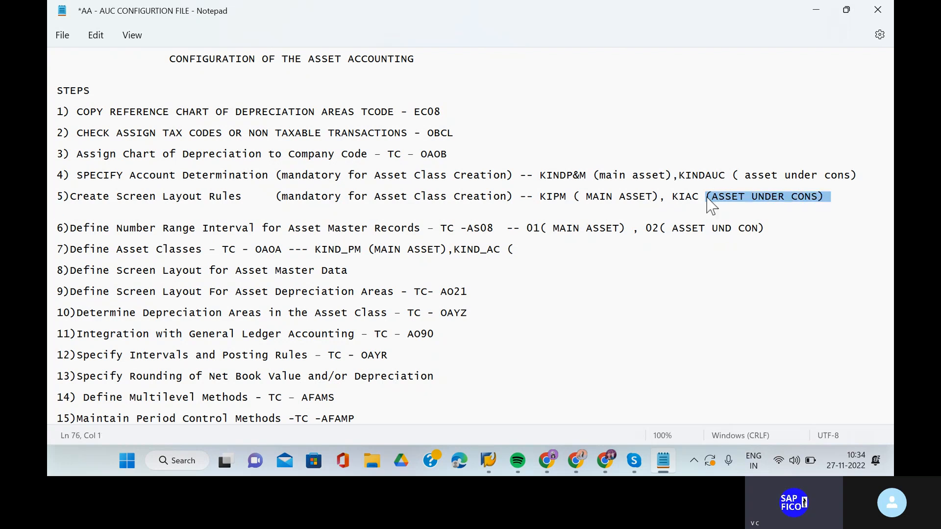
click(519, 254)
key(ctrl+v)
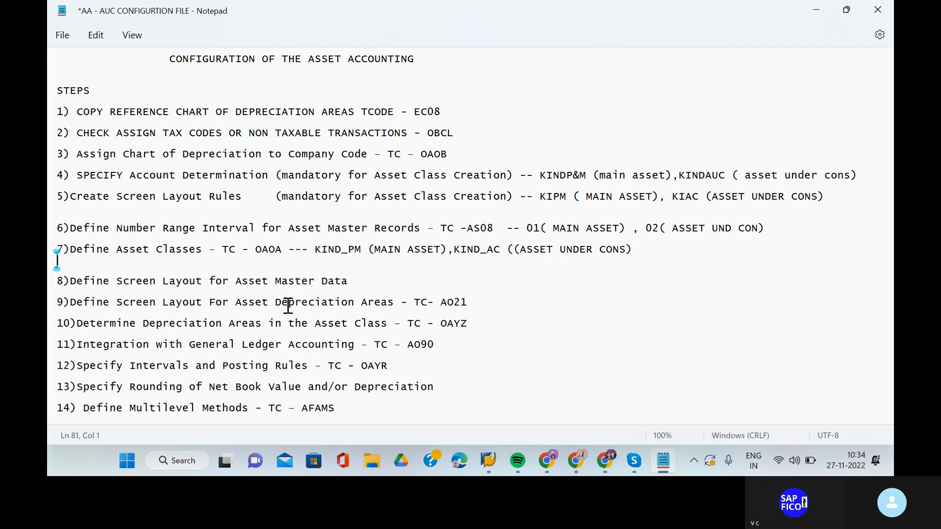
Append "- PATH" to checklist item 8 and reorder the taskbar so Notepad sits next to SAP.
click(374, 283)
scroll(374, 282, down, 1)
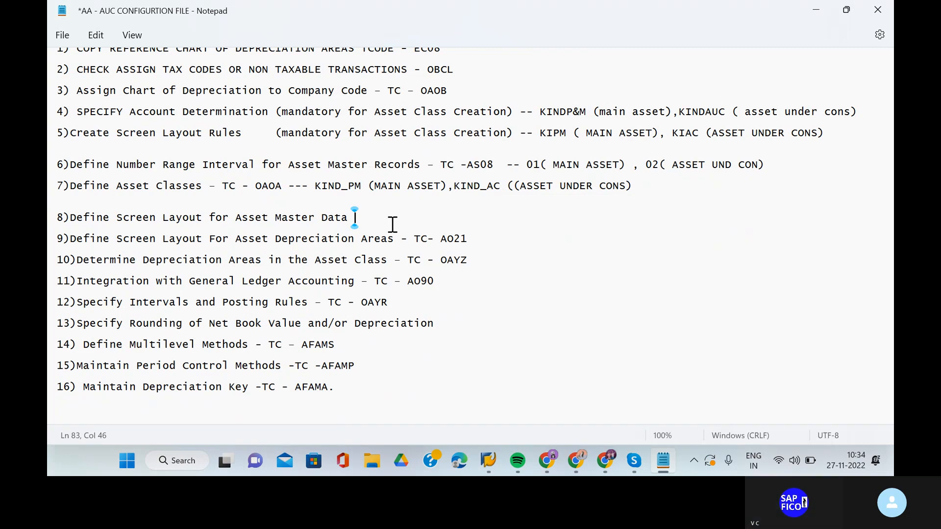
text(- PATH)
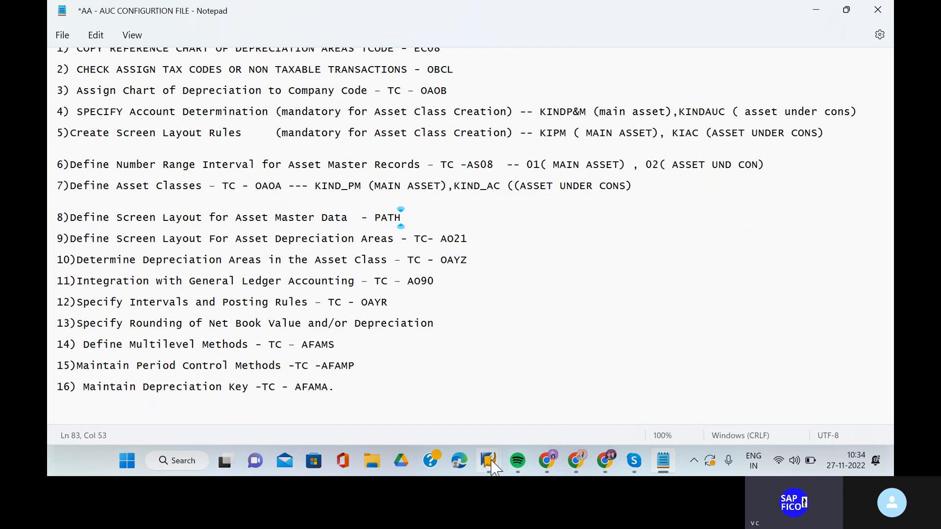
click(518, 462)
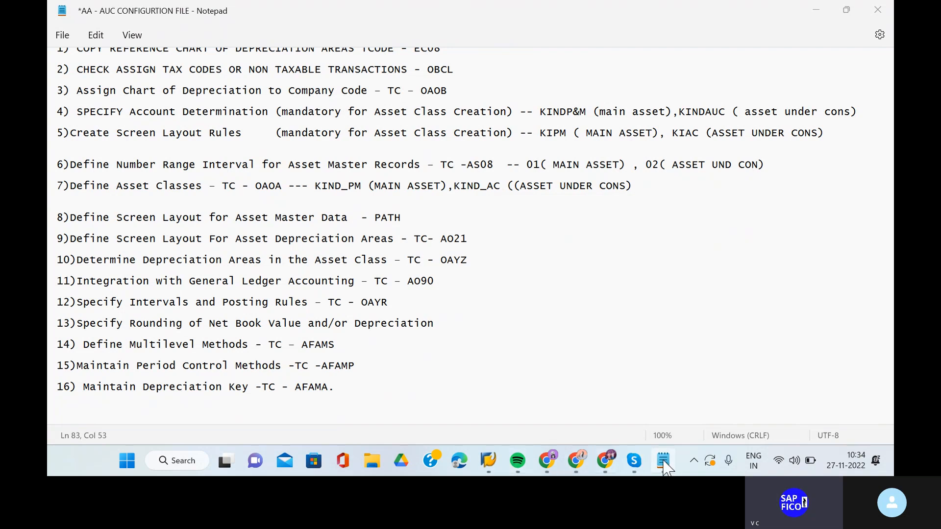
drag(663, 461, 502, 465)
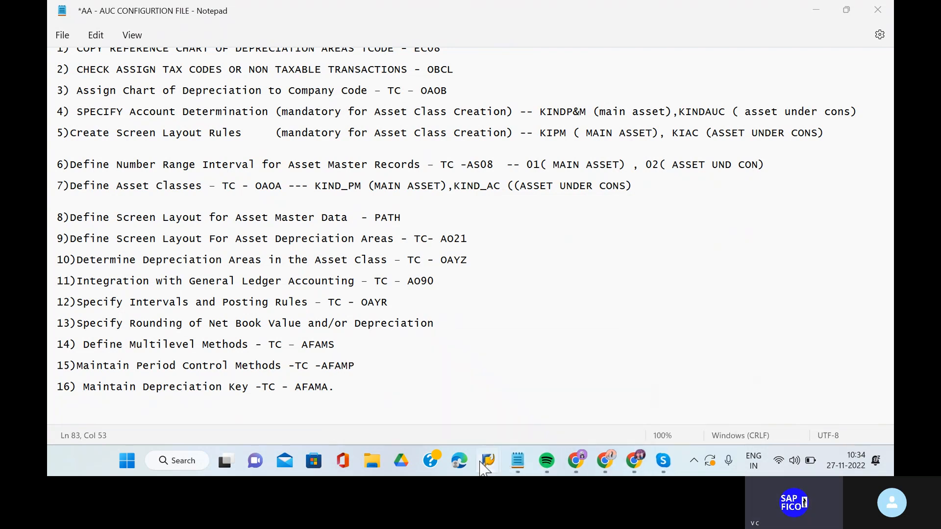
Switch to SAP, run transaction /NSPRO and display the SAP Reference IMG.
mouse_move(488, 464)
click(529, 421)
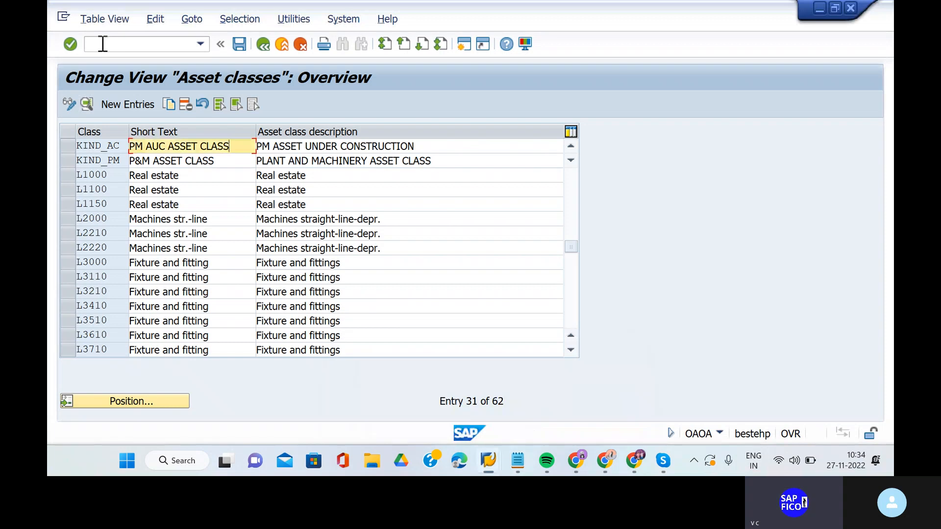
click(101, 44)
text(/NSPRO)
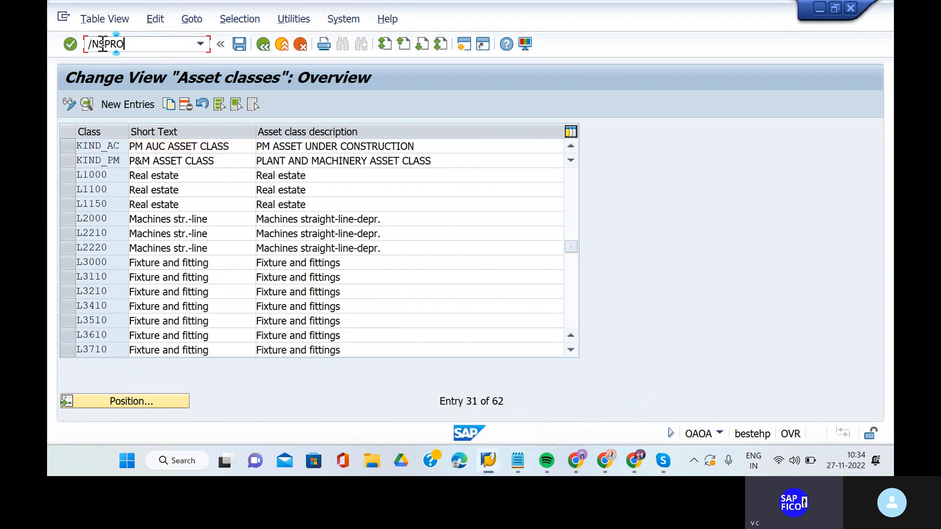
key(Return)
click(106, 111)
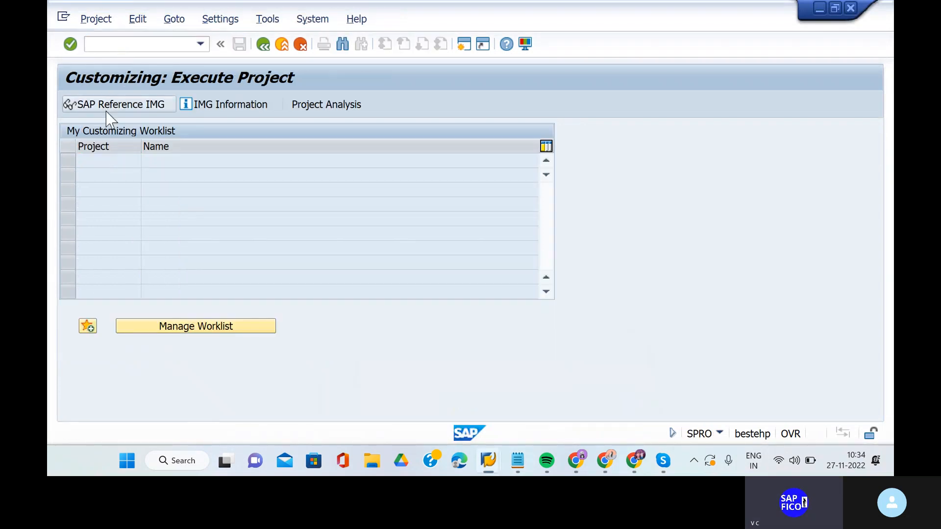
Expand Financial Accounting and its Asset Accounting node in the IMG structure.
scroll(93, 309, down, 2)
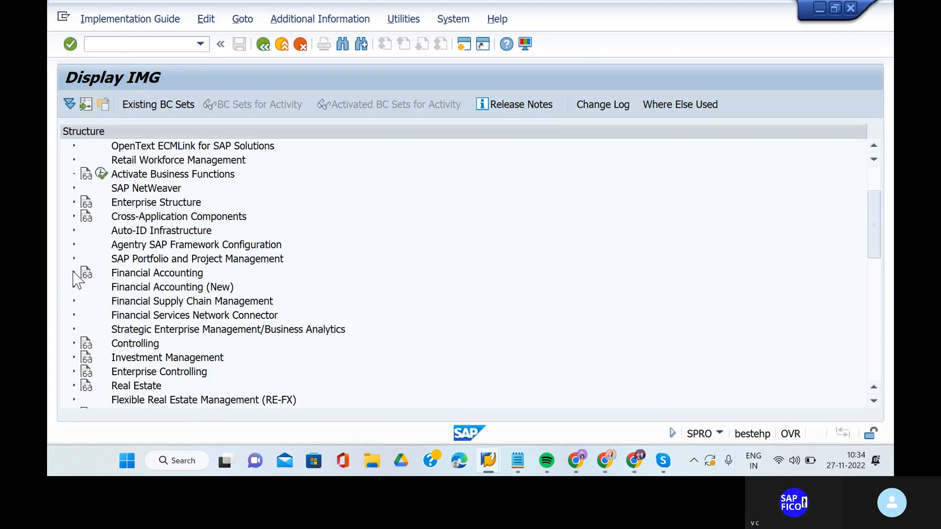
click(74, 273)
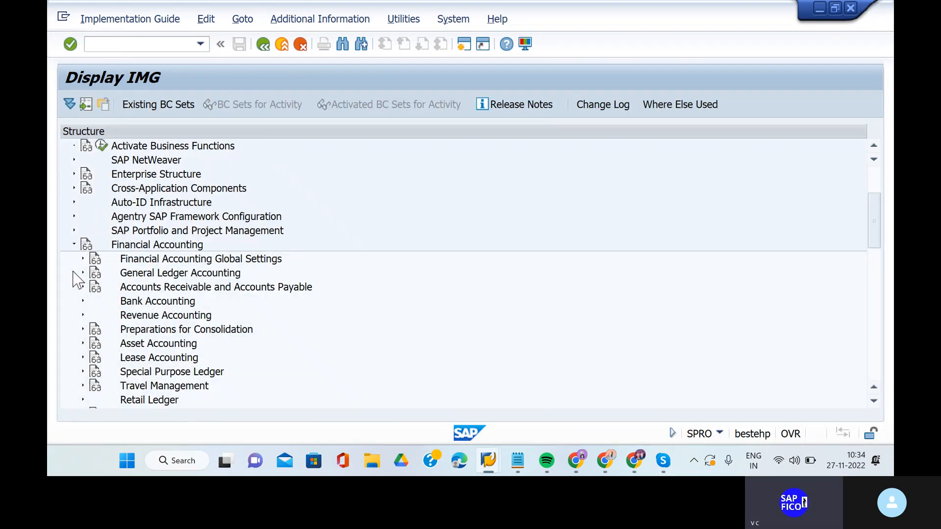
click(83, 343)
scroll(221, 313, down, 4)
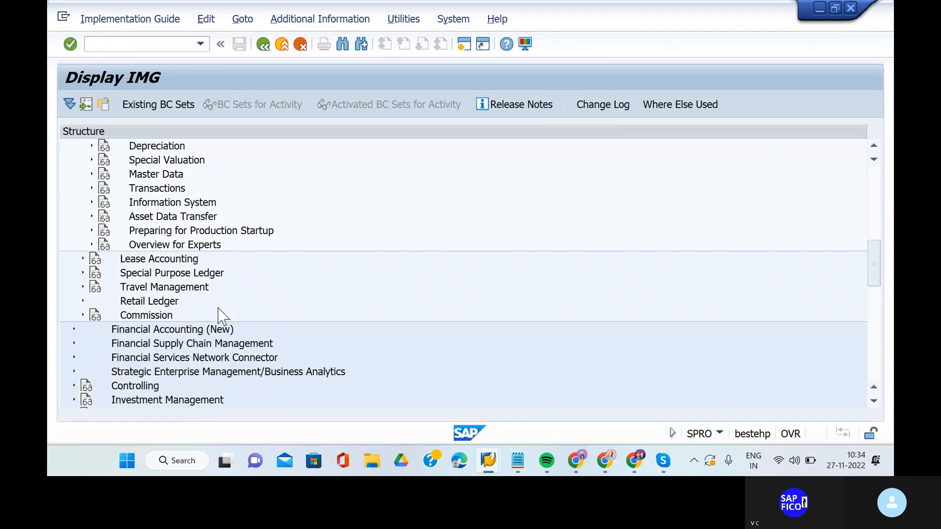
scroll(220, 315, up, 3)
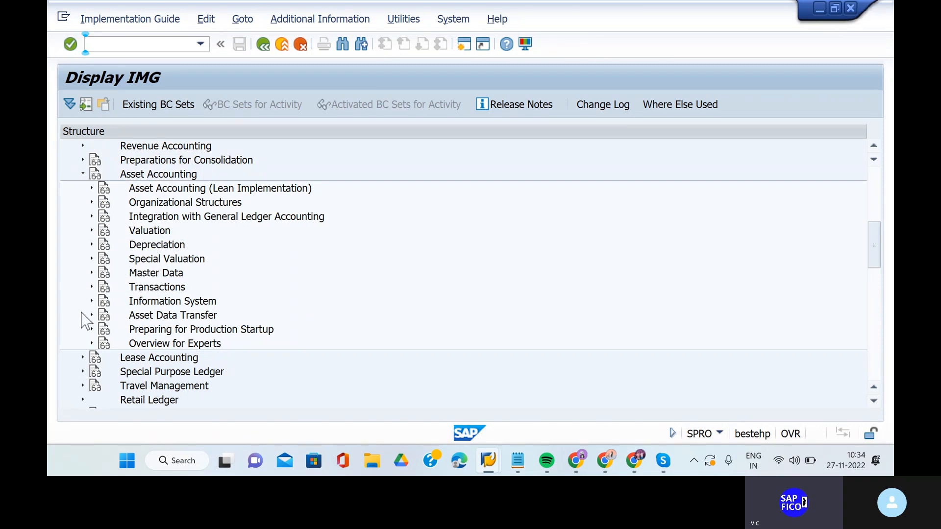
Expand Master Data and Screen Layout under Asset Accounting and open the activity Define Screen Layout for Asset Master Data.
click(92, 273)
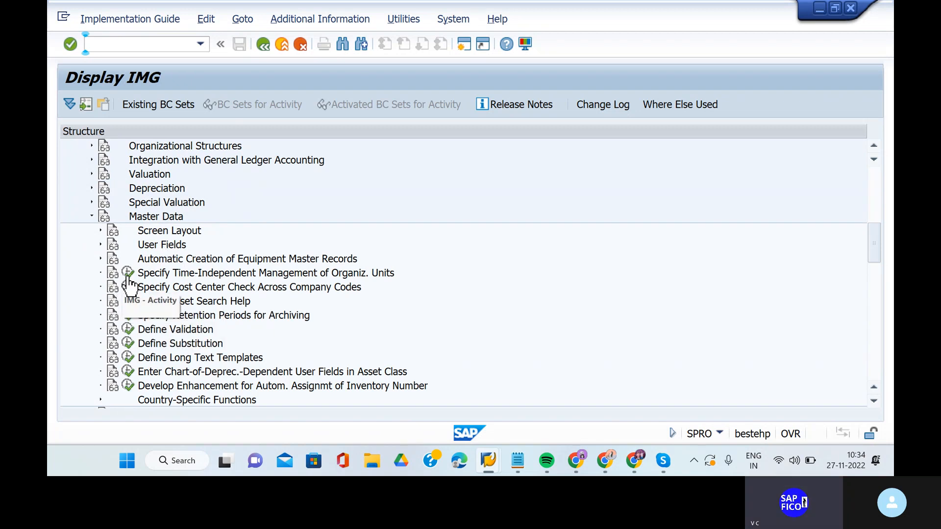
scroll(76, 331, down, 2)
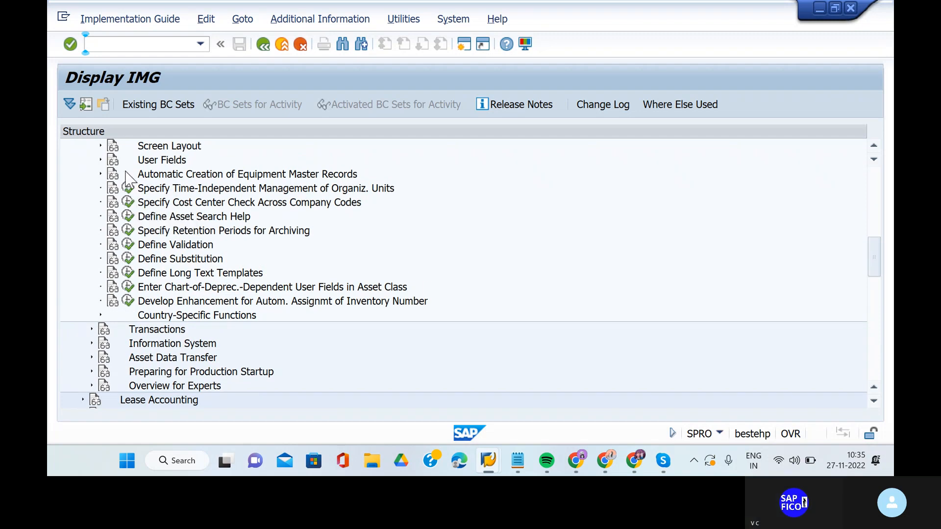
click(101, 146)
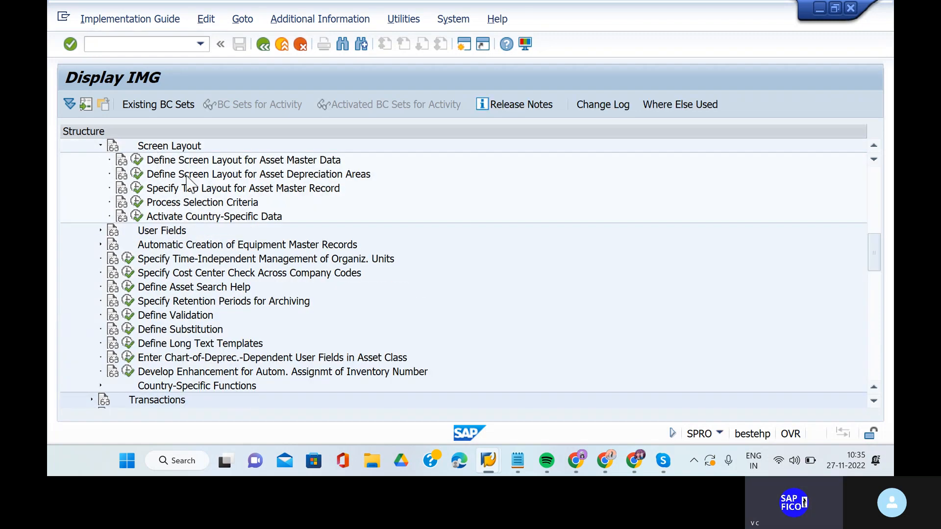
click(137, 160)
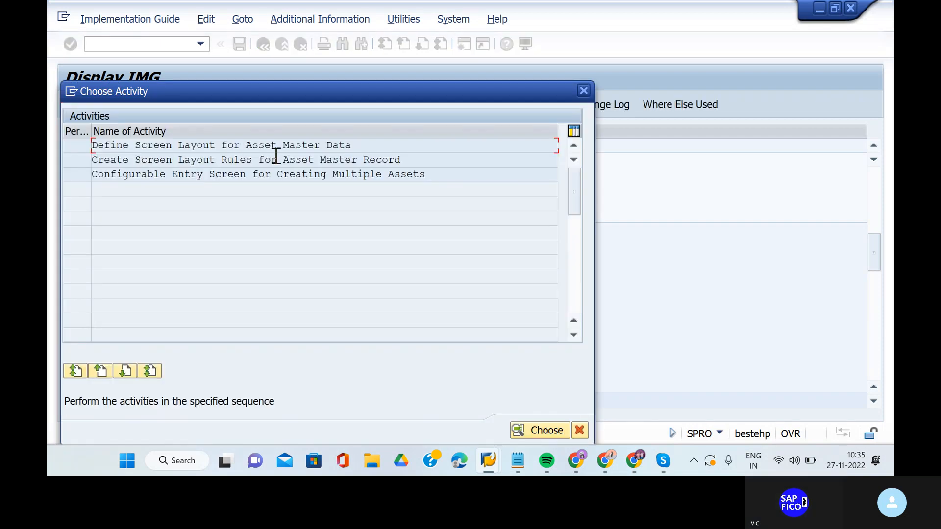
double_click(371, 146)
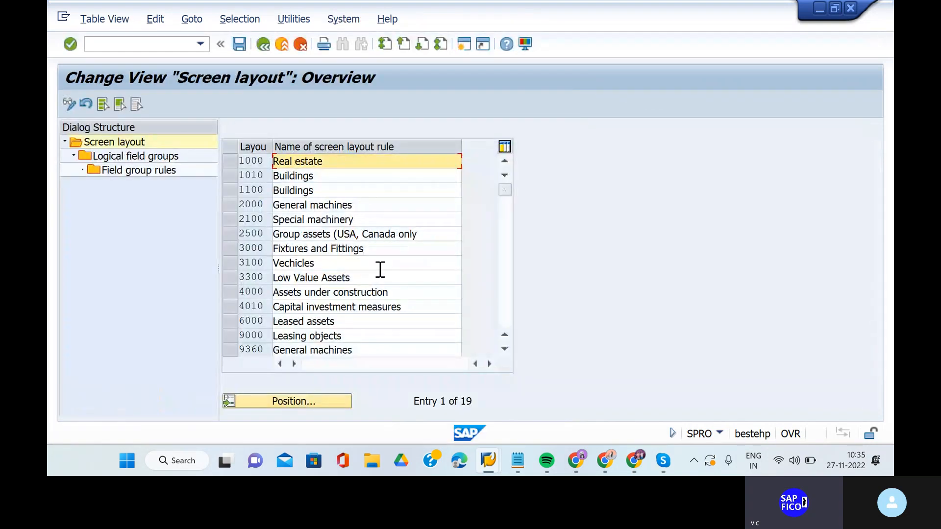
Position the screen layout list at "k", select layout rule KIPM and open its logical field groups.
click(325, 411)
text(k)
key(Return)
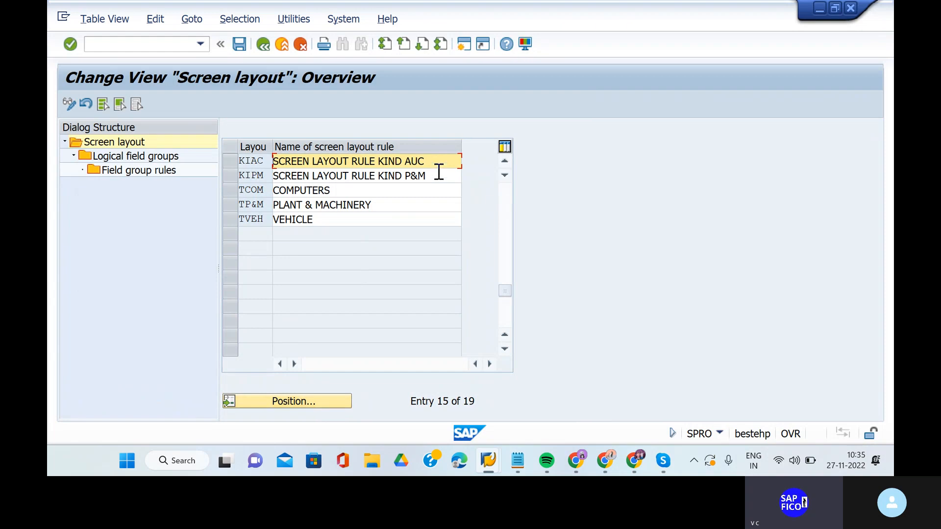
click(439, 177)
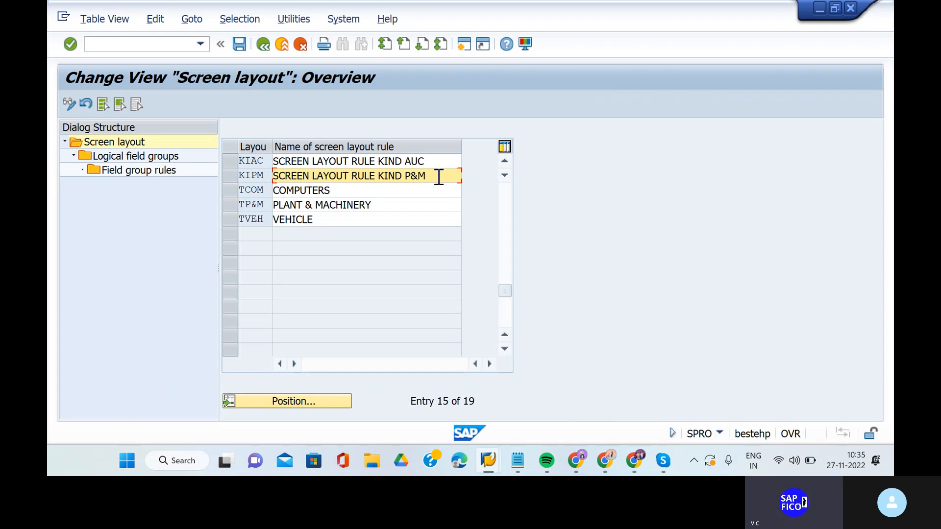
click(243, 177)
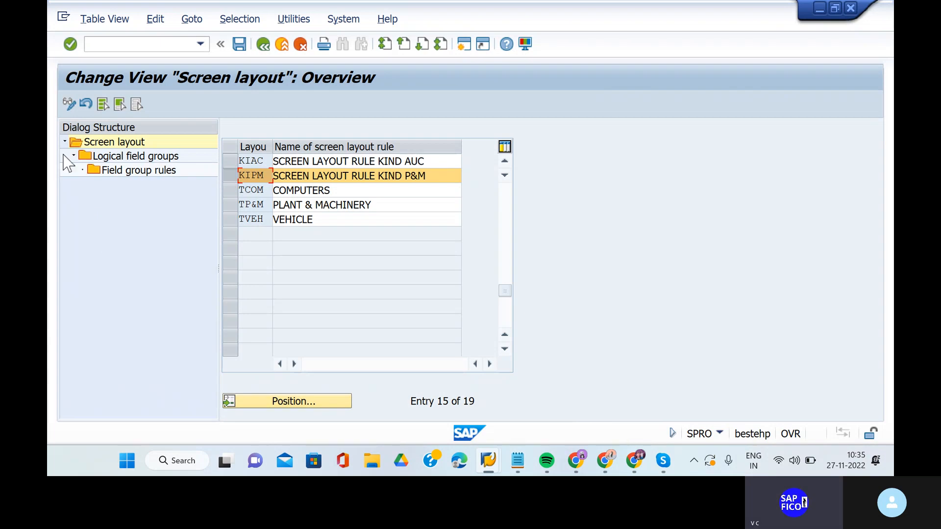
double_click(105, 159)
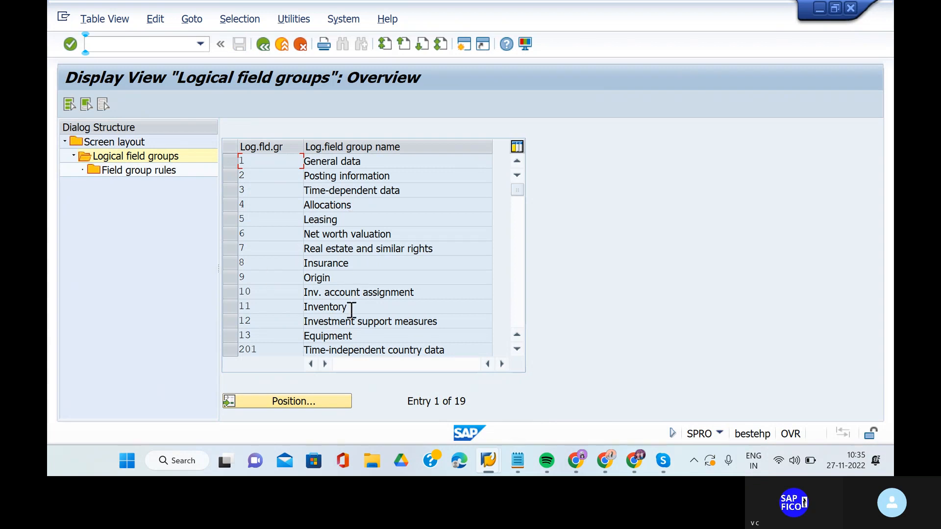
Review KIPM's logical field groups, open the field group rules for group 2, Posting information, and save them.
scroll(352, 312, down, 3)
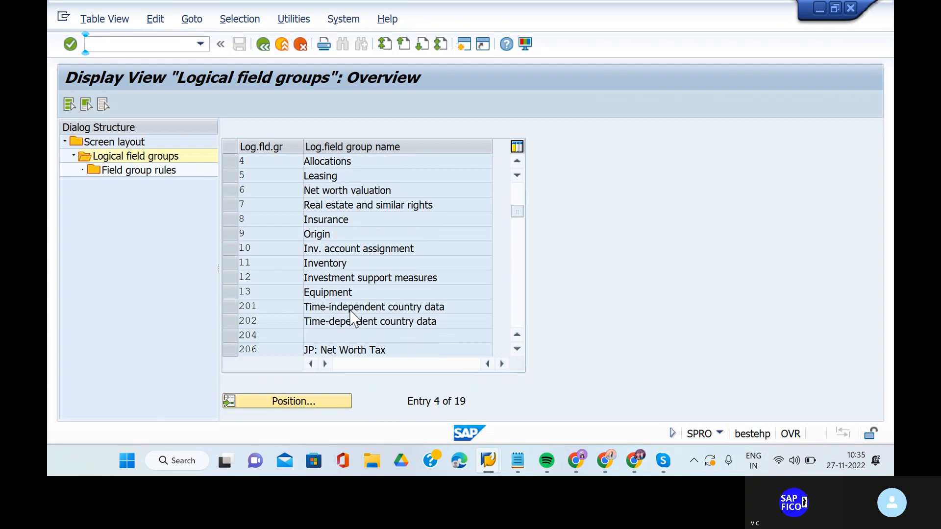
scroll(351, 311, down, 7)
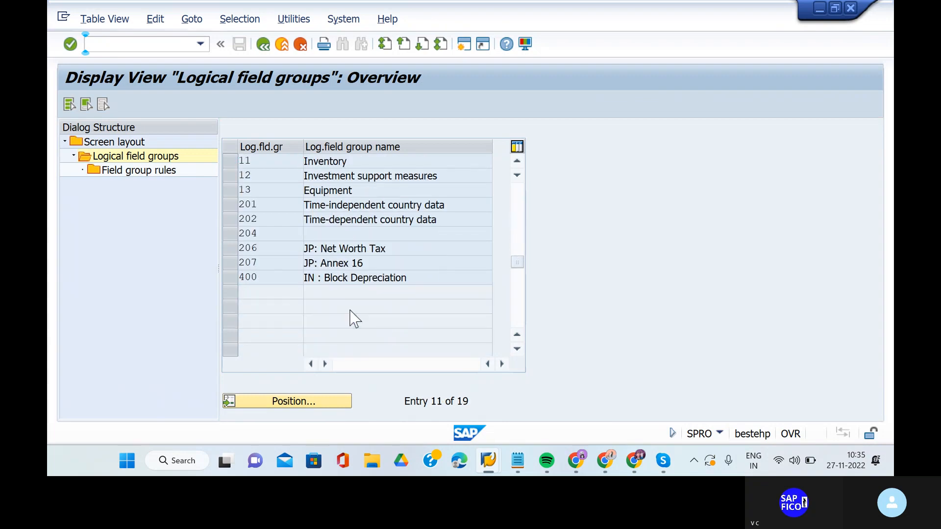
scroll(353, 316, up, 6)
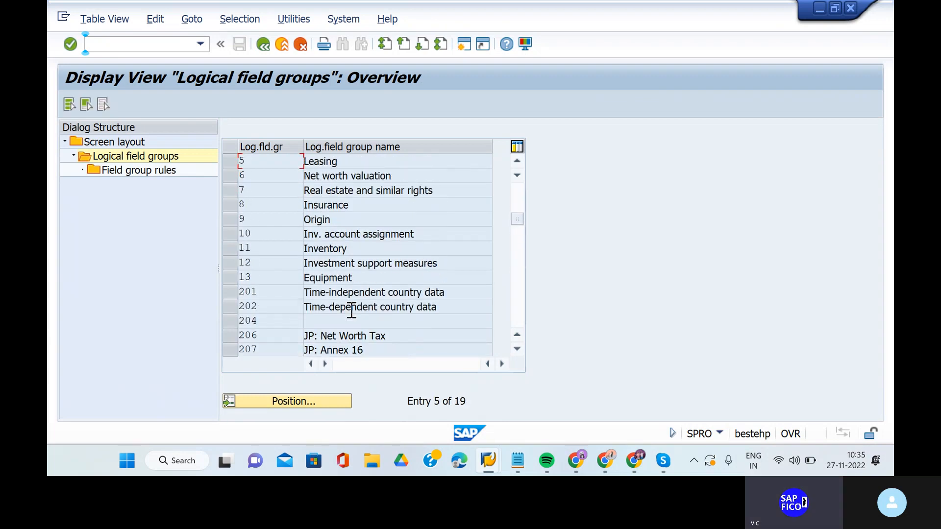
scroll(351, 311, up, 4)
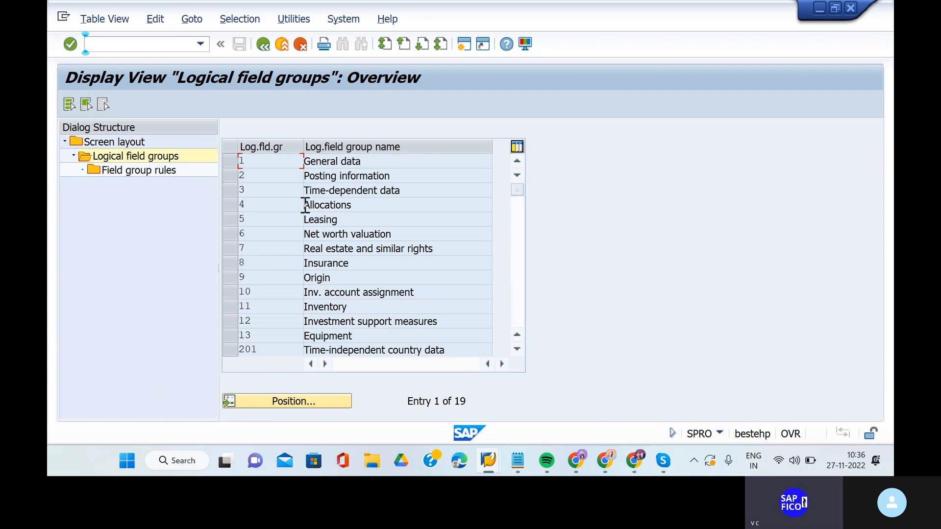
click(233, 174)
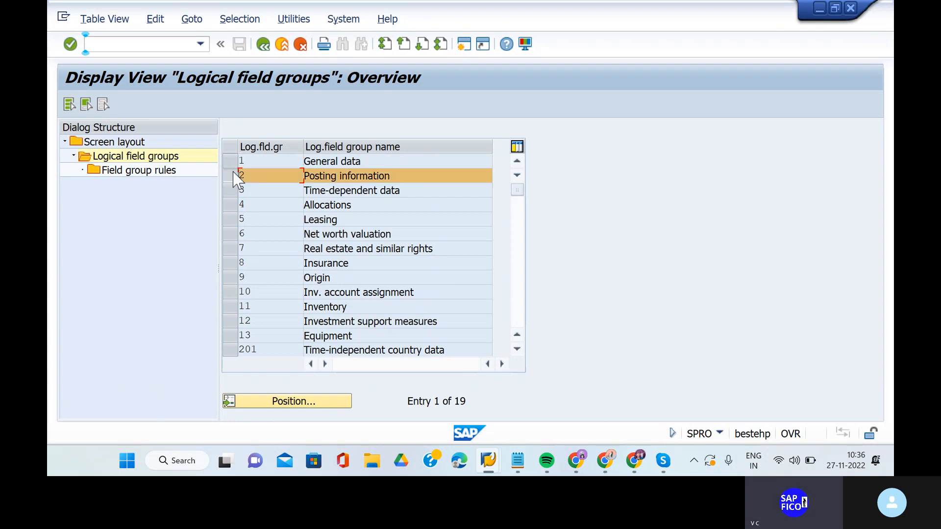
double_click(118, 172)
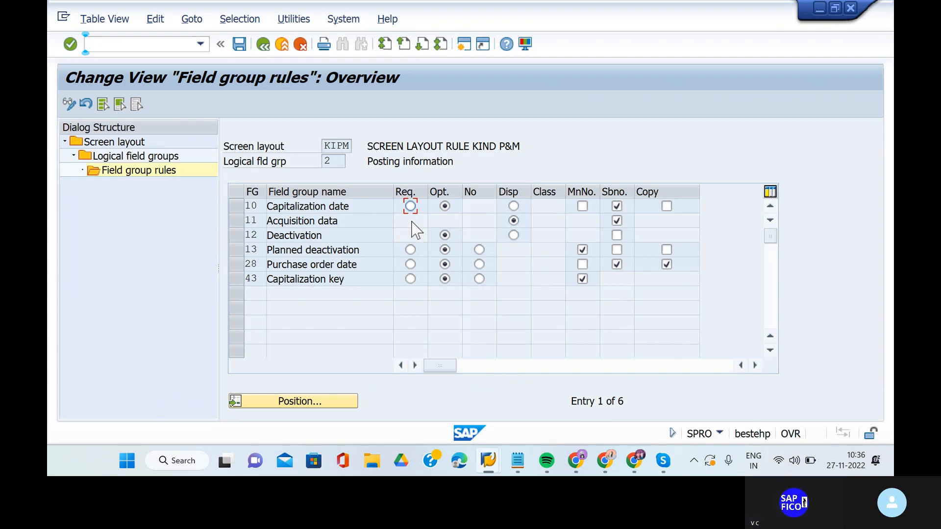
click(239, 44)
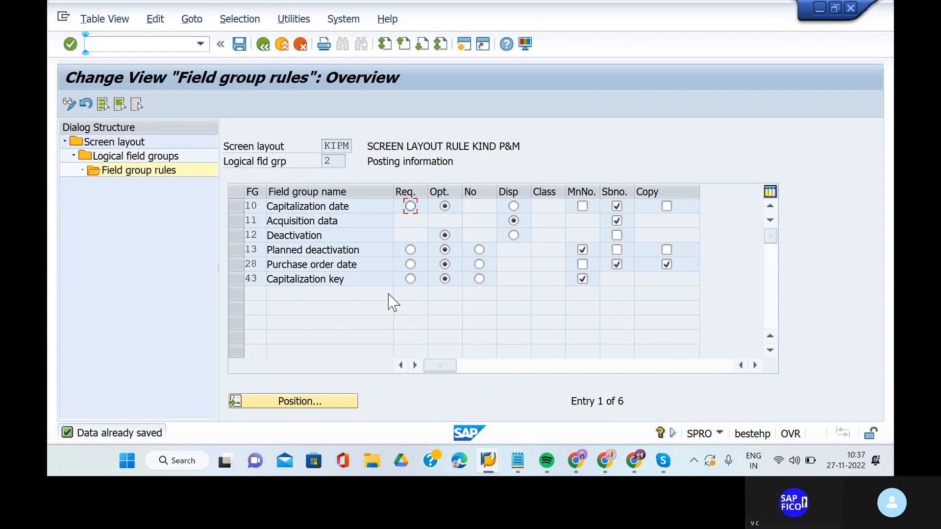
click(263, 45)
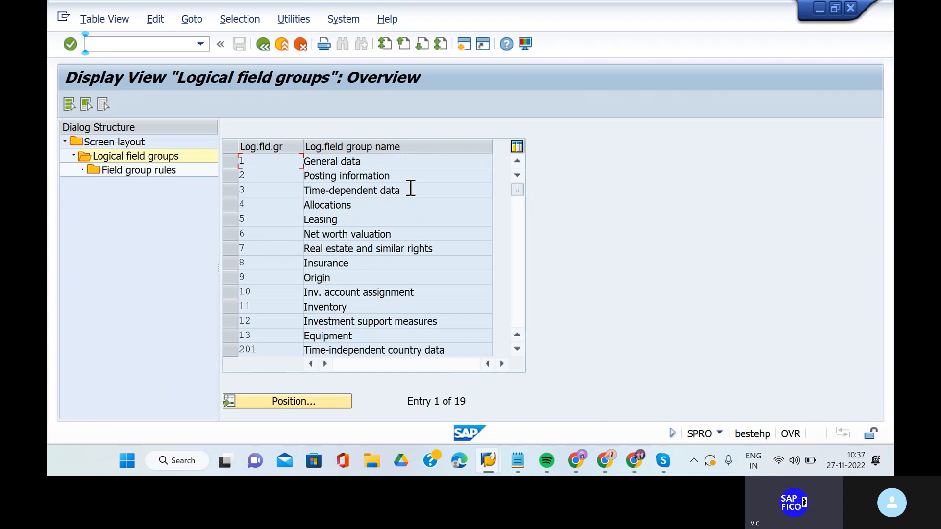
Set Cost center to optional in KIPM's field group rules for group 3, Time-dependent data, and save with the customizing request.
click(234, 192)
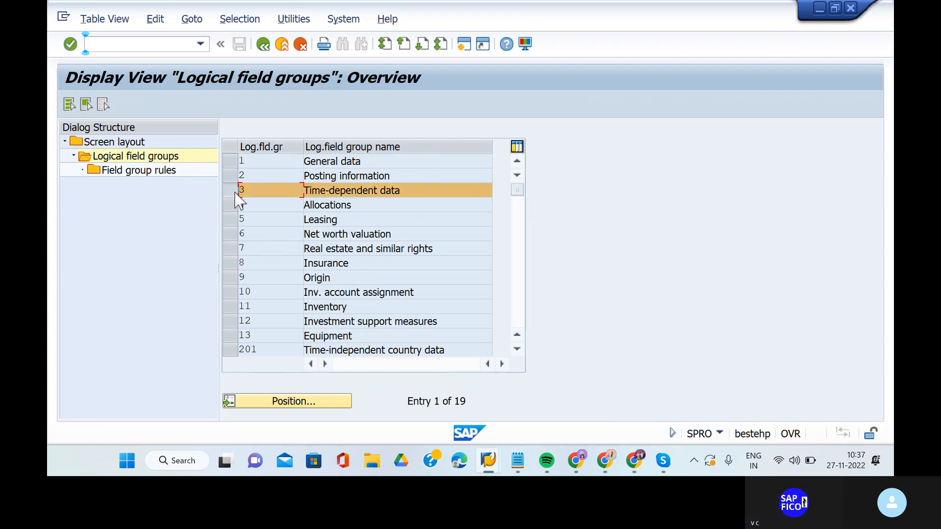
double_click(142, 172)
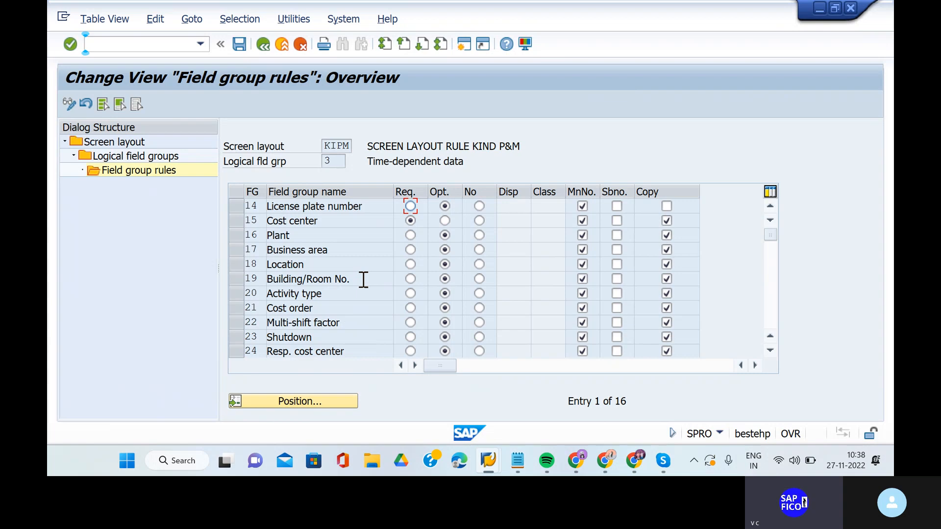
click(444, 221)
click(238, 44)
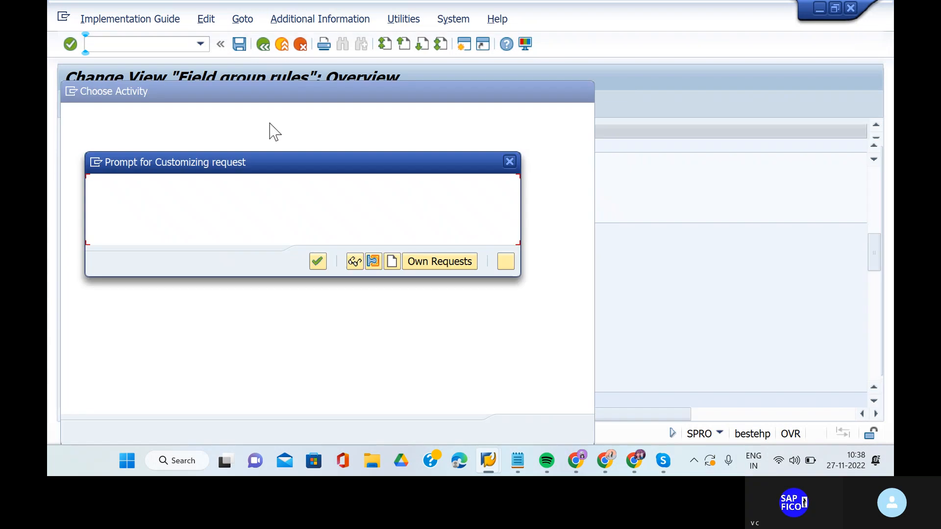
click(313, 263)
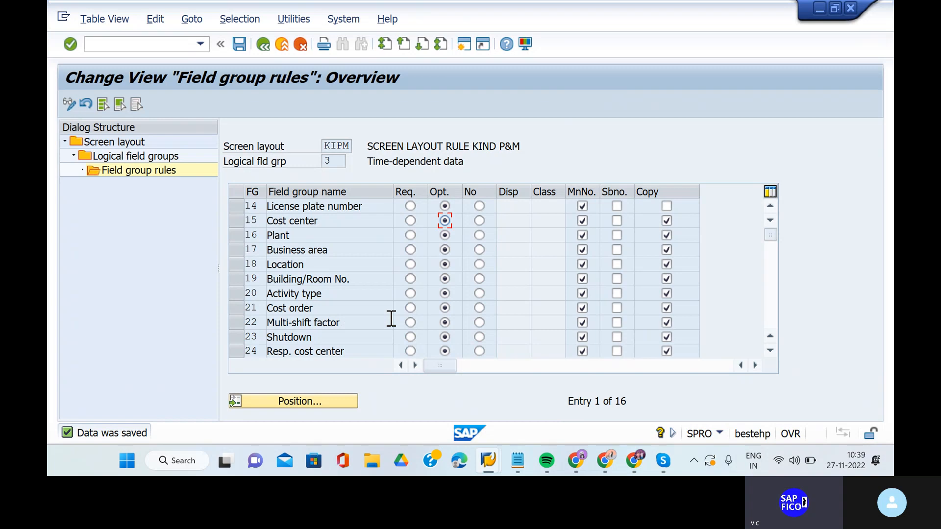
click(239, 44)
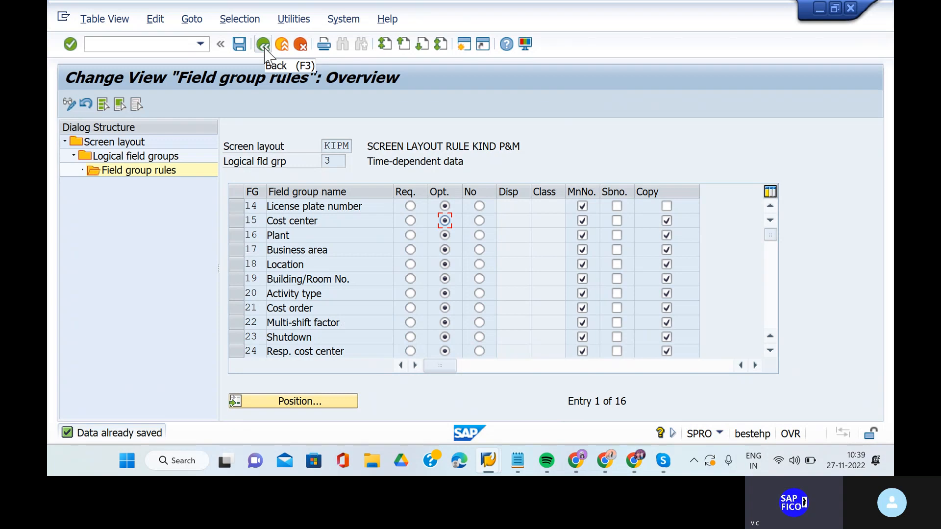
click(263, 45)
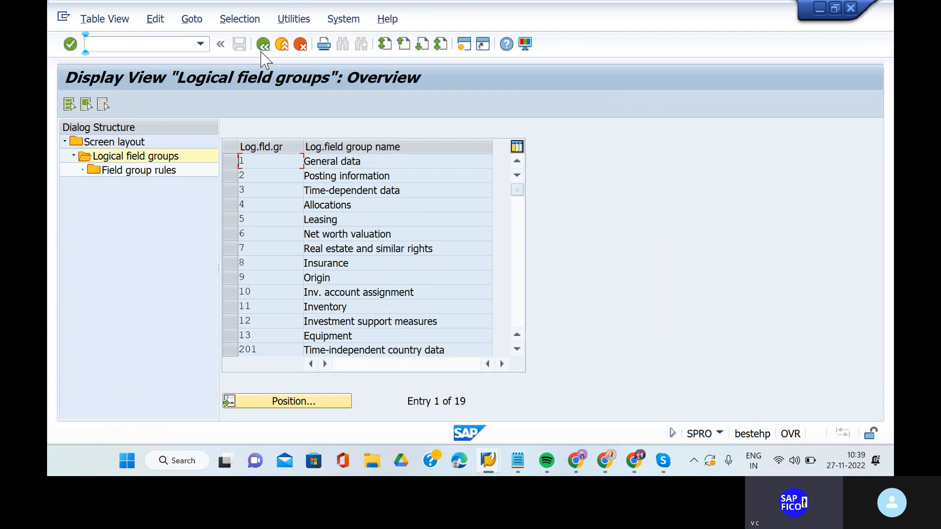
Select screen layout rule KIAC, open its field group rules for group 2, Posting information, and save them.
click(263, 46)
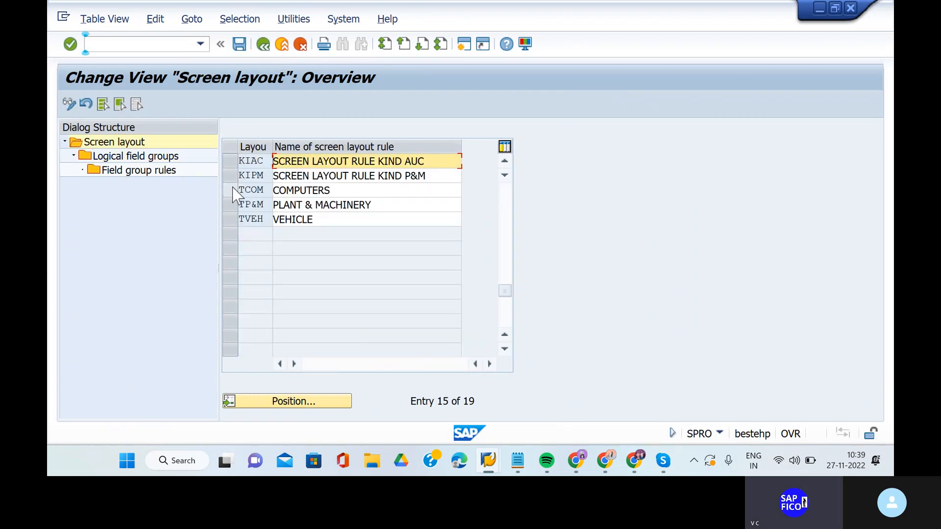
click(229, 160)
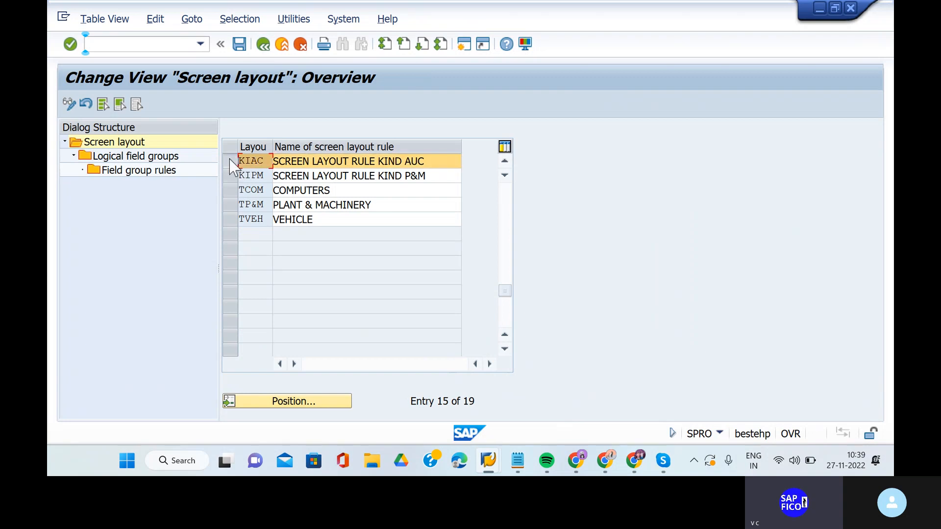
double_click(136, 159)
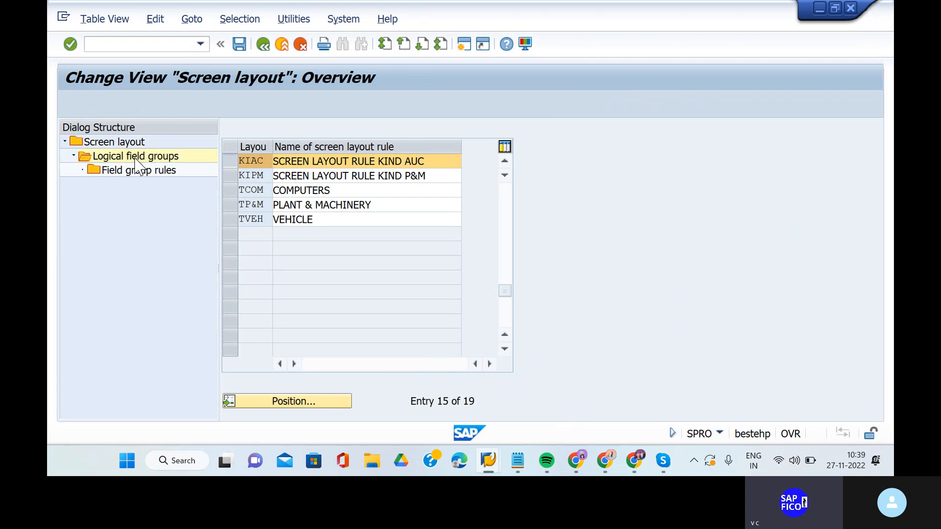
click(392, 179)
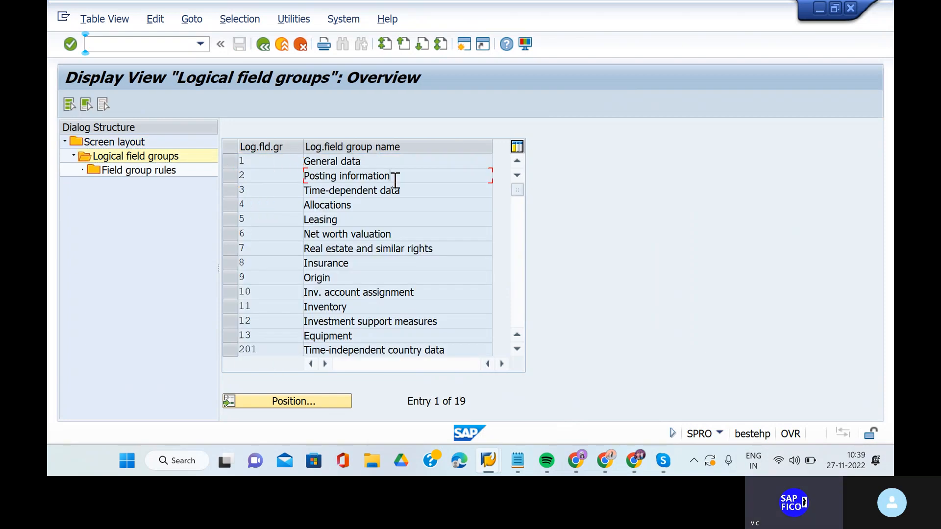
click(230, 177)
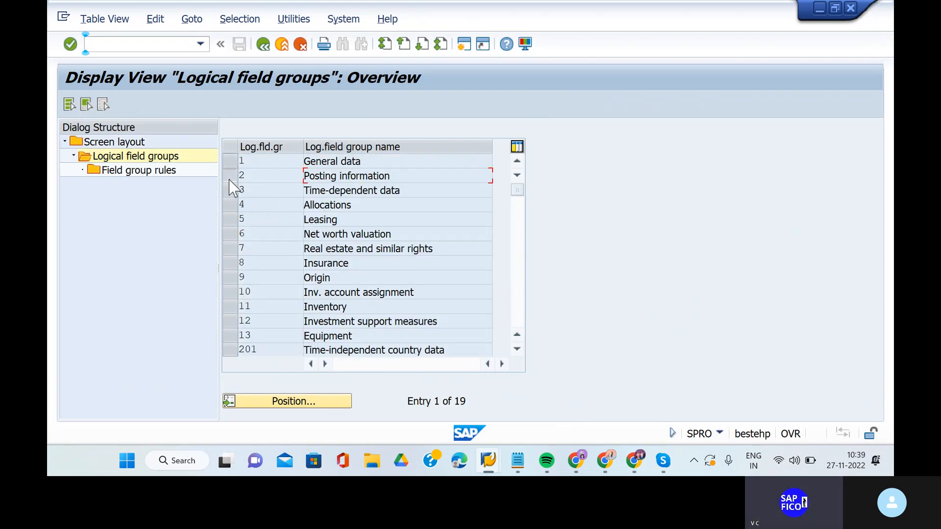
double_click(131, 172)
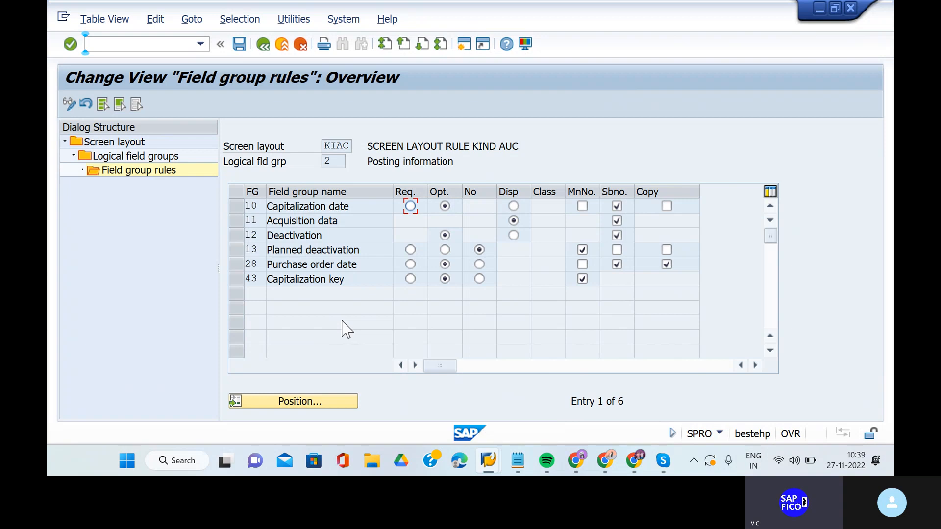
click(239, 48)
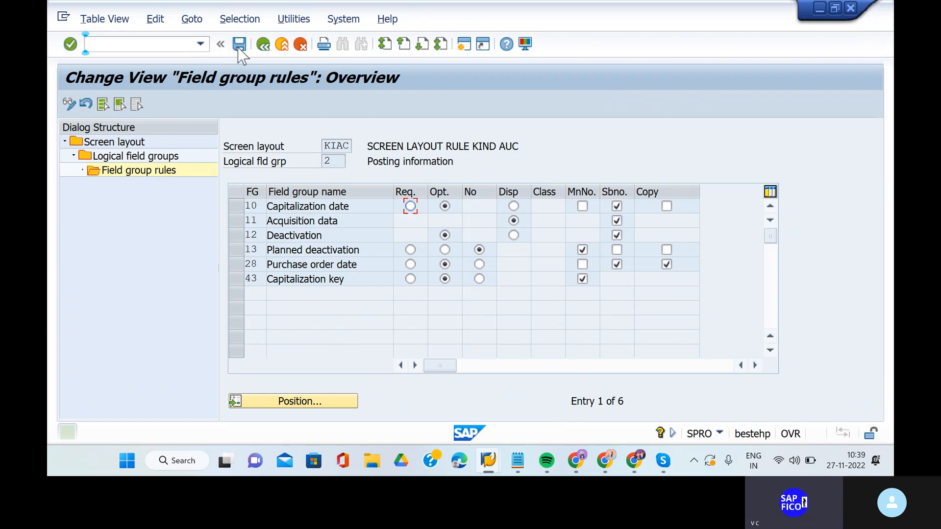
click(264, 45)
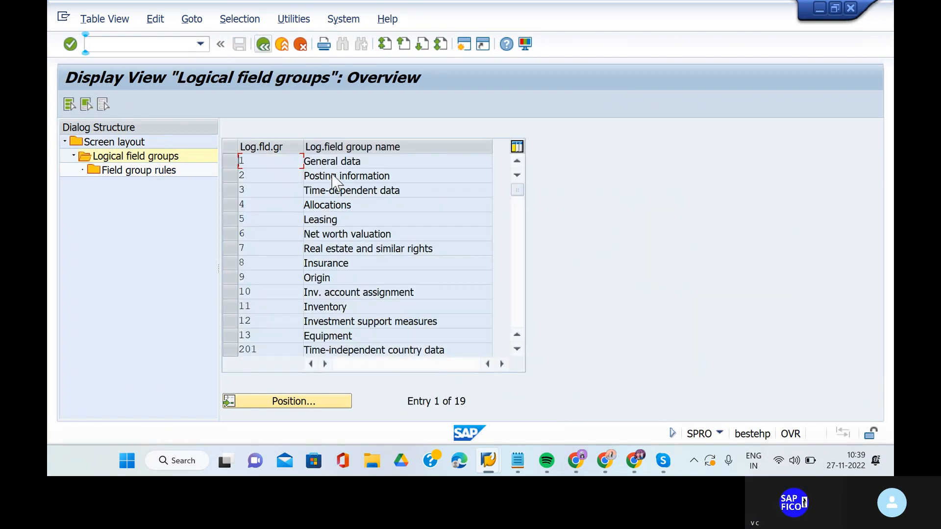
Set Cost center to optional in KIAC's field group rules for group 3, Time-dependent data, and save.
click(399, 189)
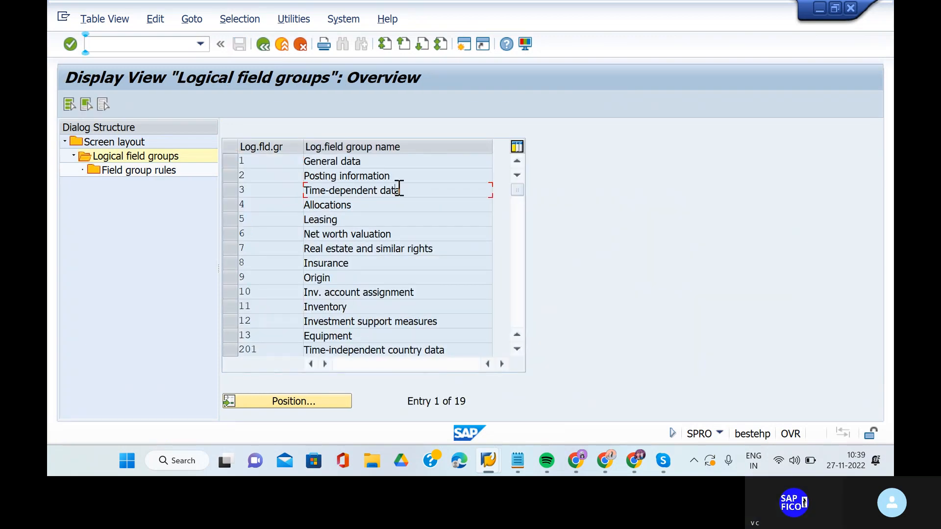
click(229, 191)
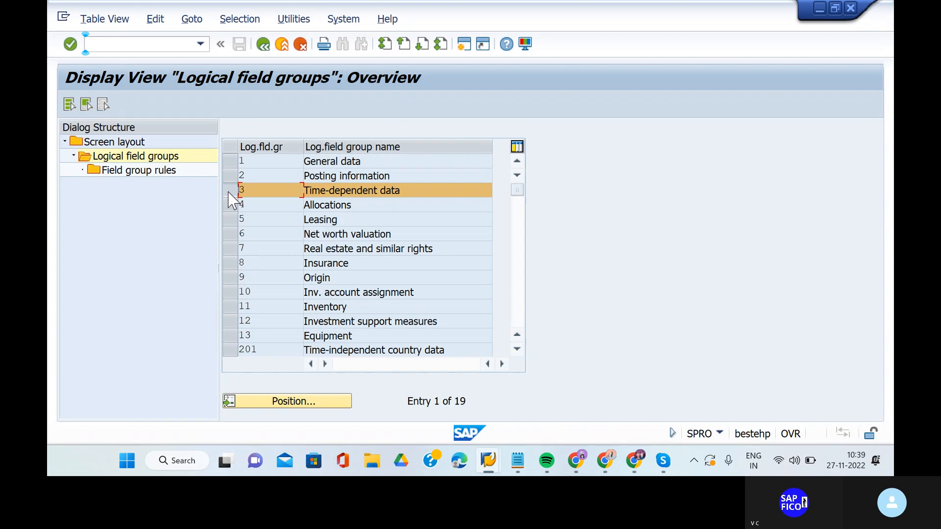
double_click(144, 173)
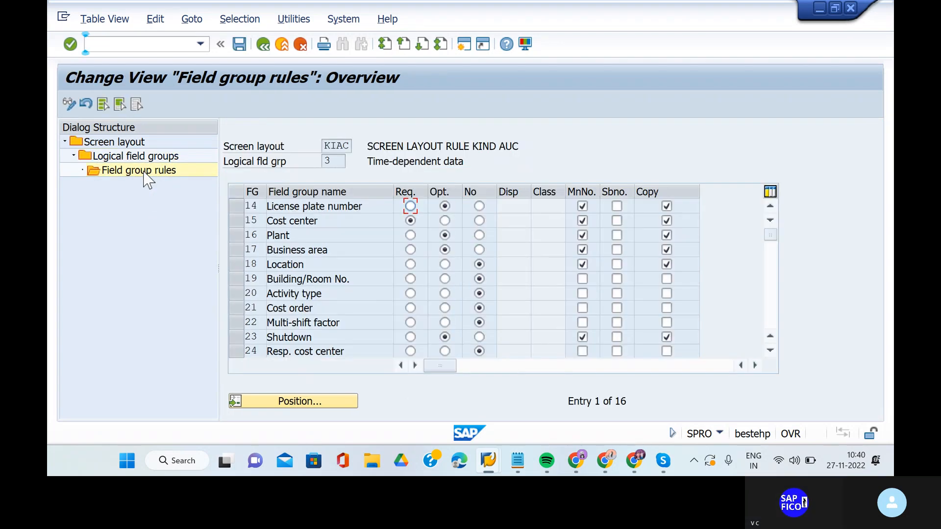
click(445, 221)
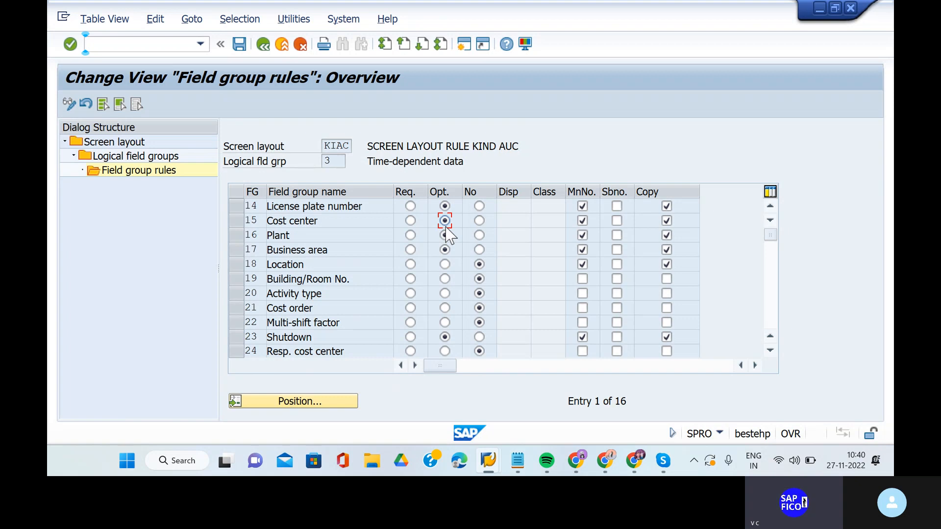
click(240, 45)
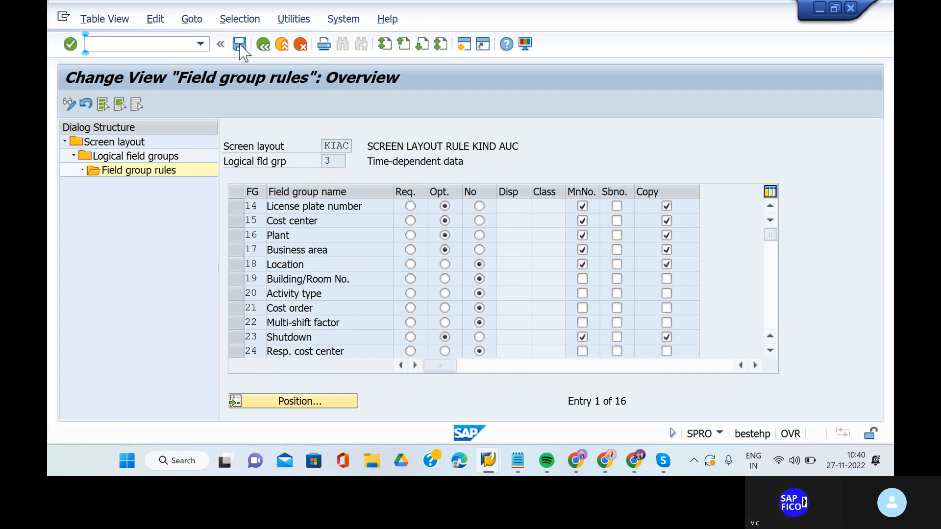
click(263, 44)
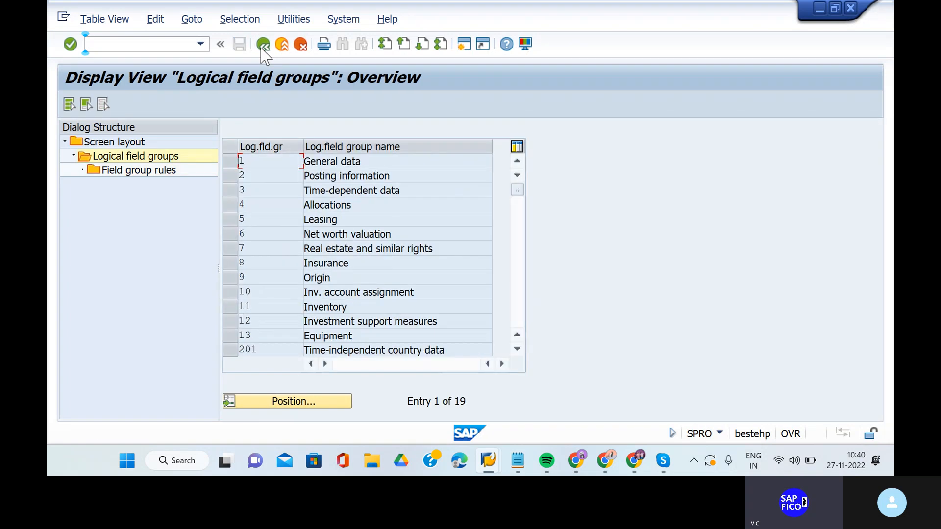
Exit the asset master data screen layout activity with the command /n.
click(149, 43)
text(/n)
key(Return)
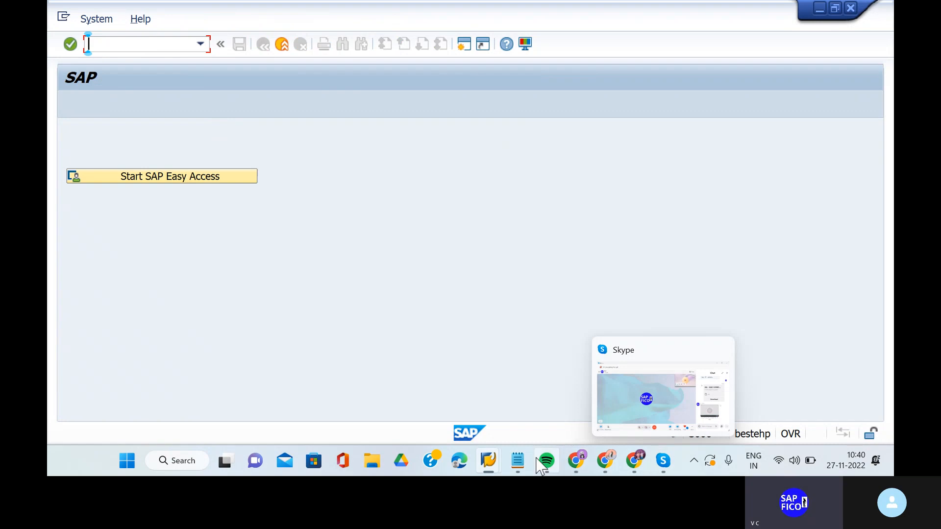
Switch to the Notepad checklist and look up the transaction code for item 9, Define Screen Layout For Asset Depreciation Areas.
click(520, 471)
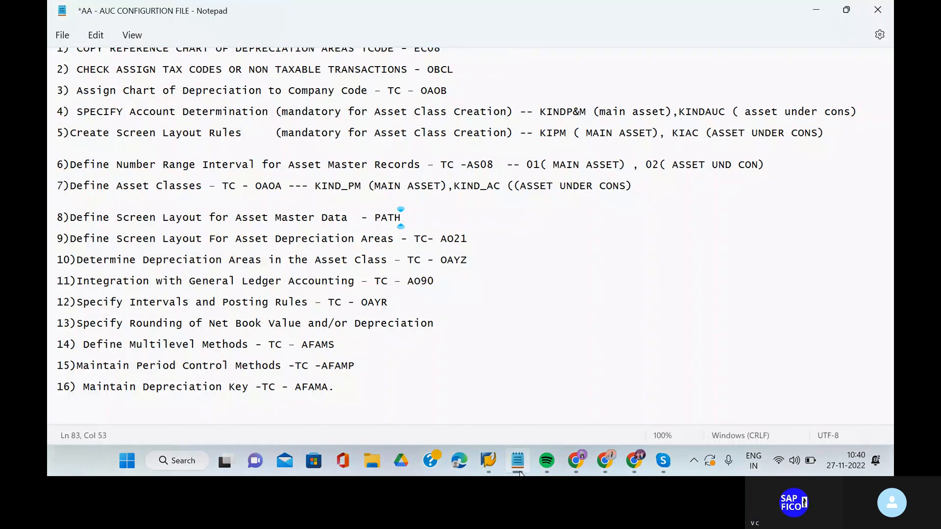
click(482, 241)
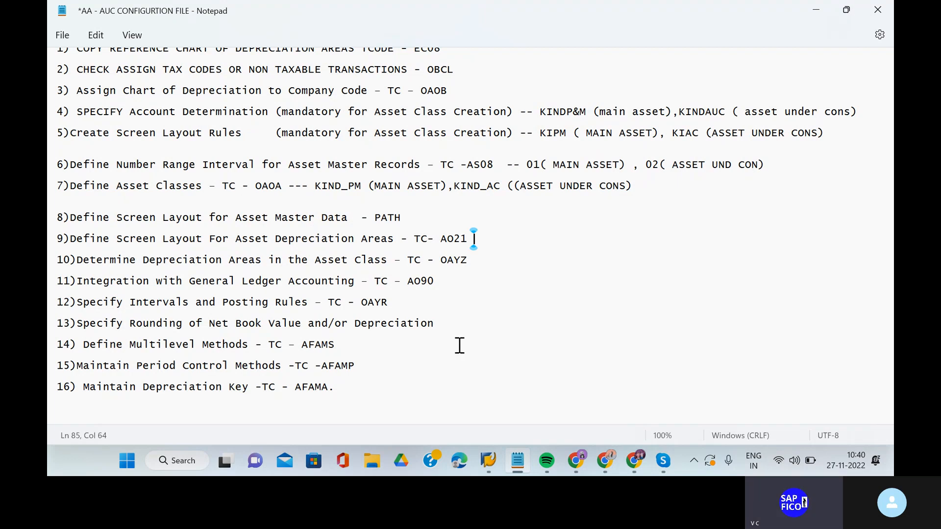
key(Right)
click(72, 239)
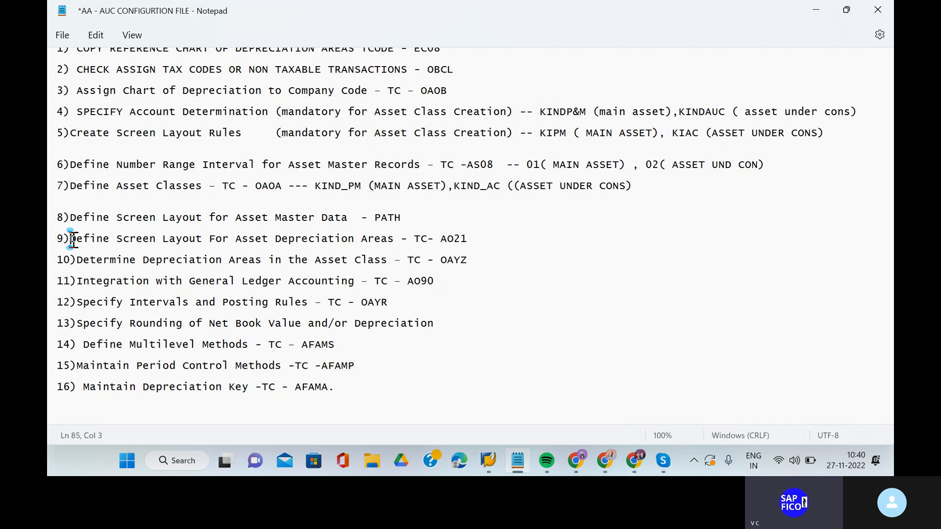
click(474, 240)
Switch back to SAP and run transaction AO21 to open the screen layouts for asset depreciation areas.
click(487, 458)
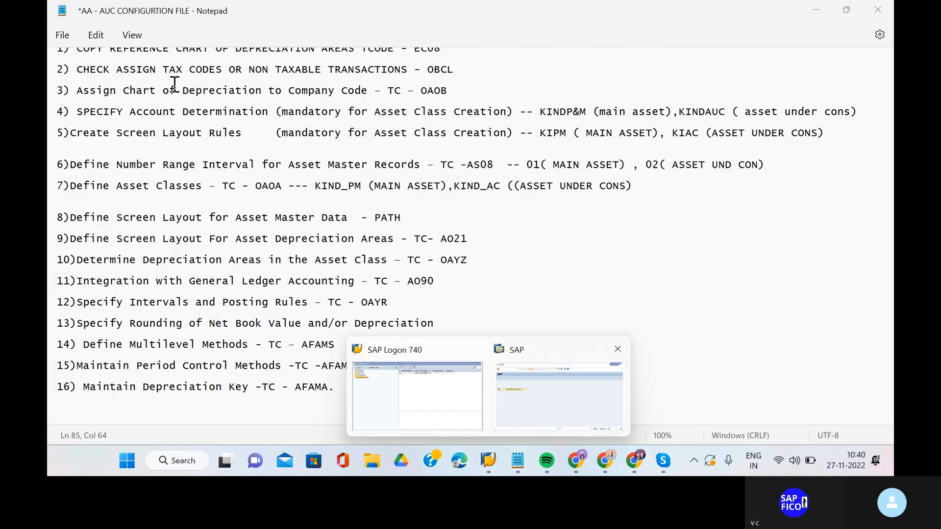
click(559, 396)
click(142, 44)
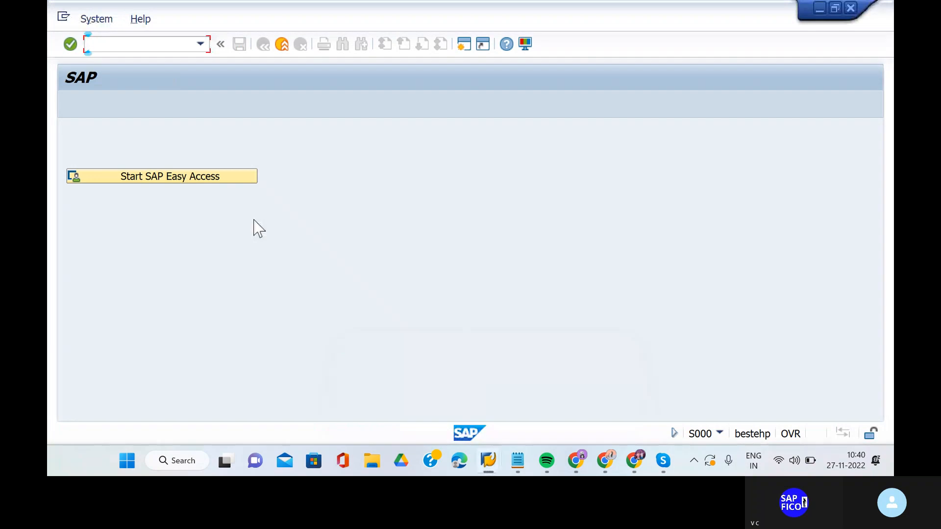
text(AO21)
key(Return)
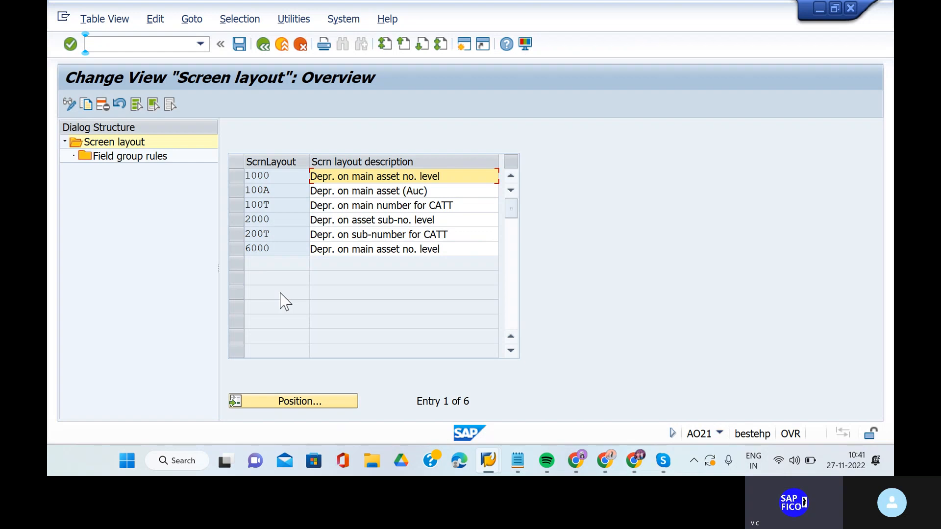
Open the field group rules of screen layout 2000, Depr. on asset sub-no. level.
click(238, 177)
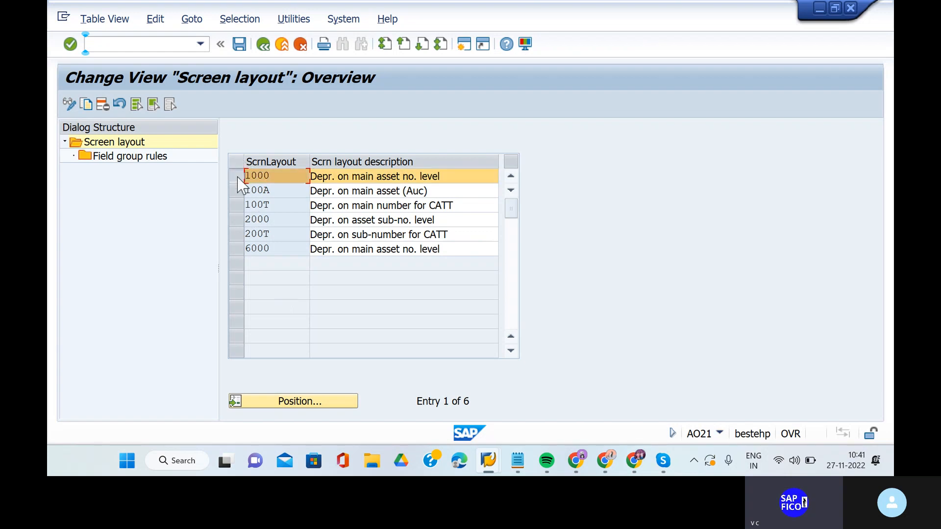
click(238, 177)
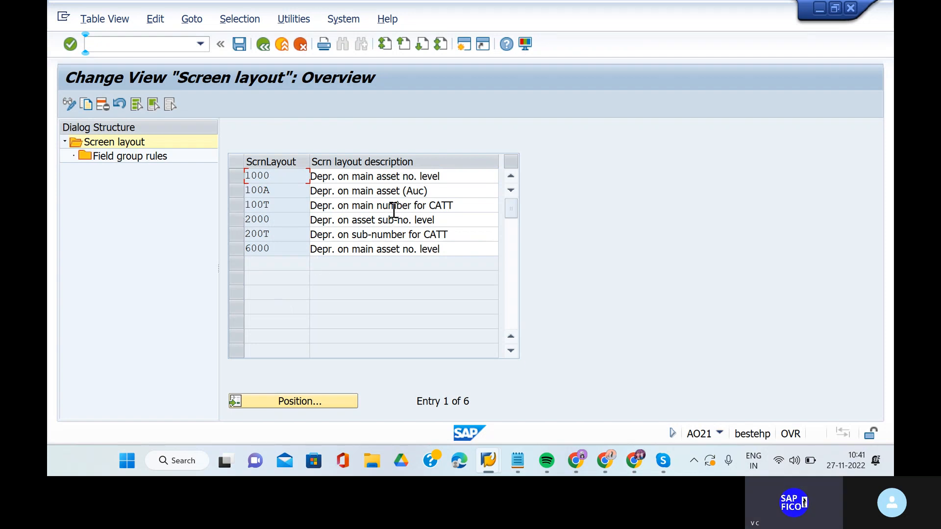
click(237, 223)
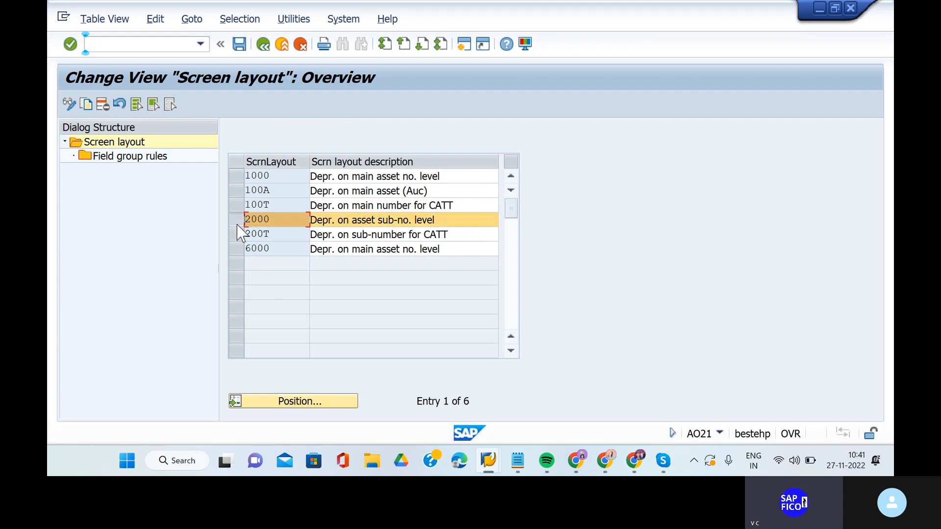
click(237, 235)
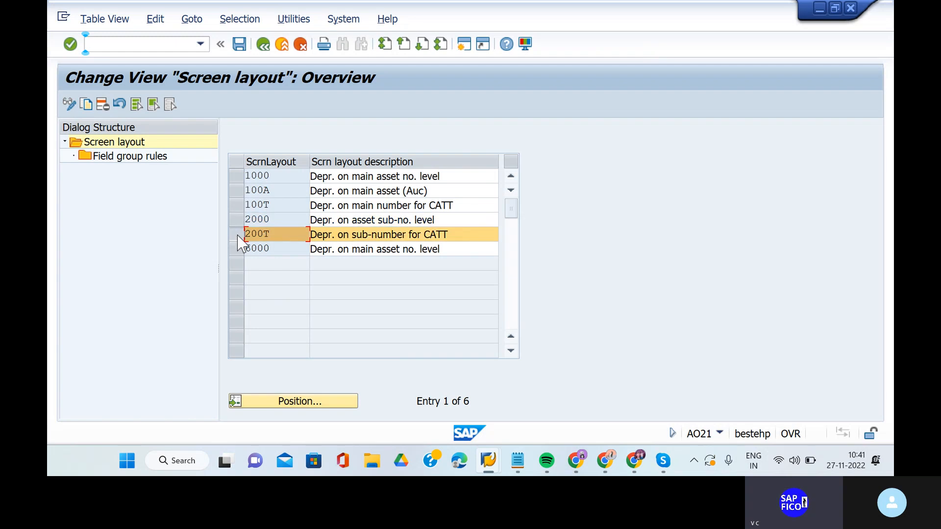
click(240, 220)
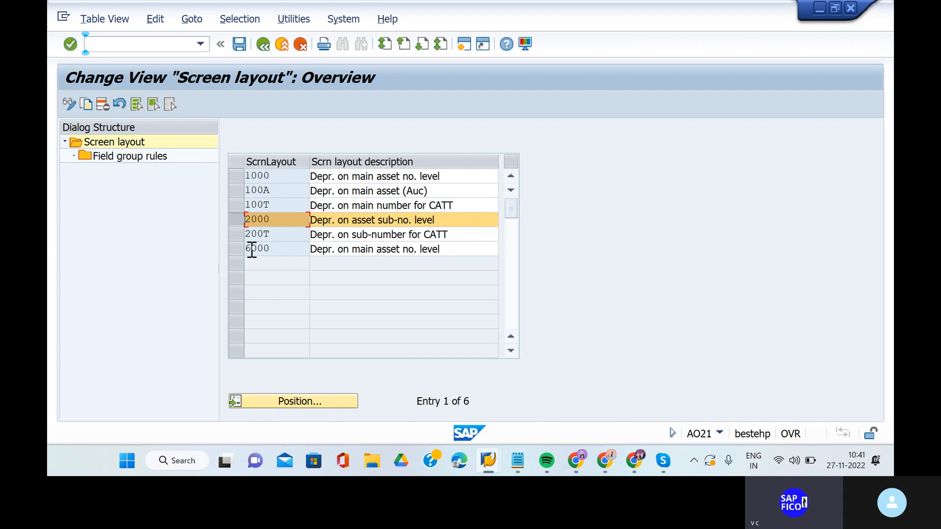
click(157, 161)
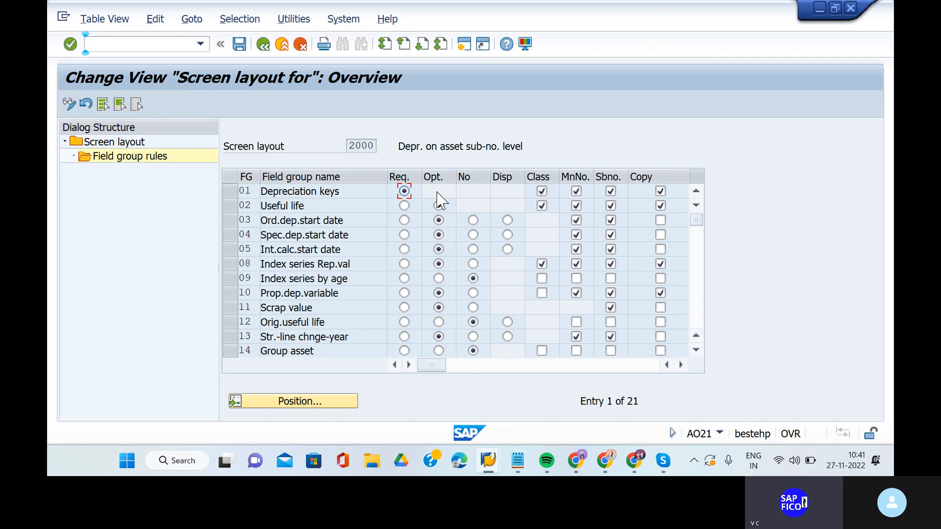
In layout 2000's field group rules, set Useful life to optional, clear the Class maintenance level for Depreciation keys, and save with the customizing request.
click(438, 205)
click(543, 191)
click(238, 45)
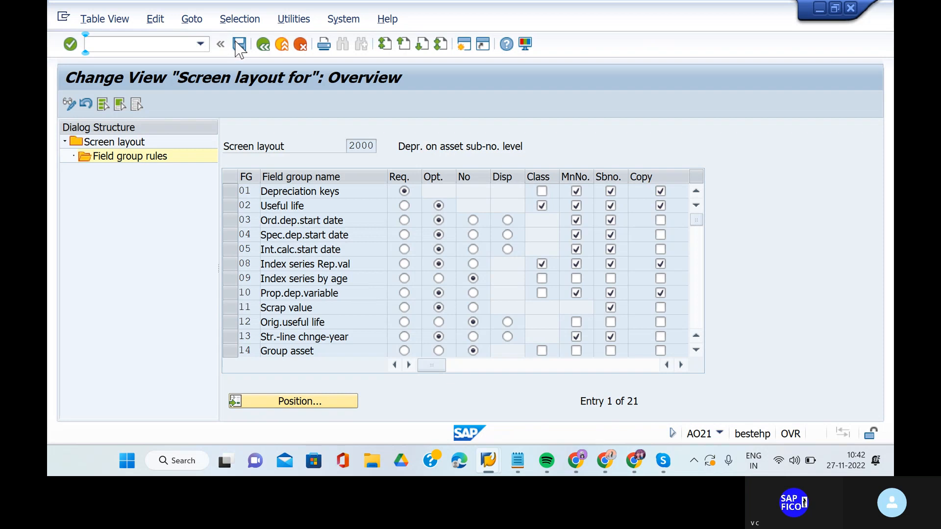
click(314, 267)
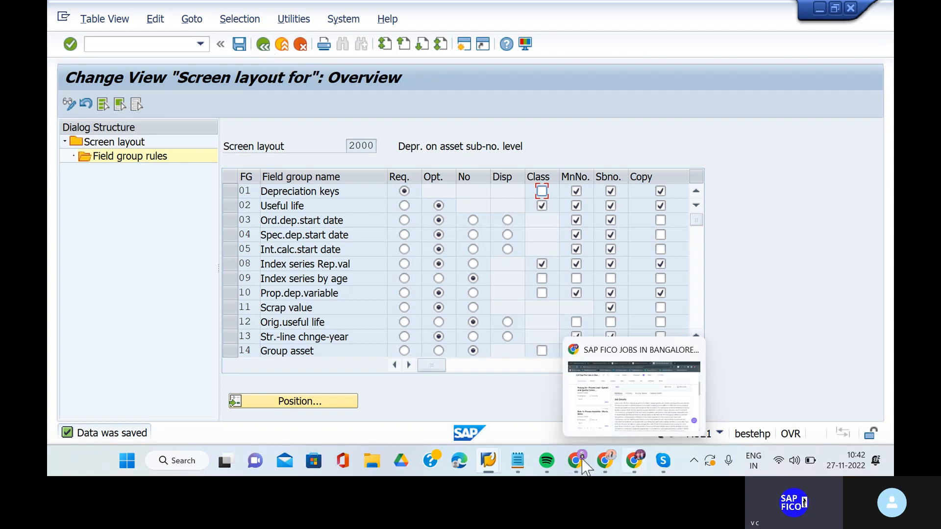
Switch to the Notepad checklist and look up the transaction code for item 10, Determine Depreciation Areas in the Asset Class.
click(517, 462)
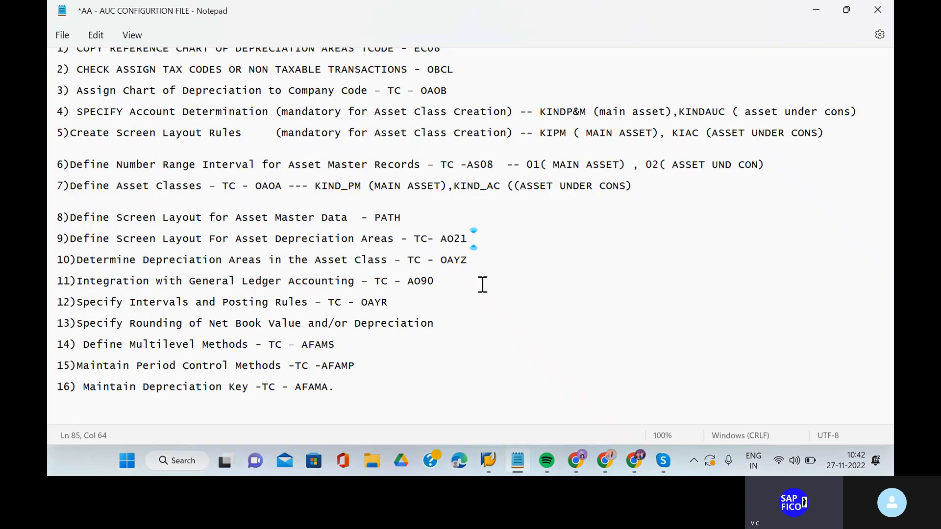
click(471, 267)
click(487, 461)
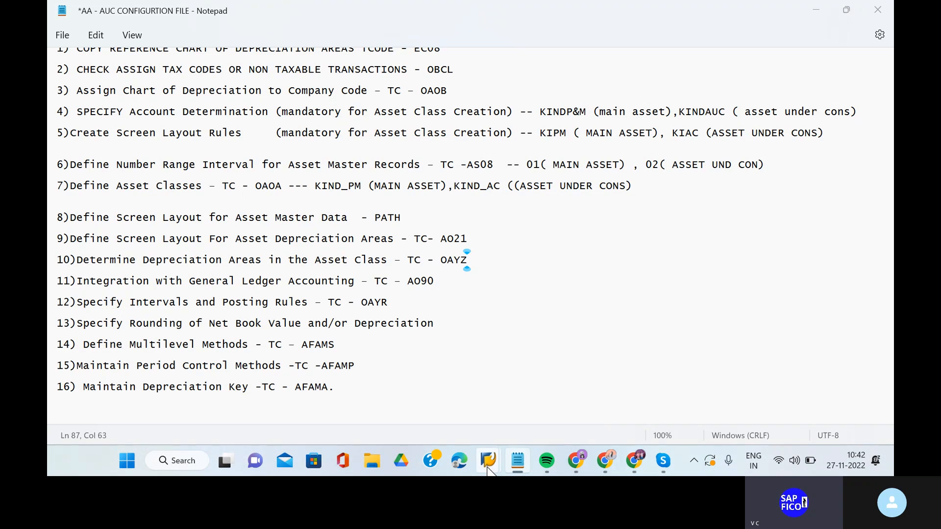
drag(519, 453, 474, 462)
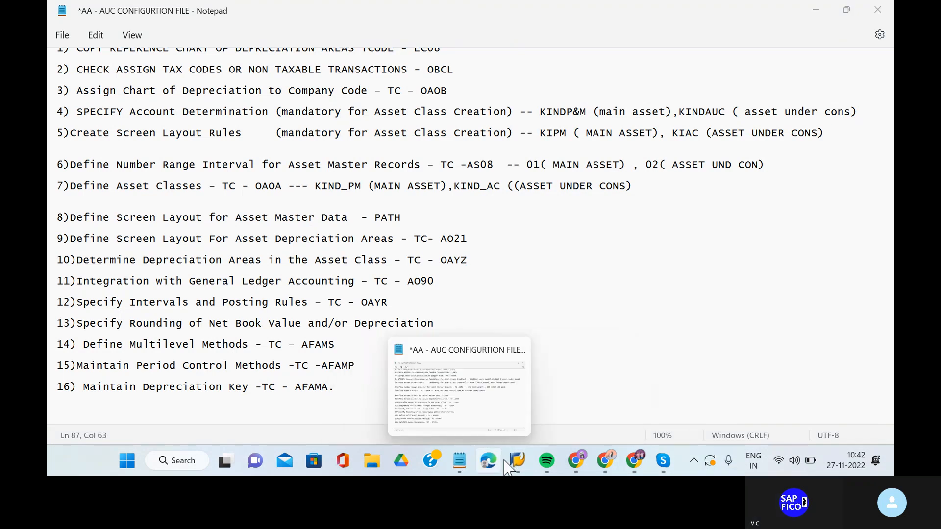
Switch back to SAP and run transaction OAYZ with /NOAYZ to open the asset class overview.
click(510, 463)
click(539, 430)
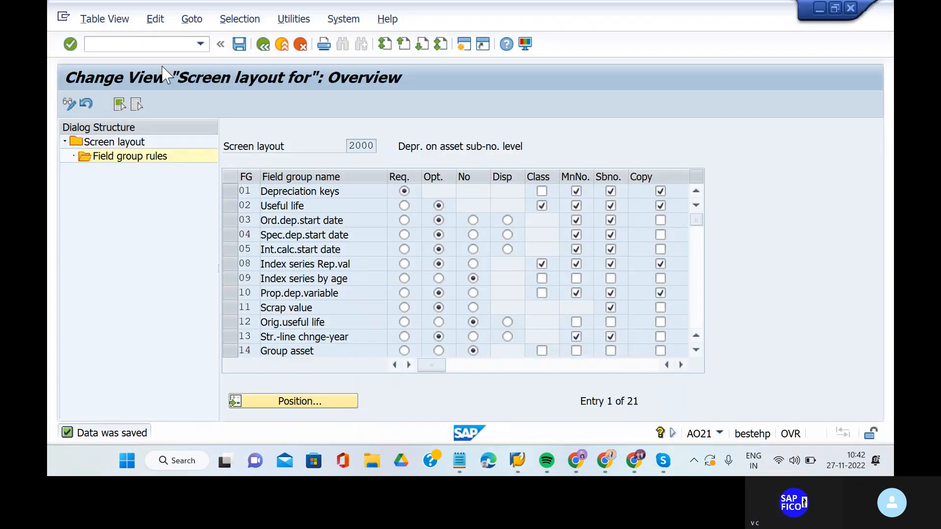
click(147, 43)
text(/NO)
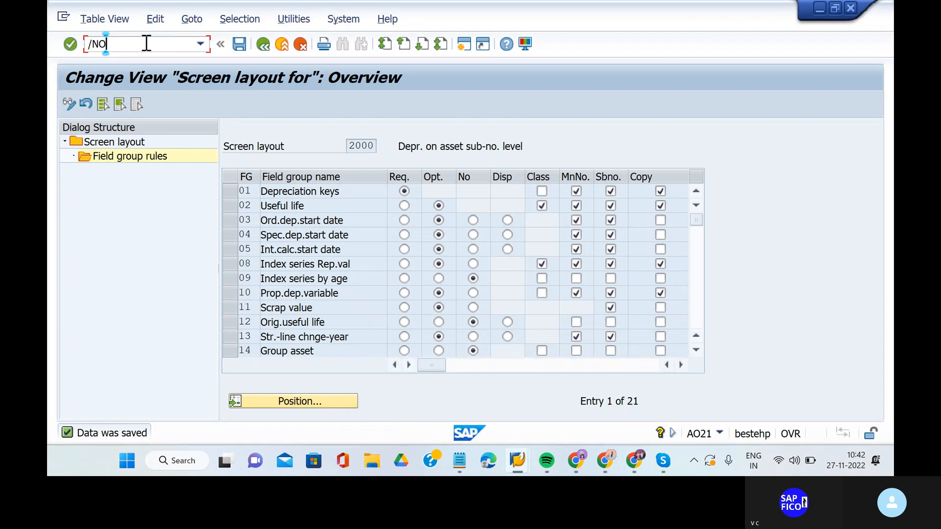
text(AYZ)
key(Return)
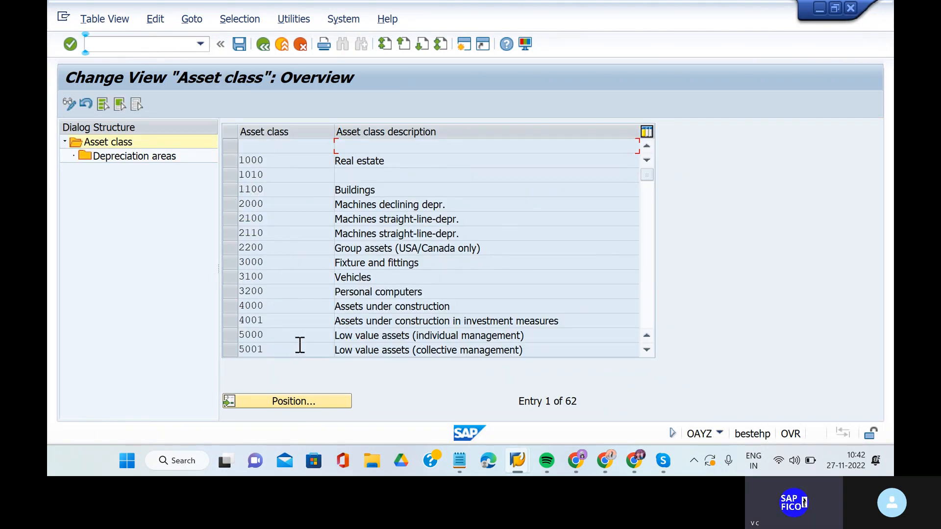
Position the asset class list at KI and open the depreciation areas of class KIND_PM.
click(283, 407)
text(KI)
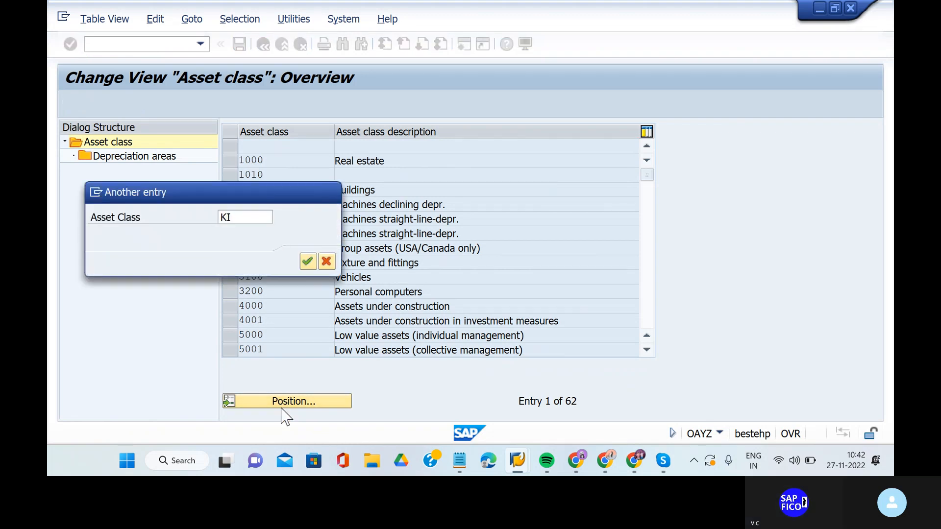
key(Return)
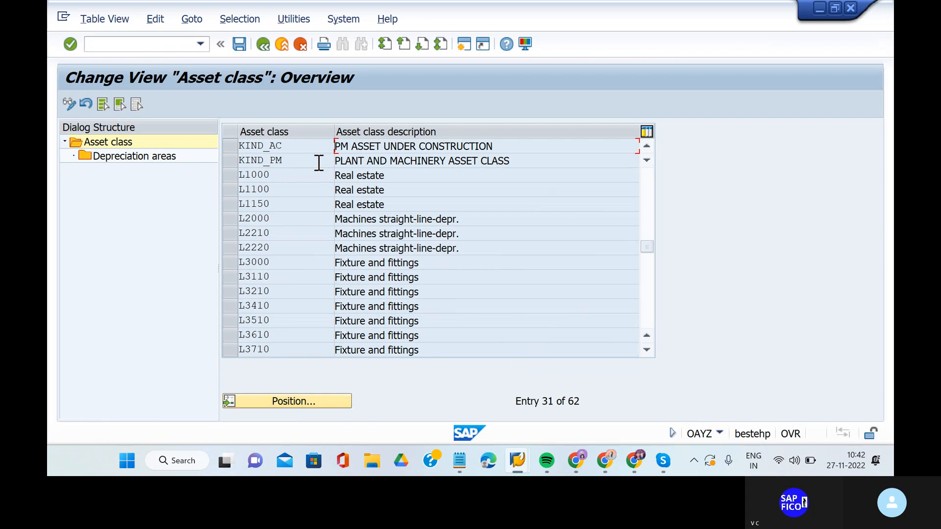
click(317, 160)
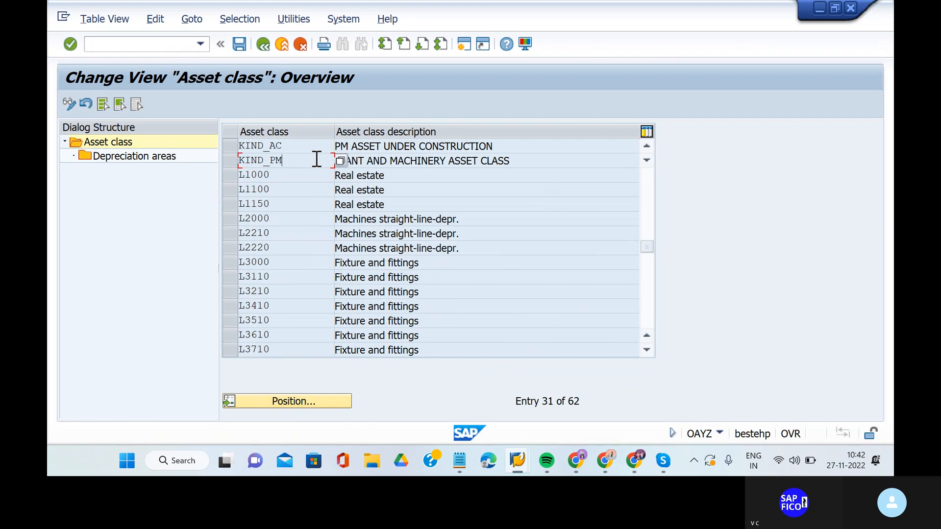
click(234, 164)
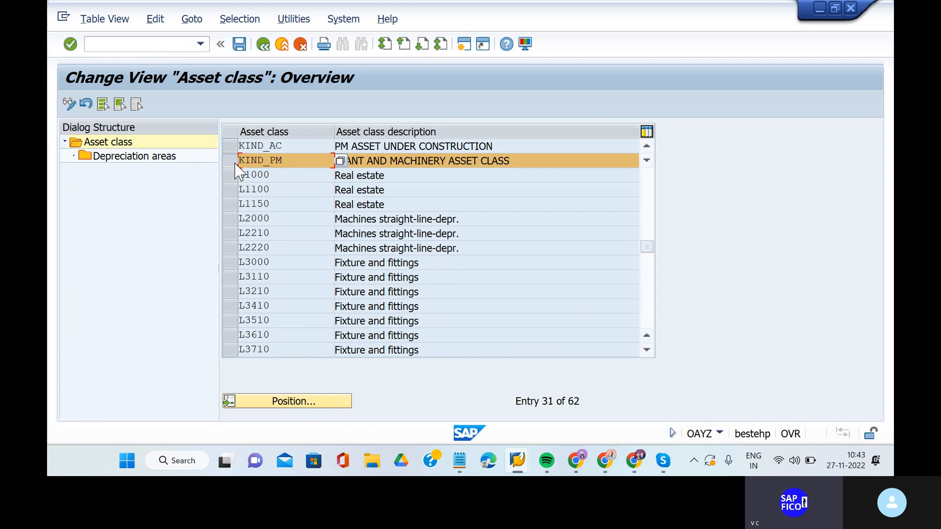
double_click(145, 157)
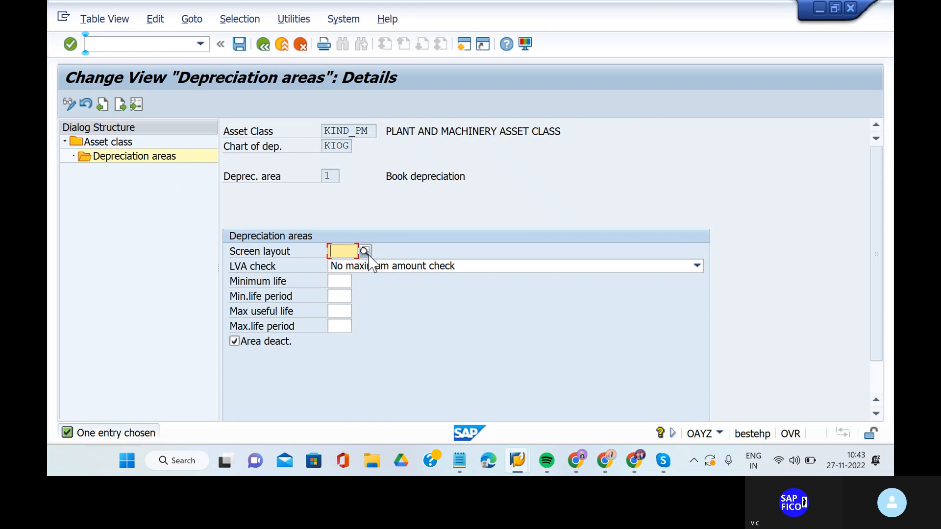
Assign screen layout 2000 to KIND_PM's book depreciation area and save the entry with the customizing request.
click(356, 250)
click(364, 251)
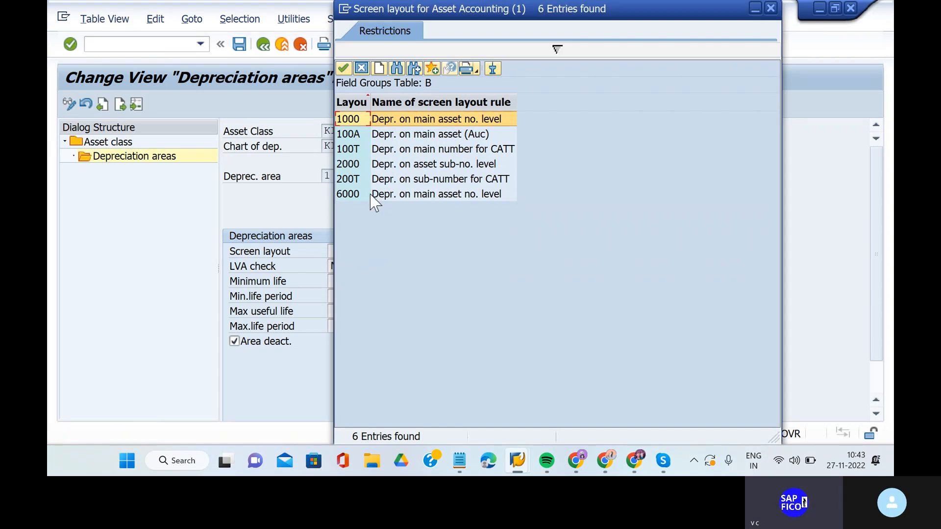
click(378, 166)
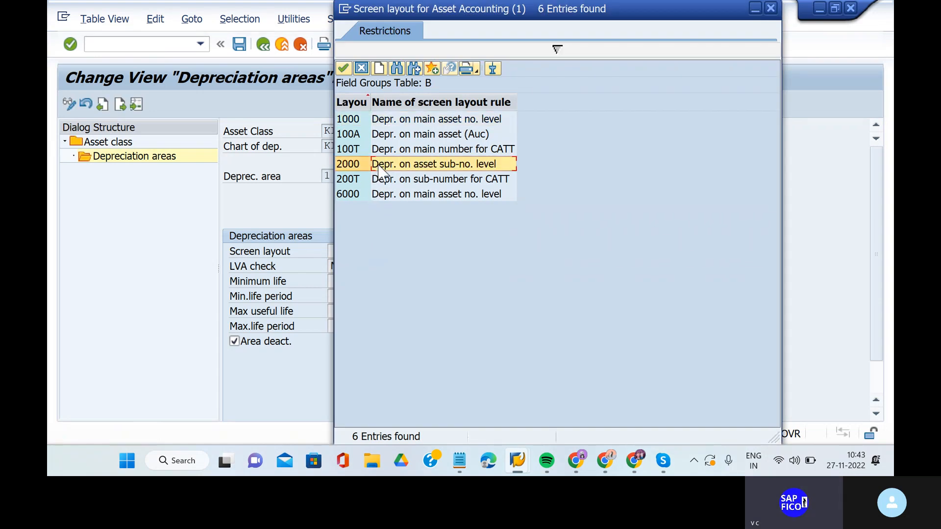
click(343, 68)
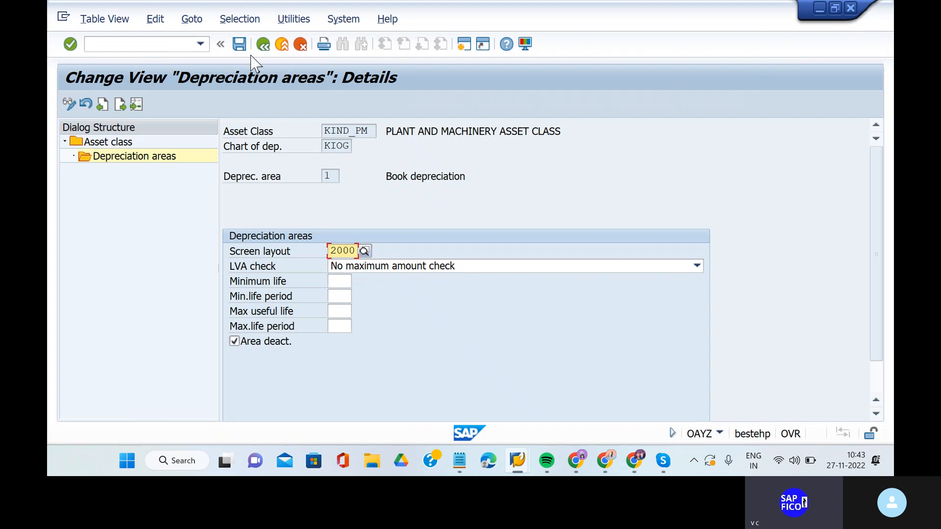
click(239, 45)
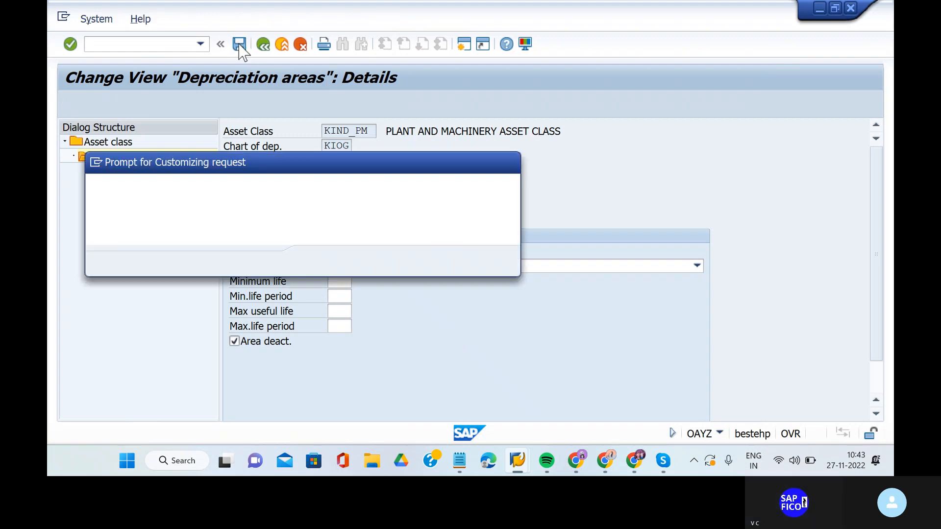
click(318, 262)
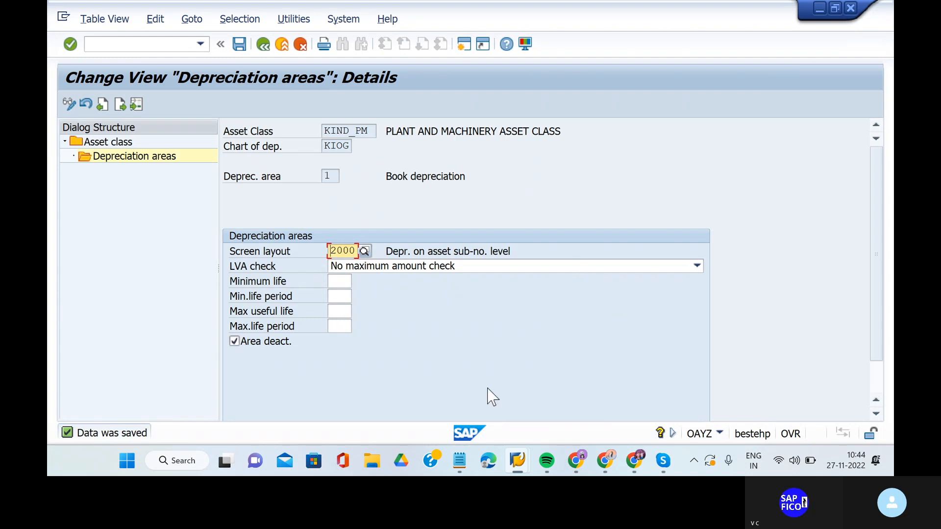
Switch to the Notepad checklist to review the configuration items, and return to KIND_PM's depreciation area details in SAP.
mouse_move(464, 463)
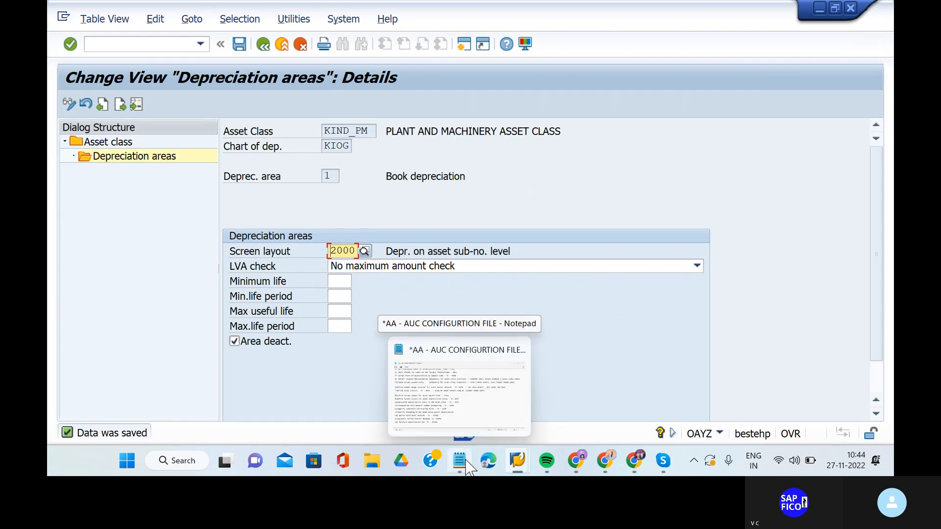
click(466, 463)
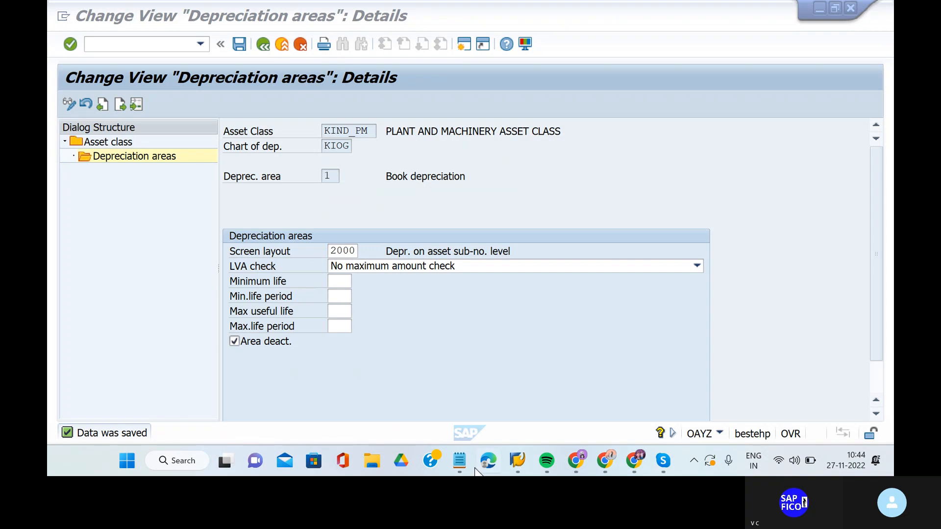
mouse_move(455, 473)
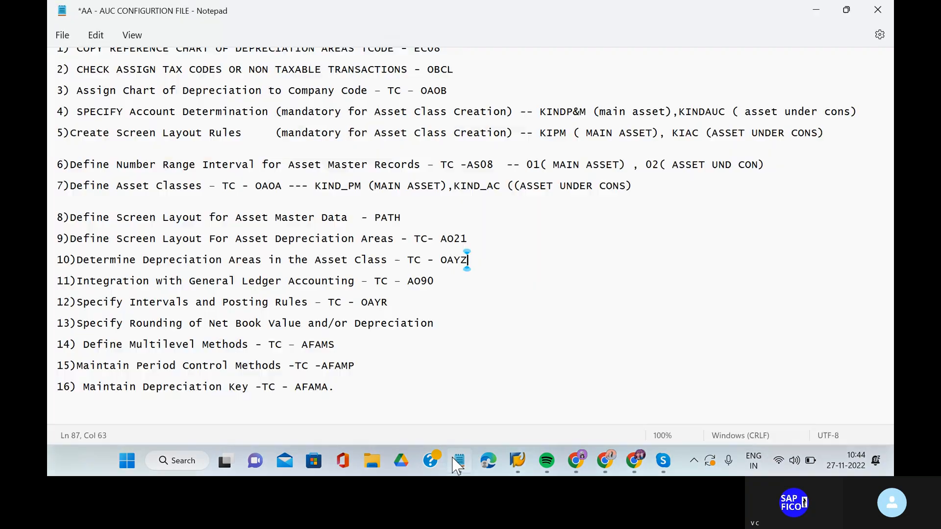
click(457, 461)
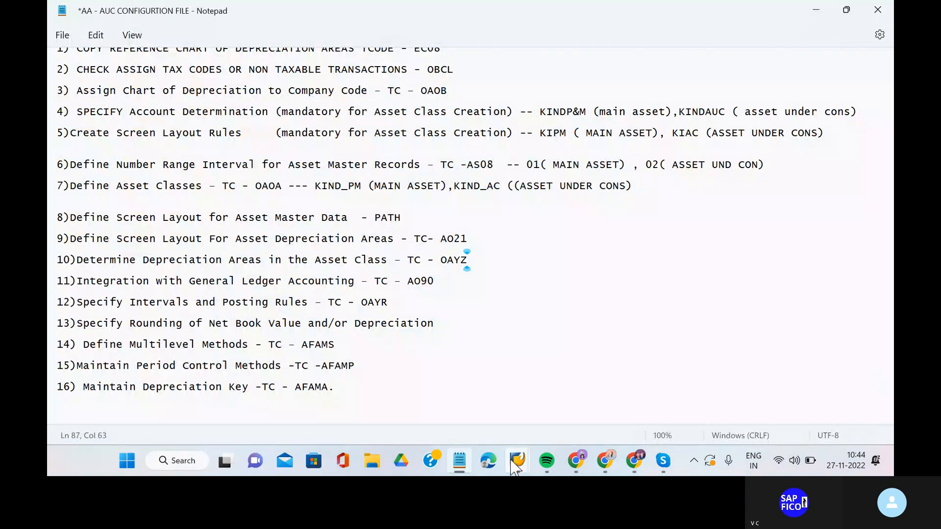
mouse_move(517, 465)
click(557, 415)
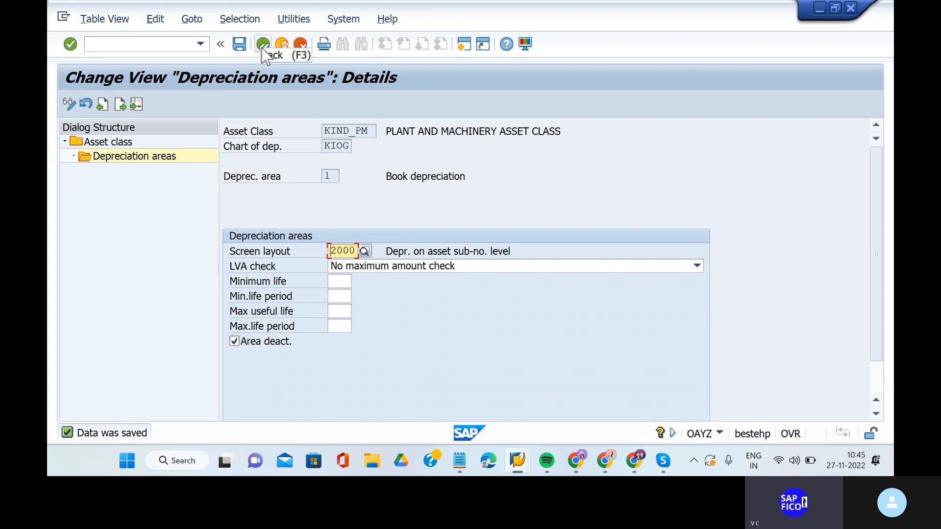
Activate KIND_PM's book depreciation area by clearing Area deact., save the change, and return to the depreciation areas overview.
click(235, 341)
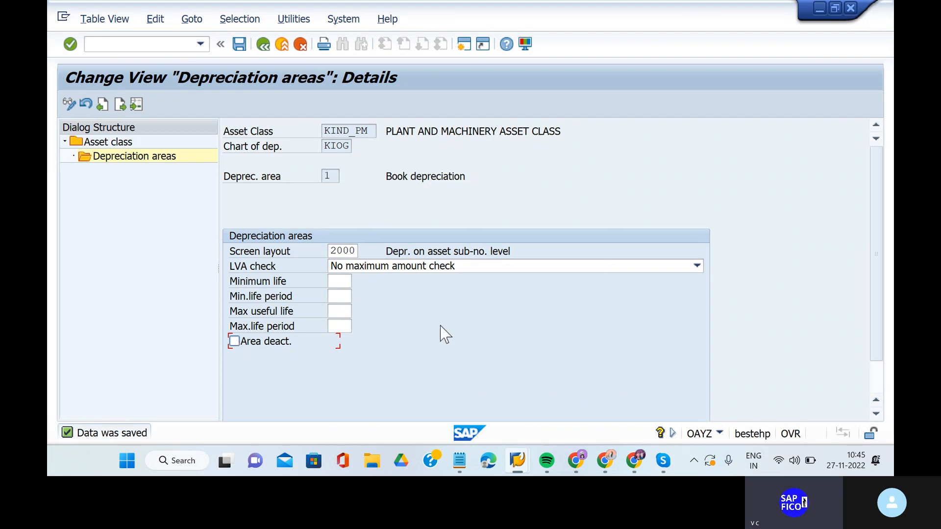
key(Return)
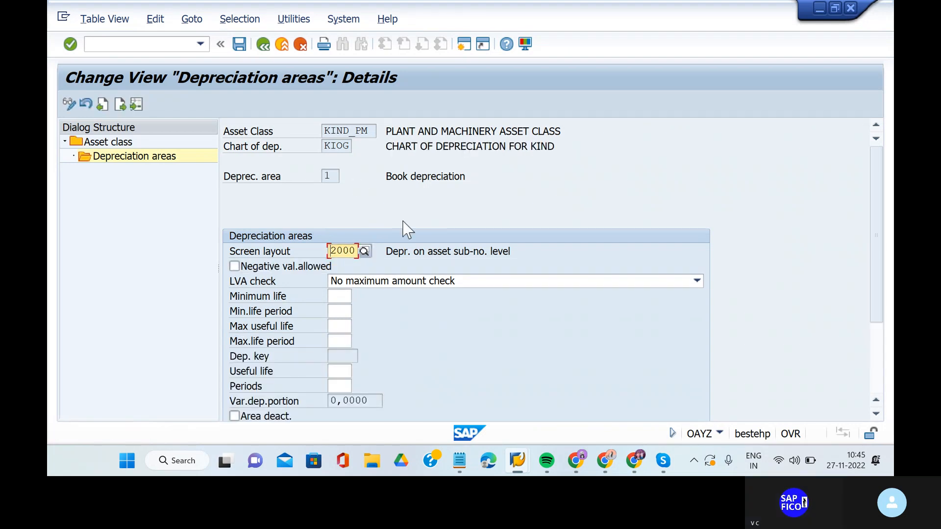
scroll(404, 291, down, 1)
scroll(406, 299, down, 2)
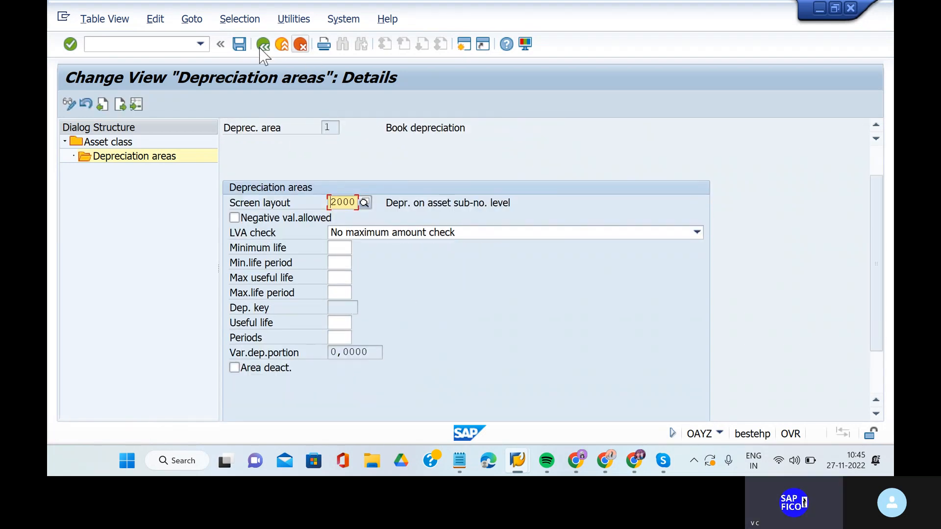
click(239, 46)
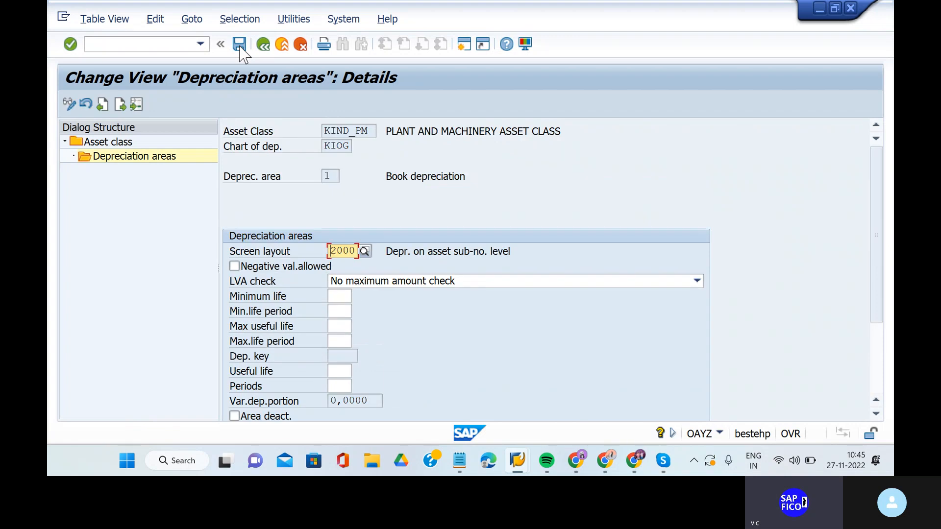
scroll(359, 291, down, 3)
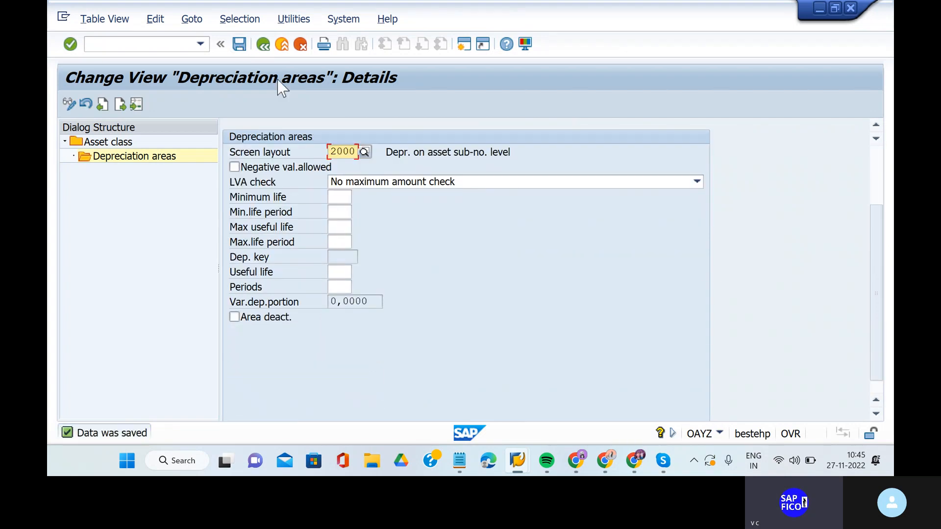
click(264, 48)
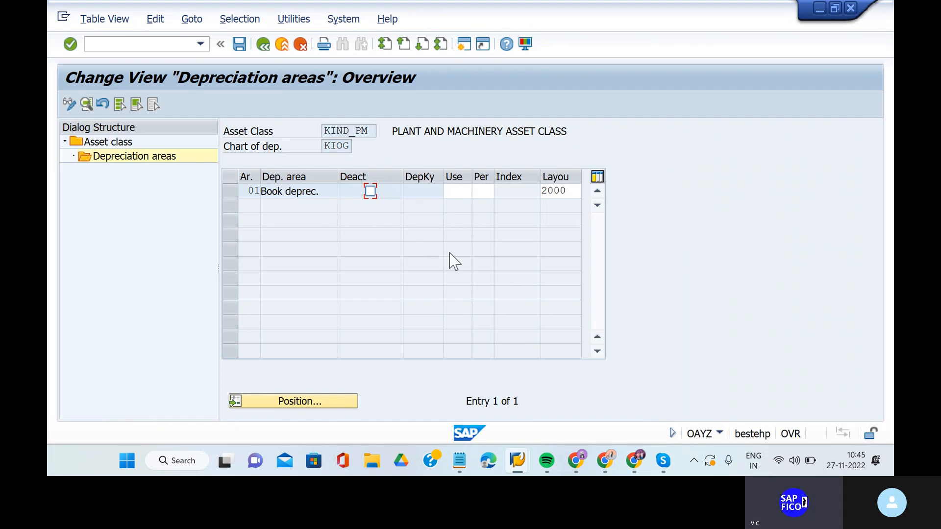
Return to the asset class list, open the depreciation areas of class KIND_AC, and set the screen layout to 2000.
click(262, 45)
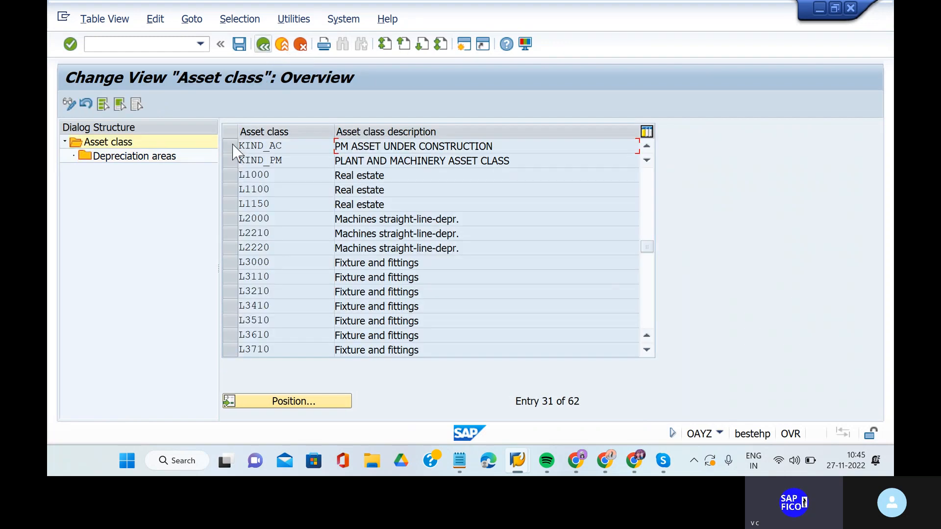
click(233, 147)
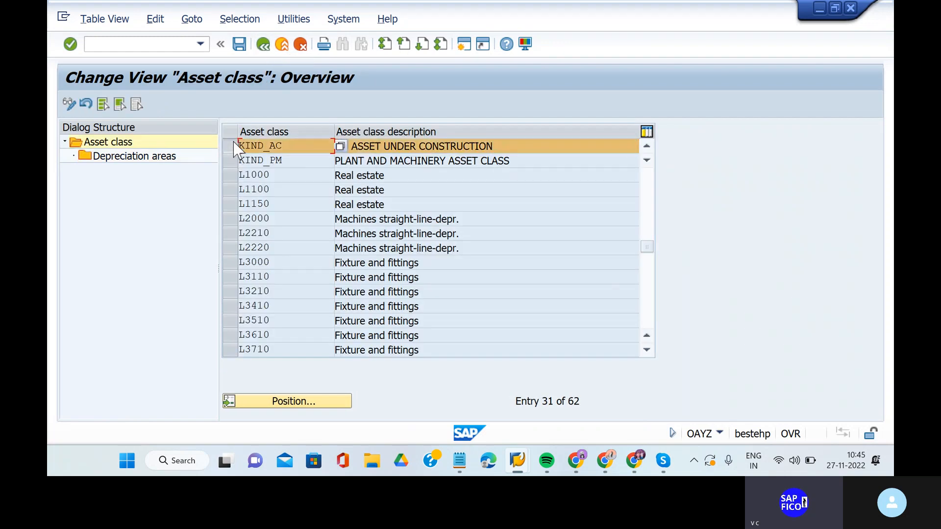
click(151, 159)
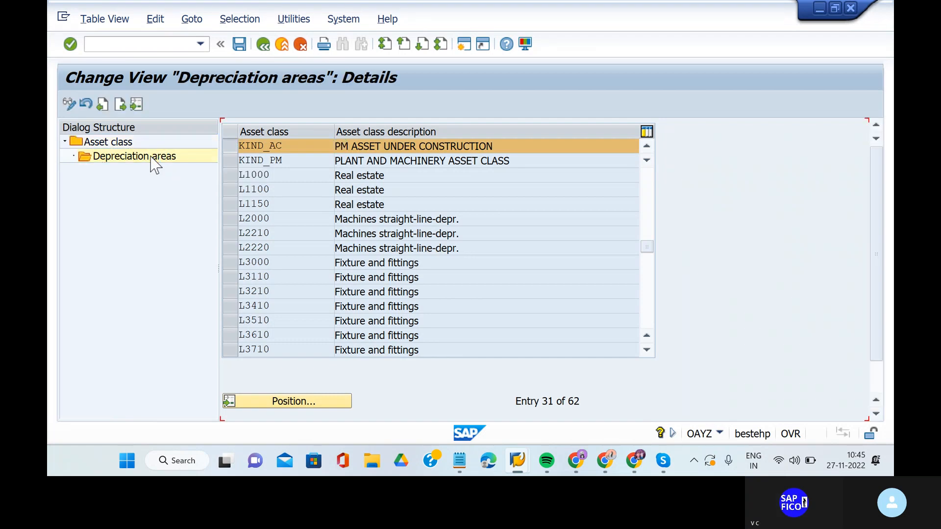
click(344, 250)
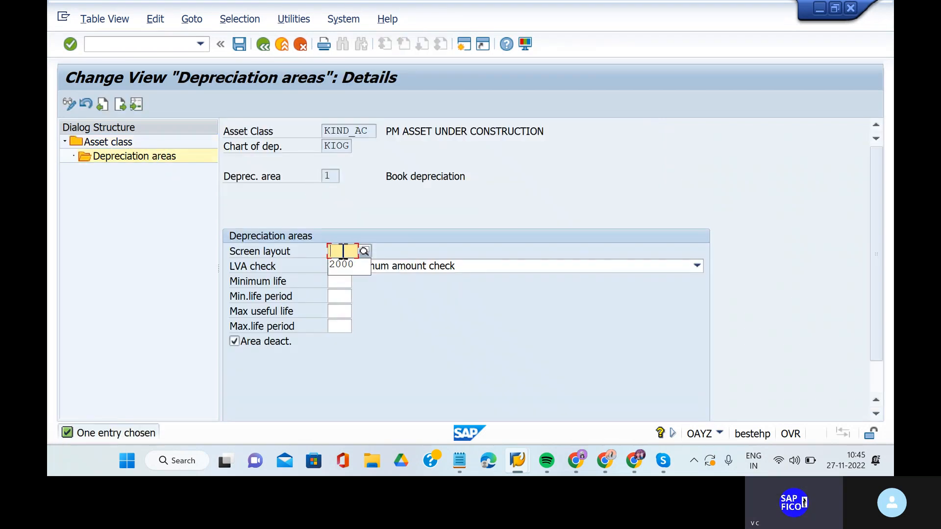
click(345, 266)
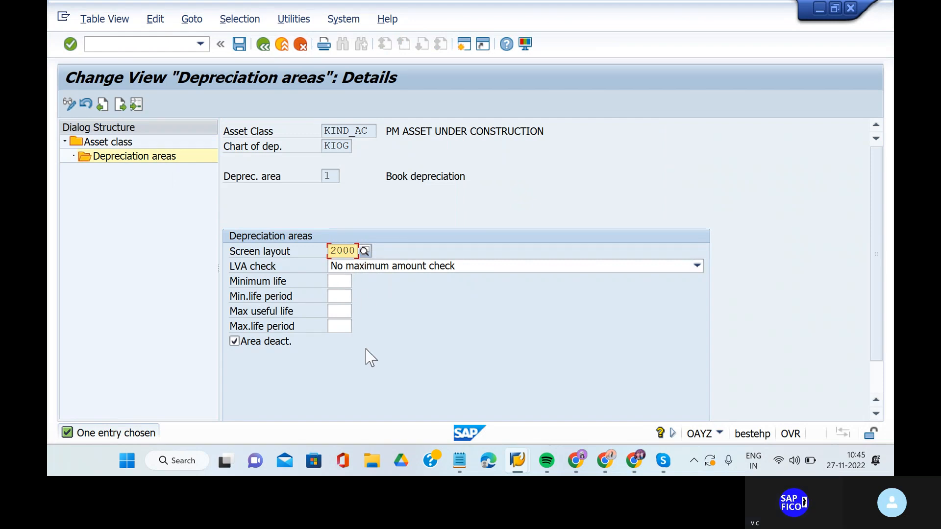
Activate KIND_AC's book depreciation area by clearing Area deact., save the entry, and return to the asset class list.
click(235, 342)
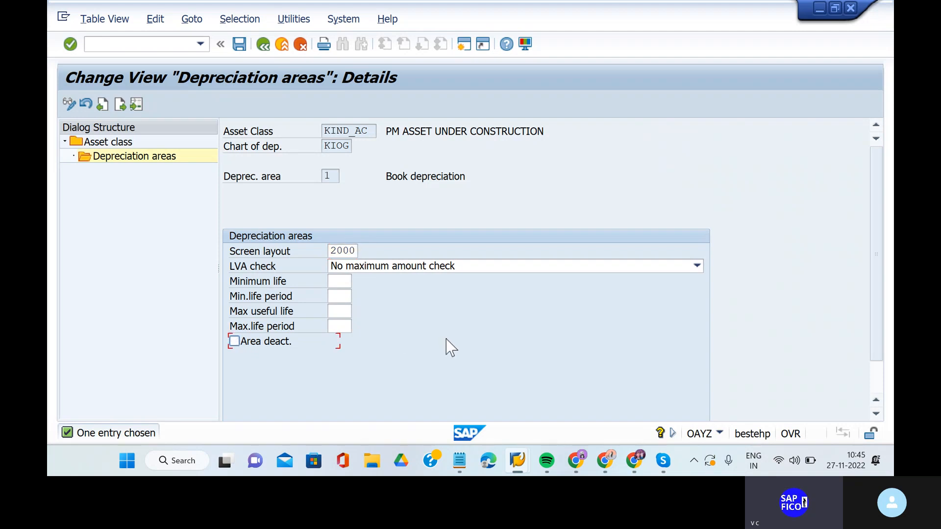
key(Return)
scroll(436, 349, down, 1)
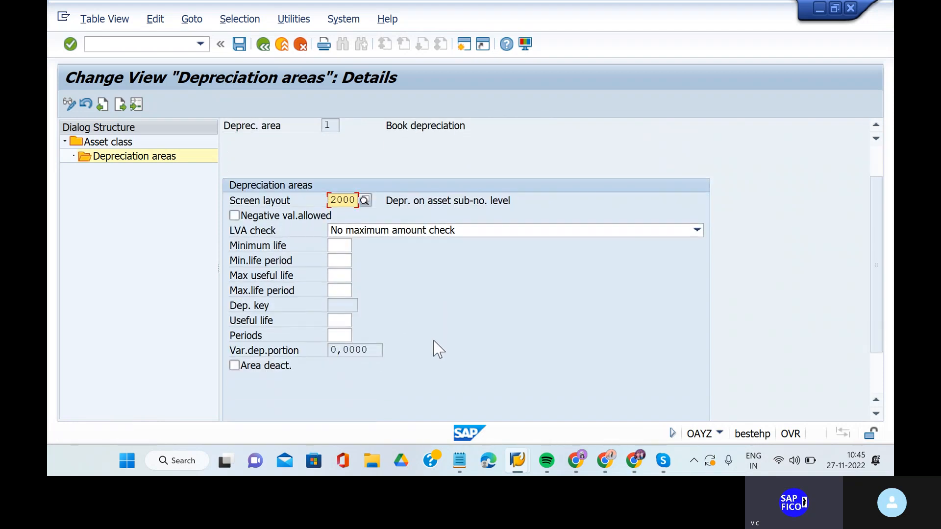
click(239, 44)
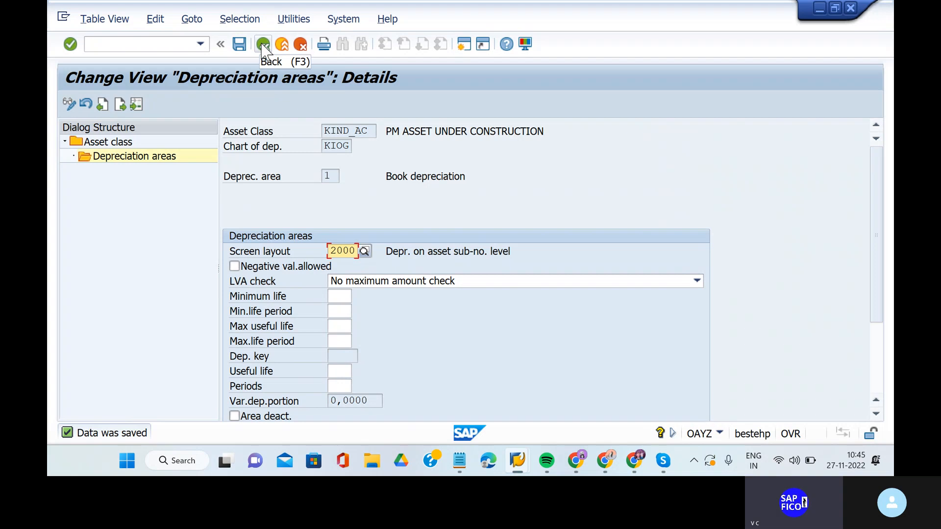
click(263, 45)
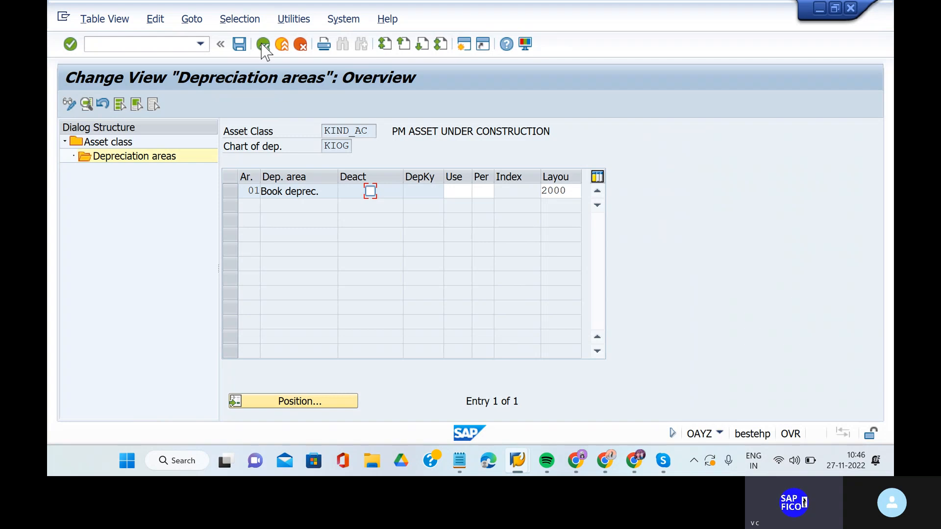
click(263, 45)
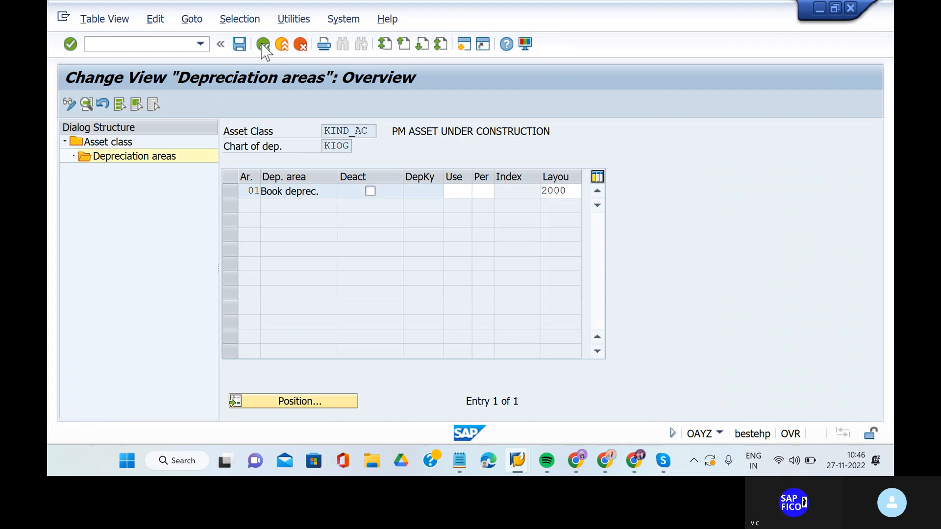
Switch to the Notepad checklist and insert an empty line below item 11, Integration with General Ledger Accounting.
mouse_move(468, 466)
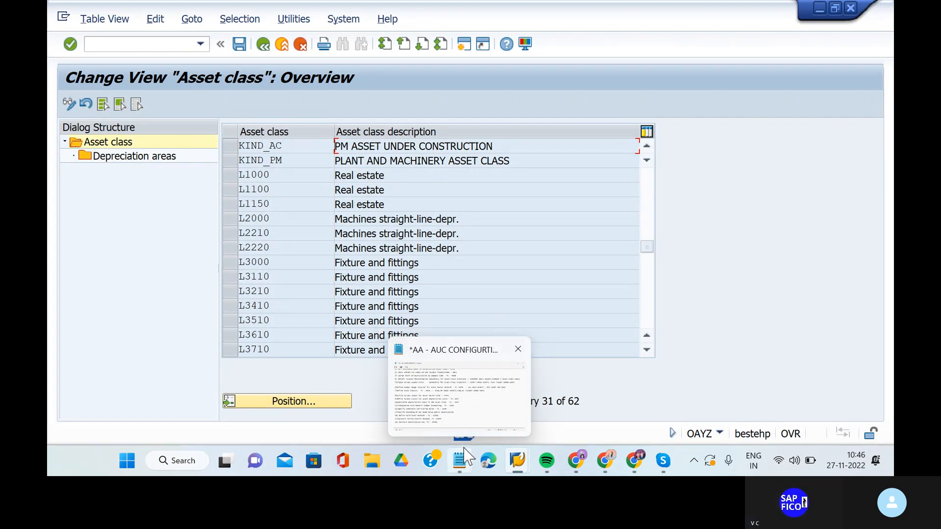
click(480, 411)
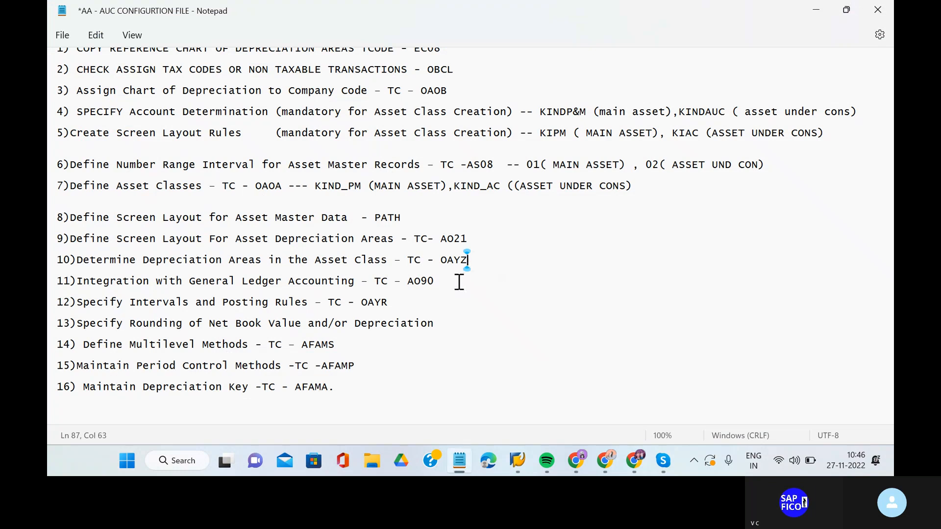
click(442, 282)
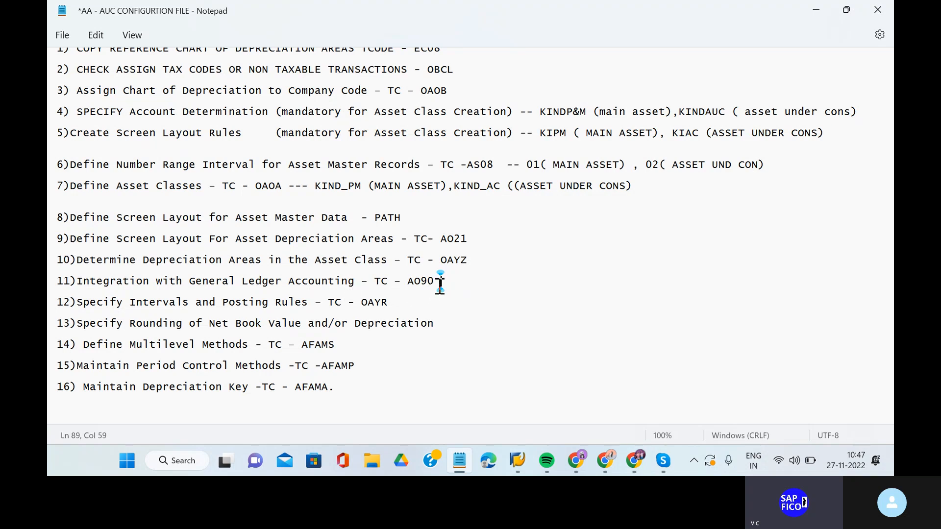
key(shift+Right)
click(453, 280)
key(Return)
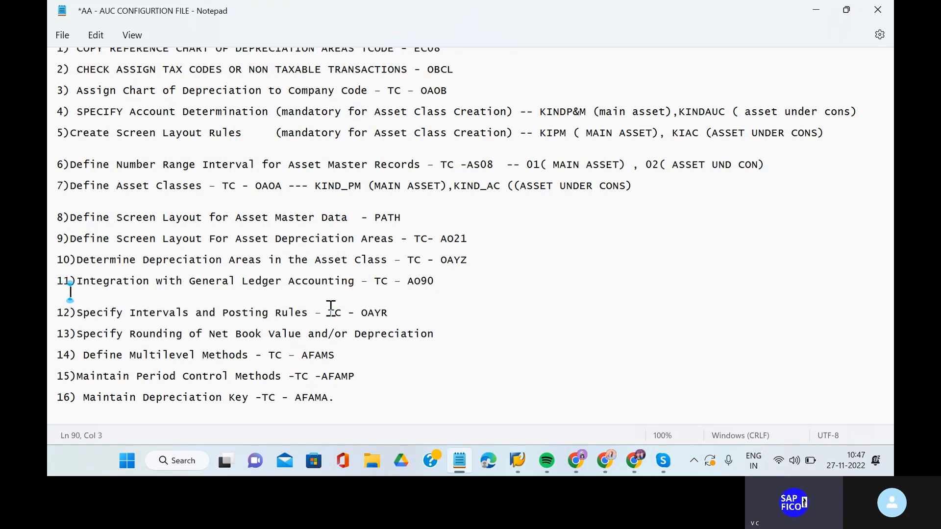
key(Return)
Enter the sub-item "A) CREATE GL ACCOUNTS TCODE- FS00" under checklist item 11.
text(A)
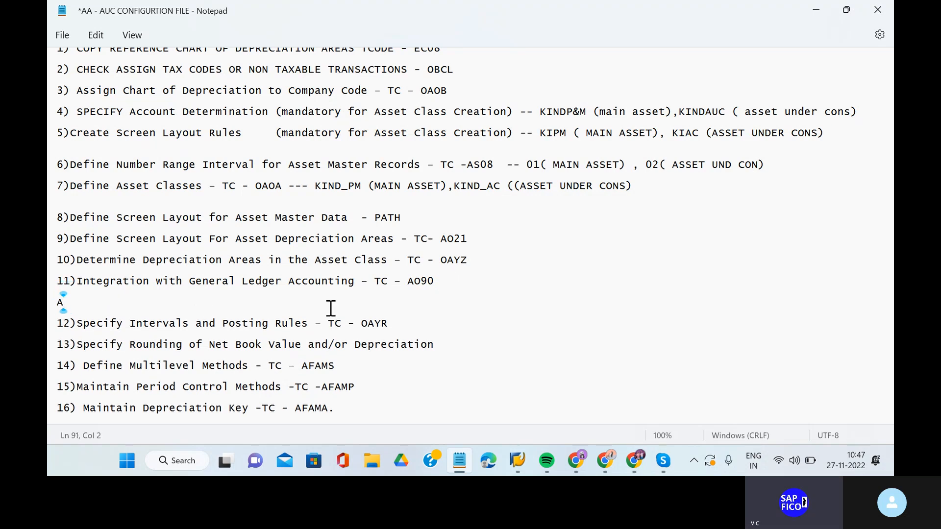
text() CREATE G)
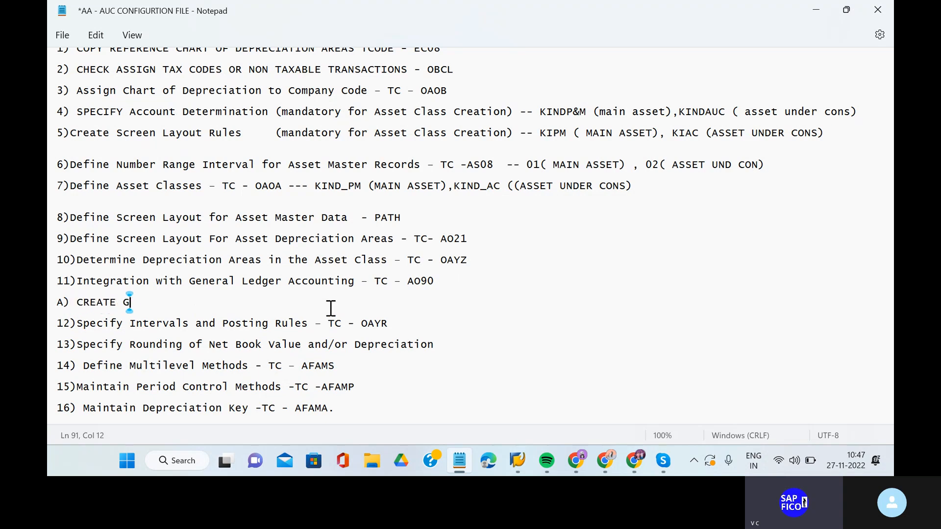
text(L ACCOUNTS T)
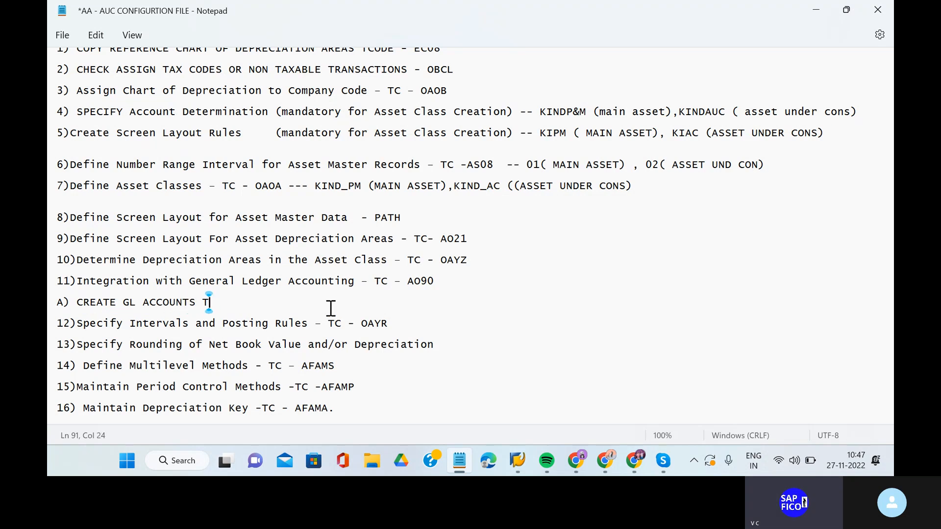
text(CODE- FS00)
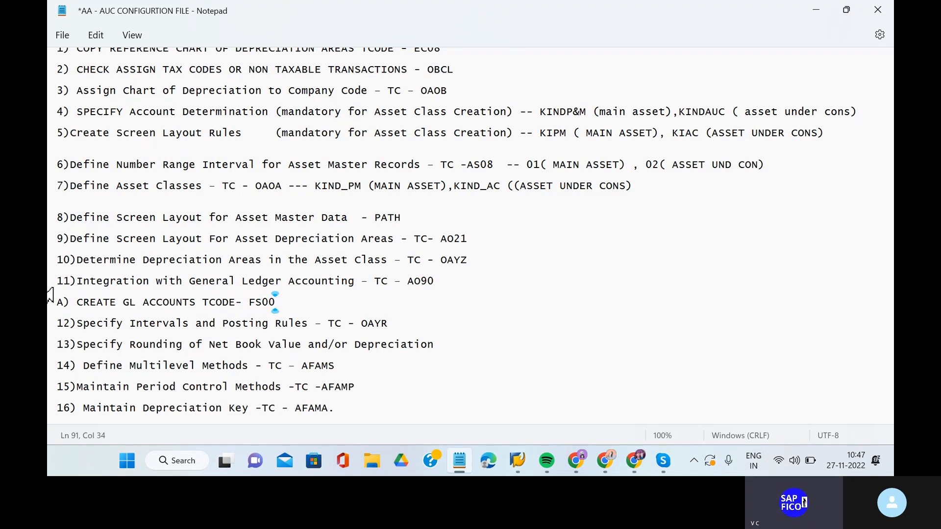
Change the new sub-item's letter to lowercase "a" and indent the line with leading spaces beneath item 11.
click(65, 301)
key(BackSpace)
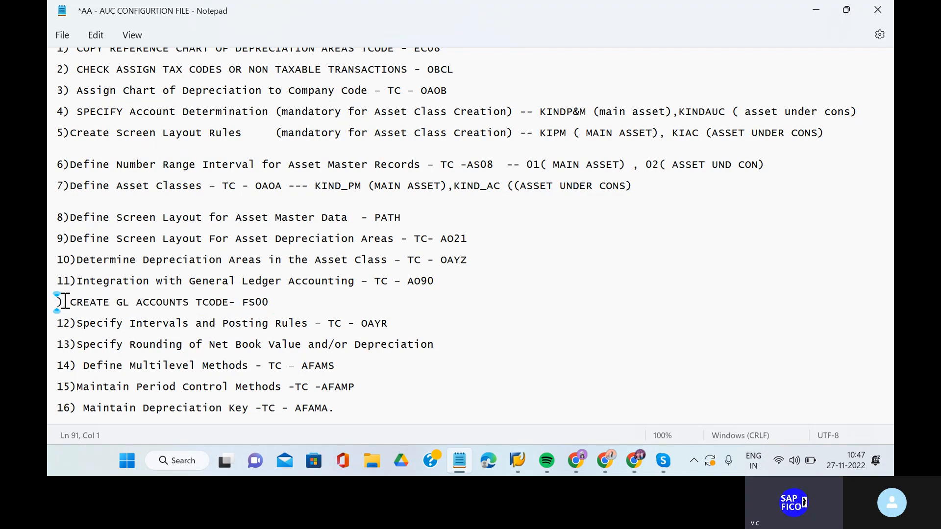
text(a)
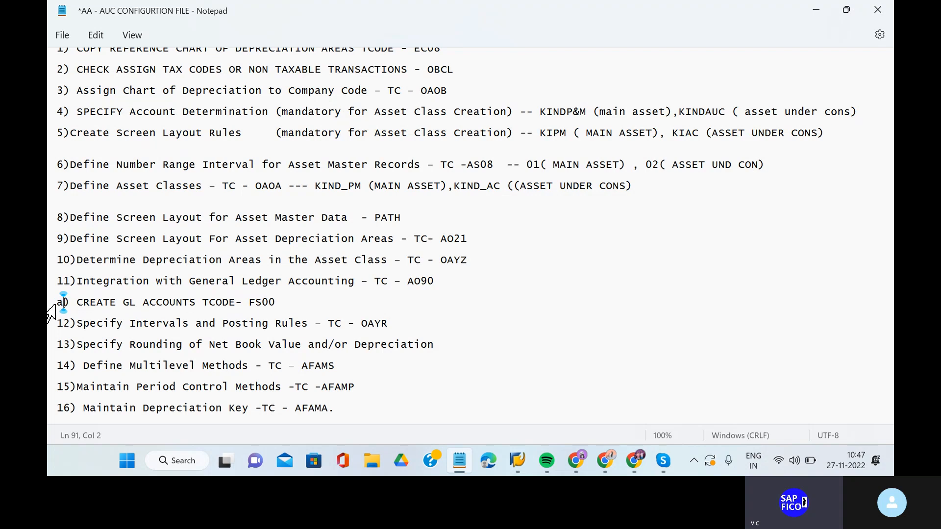
click(58, 301)
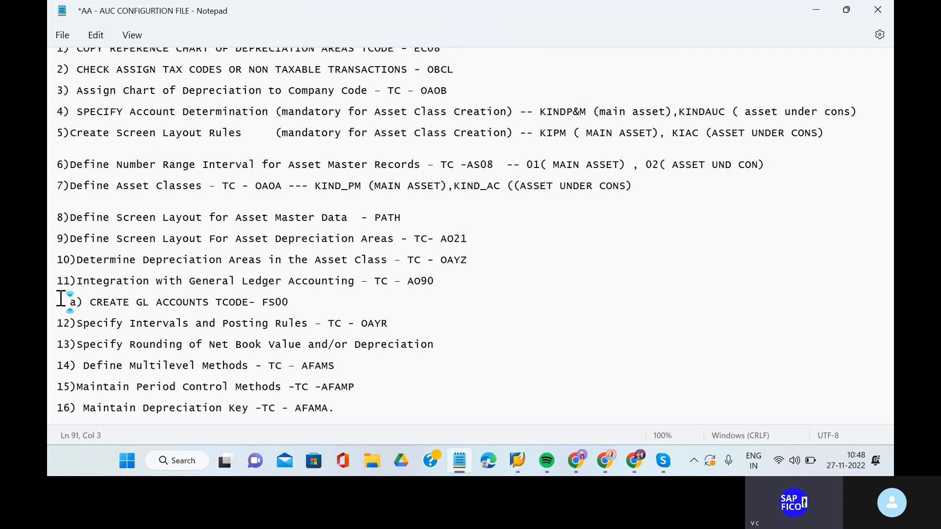
click(304, 307)
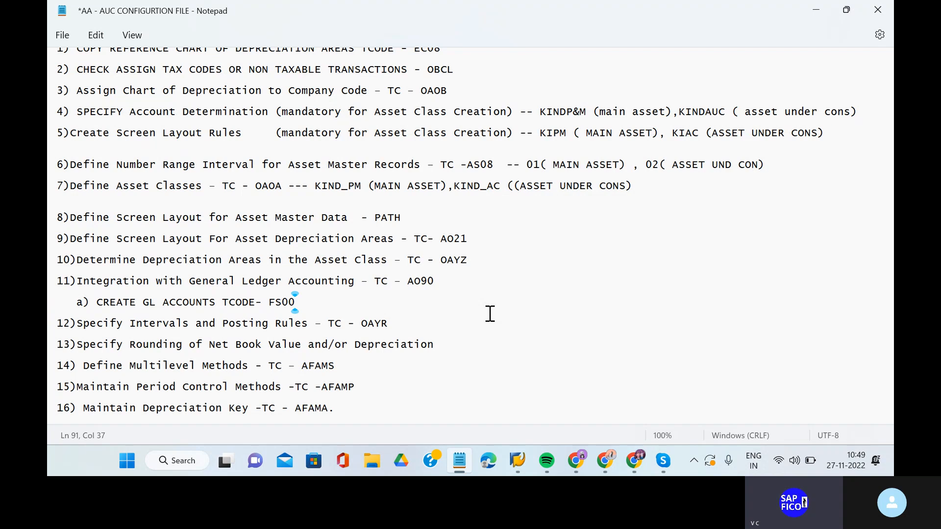
click(450, 275)
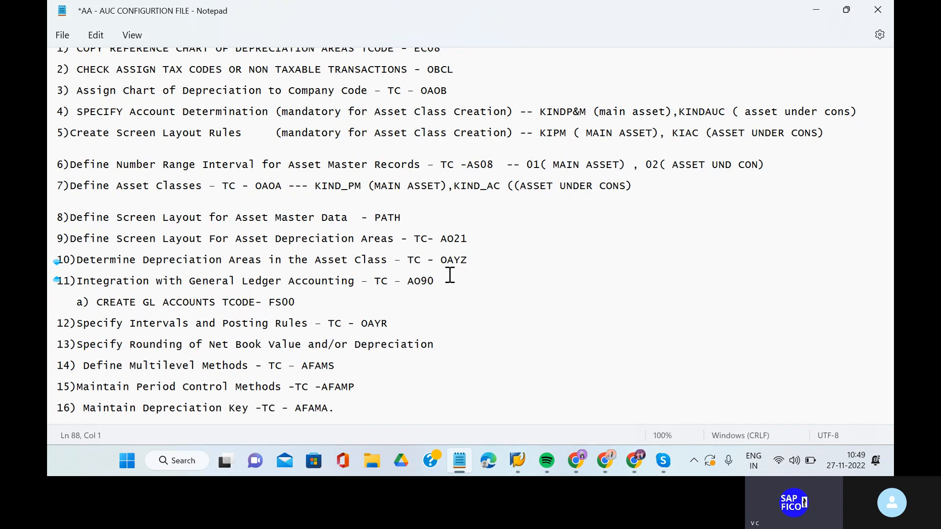